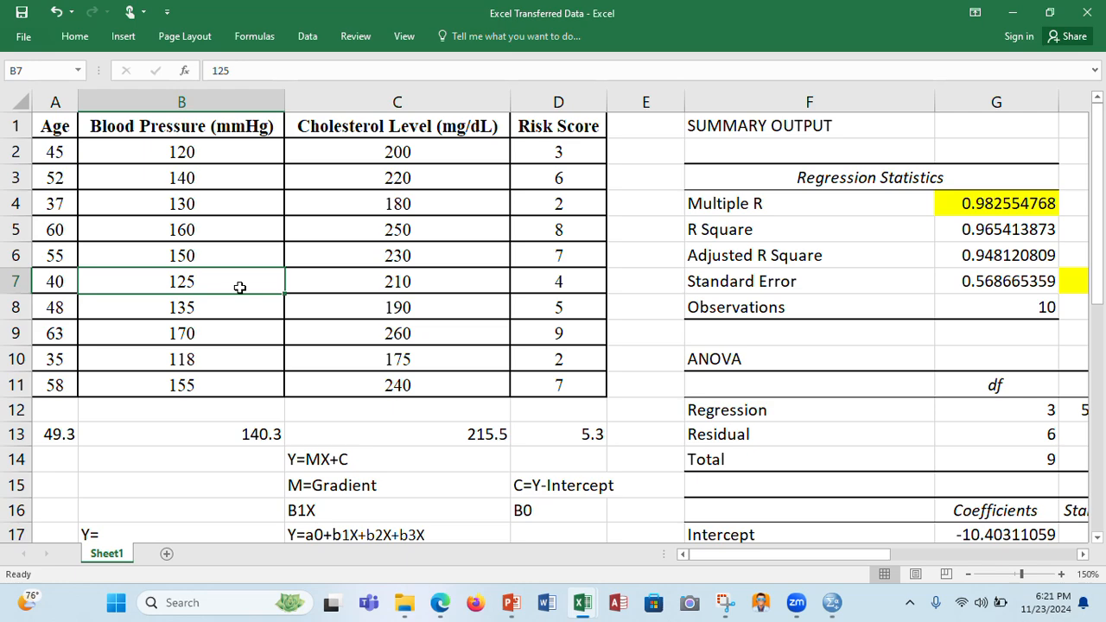
Review the patient data and the regression summary, ANOVA and coefficient tables in the worksheet.
scroll(576, 284, "right", 3)
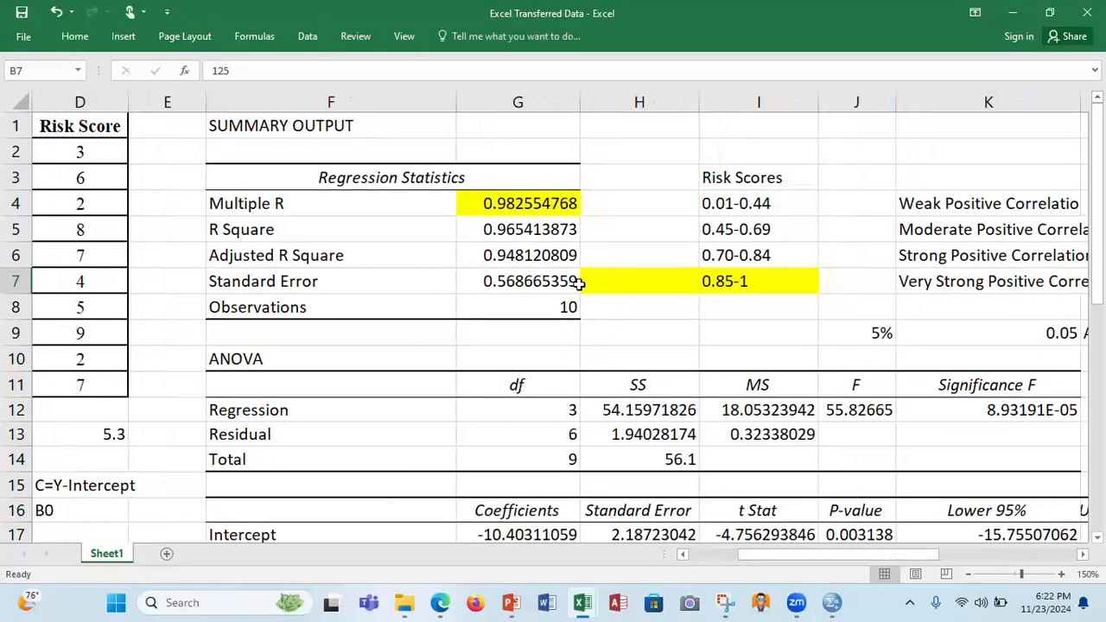
scroll(580, 285, "right", 2)
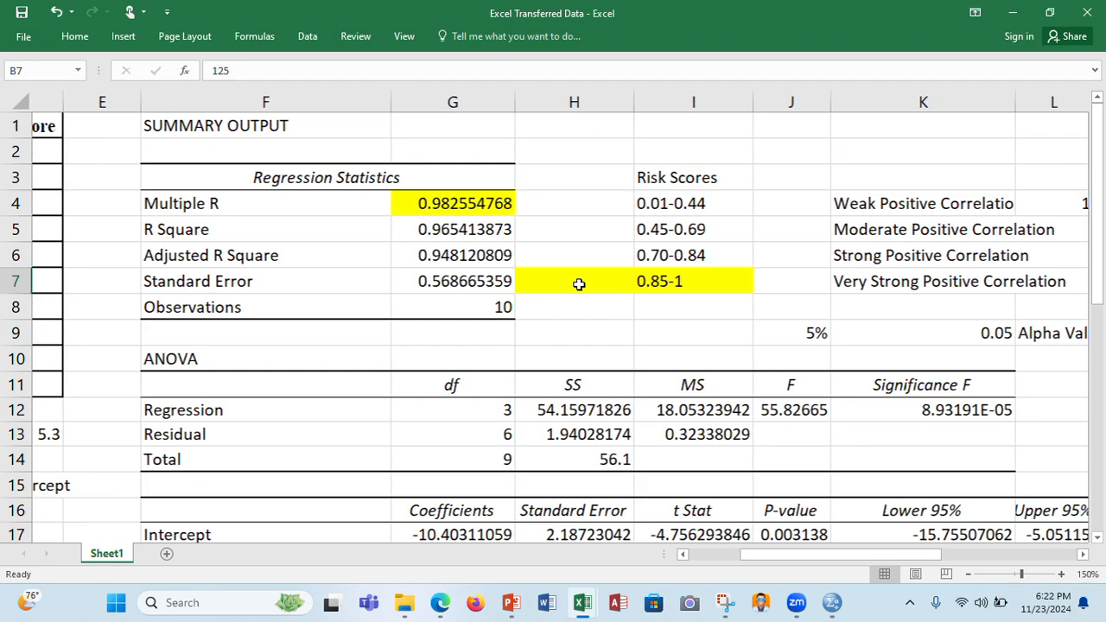
scroll(579, 285, "right", 1)
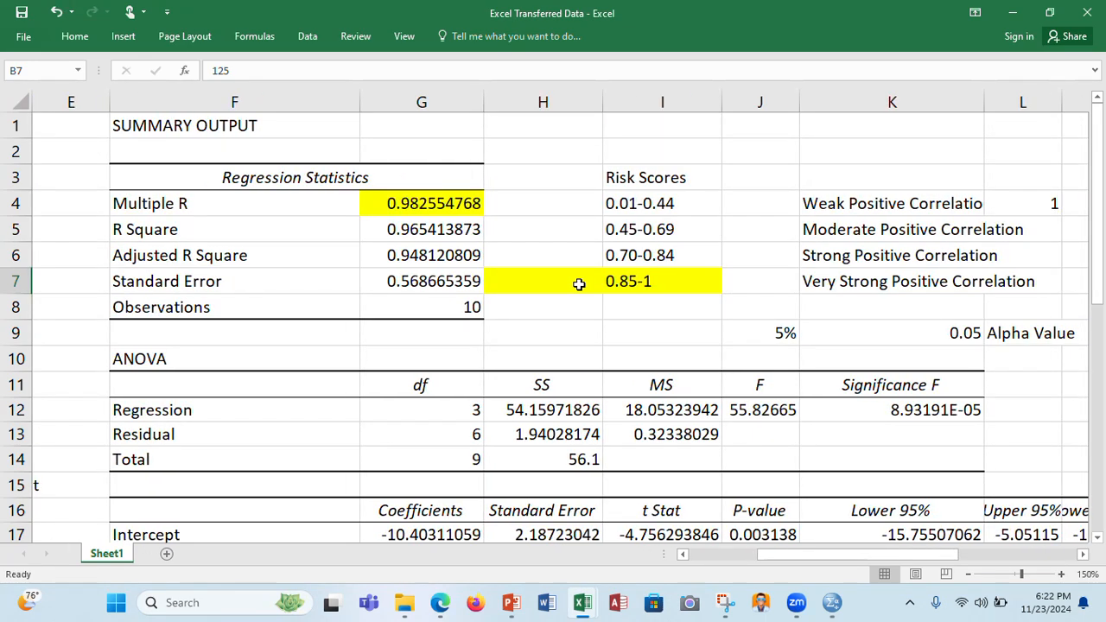
scroll(579, 285, "down", 3)
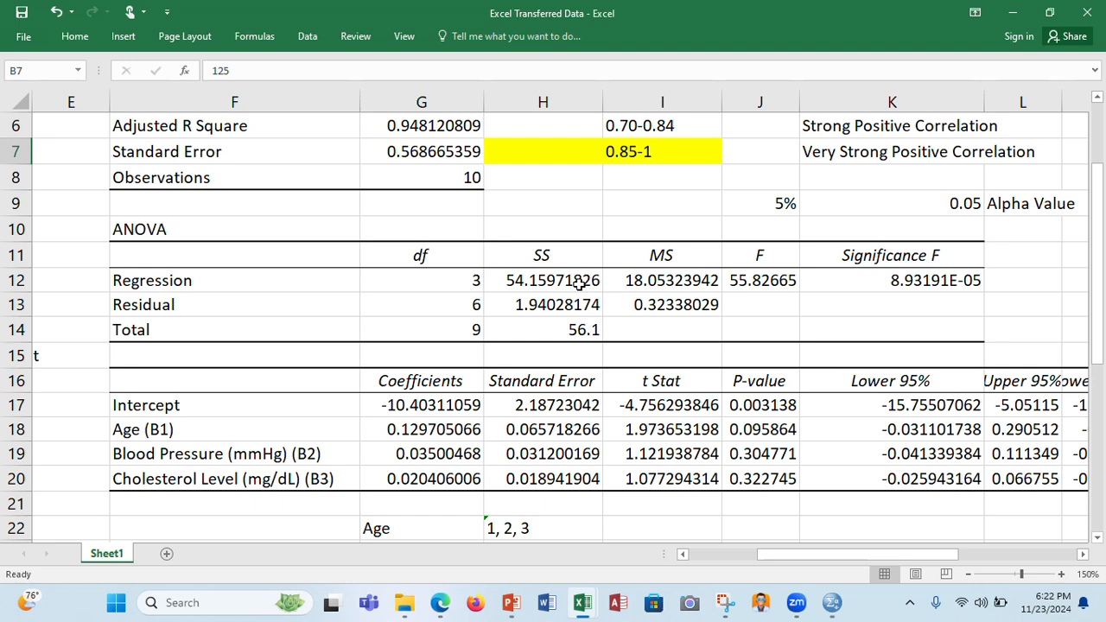
key("ctrl+BackSpace")
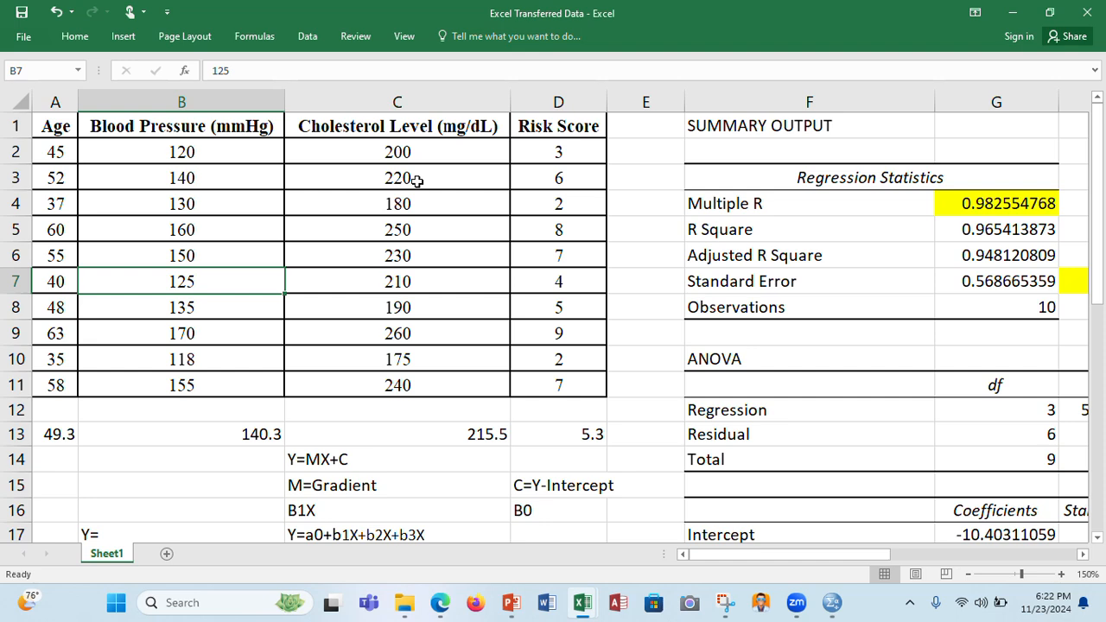
scroll(417, 180, "right", 3)
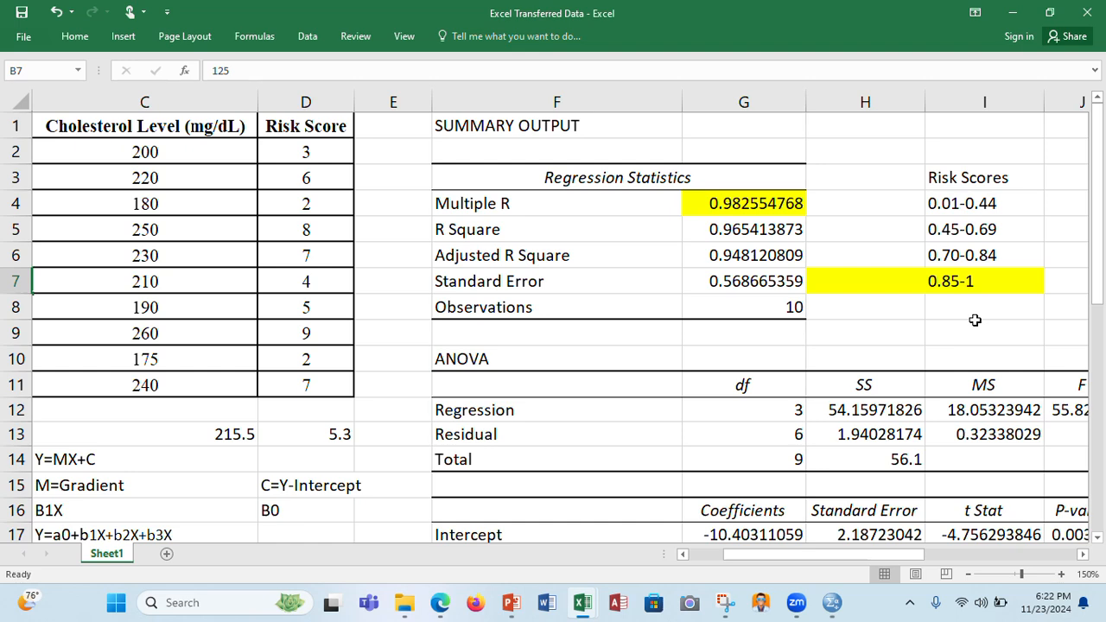
scroll(294, 194, "left", 3)
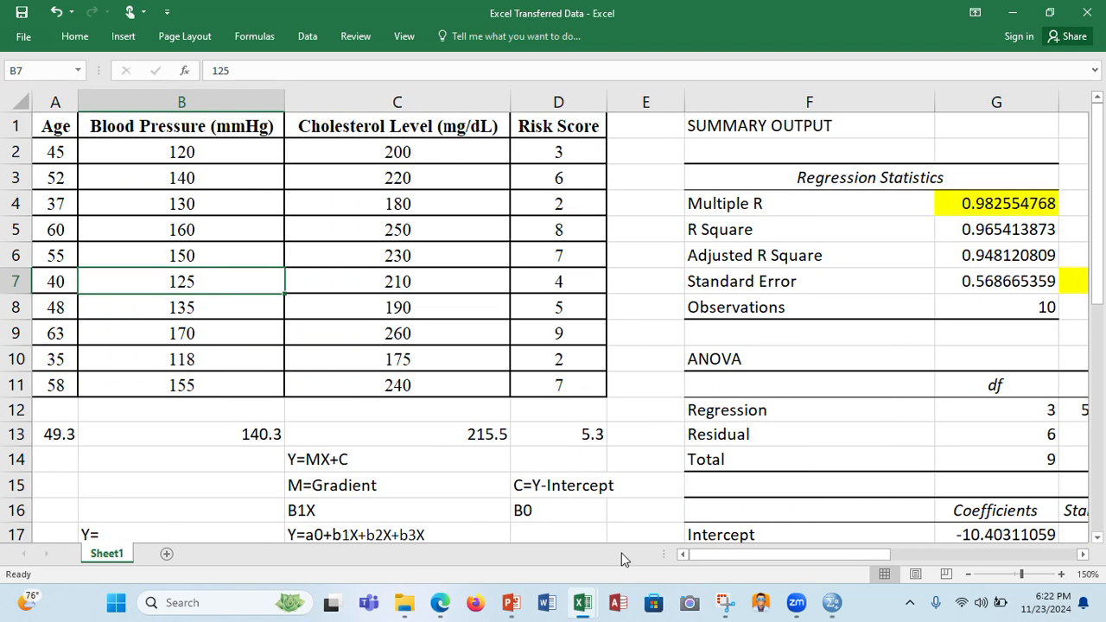
Switch to the hospital data file in SPSS Statistics and look at its Data View before returning to Variable View.
mouse_move(834, 615)
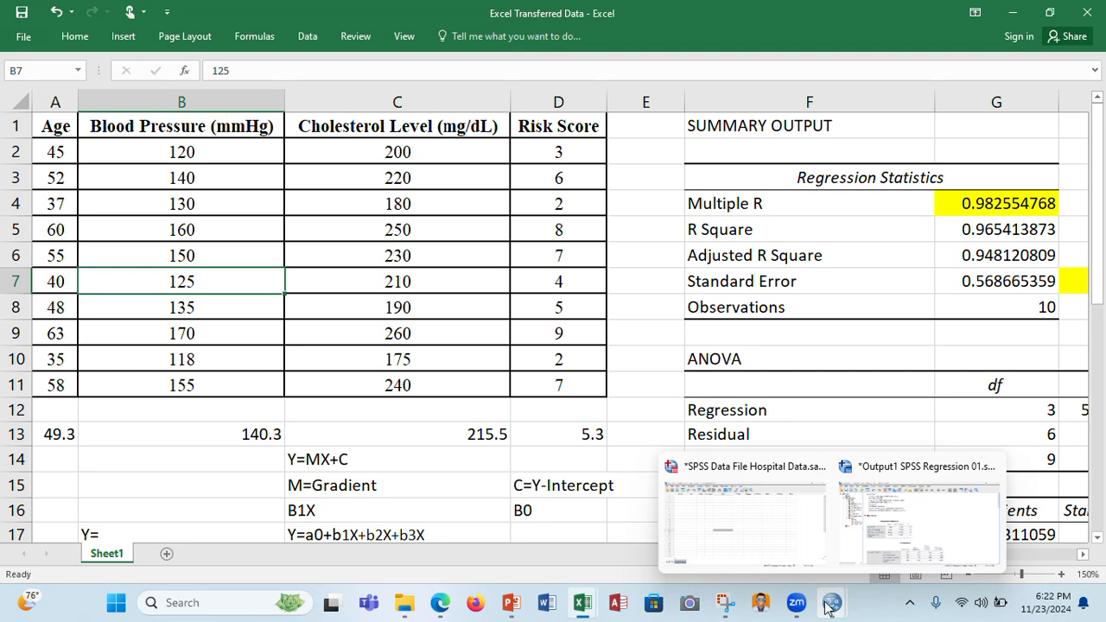
left_click(777, 532)
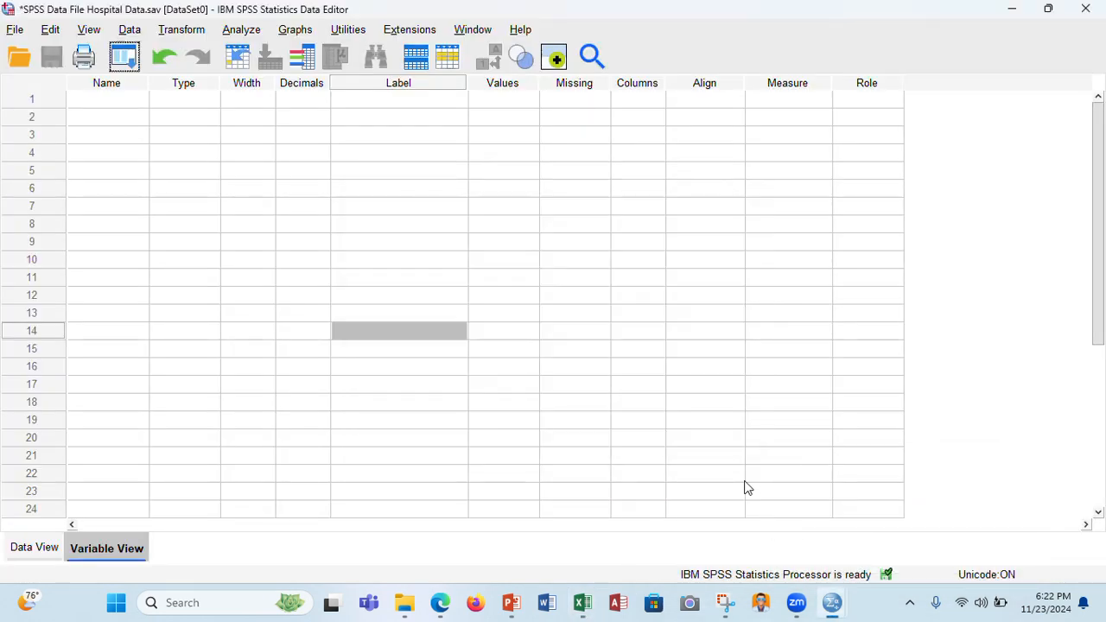
left_click(110, 152)
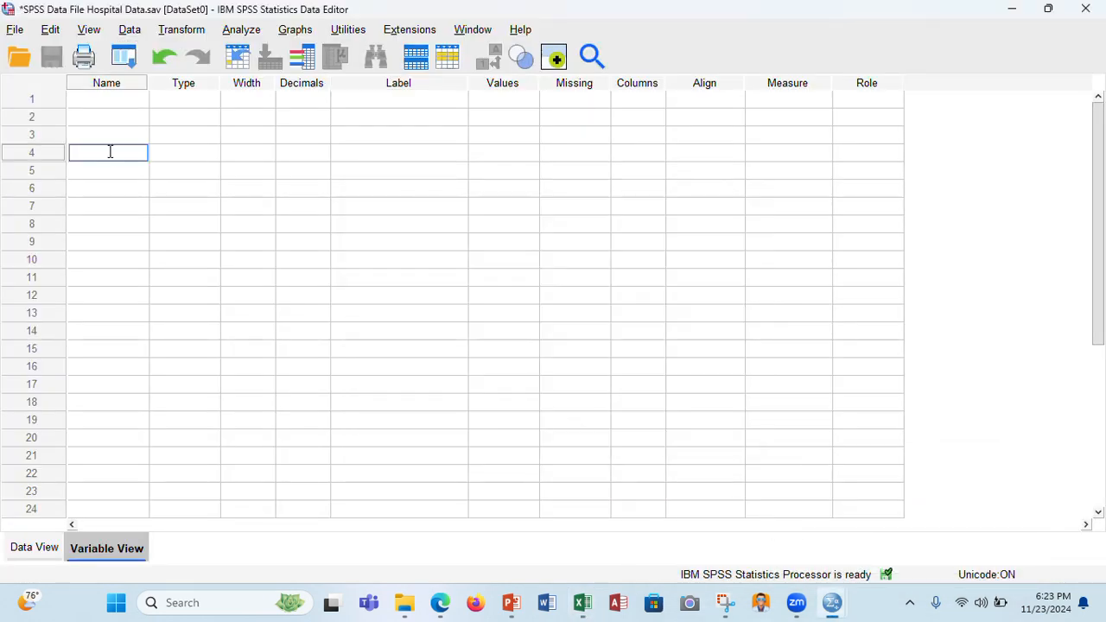
left_click(110, 97)
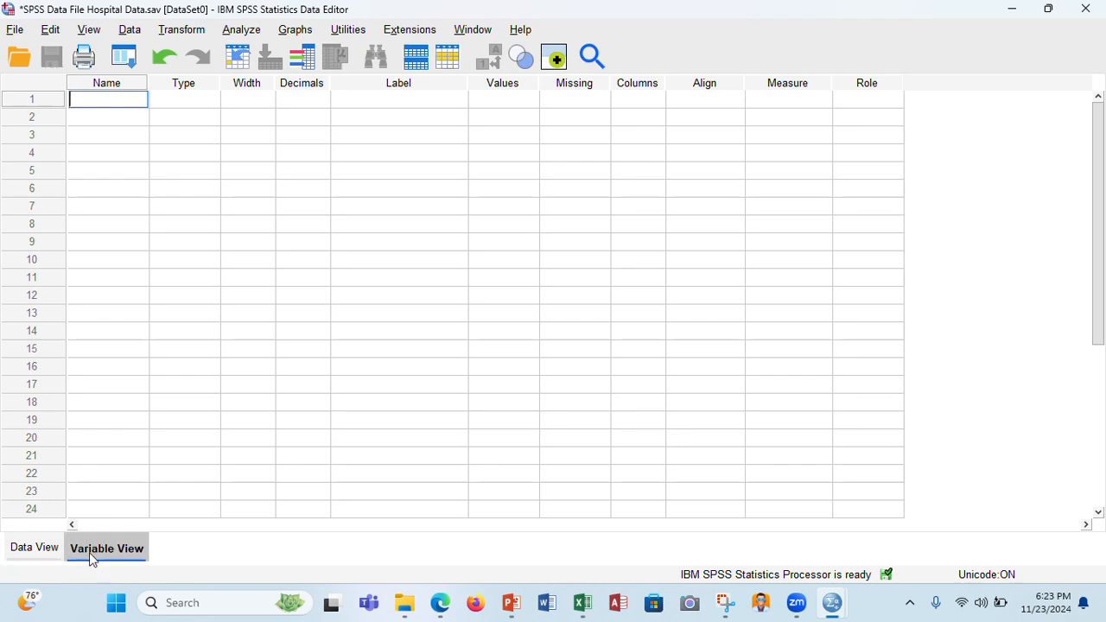
left_click(26, 548)
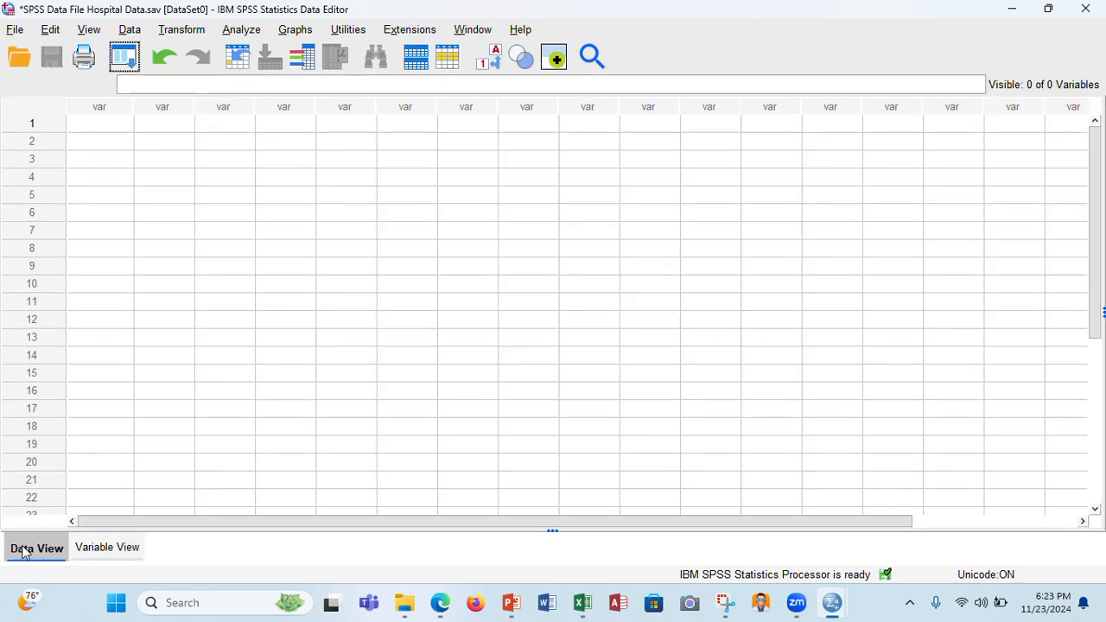
left_click(89, 553)
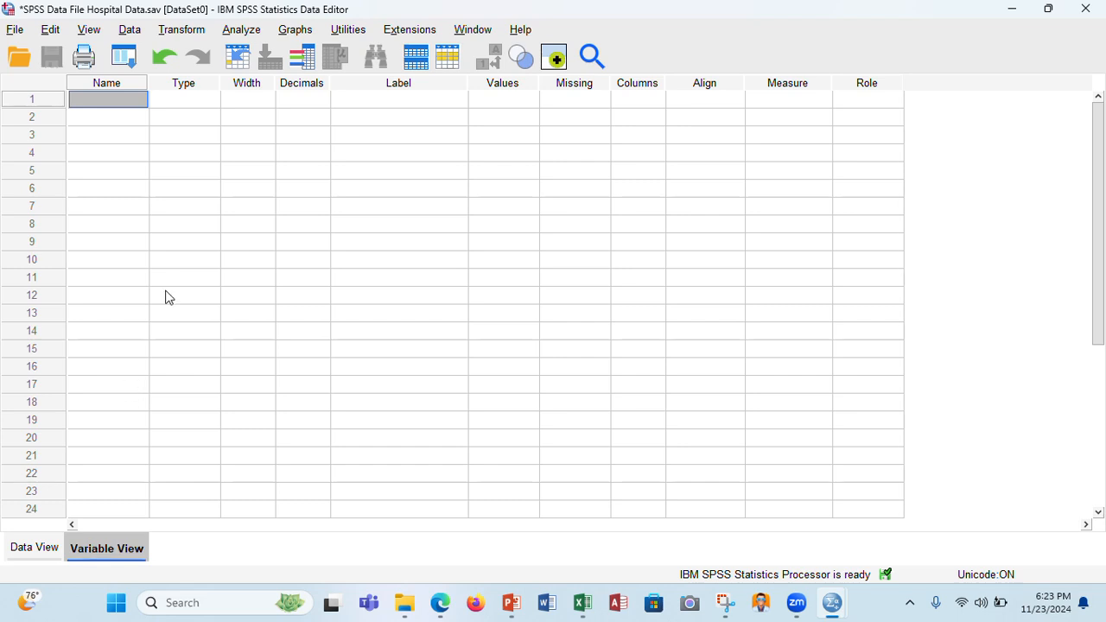
Define the first variable with the name Age.
left_click(130, 101)
type("Age")
left_click(130, 128)
Rename the first variable AgeGroup, written as one word without a space.
left_click(105, 98)
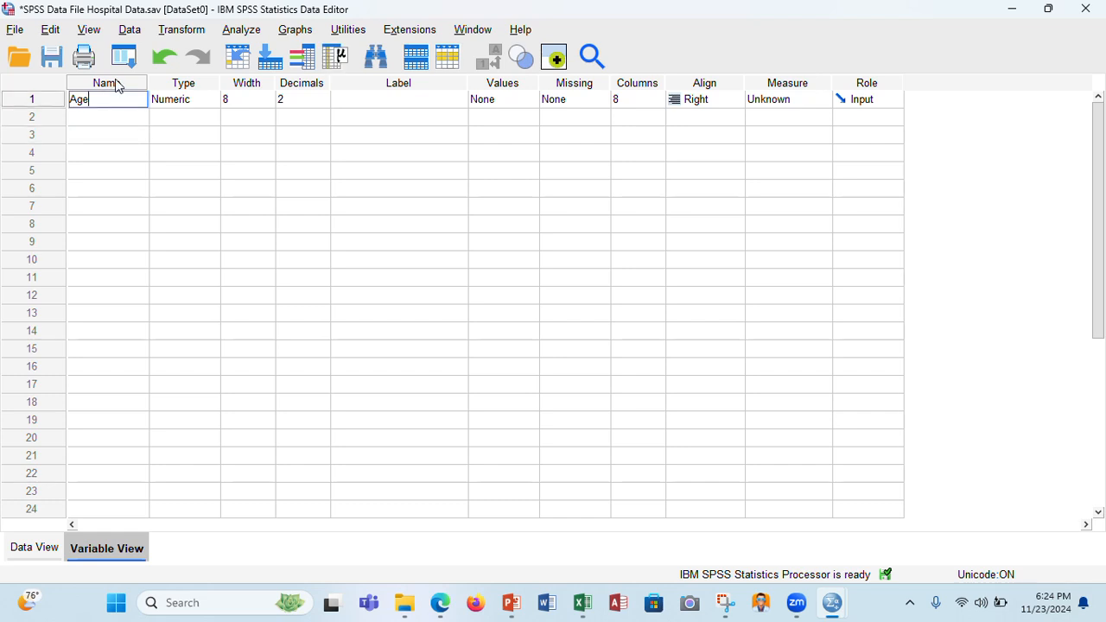
left_click(111, 136)
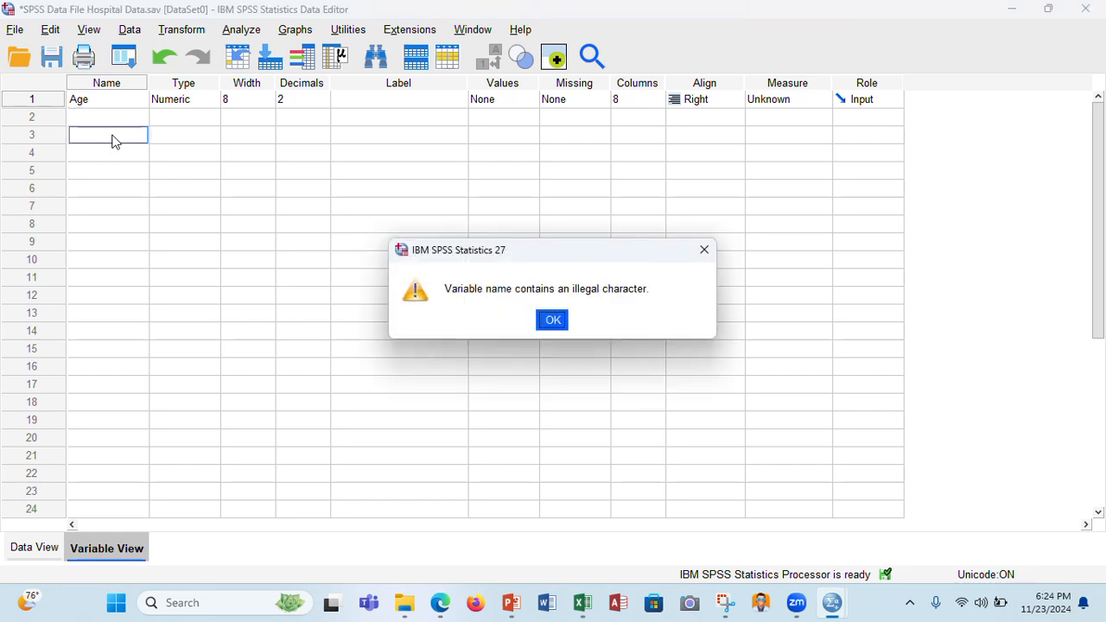
left_click(554, 320)
left_click(95, 99)
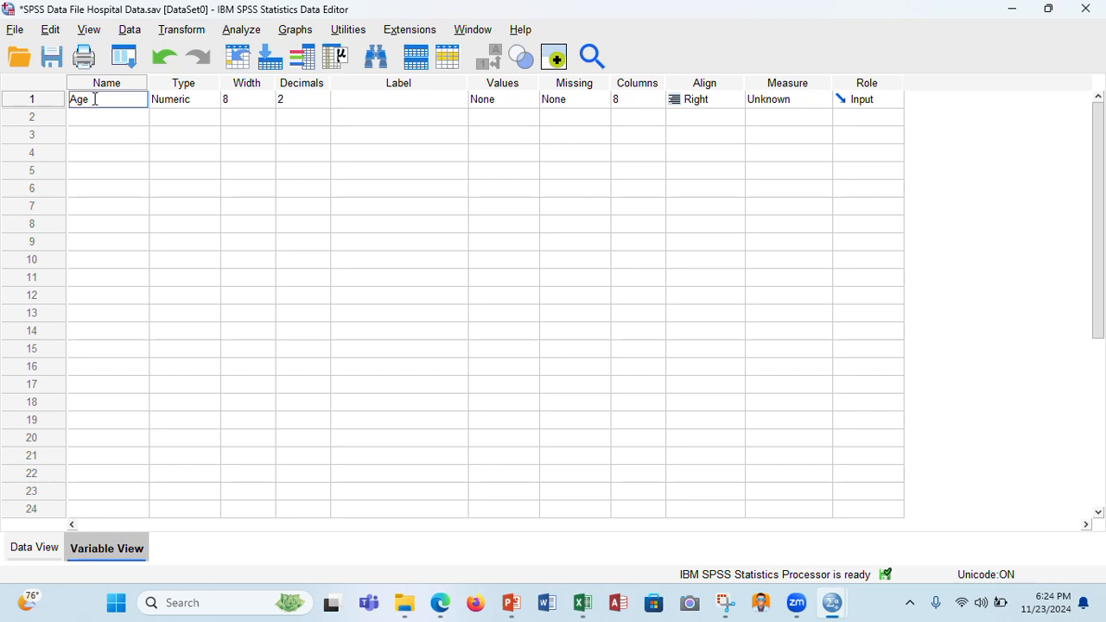
type("G")
key("BackSpace")
key("BackSpace")
type("Group")
left_click(114, 149)
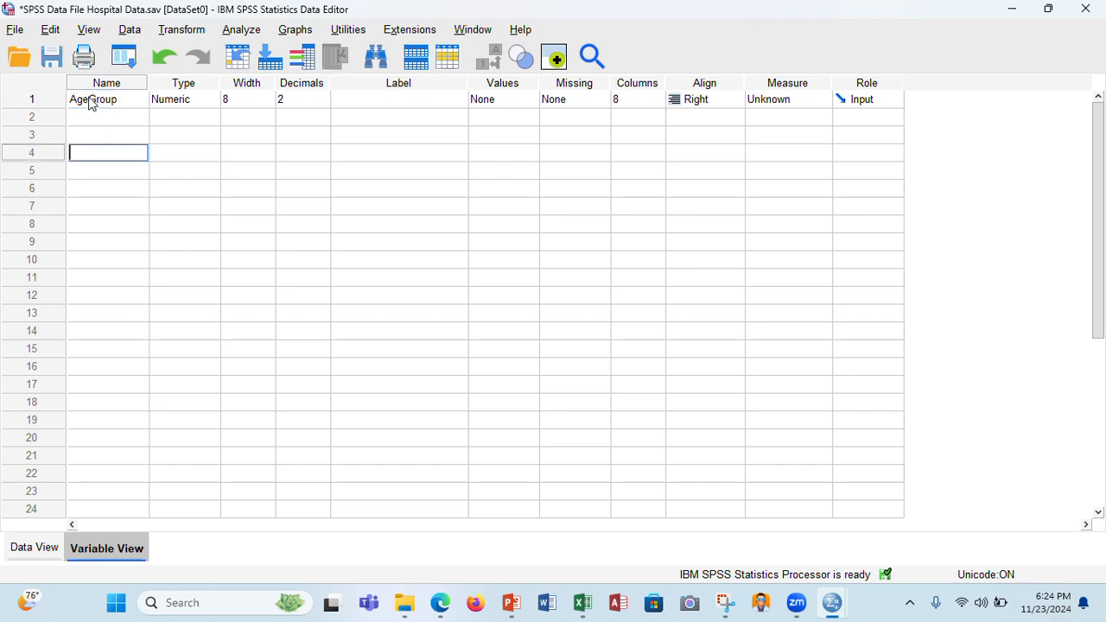
Insert an underscore in the first variable's name so it reads Age_Group.
left_click(91, 100)
left_click(91, 100)
type("_")
left_click(90, 153)
left_click(128, 102)
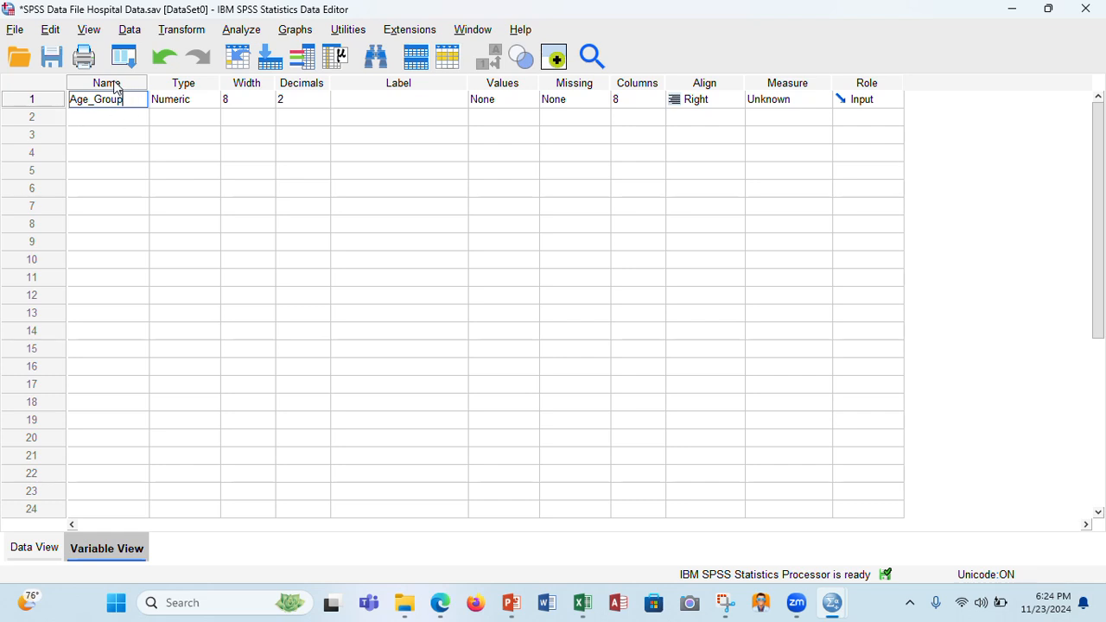
Widen the first variable's column in Data View to fit its full name, and return to Variable View.
left_click(33, 549)
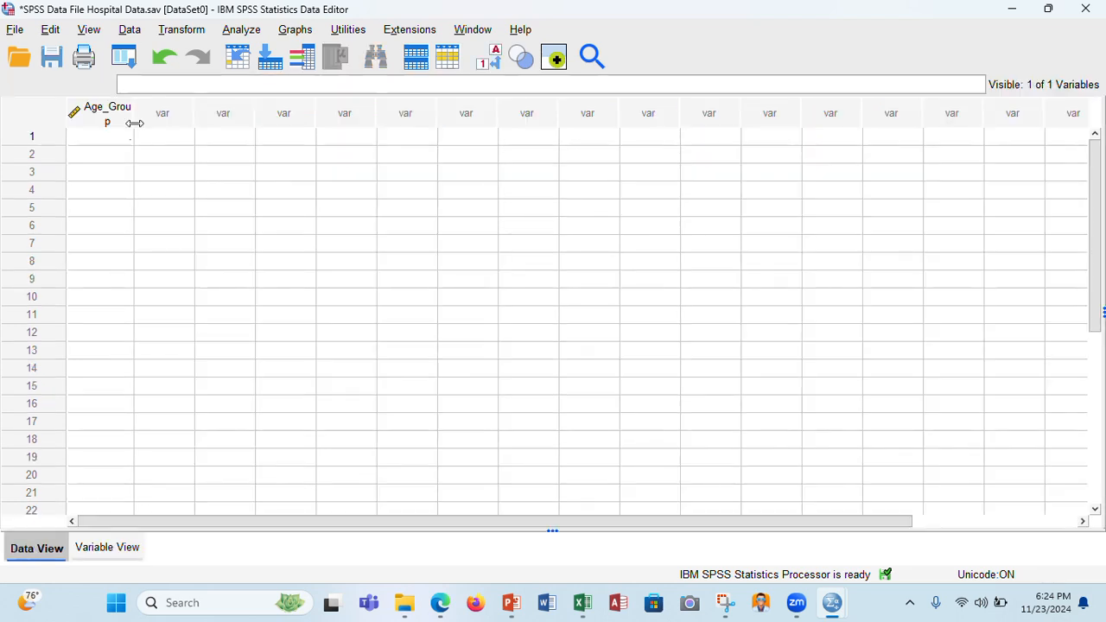
double_click(134, 118)
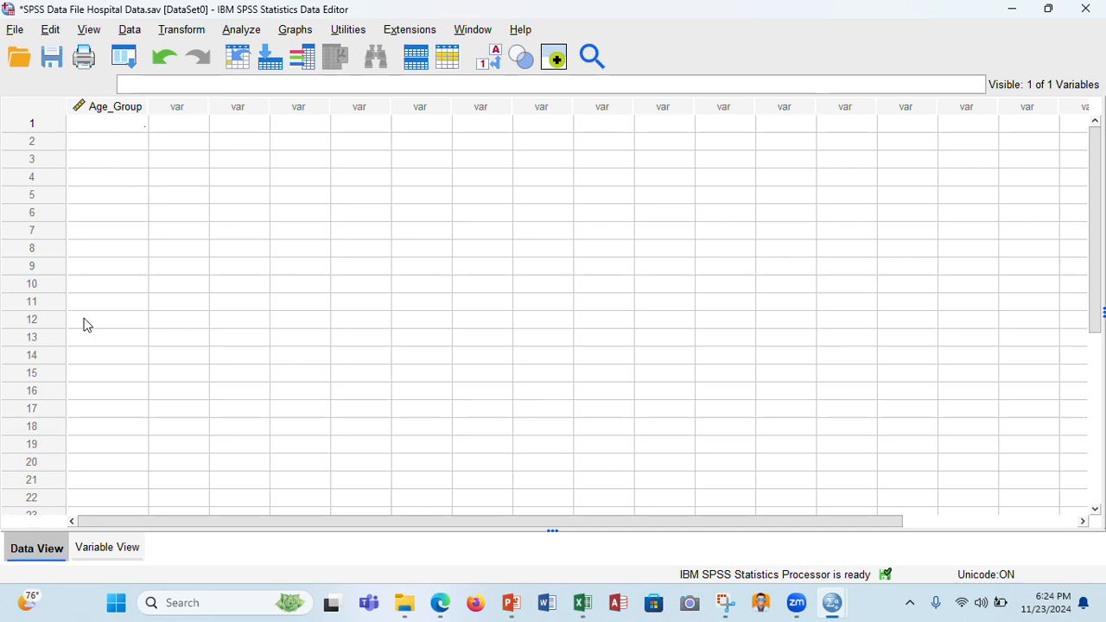
left_click(97, 553)
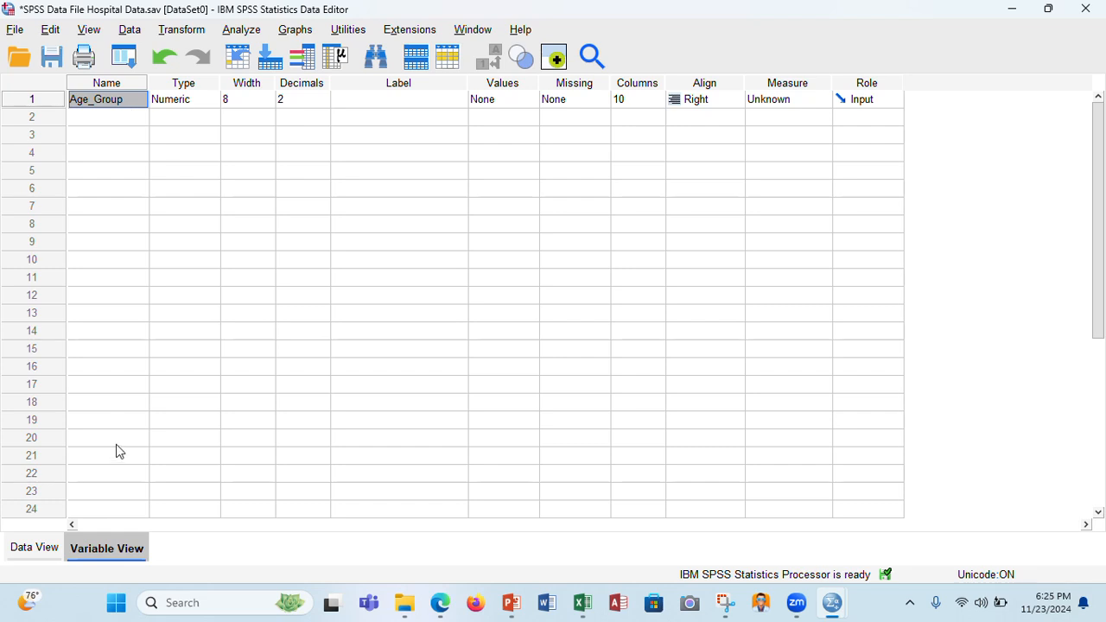
Shorten the first variable's name to Age by deleting the _Group ending.
double_click(100, 108)
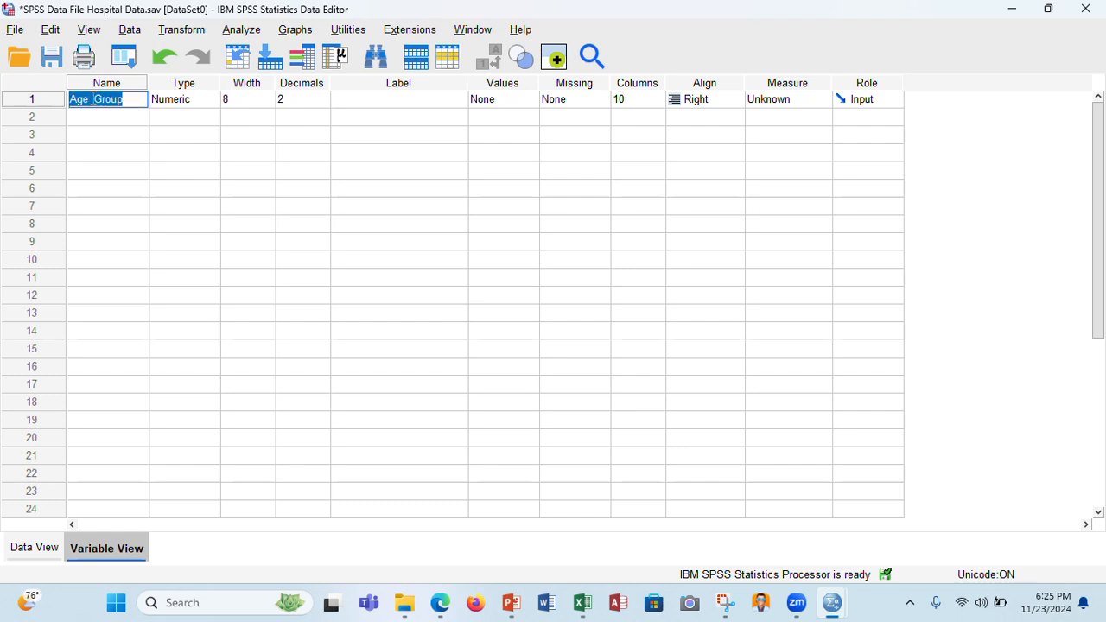
key("Home")
key("End")
key("shift+Left")
key("shift+Left")
key("shift+Left")
key("shift+Left")
key("shift+Left")
key("shift+Left")
key("BackSpace")
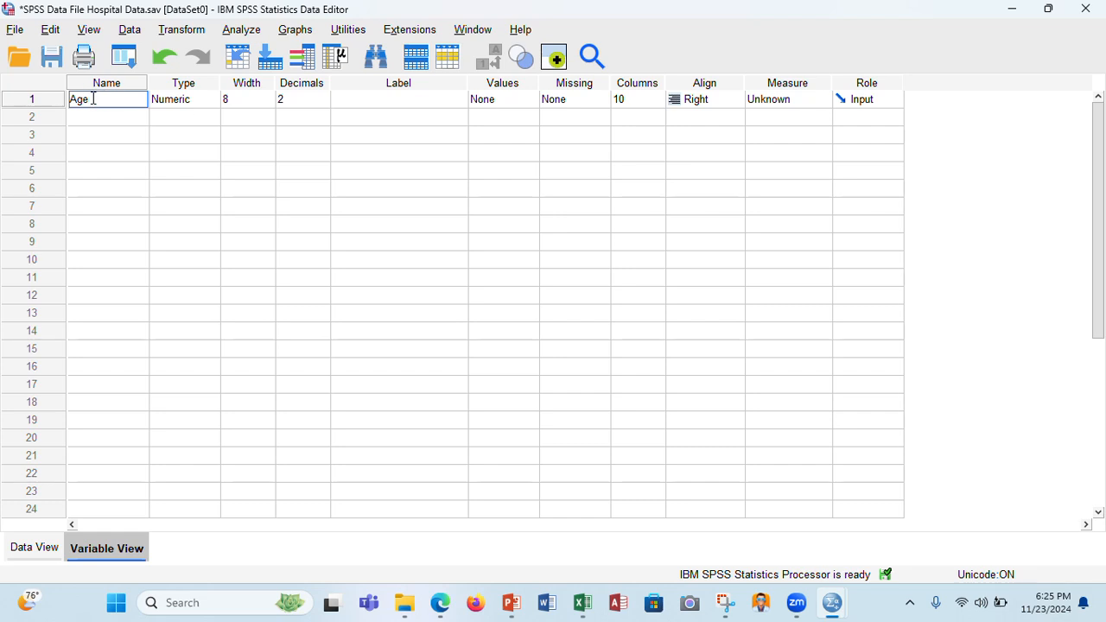
Confirm Numeric as the variable type of Age.
left_click(205, 116)
left_click(206, 103)
left_click(210, 102)
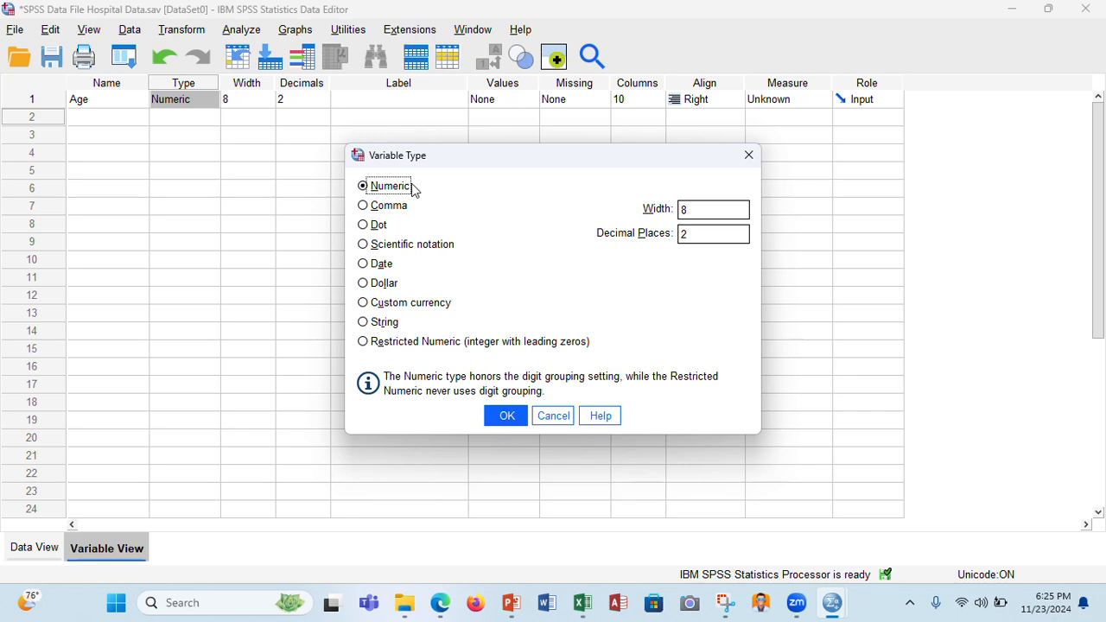
left_click(506, 416)
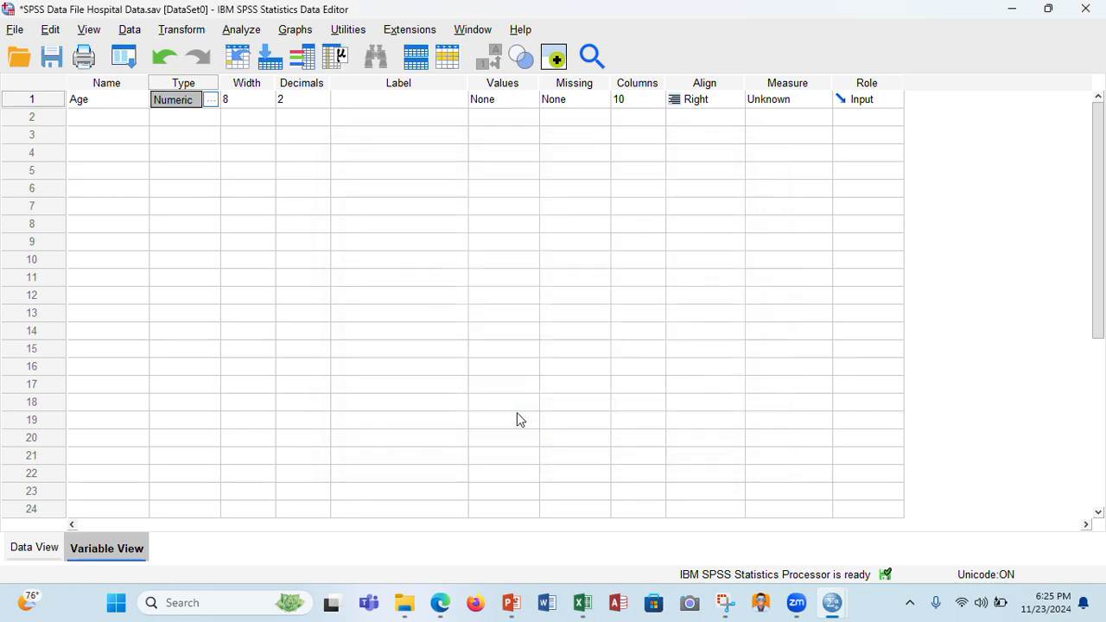
Check the age data in the Excel worksheet for the width needed, and return to the SPSS data file.
left_click(246, 100)
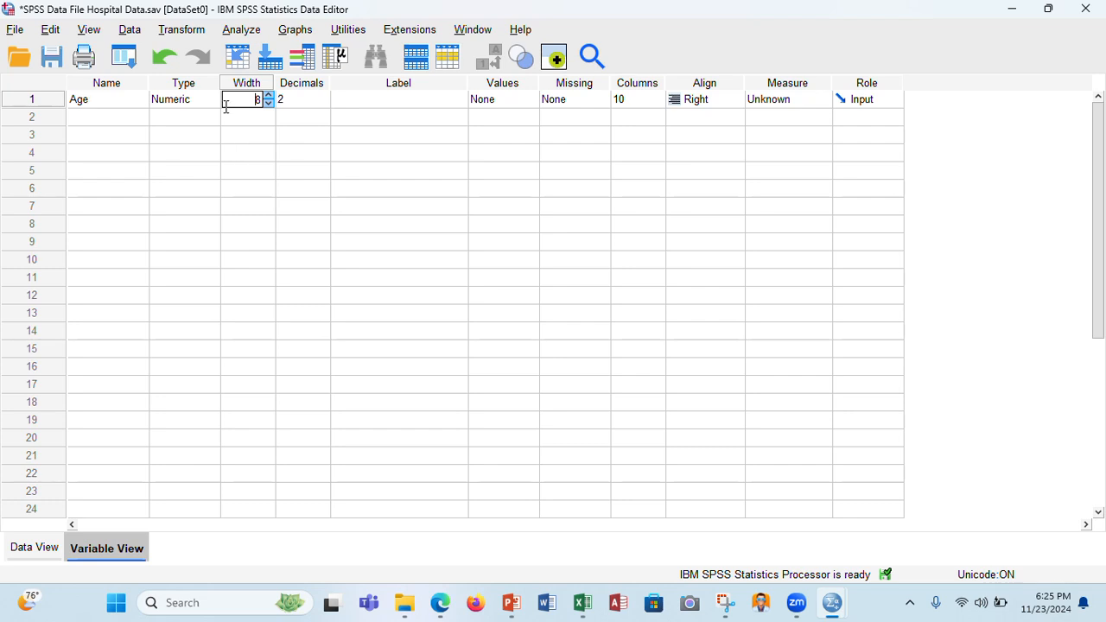
left_click(582, 603)
left_click(723, 525)
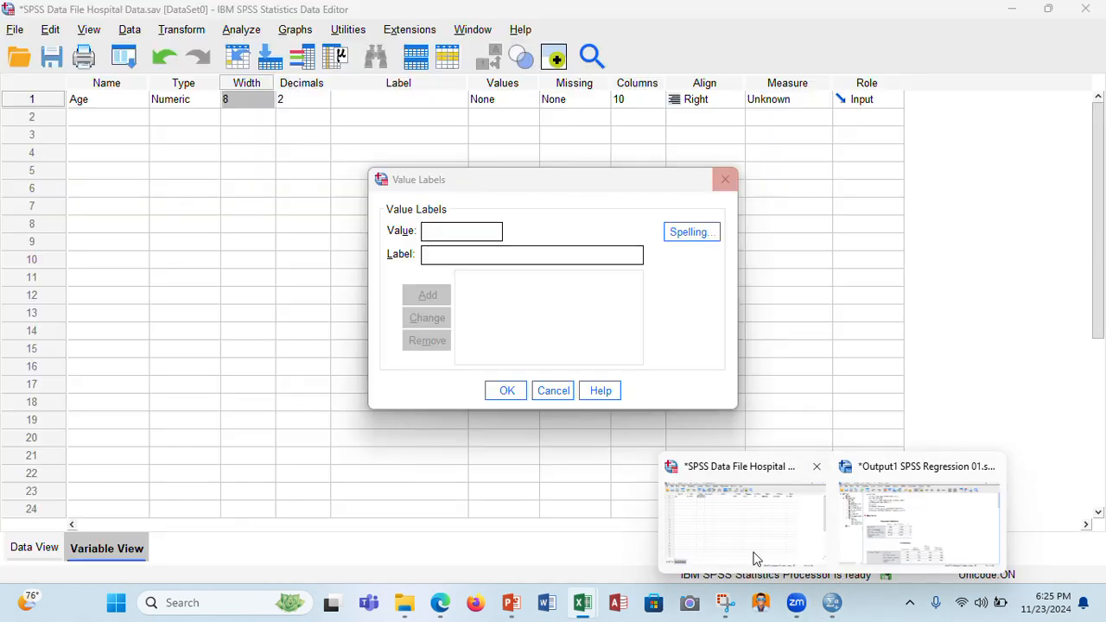
left_click(752, 556)
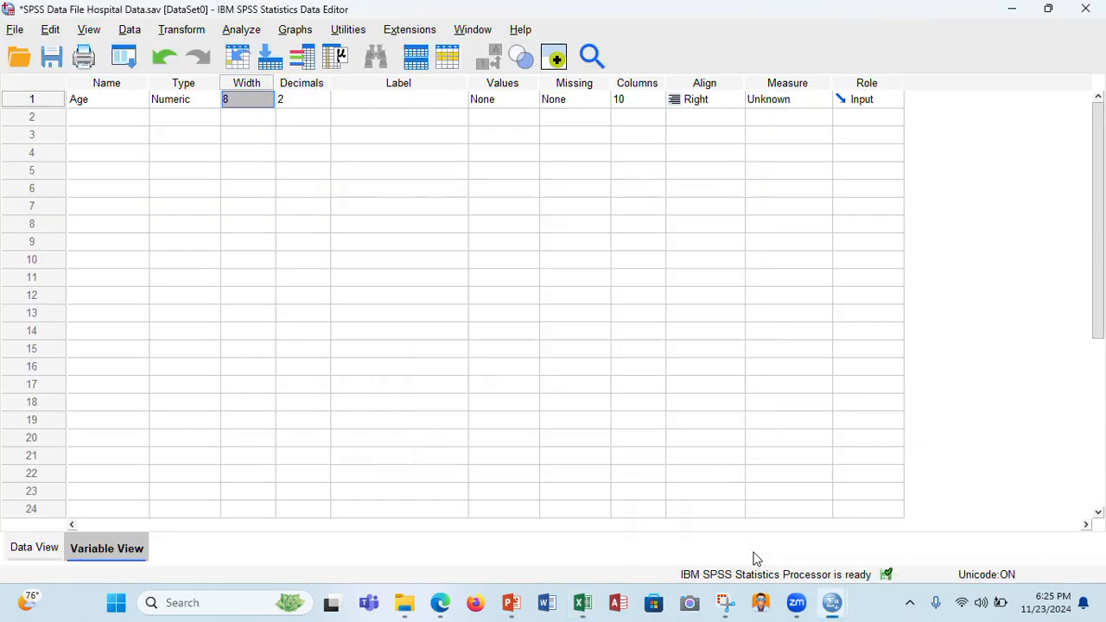
Set the Age variable's decimals to 0 and its width to 2.
left_click(303, 99)
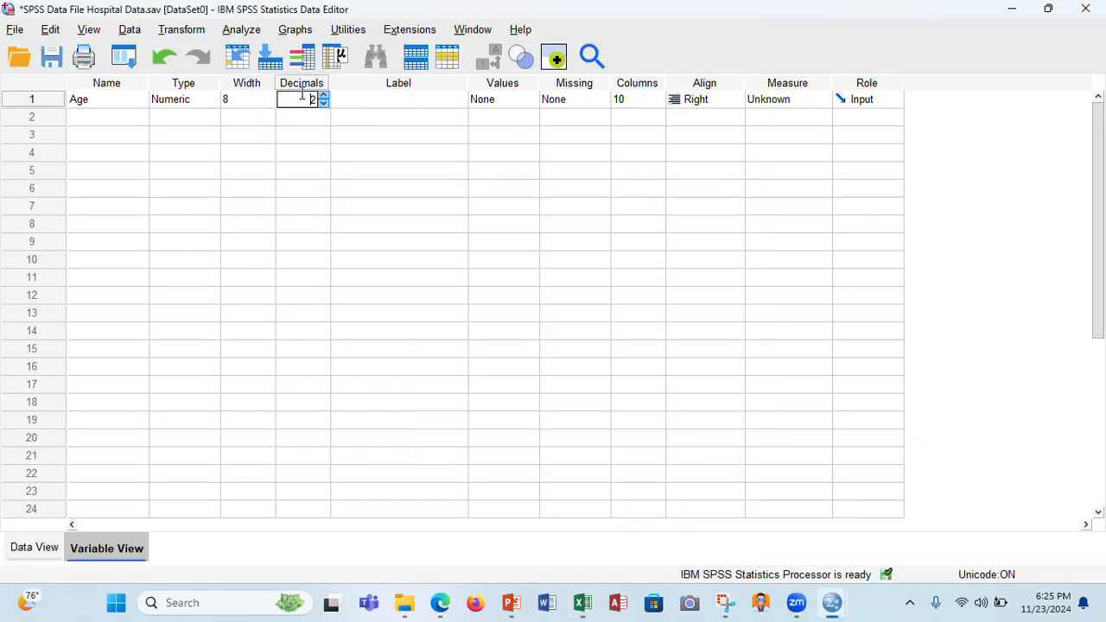
double_click(303, 99)
type("0")
left_click(237, 101)
double_click(238, 101)
type("2")
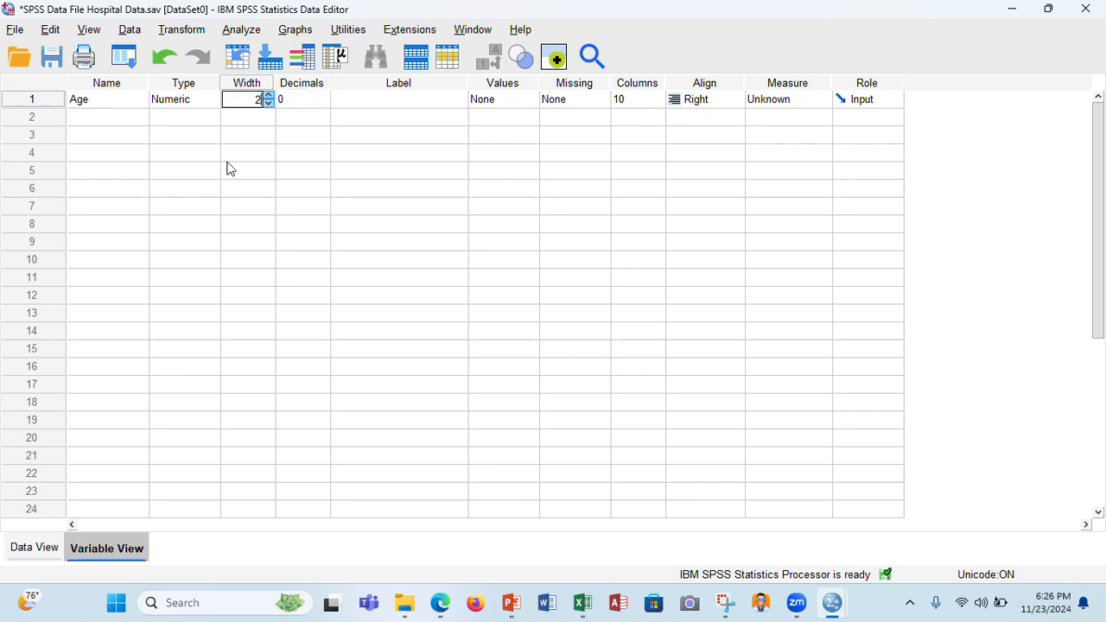
left_click(235, 118)
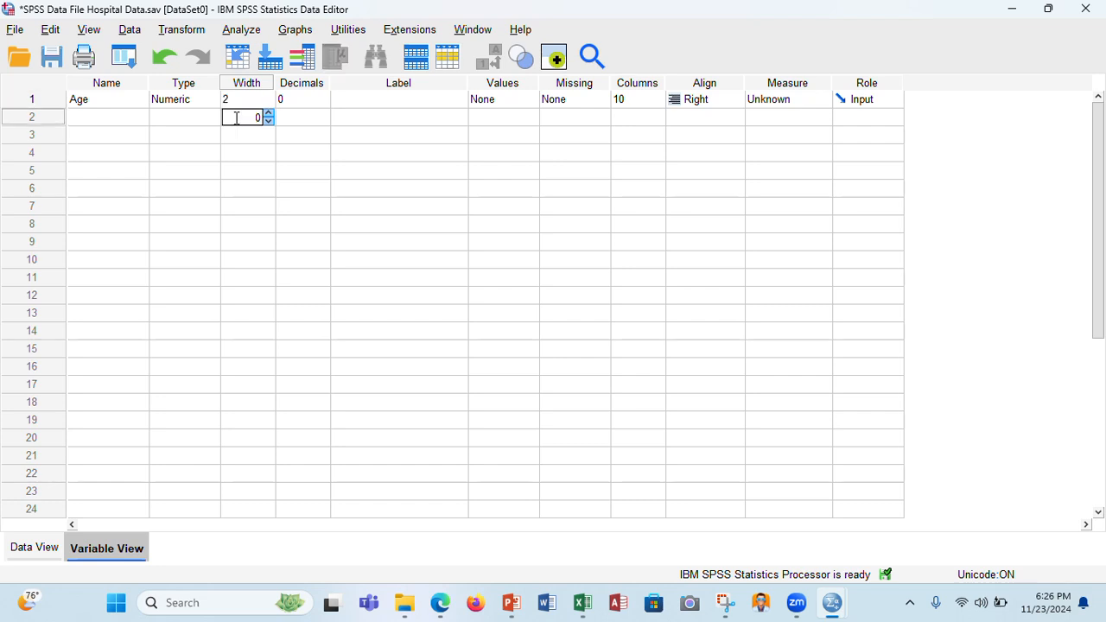
Give the Age variable the label "Age of Respondents".
left_click(393, 101)
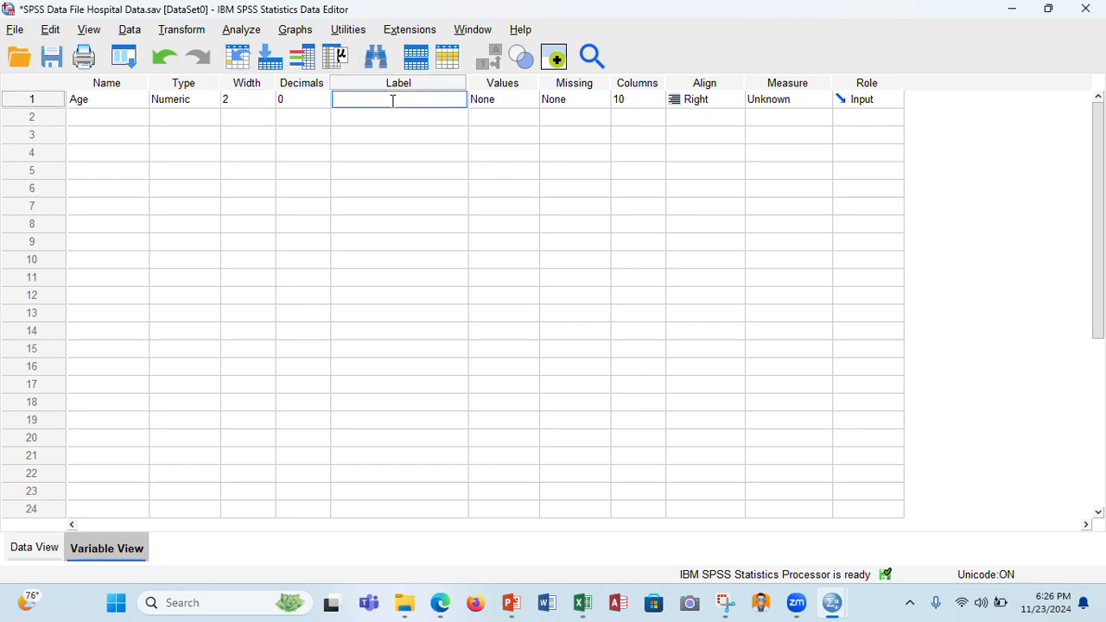
type("Age of Respondents")
left_click(449, 122)
left_click(415, 102)
left_click(442, 102)
left_click(464, 121)
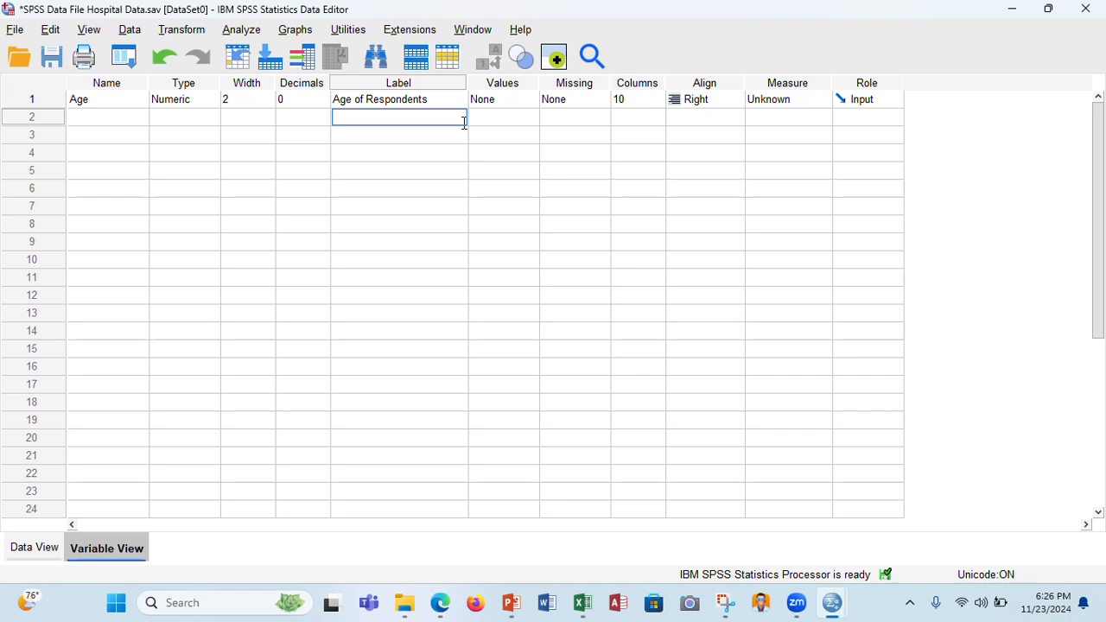
left_click(437, 99)
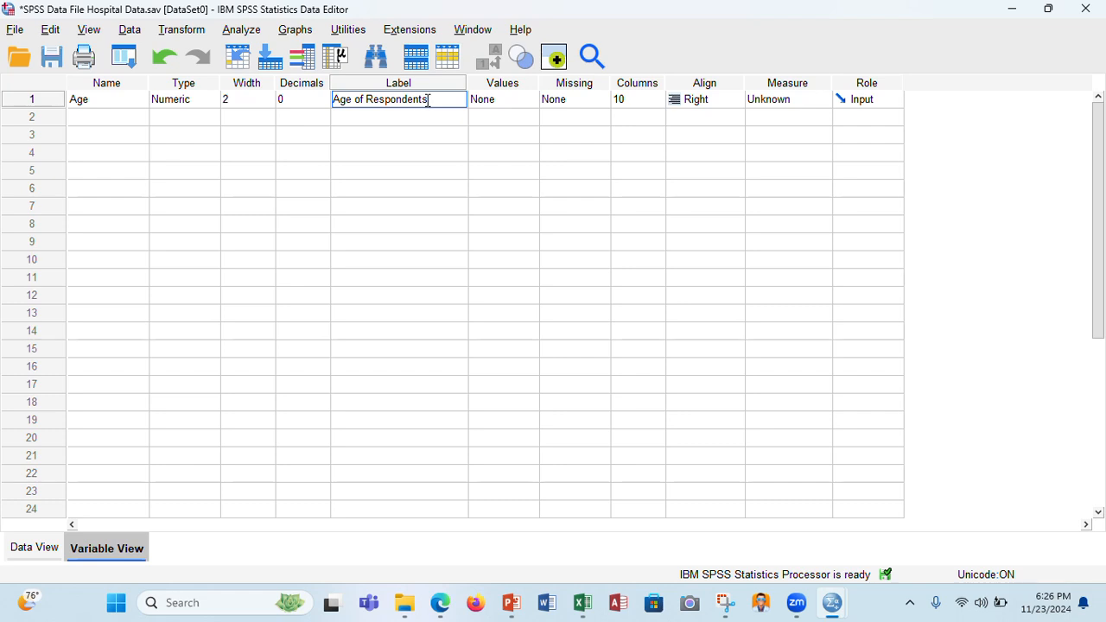
left_click(504, 102)
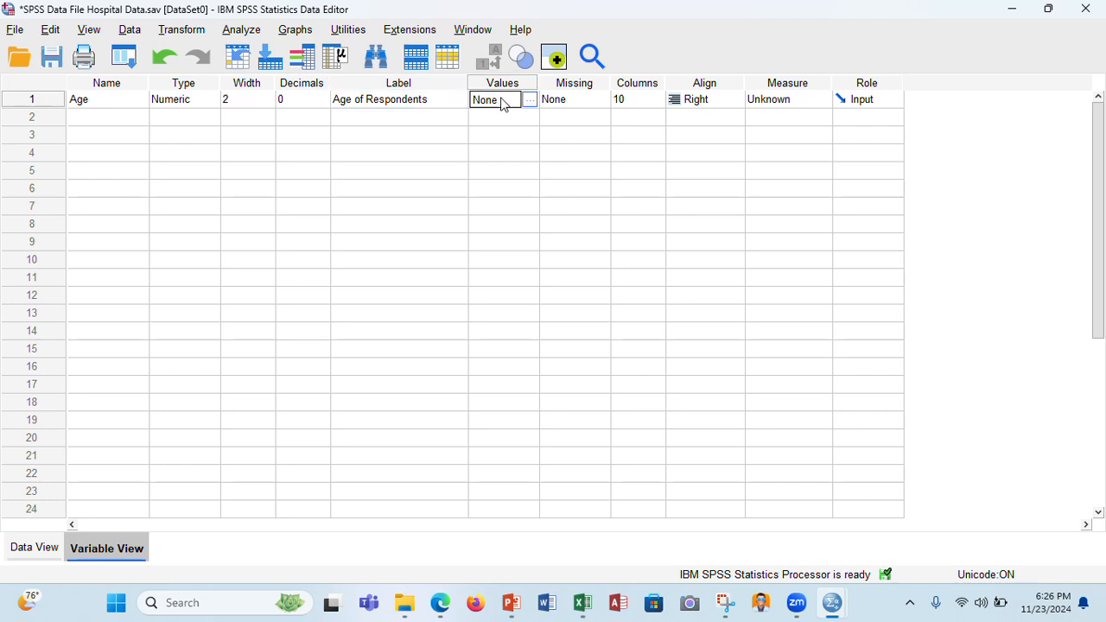
left_click(530, 101)
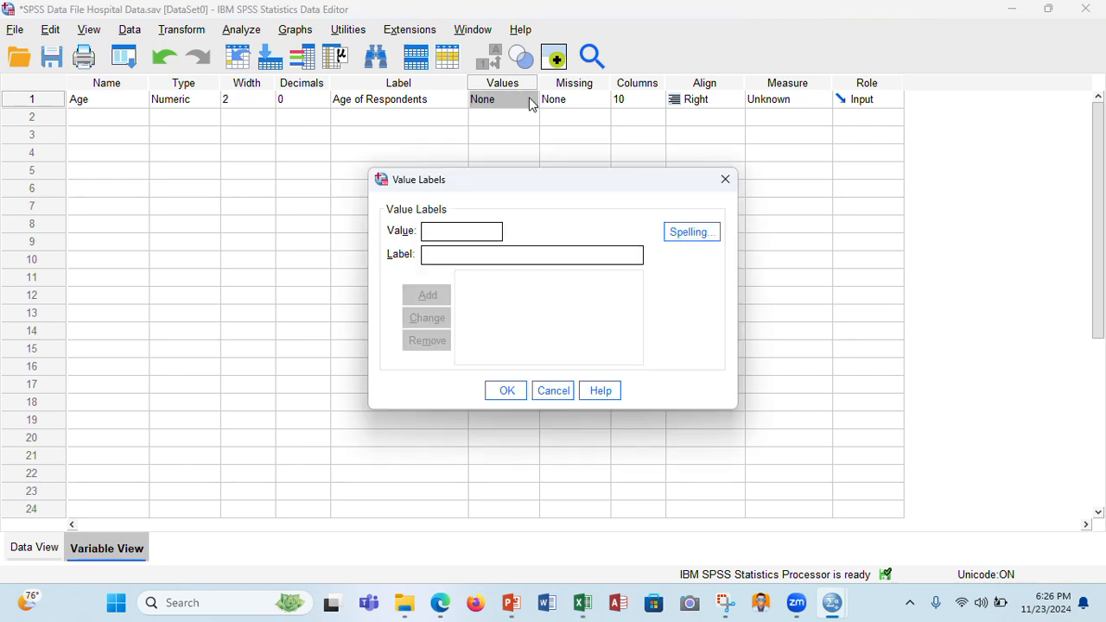
type("0")
left_click(445, 252)
type("Yes")
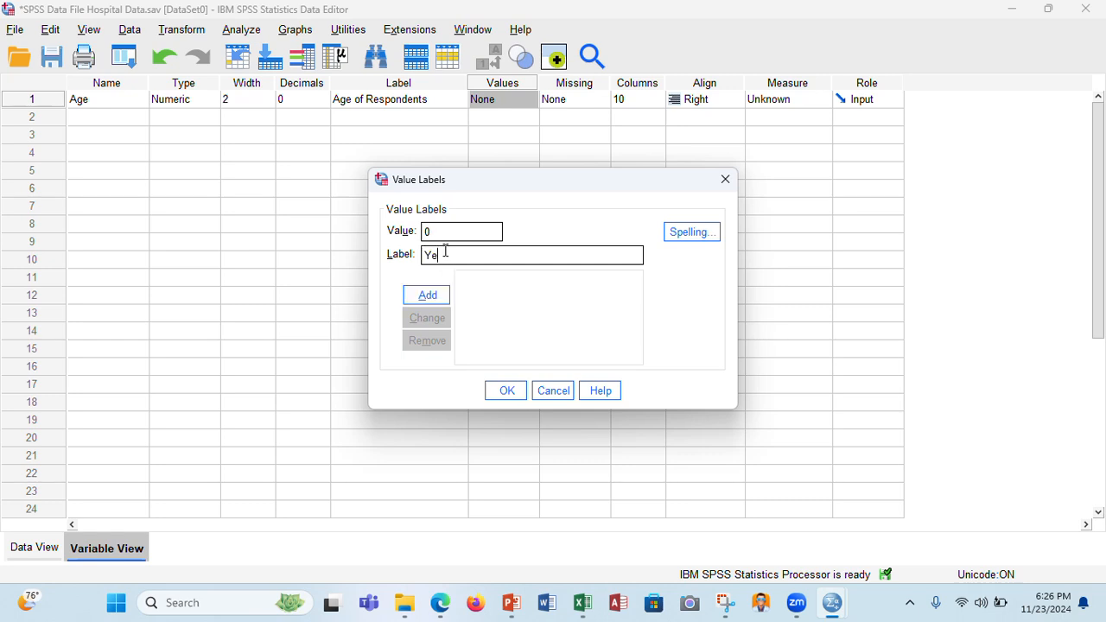
left_click(425, 303)
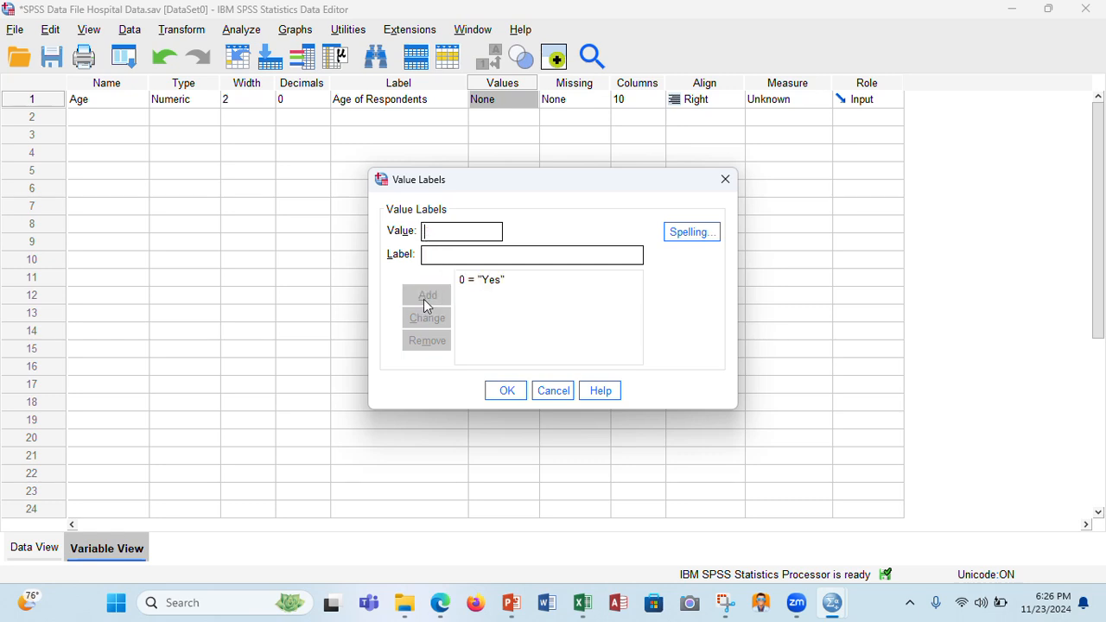
type("1")
left_click(445, 256)
type("No")
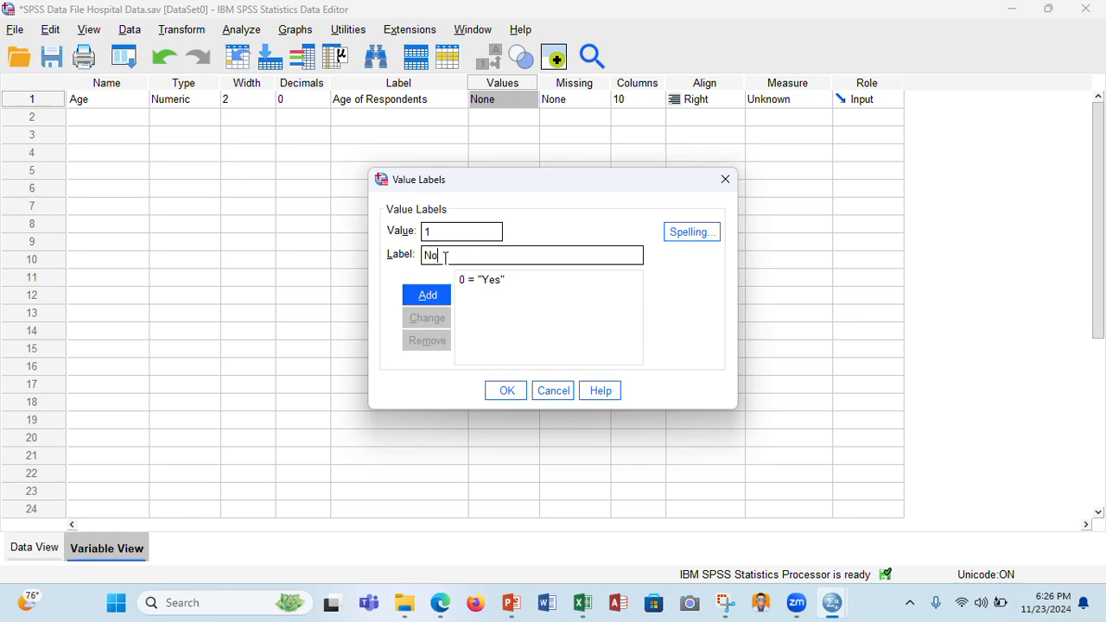
left_click(429, 305)
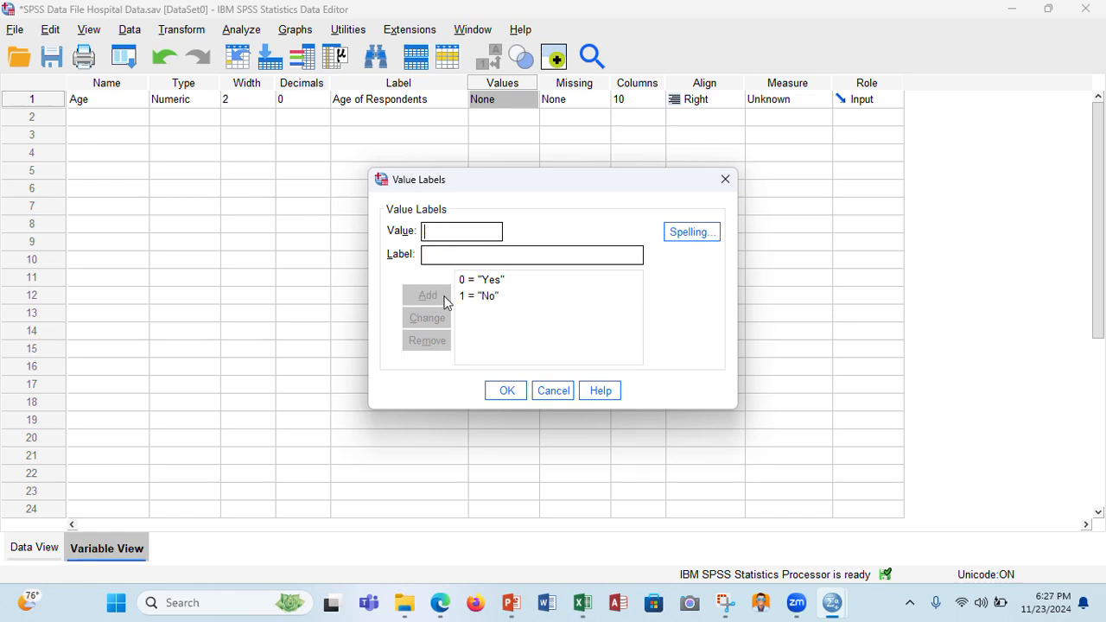
left_click(507, 391)
left_click(726, 181)
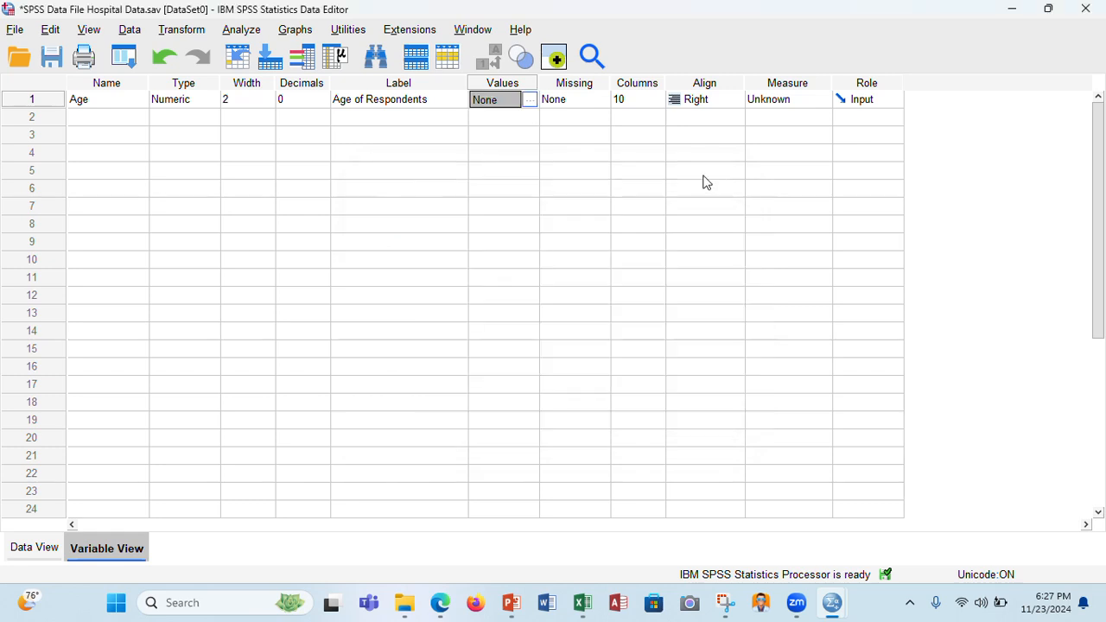
View the Age variable's missing-value settings, and set its measurement level to Nominal.
left_click(591, 106)
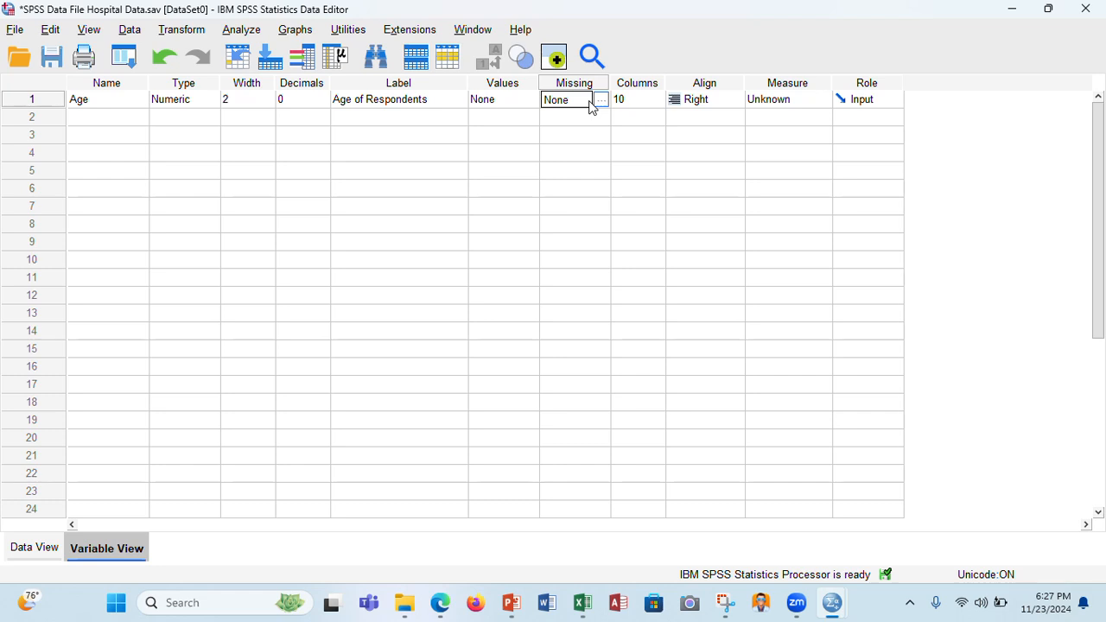
left_click(601, 100)
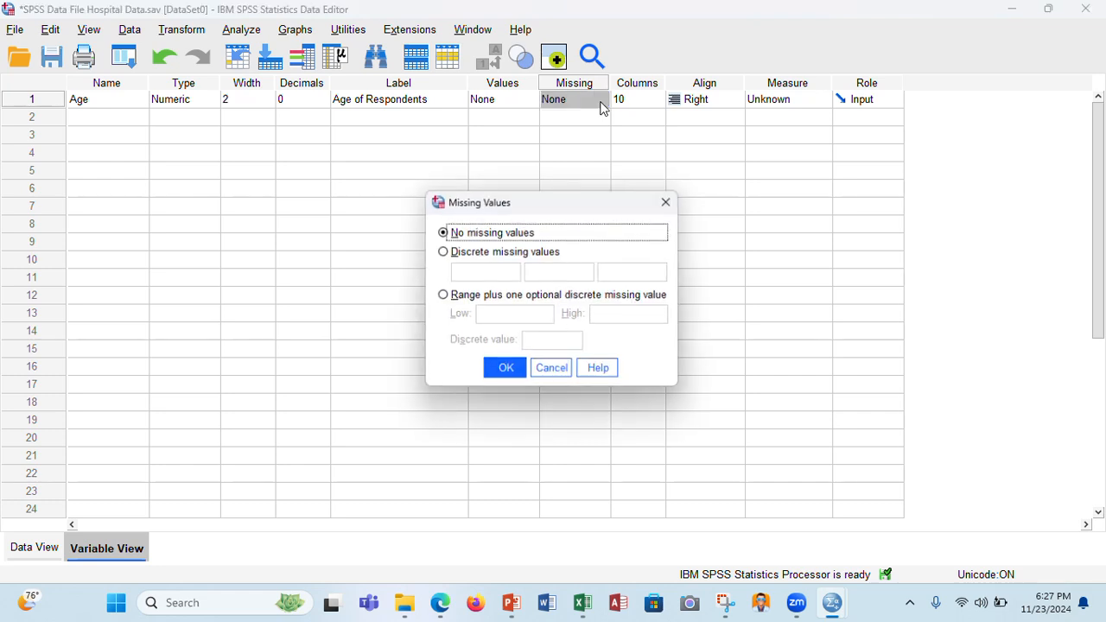
left_click(672, 201)
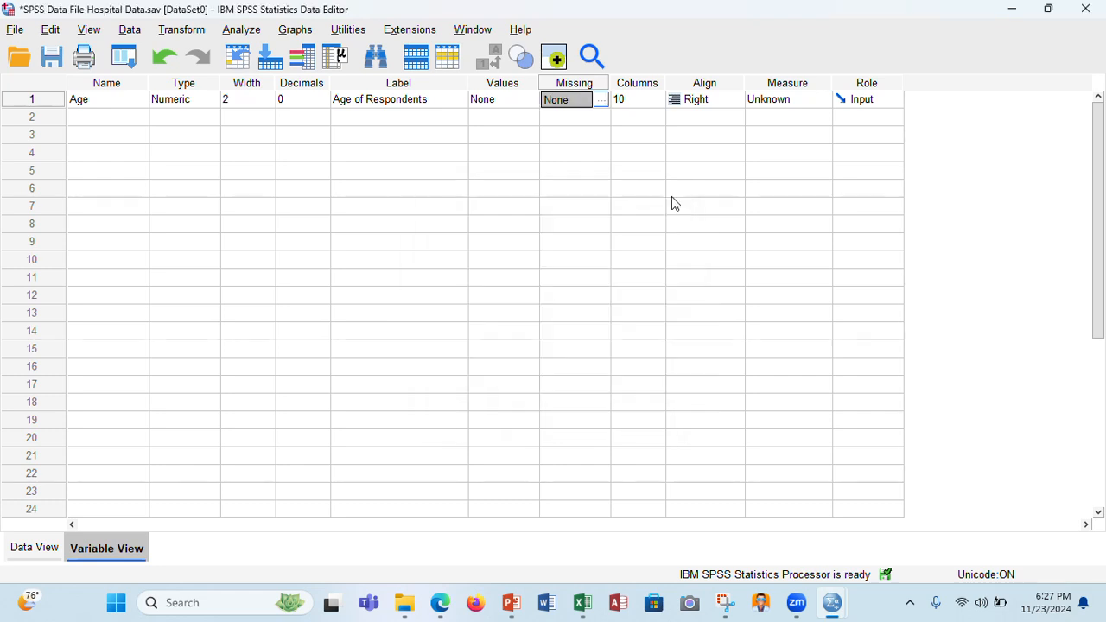
left_click(762, 106)
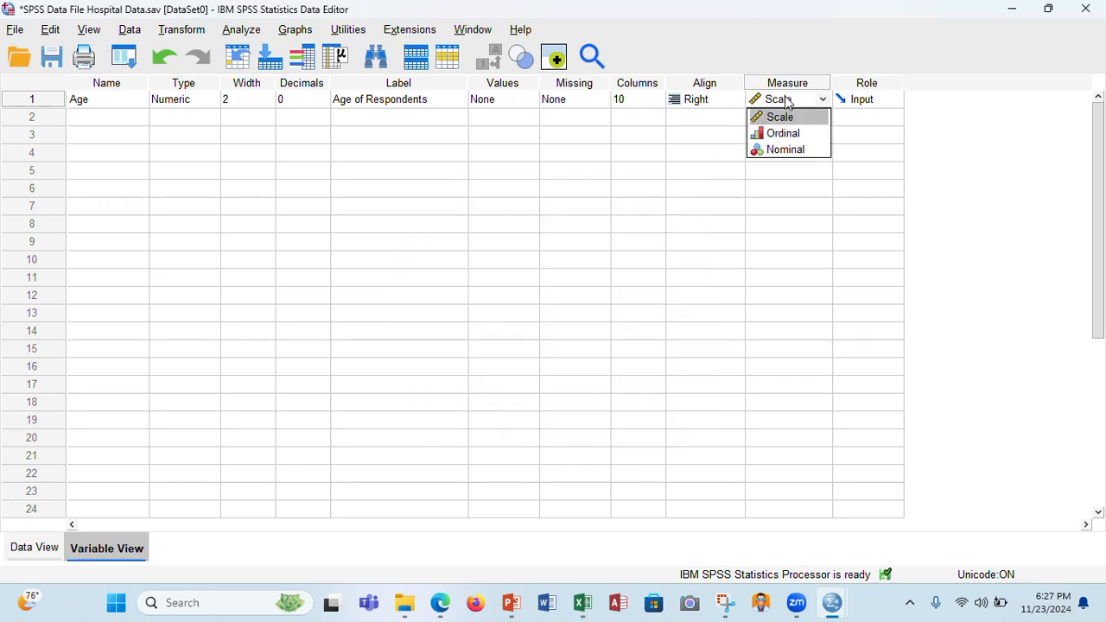
left_click(787, 150)
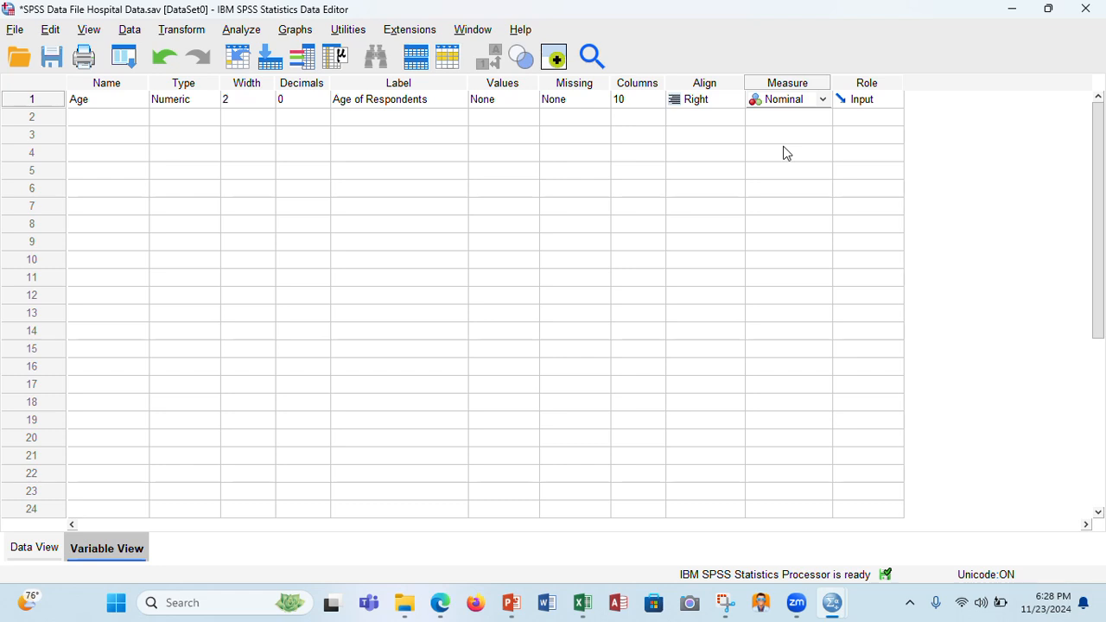
left_click(823, 101)
left_click(822, 106)
left_click(822, 102)
left_click(822, 102)
left_click(822, 104)
left_click(822, 102)
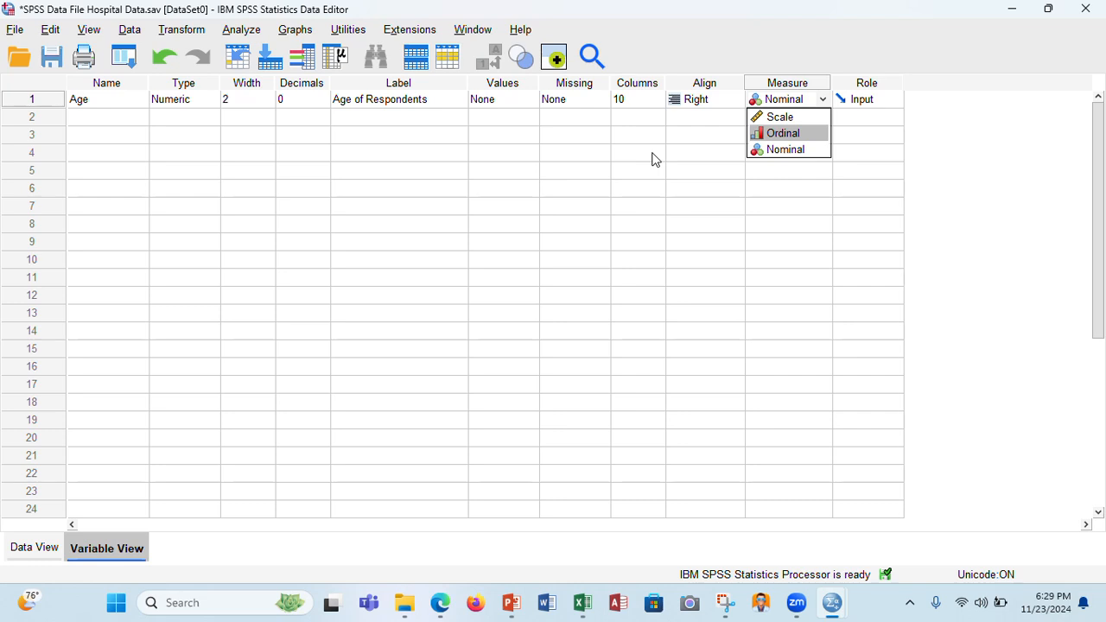
left_click(545, 171)
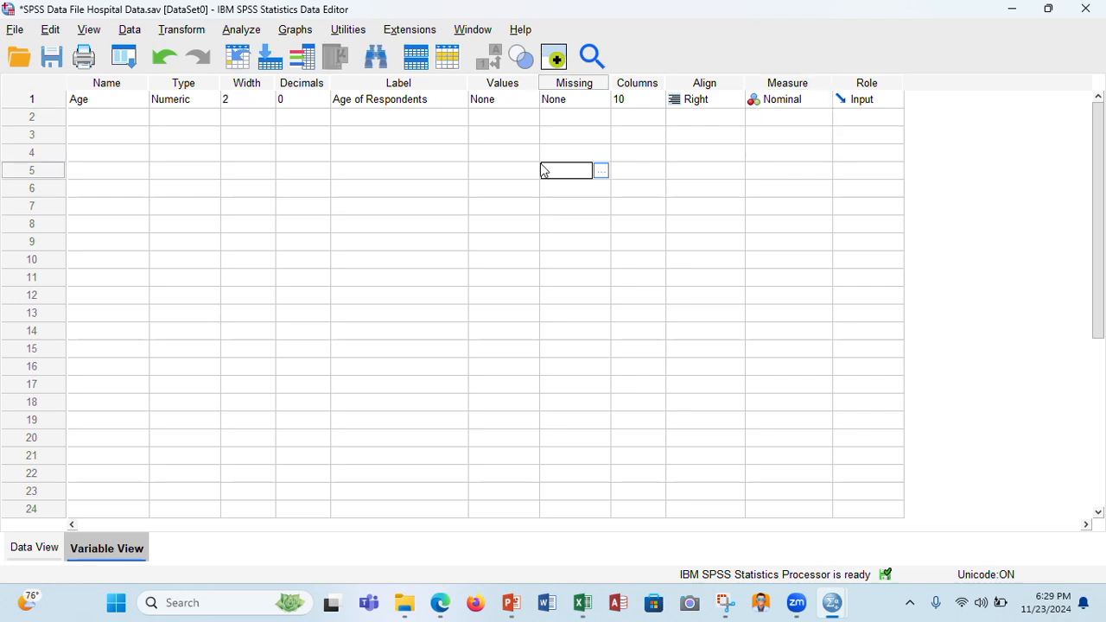
Copy the "Blood Pressure (mmHg)" heading from the Excel Transferred Data workbook, and return to the SPSS hospital data file.
left_click(119, 125)
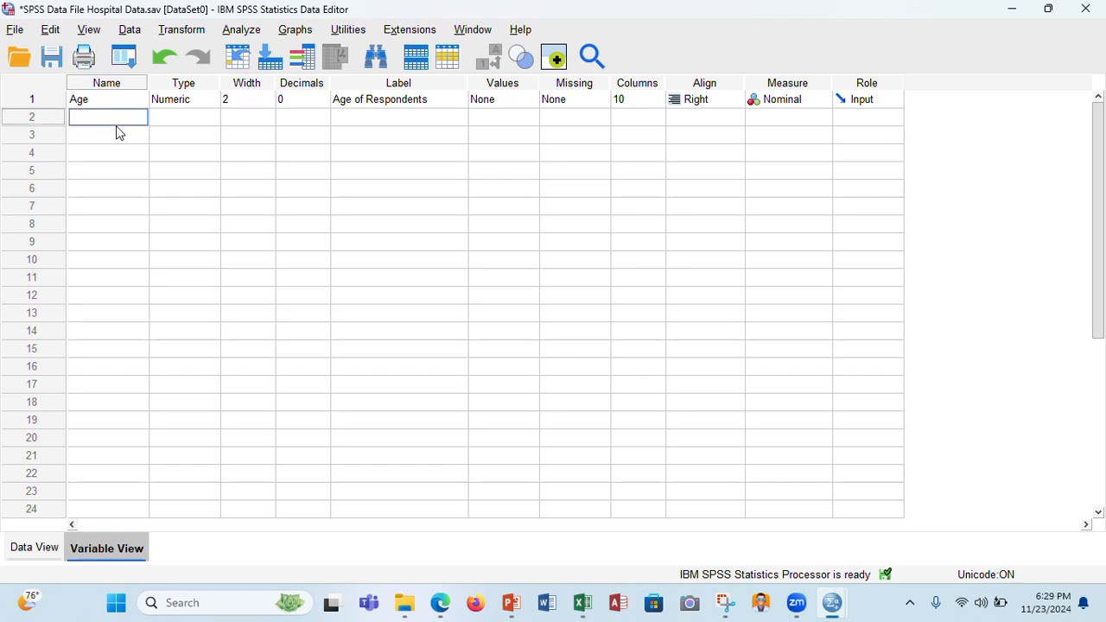
left_click(581, 607)
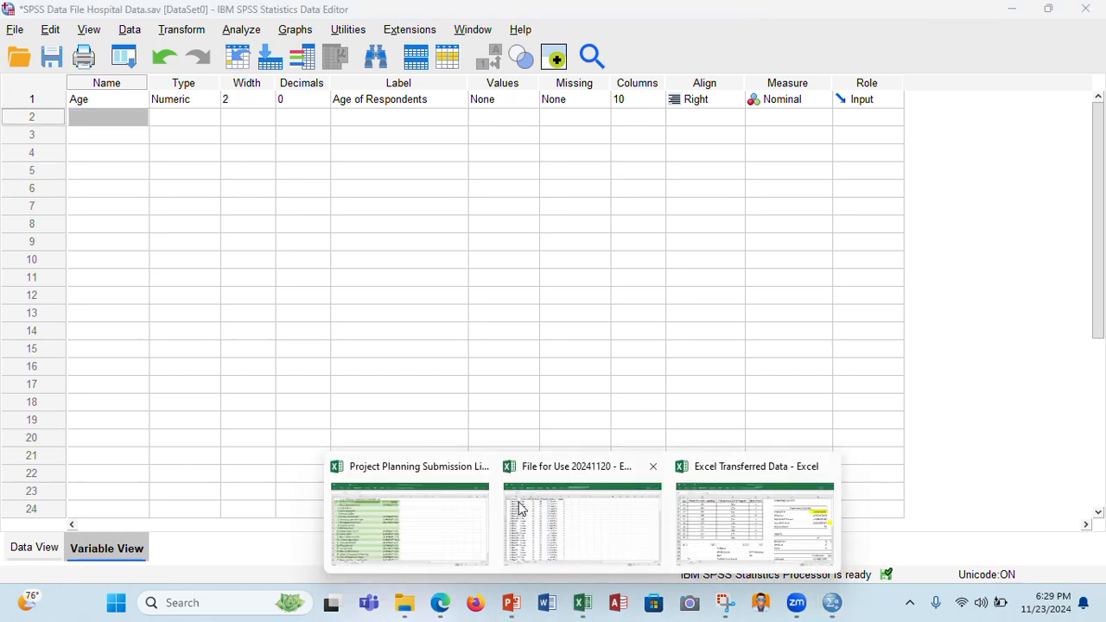
mouse_move(696, 533)
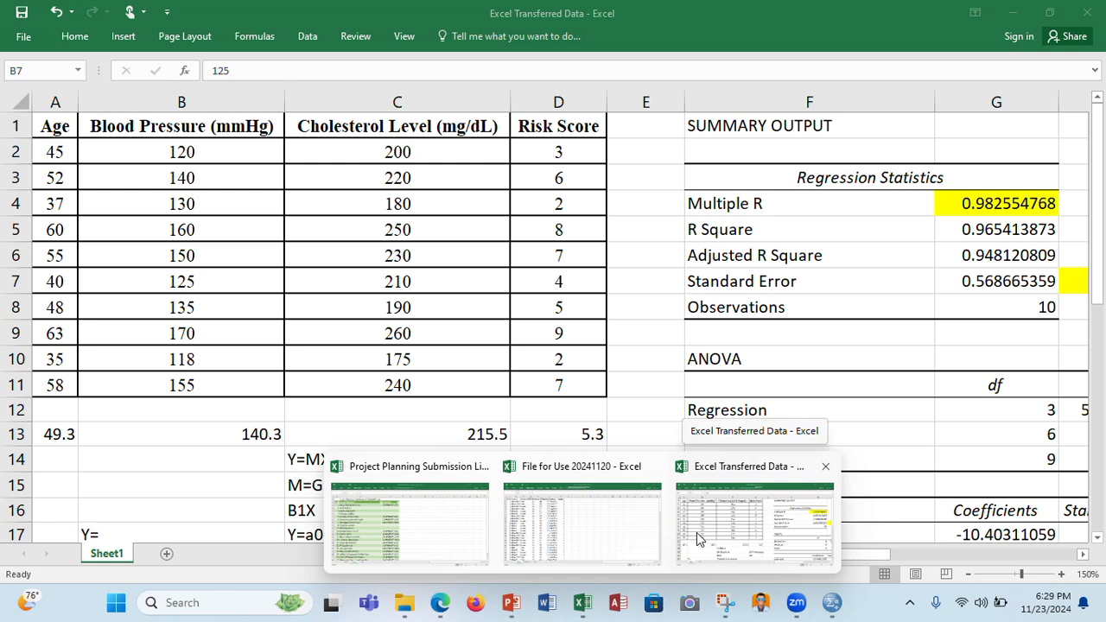
left_click(696, 534)
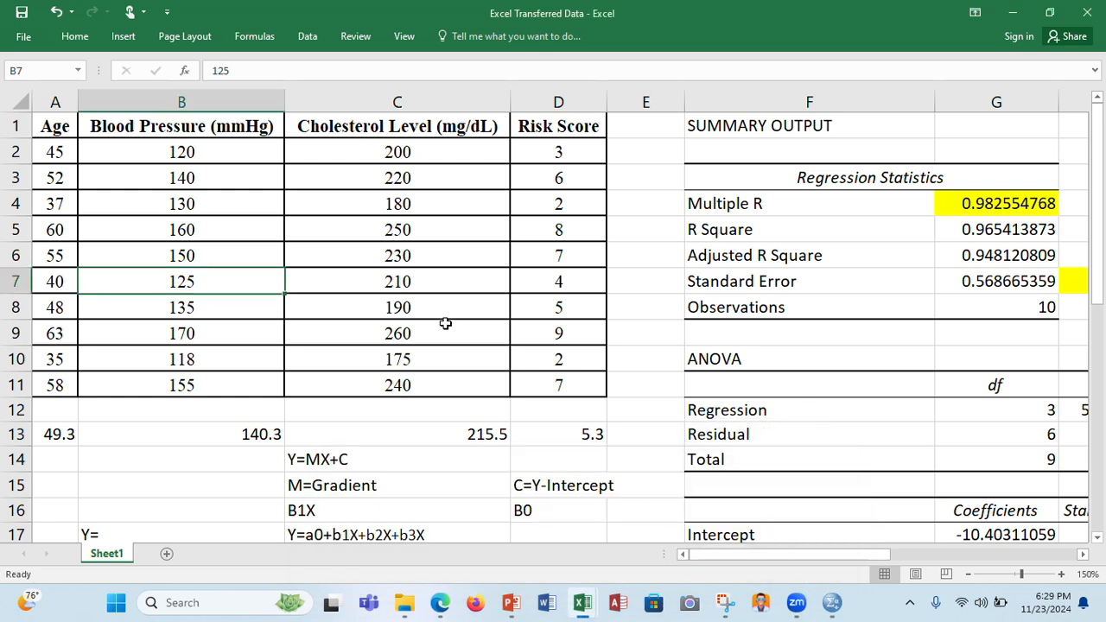
left_click(197, 130)
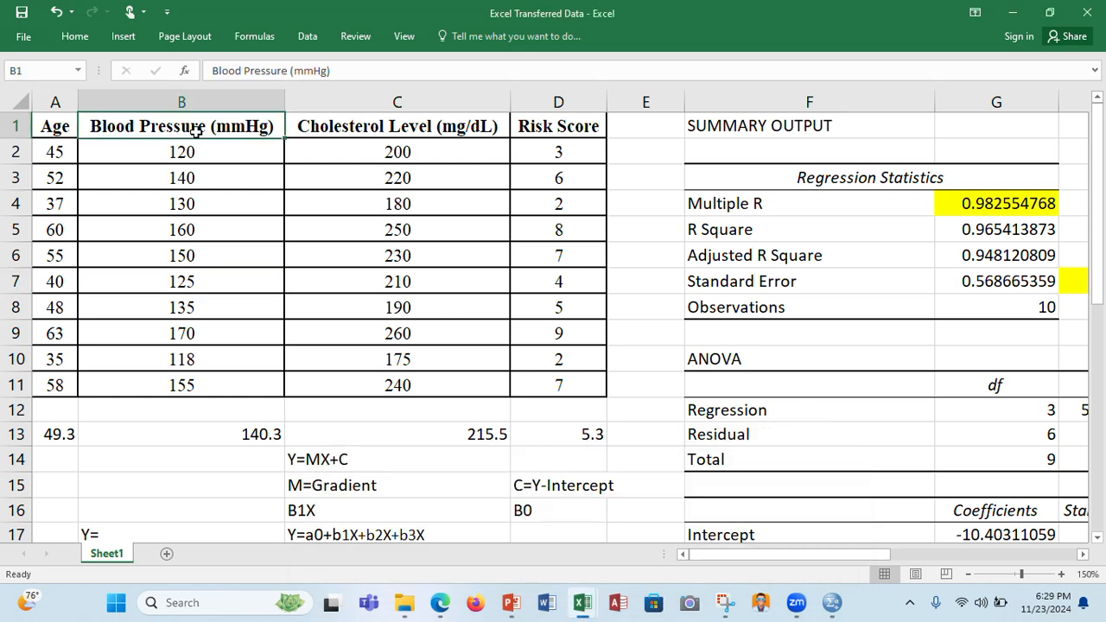
key("ctrl+c")
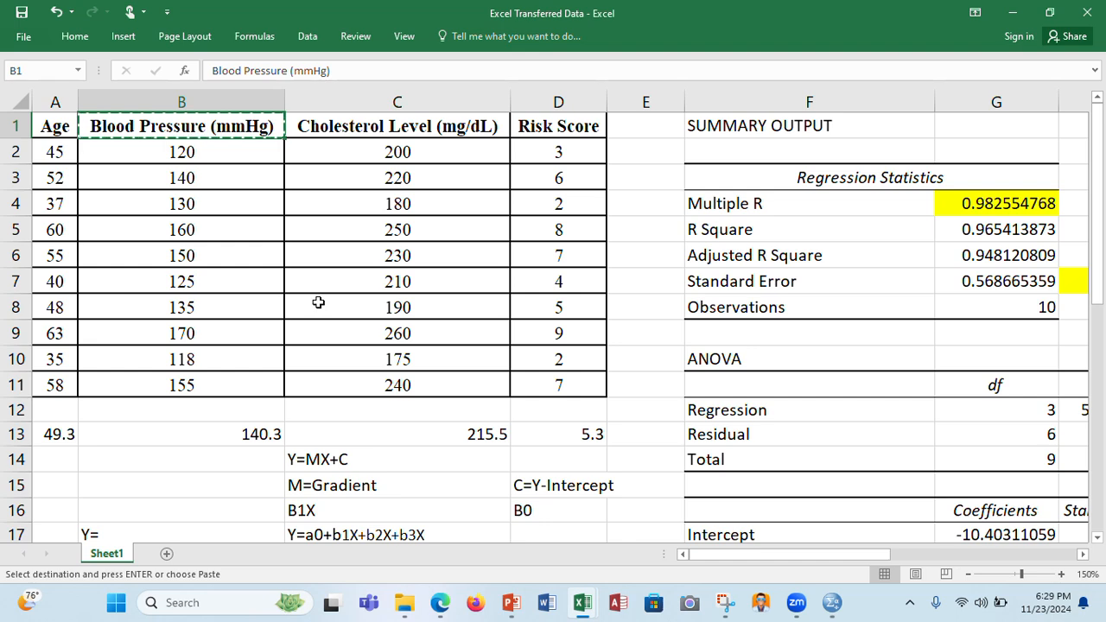
mouse_move(580, 612)
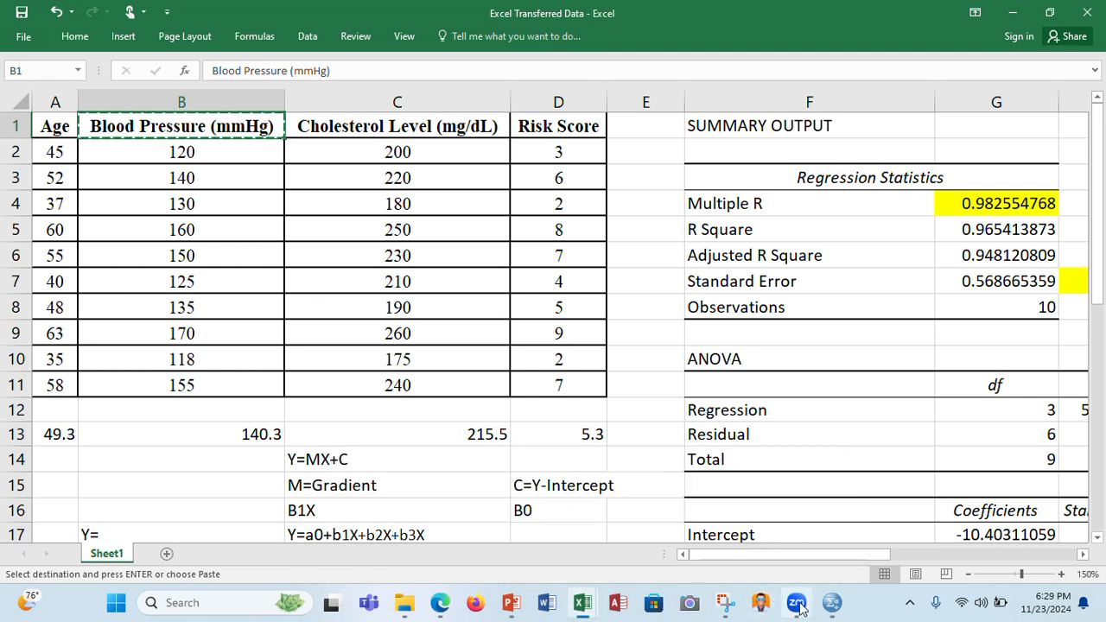
mouse_move(821, 610)
left_click(793, 517)
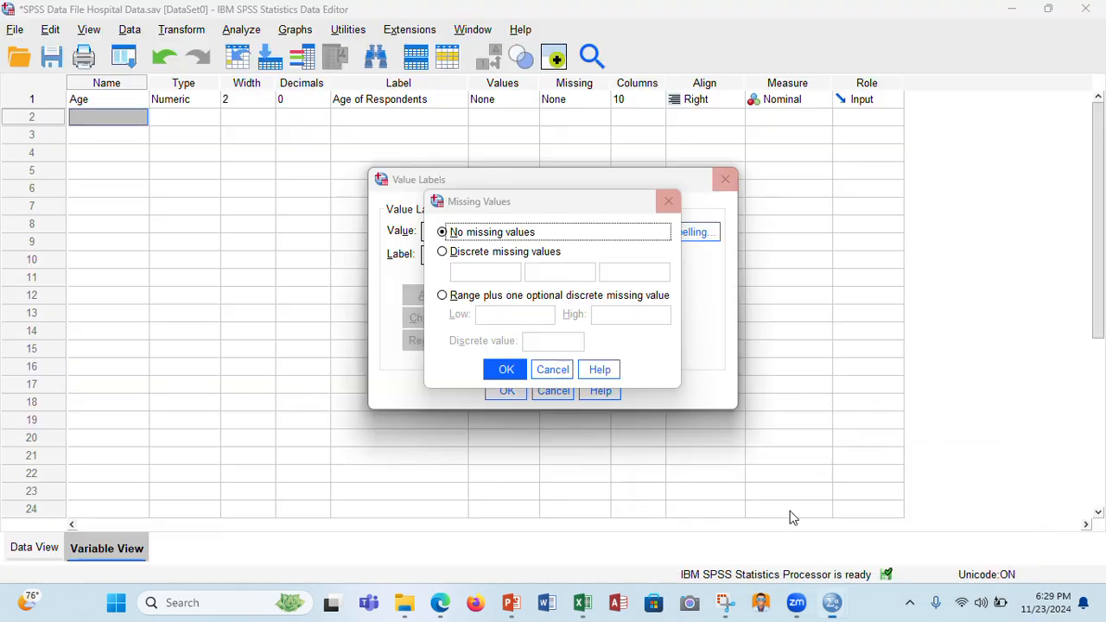
Name the second variable BloodPressure and paste the copied heading "Blood Pressure (mmHg)" as its label.
left_click(97, 119)
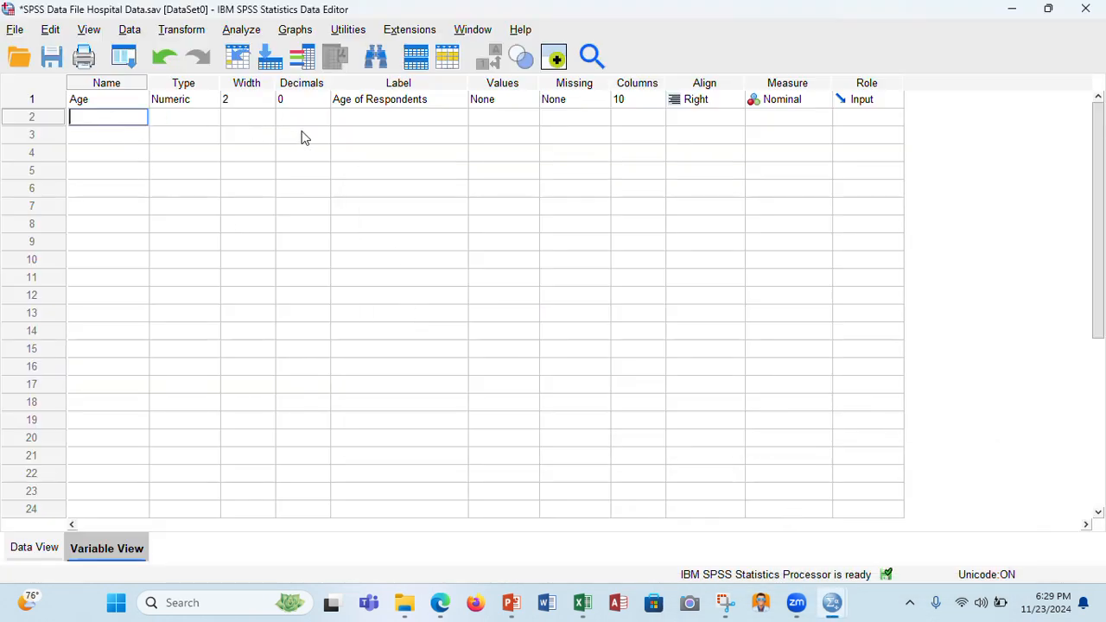
left_click(353, 118)
left_click(128, 116)
type("Blood Pressure")
left_click(376, 117)
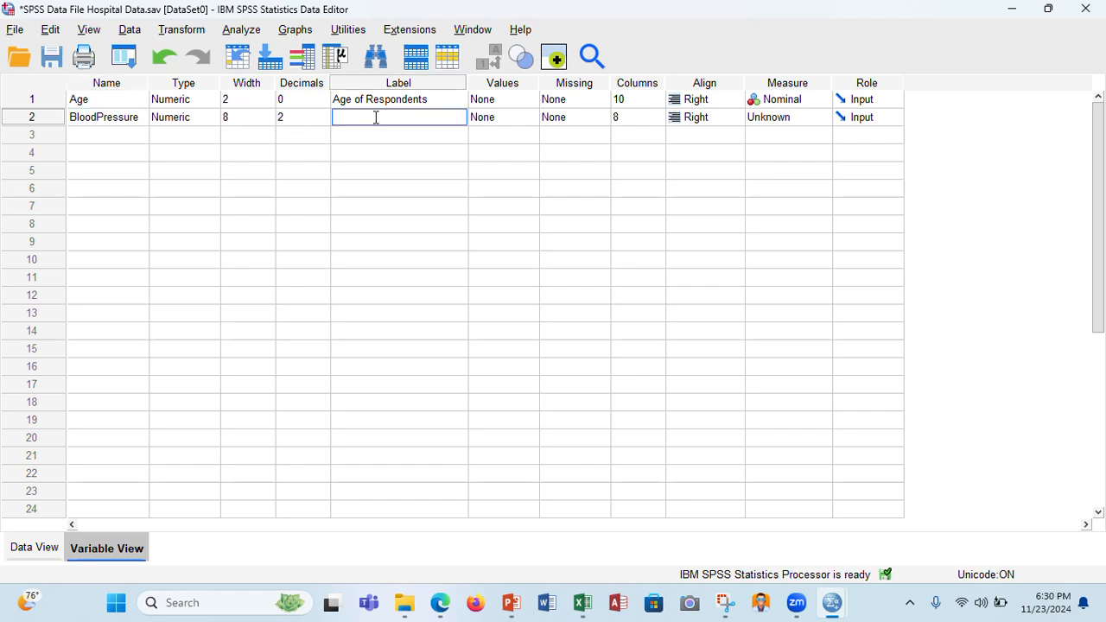
key("ctrl+v")
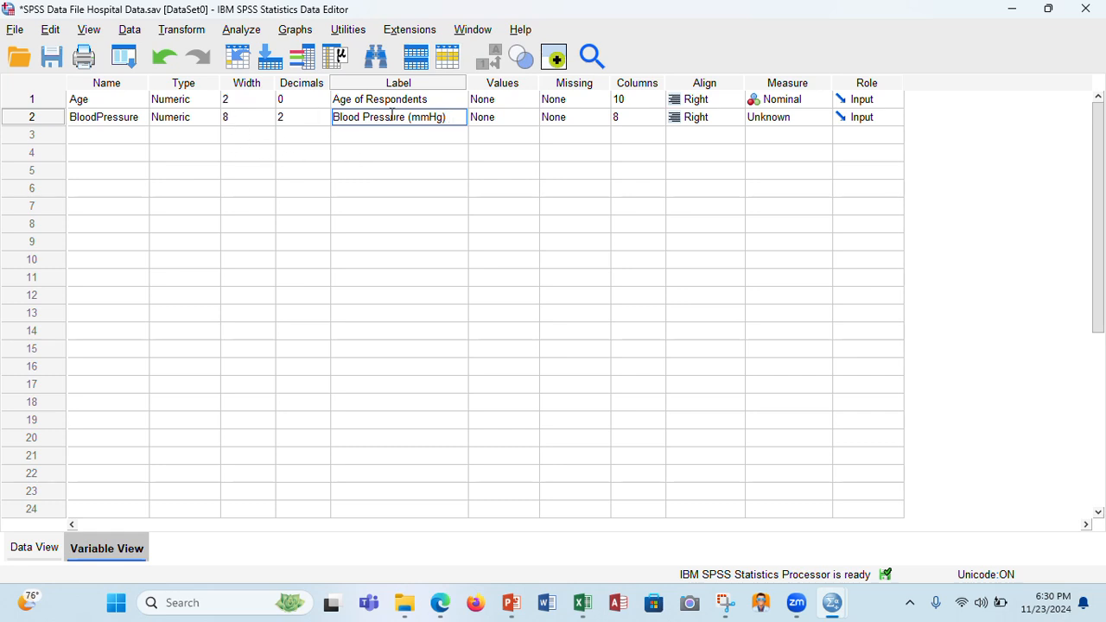
Check the blood pressure values in the Excel Transferred Data workbook for the width needed, and return to the SPSS data file.
left_click(192, 116)
left_click(242, 119)
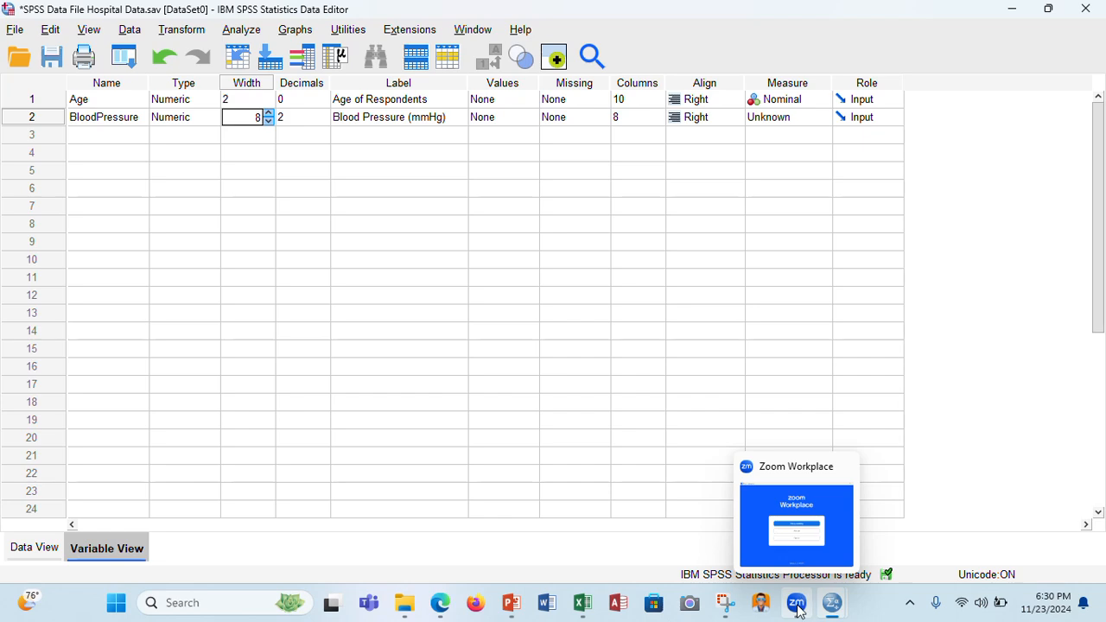
mouse_move(583, 603)
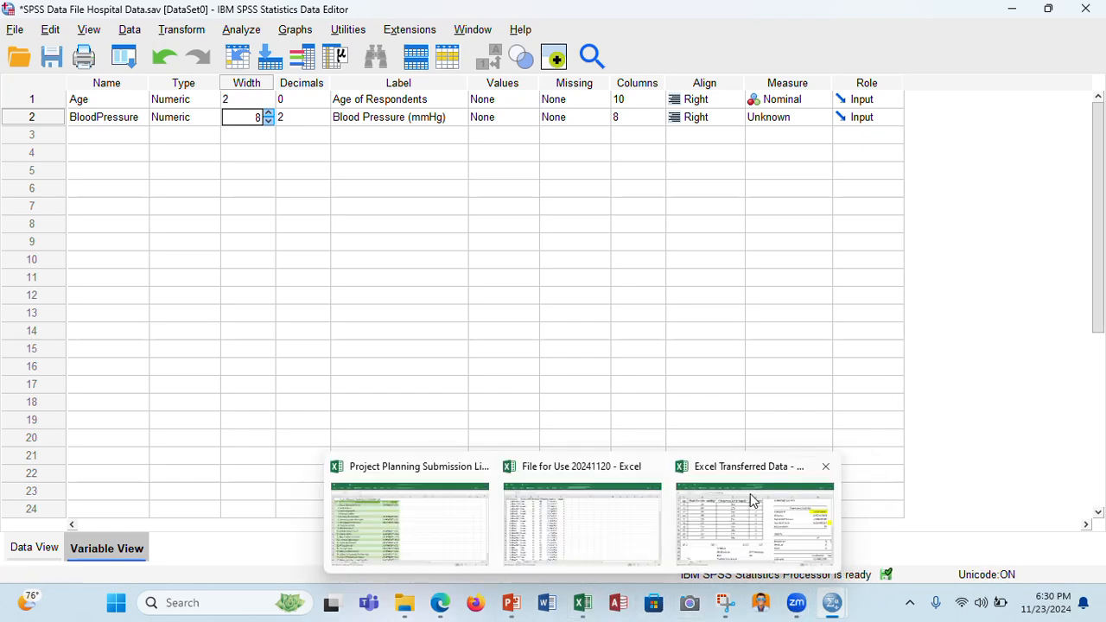
left_click(750, 494)
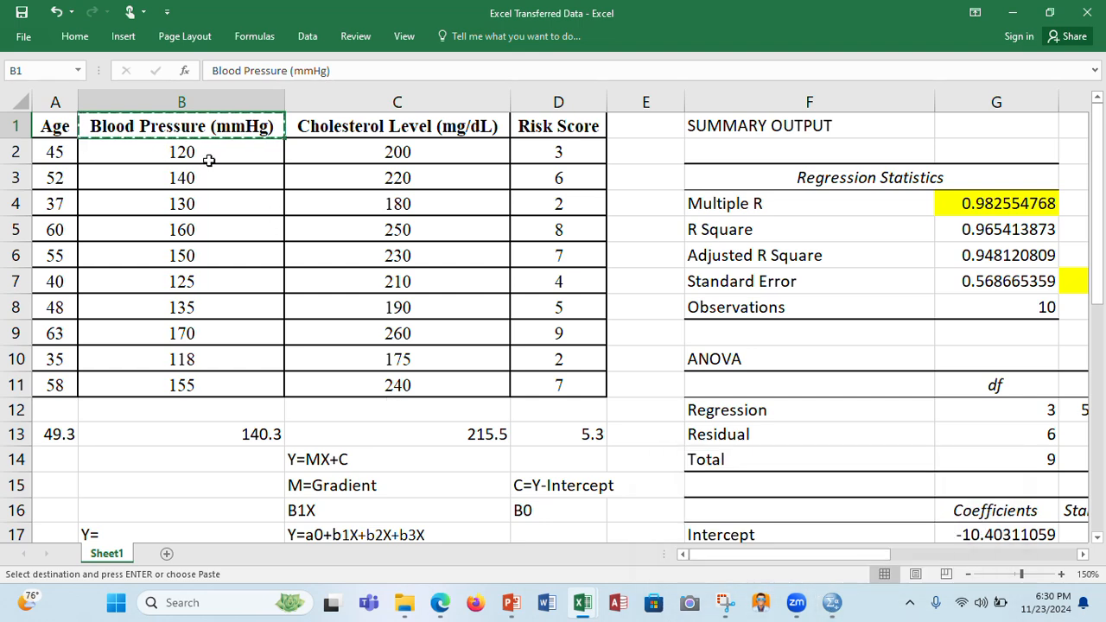
mouse_move(832, 602)
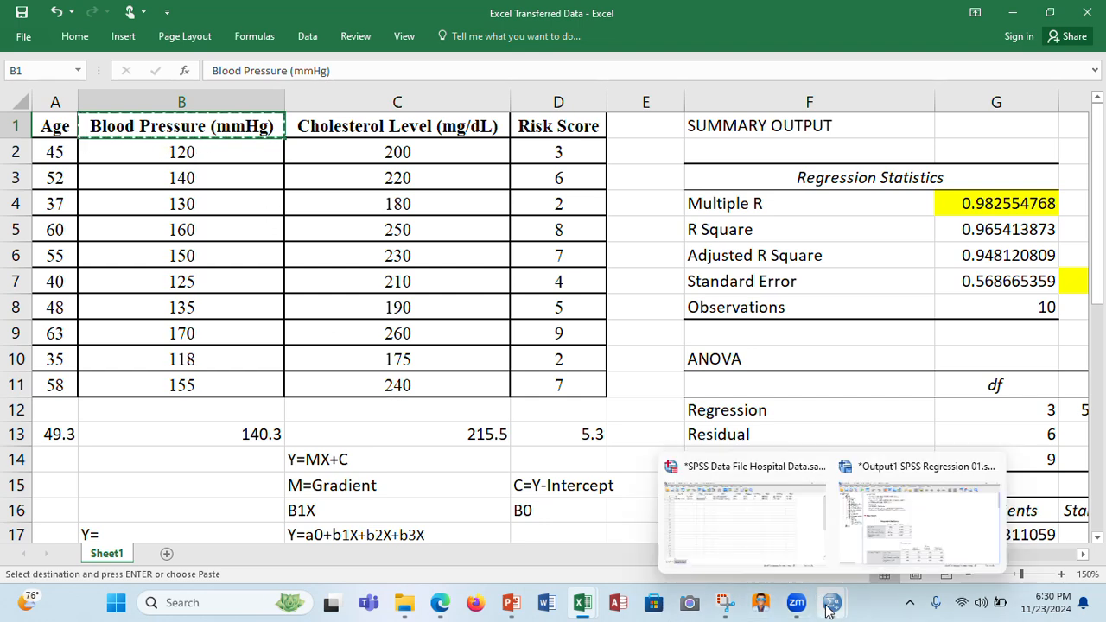
left_click(771, 559)
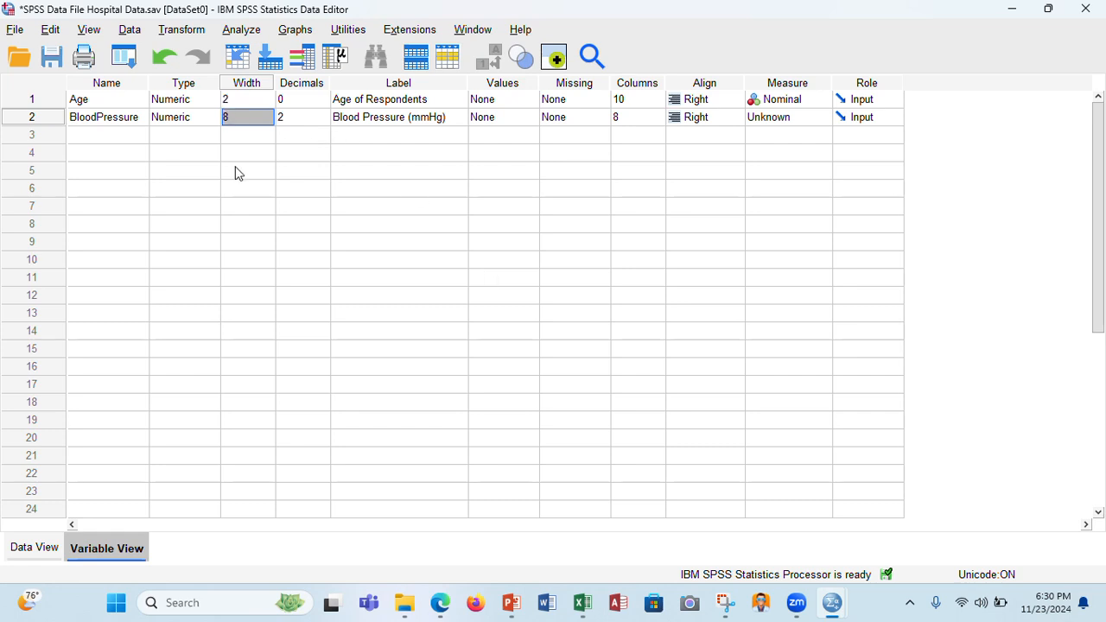
Set the BloodPressure variable's width to 3 and its decimals to 0.
type("3")
left_click(295, 117)
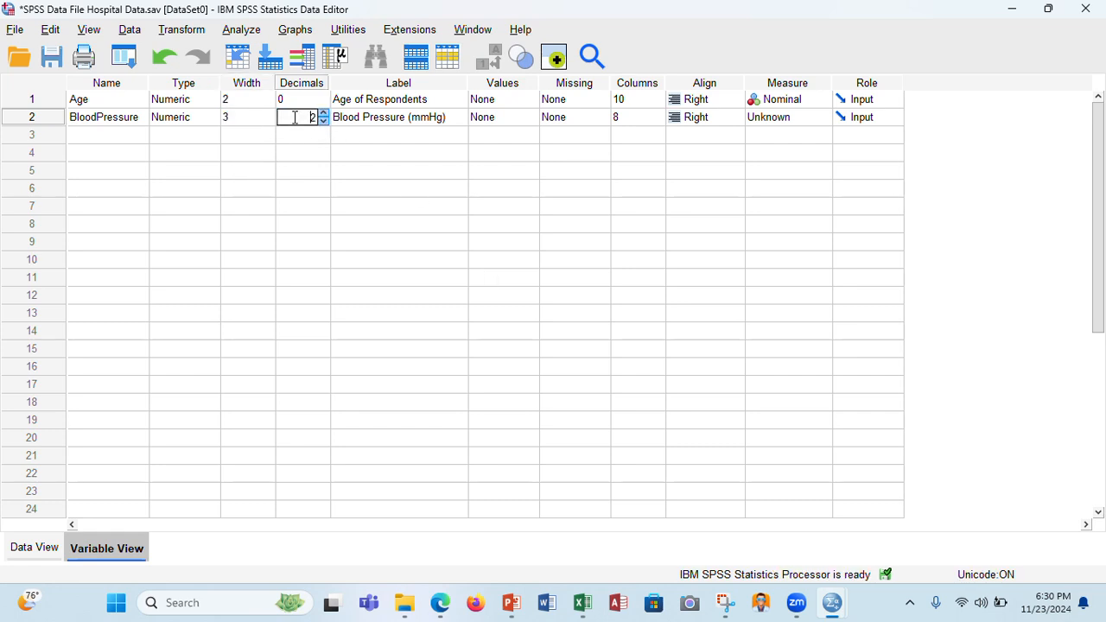
type("0")
Set the BloodPressure variable's measurement level to Nominal.
left_click(359, 117)
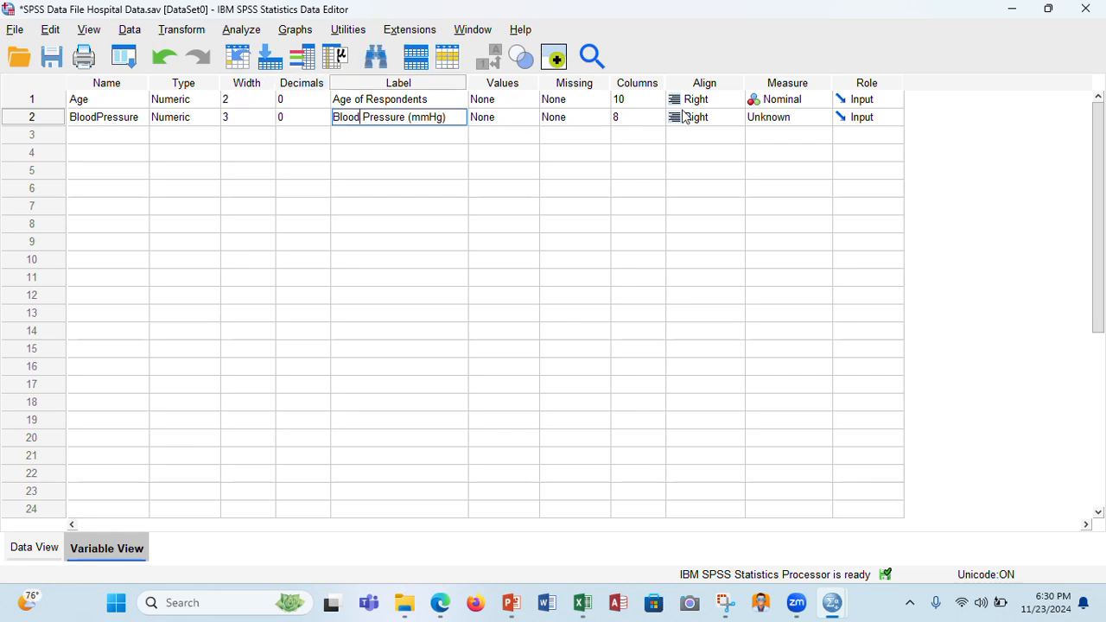
left_click(765, 117)
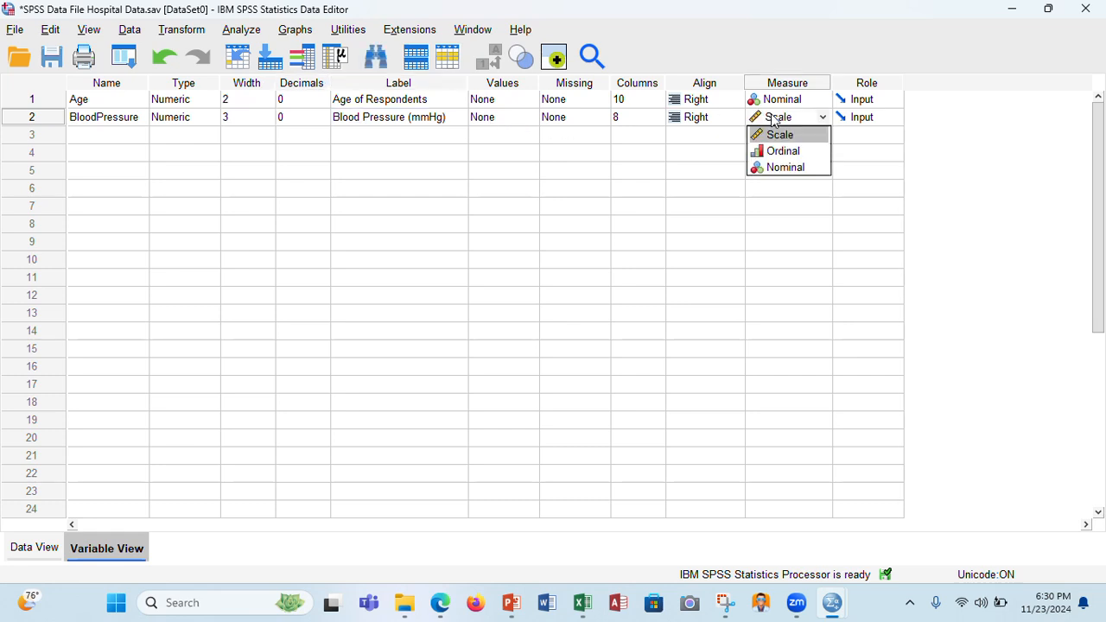
left_click(790, 167)
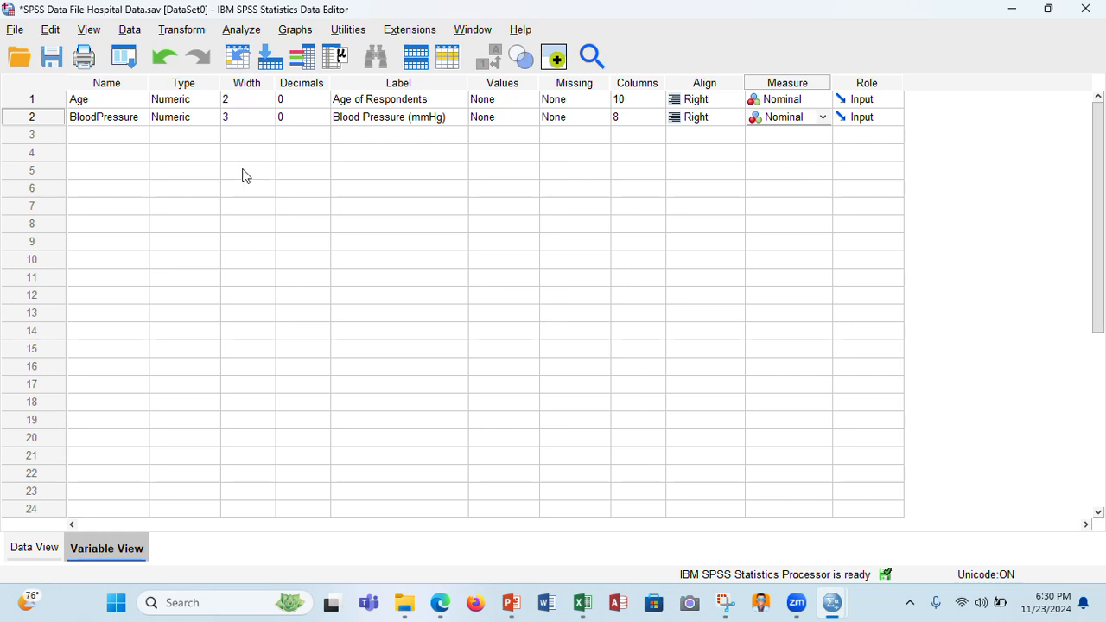
Copy the heading "Cholesterol Level (mg/dL)" from the Excel Transferred Data workbook and return to the SPSS data file.
left_click(95, 134)
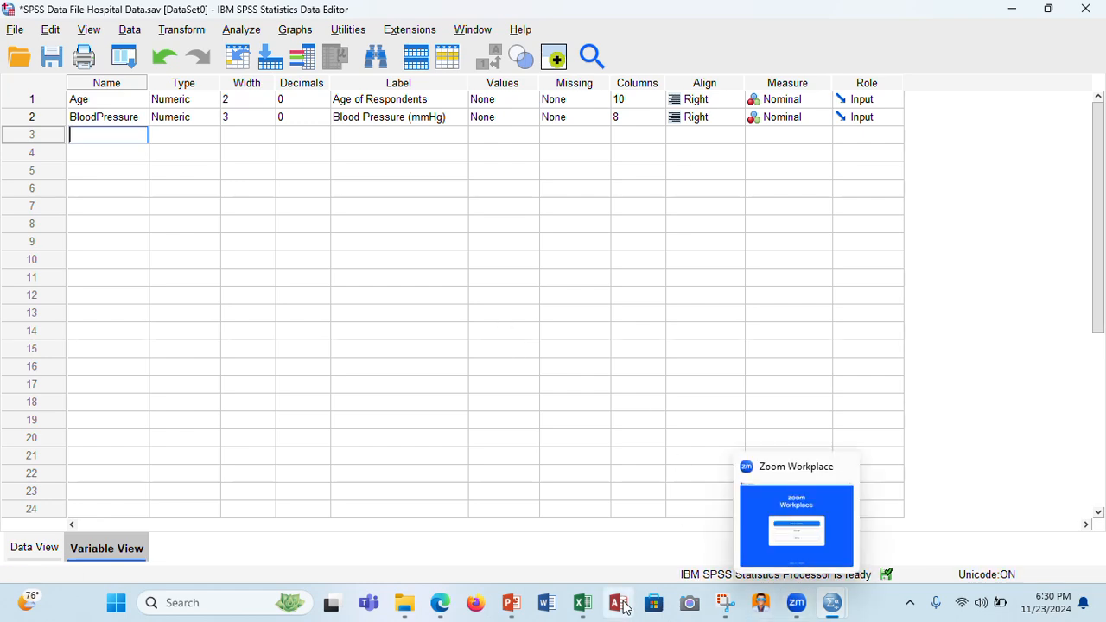
mouse_move(579, 601)
left_click(714, 525)
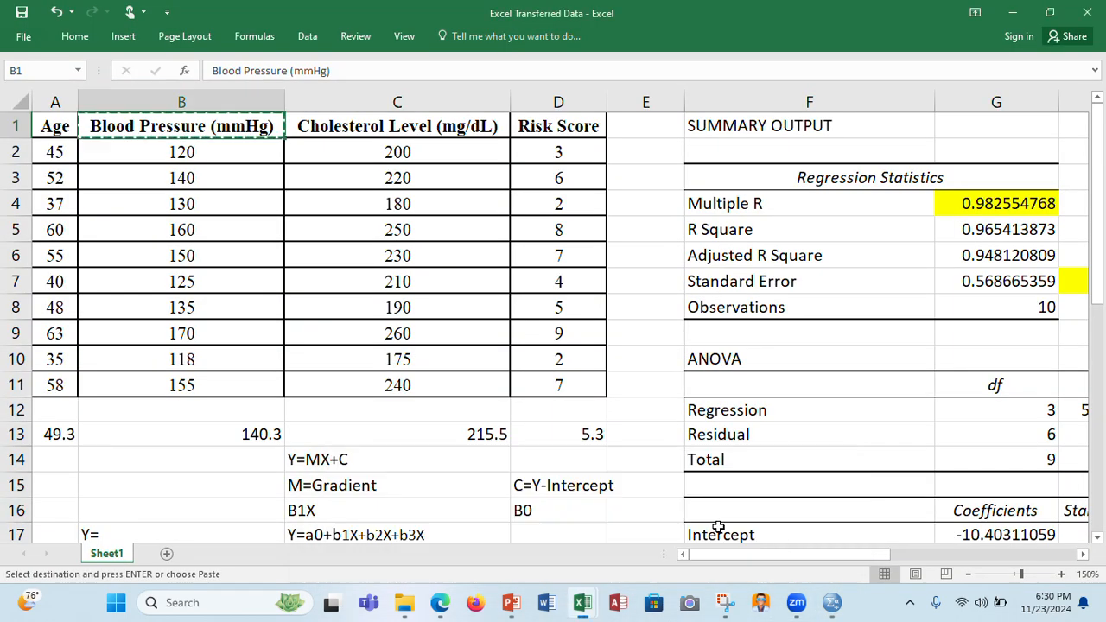
left_click(388, 138)
key("ctrl+c")
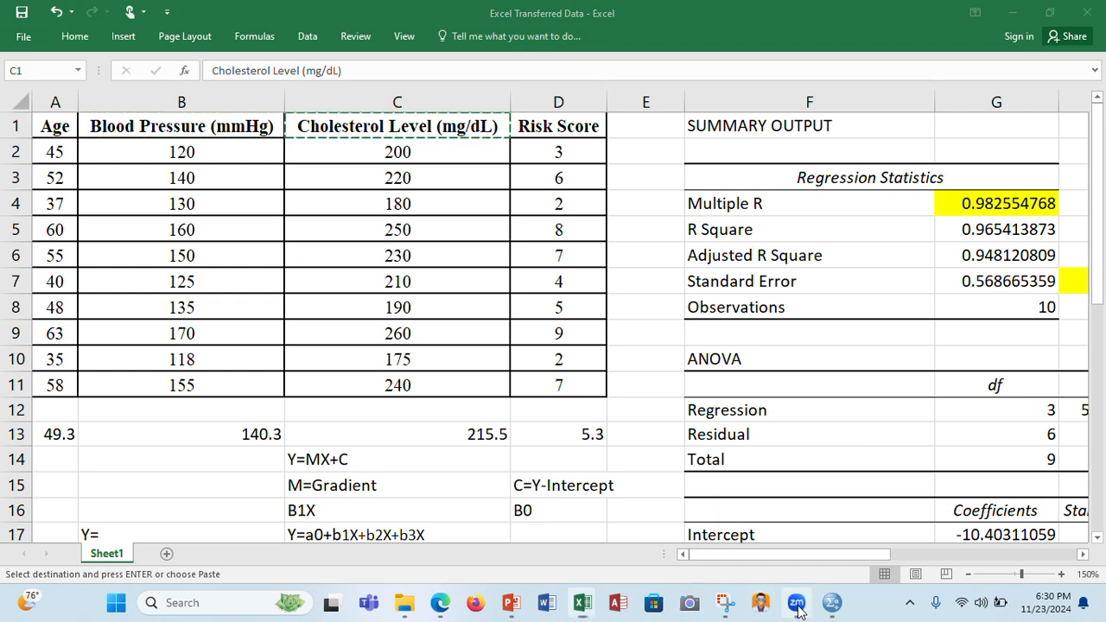
left_click(797, 604)
left_click(963, 416)
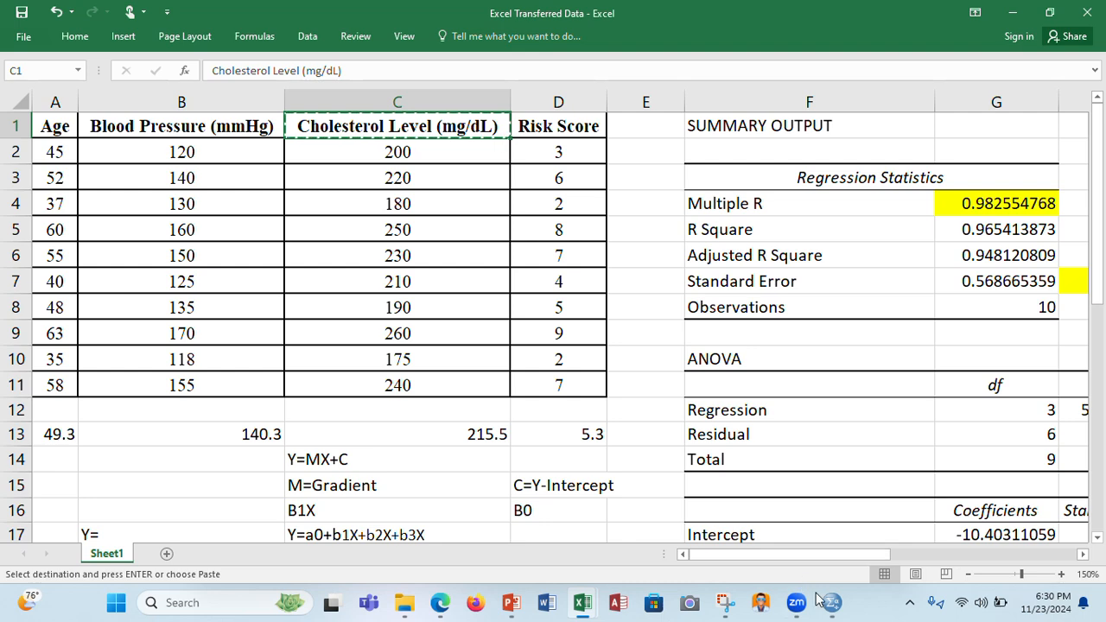
mouse_move(831, 608)
left_click(751, 507)
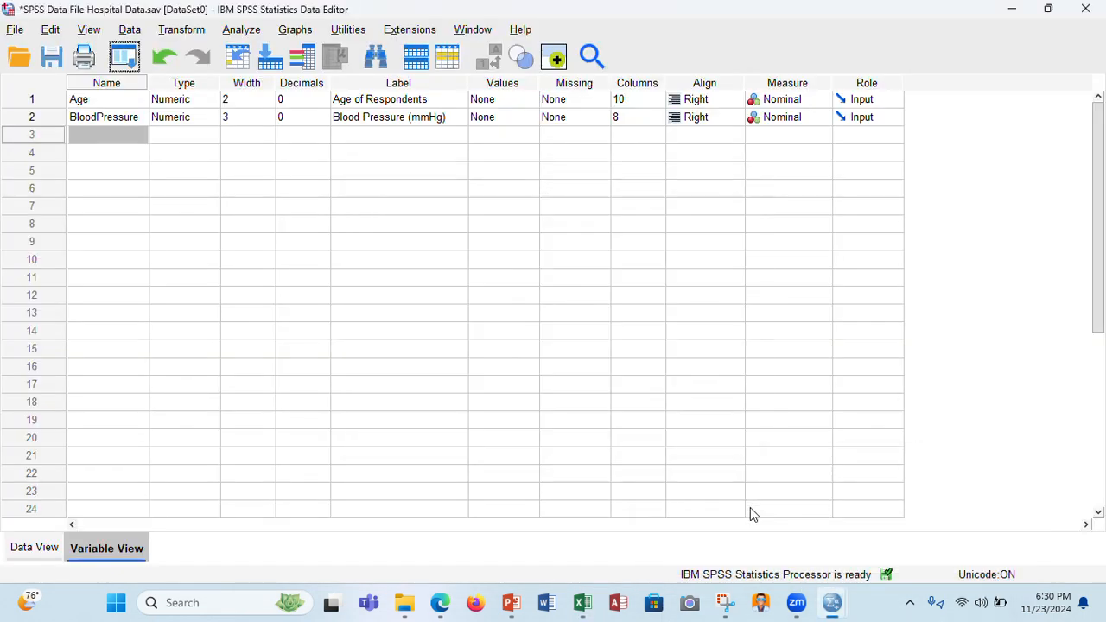
Name the third variable Cholesterol and paste the copied heading "Cholesterol Level (mg/dL)" as its label.
left_click(122, 136)
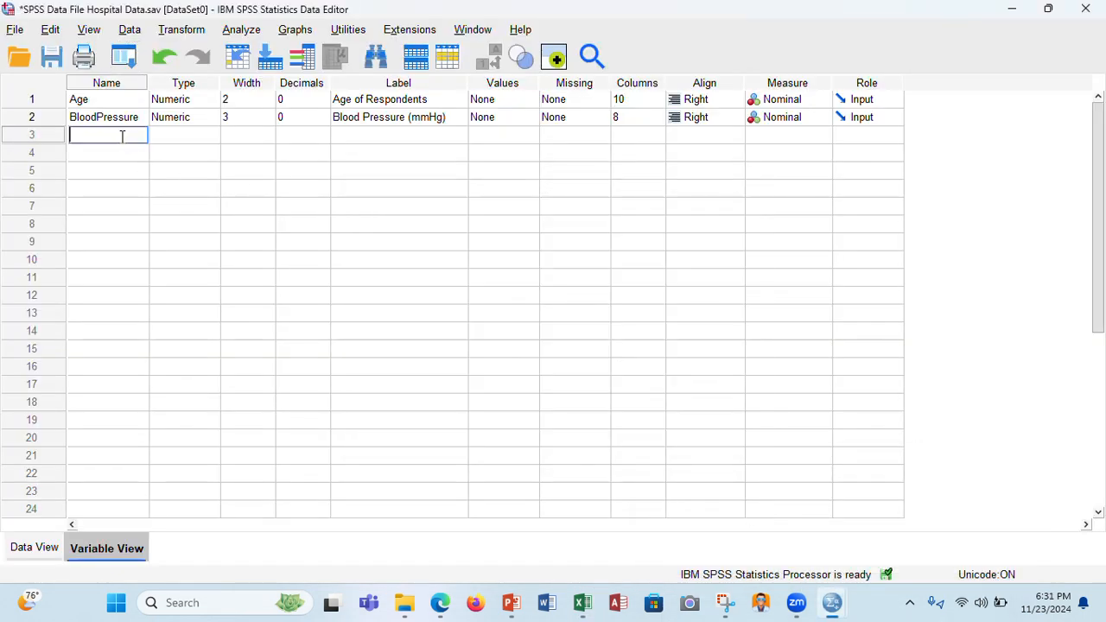
type("Cholesterol")
left_click(363, 135)
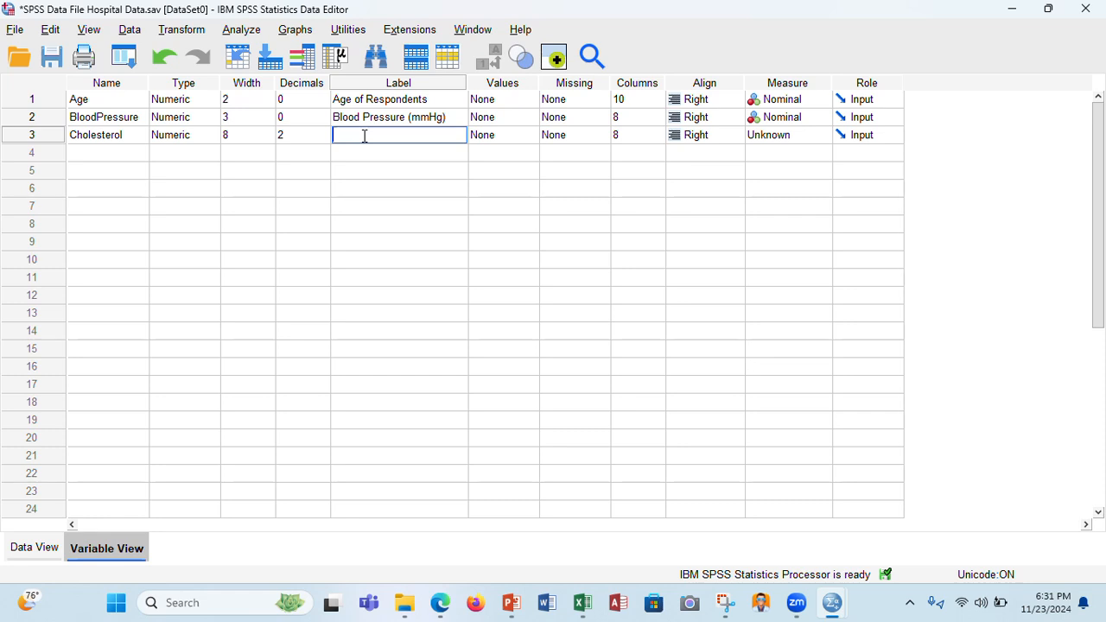
key("ctrl+v")
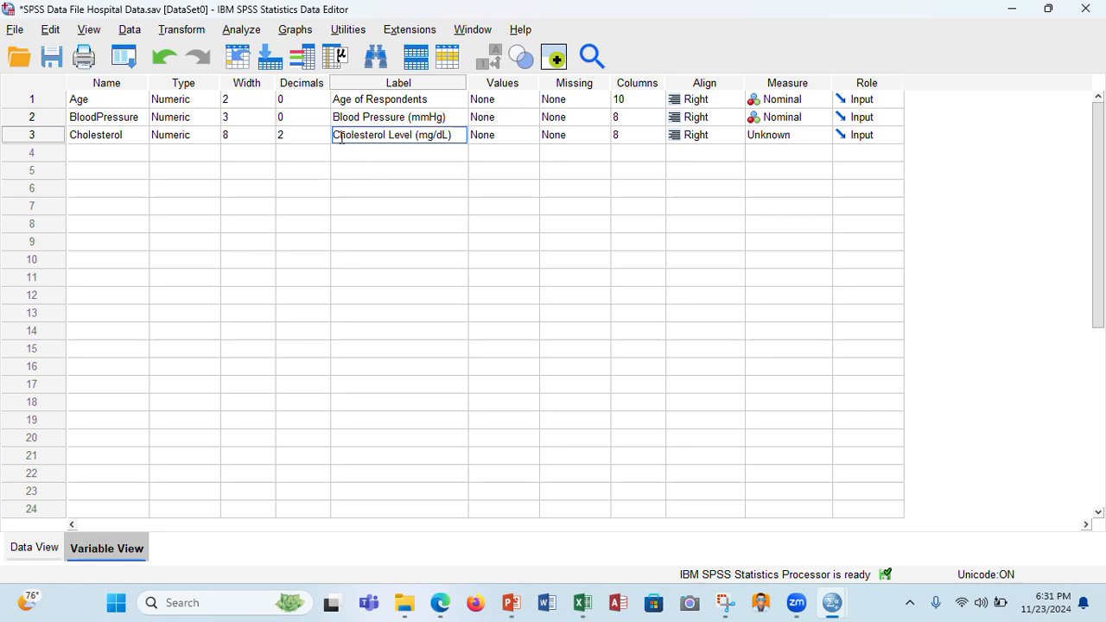
Set the Cholesterol variable's width to 3, its decimals to 0 and its measurement level to Nominal.
left_click(239, 153)
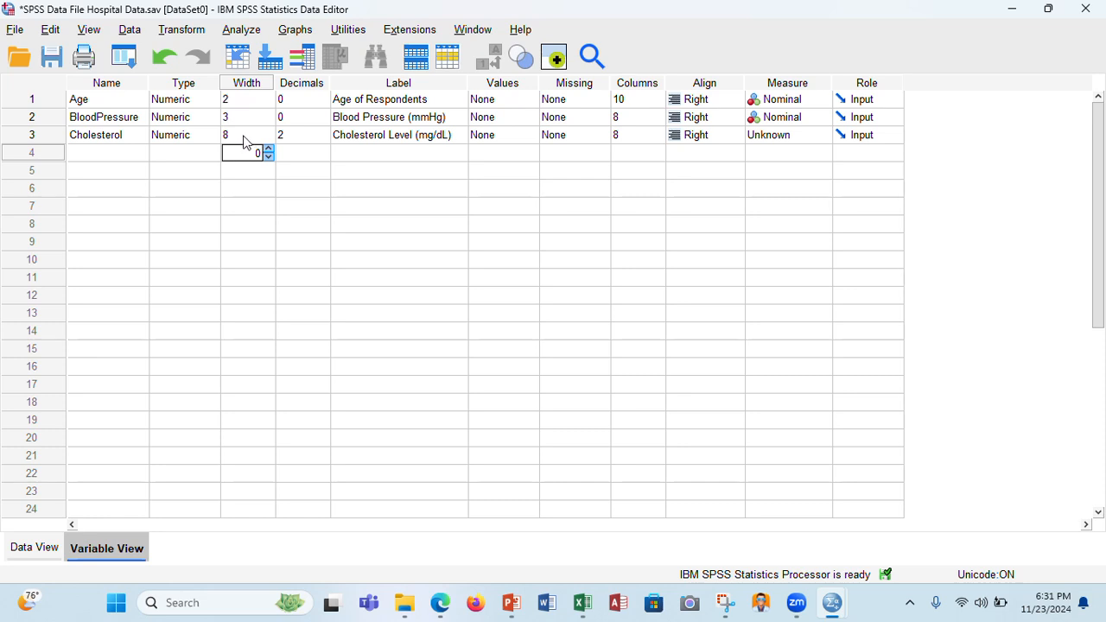
left_click(246, 135)
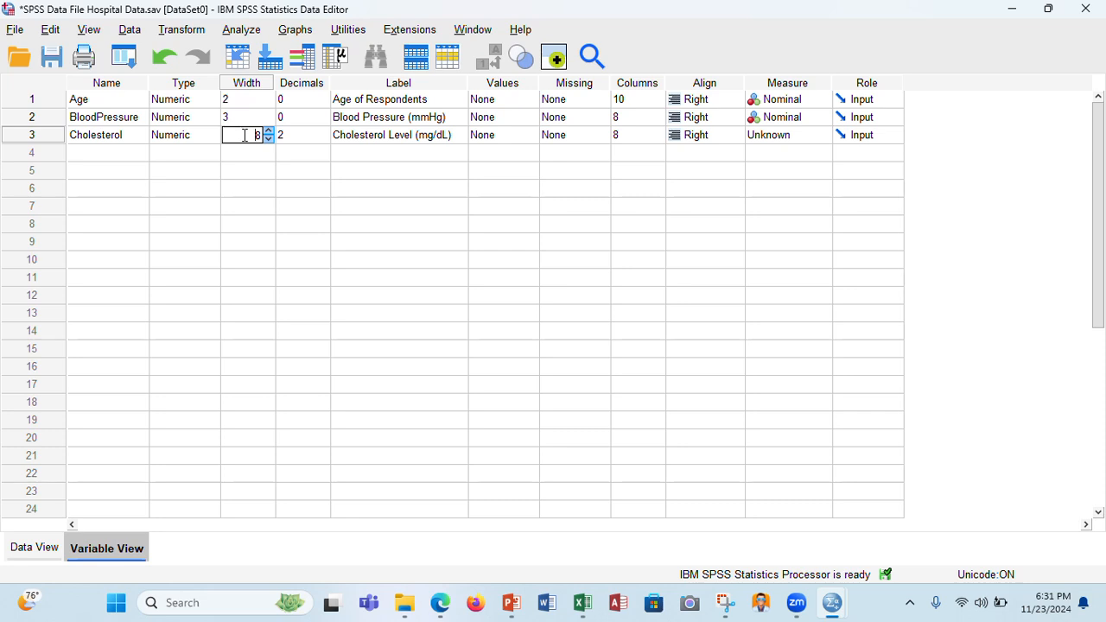
double_click(245, 135)
type("3")
left_click(302, 135)
double_click(302, 135)
type("0")
left_click(395, 169)
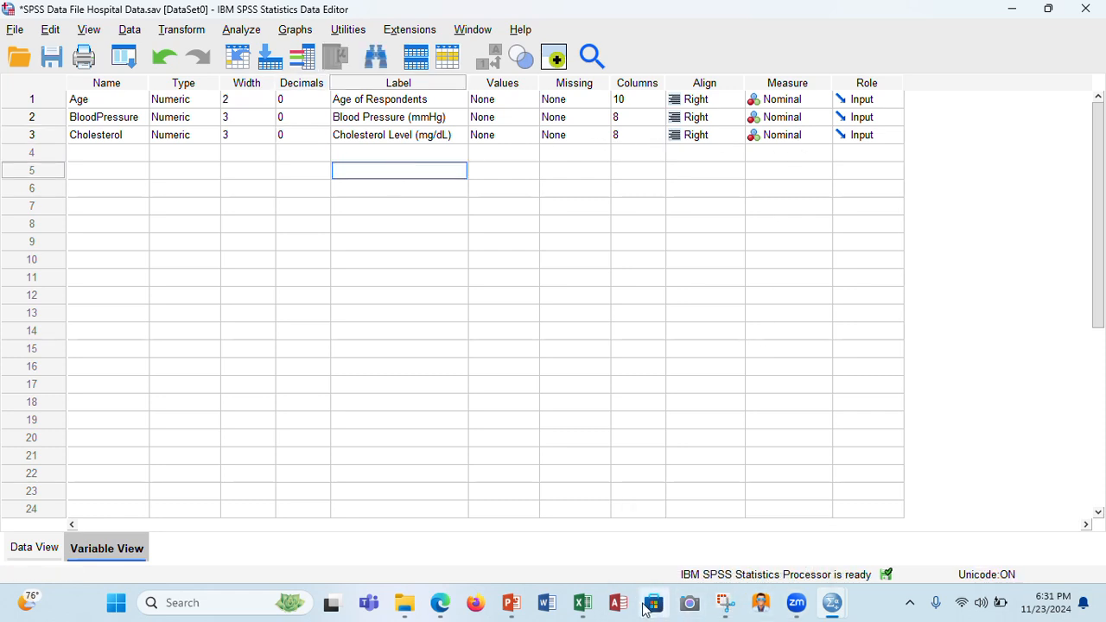
Copy the heading "Risk Score" from the Excel Transferred Data workbook and return to the SPSS data file.
mouse_move(583, 602)
left_click(705, 524)
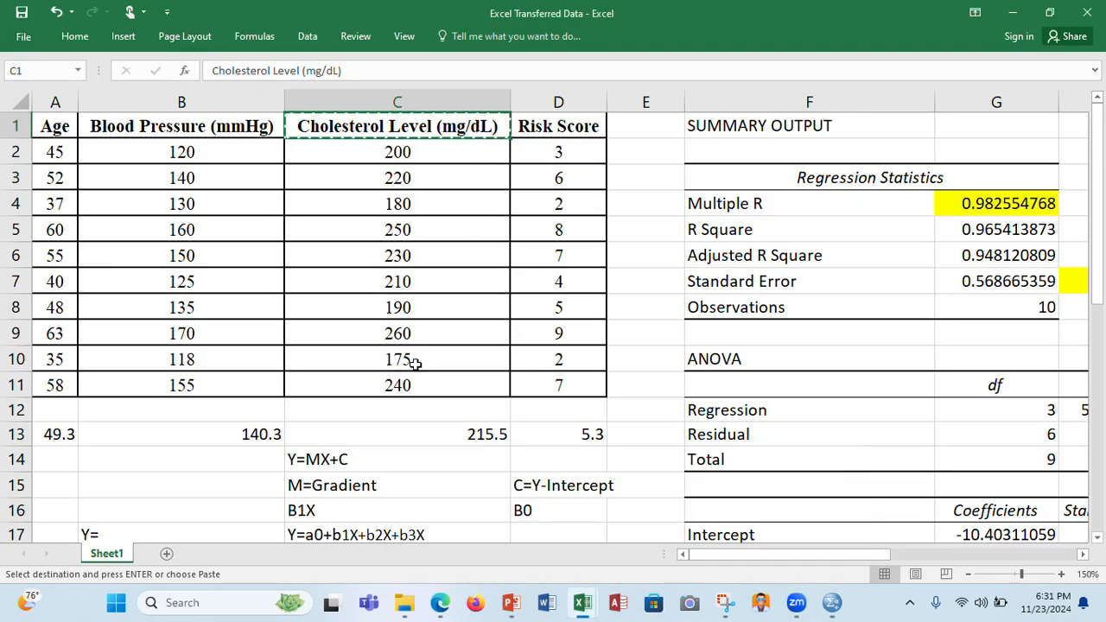
left_click(557, 137)
key("ctrl+c")
mouse_move(832, 603)
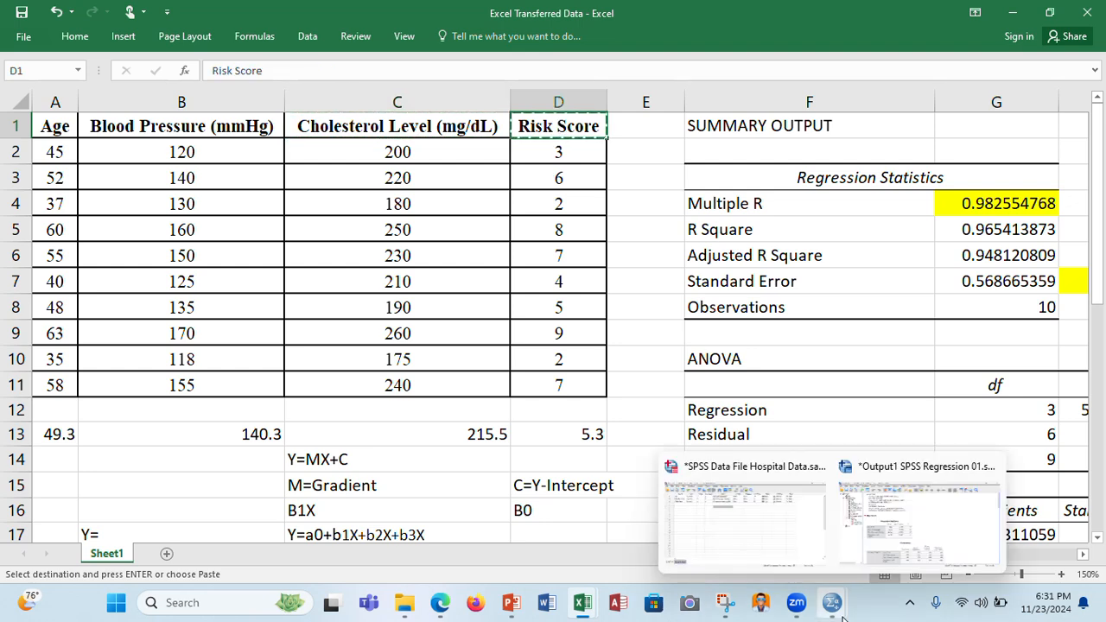
left_click(798, 536)
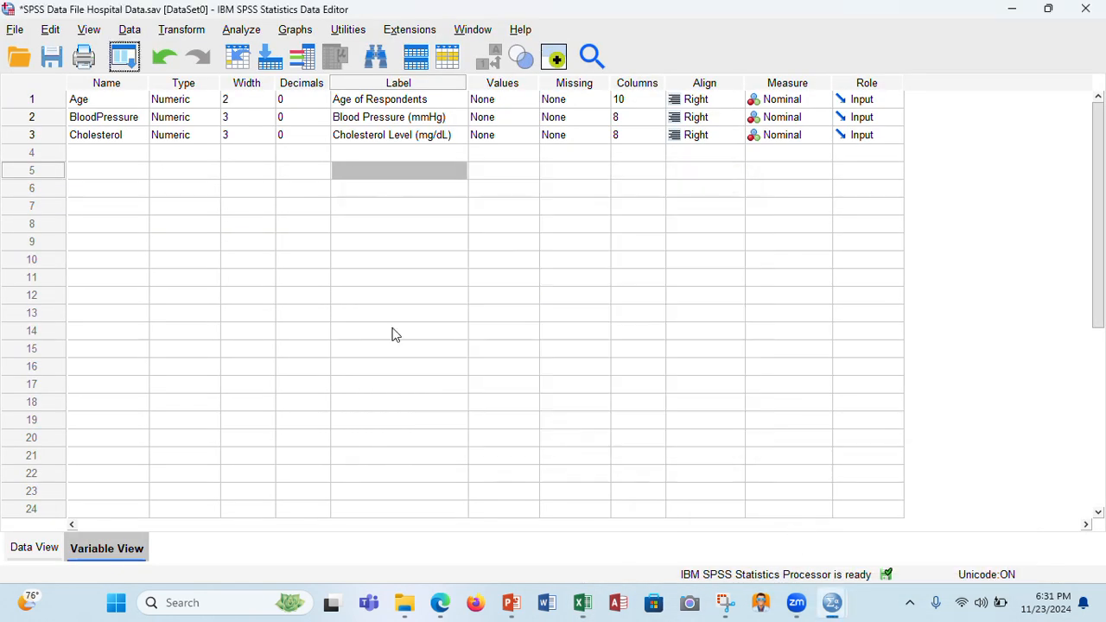
Name the fourth variable RiskScore, directly below Cholesterol.
left_click(109, 153)
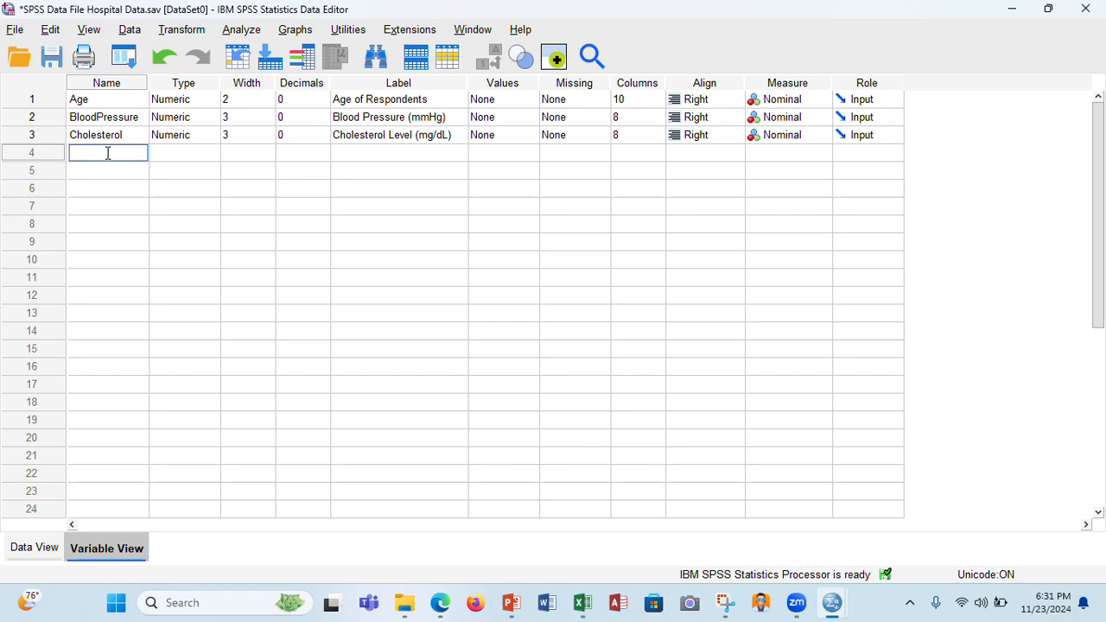
type("RiskScore")
left_click(195, 153)
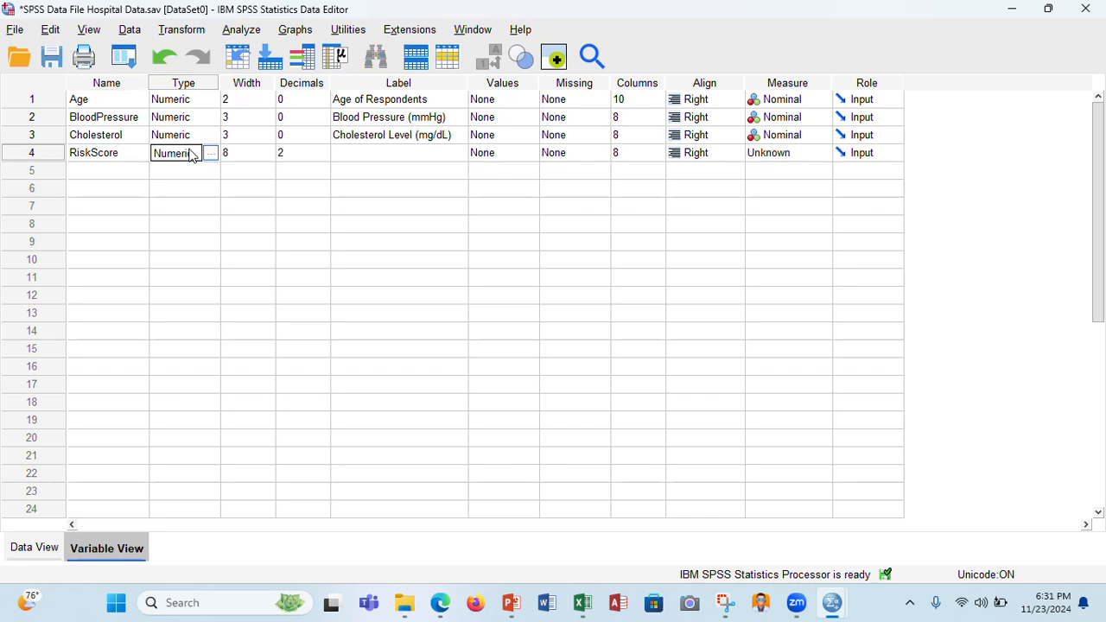
Set the RiskScore variable's decimals to 0 and its width to 1.
left_click(242, 152)
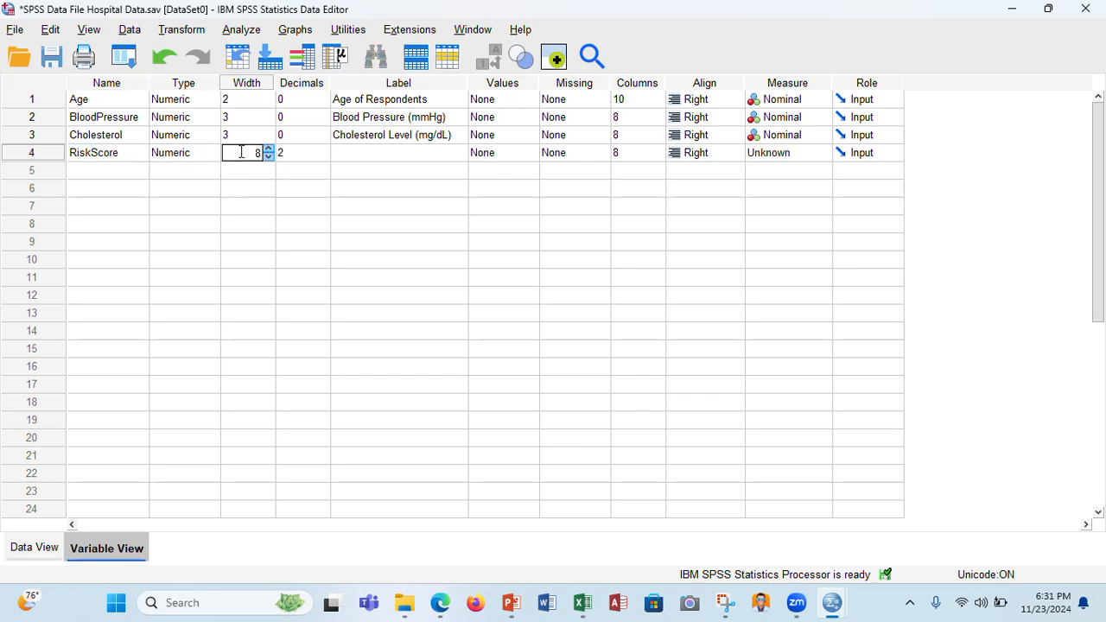
left_click(293, 155)
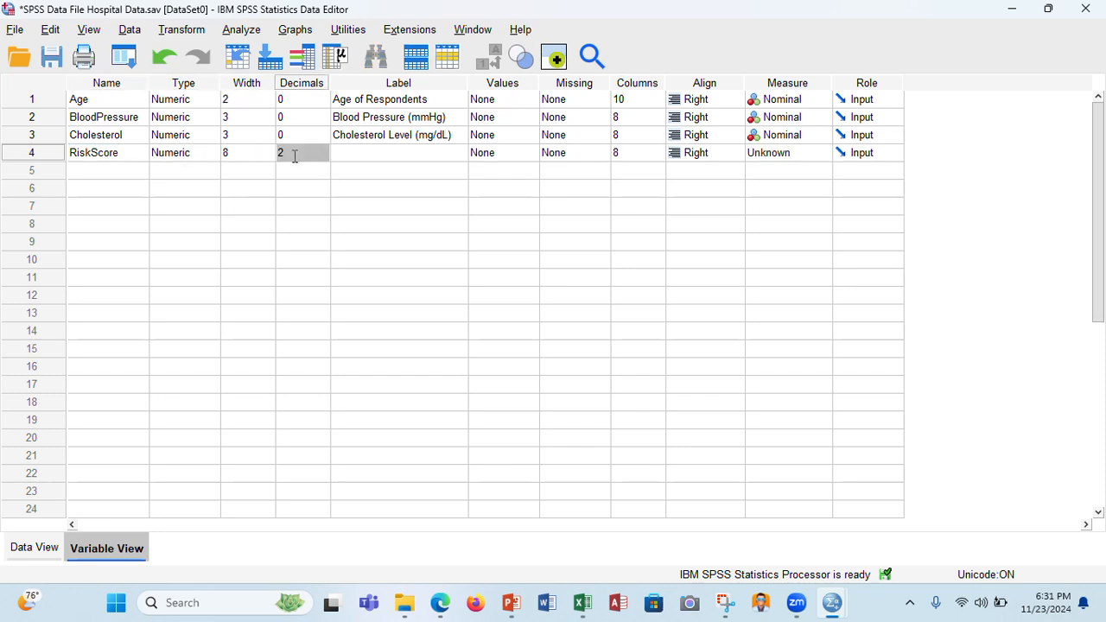
left_click(552, 322)
left_click(309, 150)
key("BackSpace")
type("0")
left_click(244, 143)
left_click(246, 155)
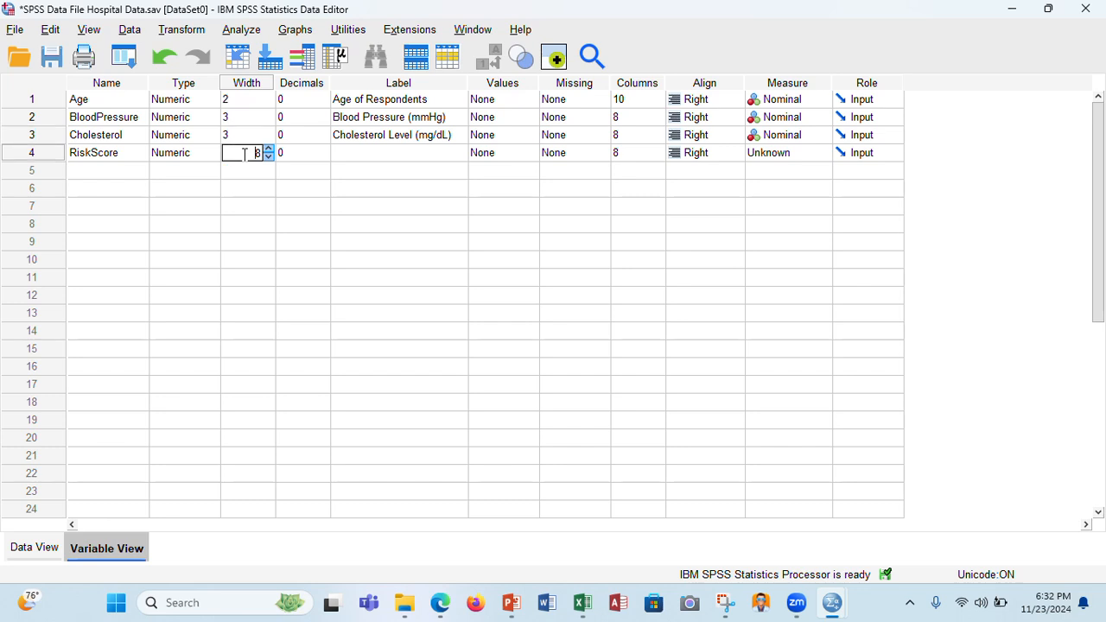
double_click(245, 154)
type("1")
Label the RiskScore variable "Risk Score" and set its measurement level to Nominal.
left_click(374, 152)
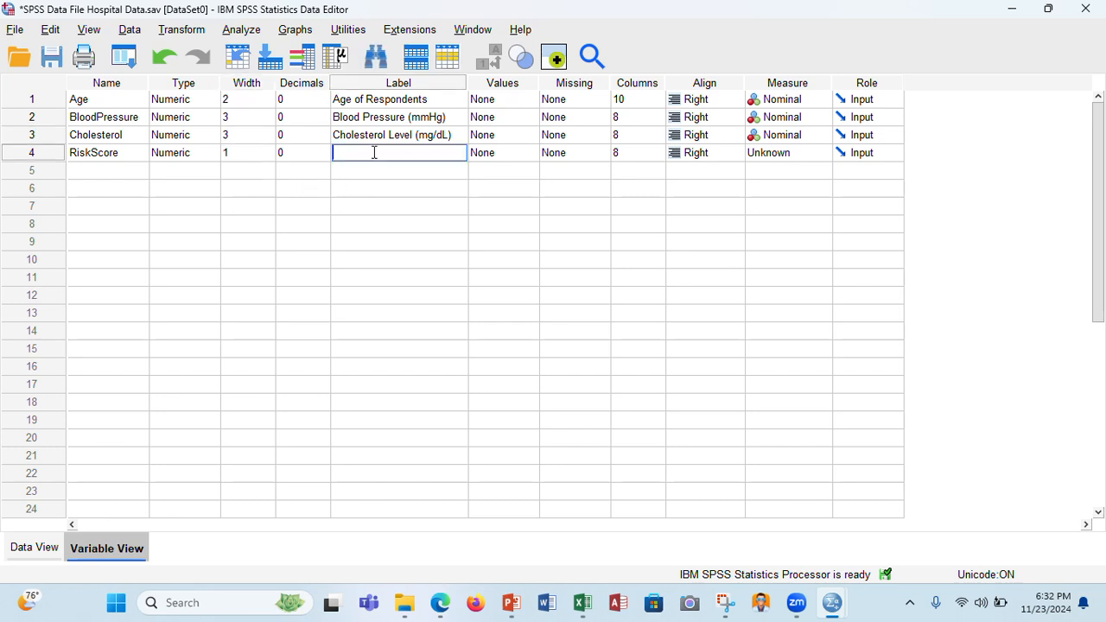
type("Risk Score")
left_click(472, 207)
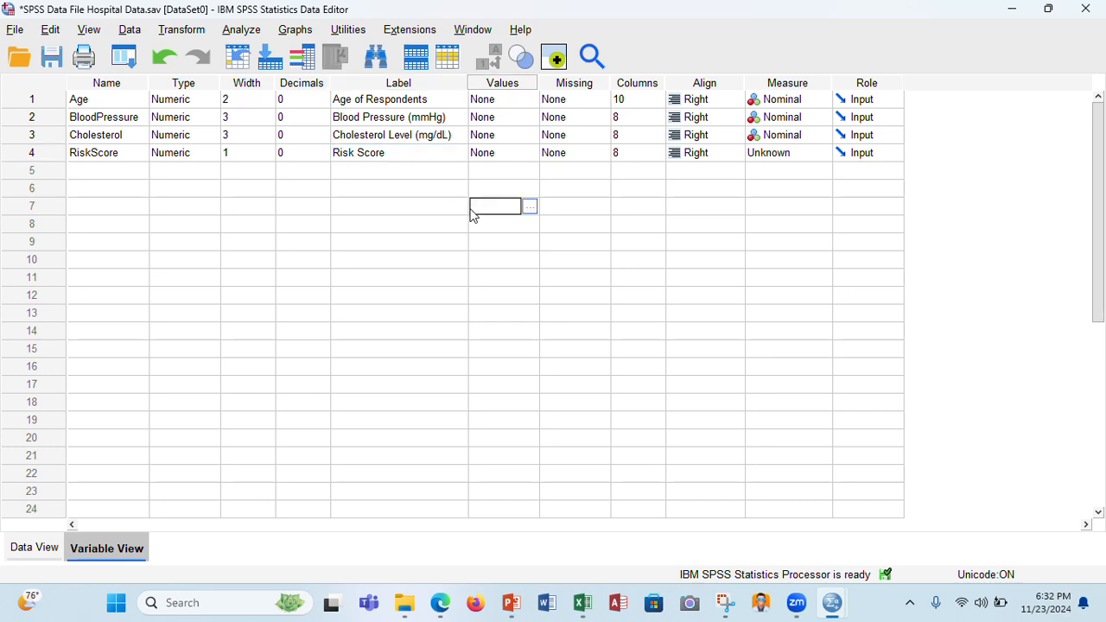
left_click(783, 155)
left_click(793, 203)
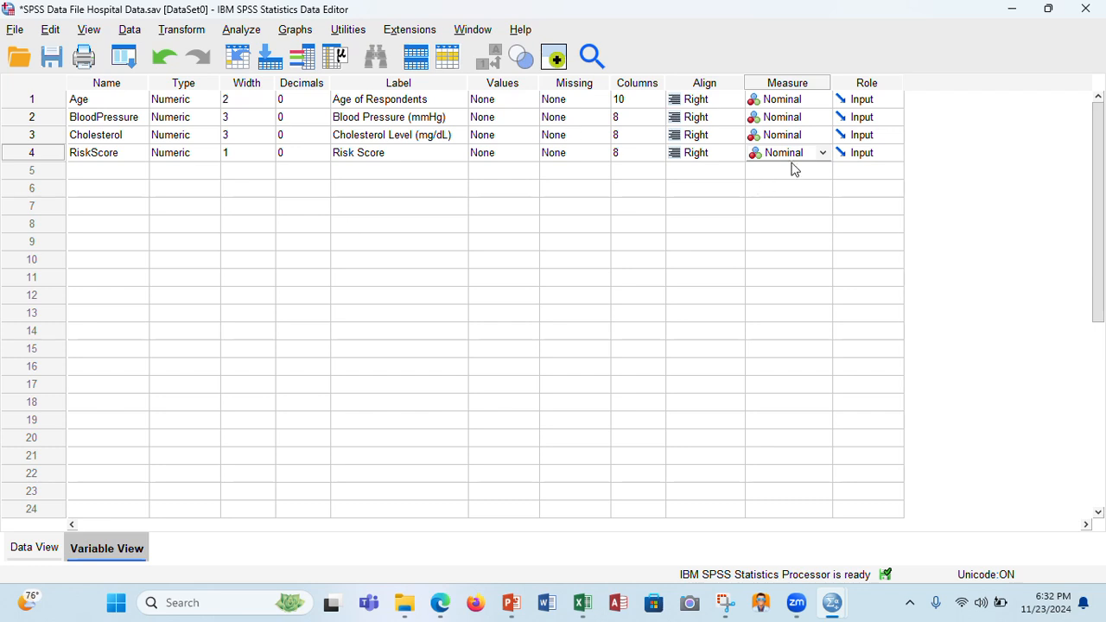
left_click(231, 188)
left_click(138, 170)
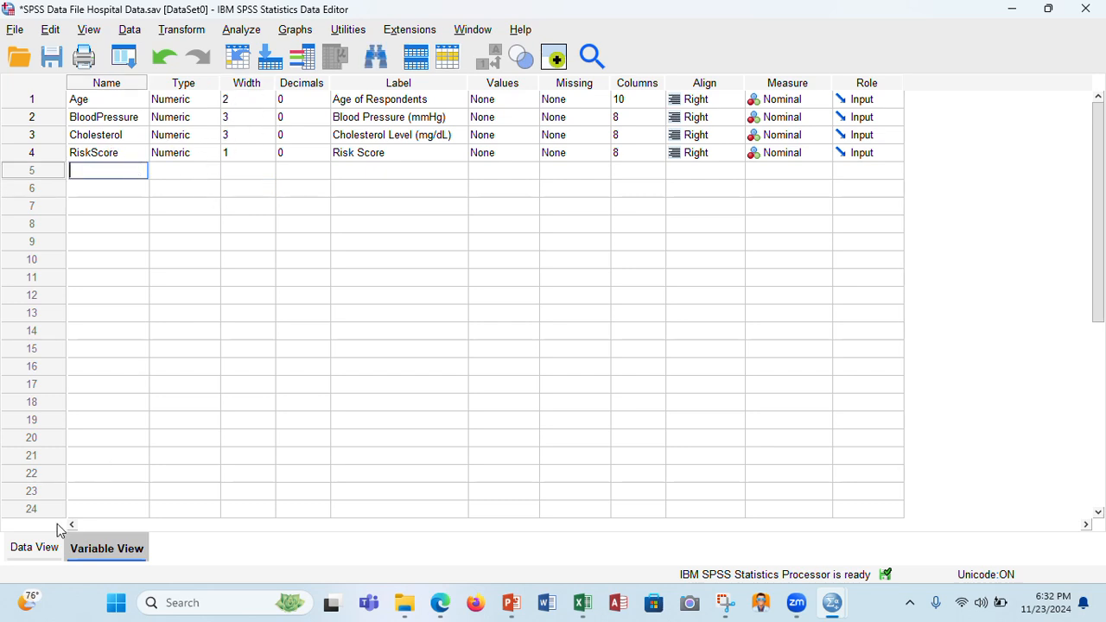
Widen the BloodPressure, Cholesterol and RiskScore columns in Data View so each name fits on one line.
left_click(35, 548)
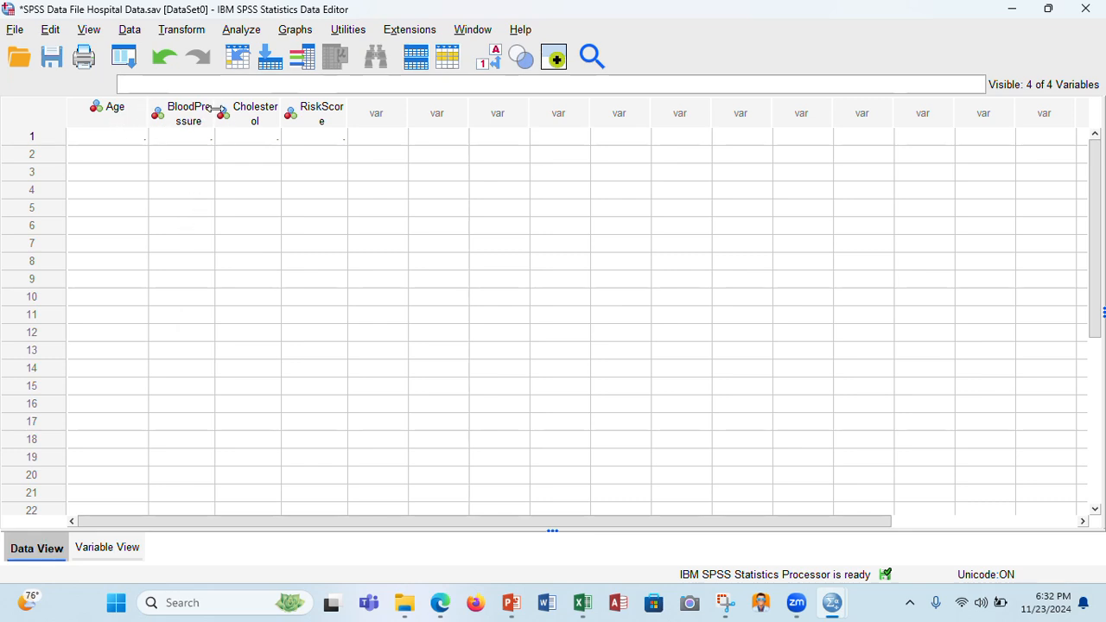
left_click_drag(218, 109, 261, 110)
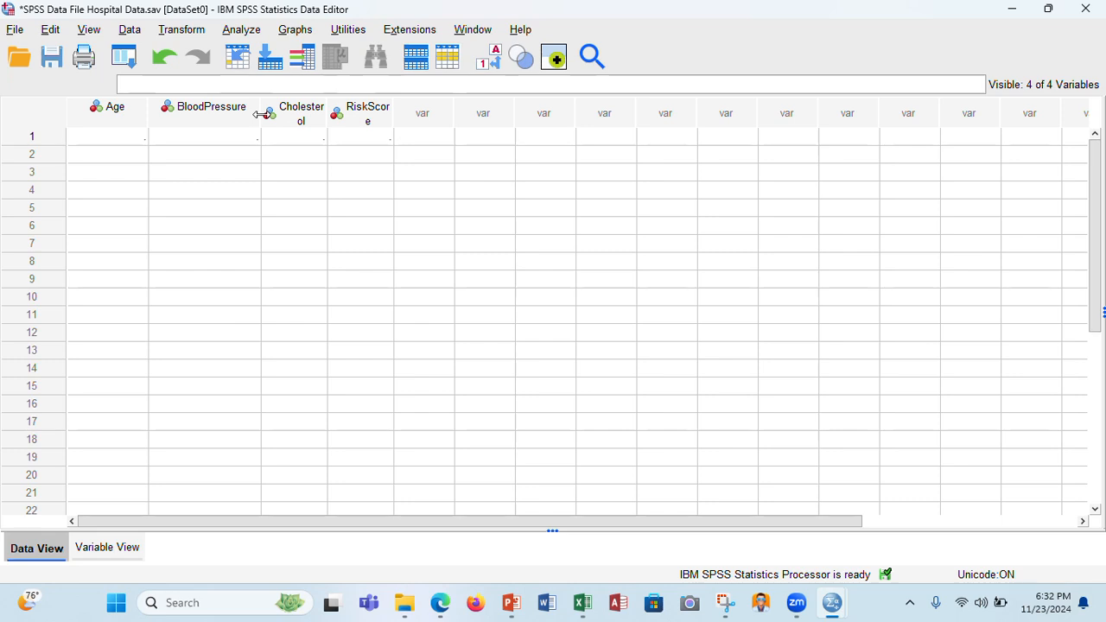
left_click_drag(329, 104, 471, 107)
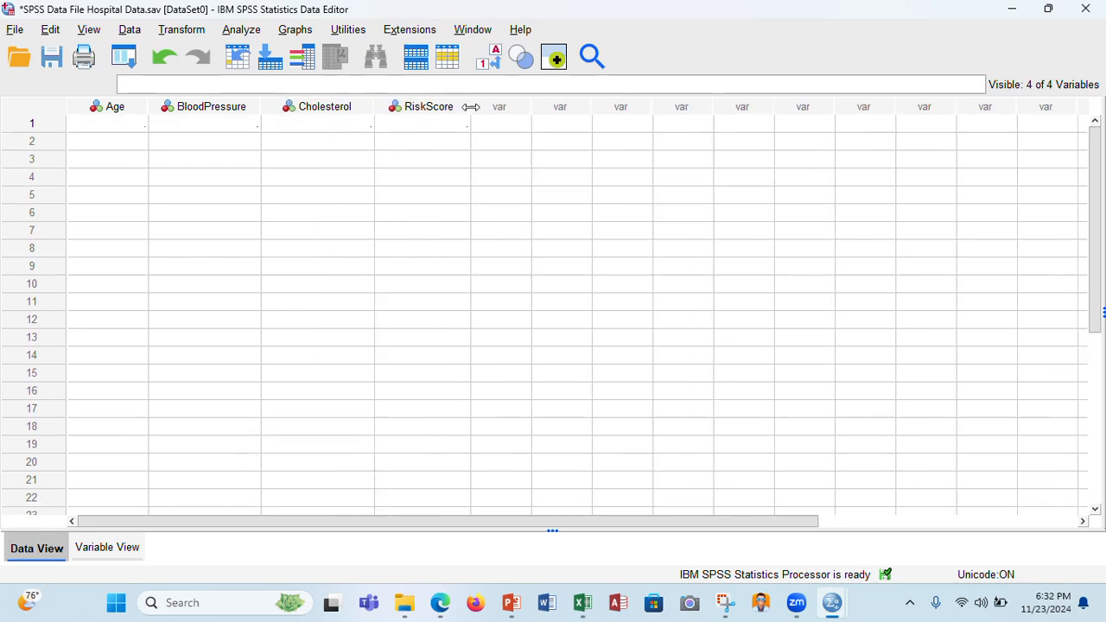
left_click(115, 548)
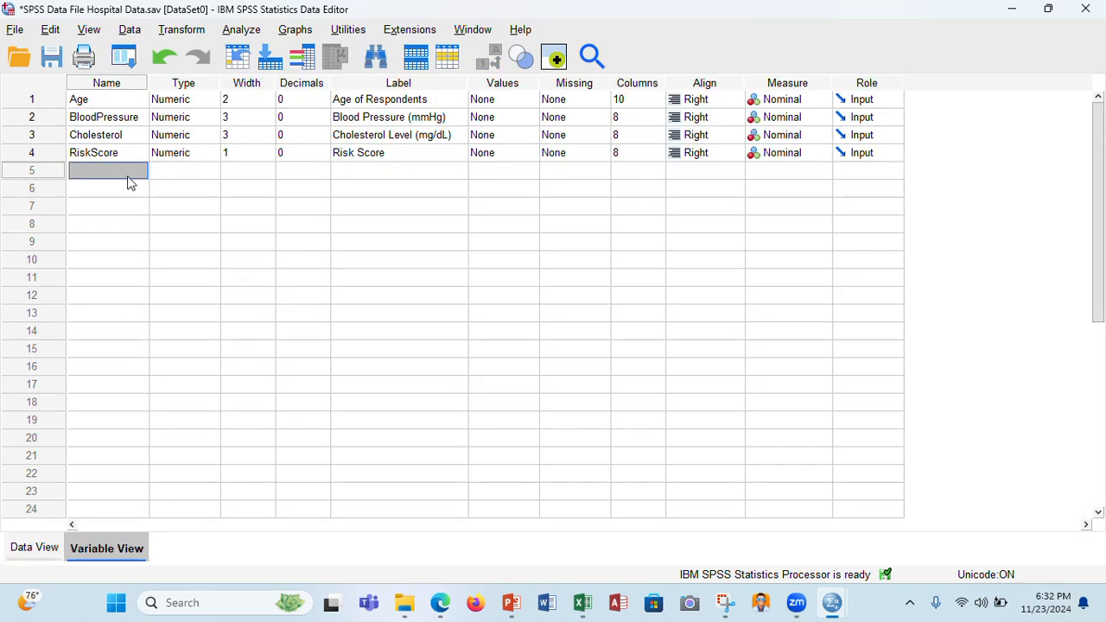
left_click(35, 548)
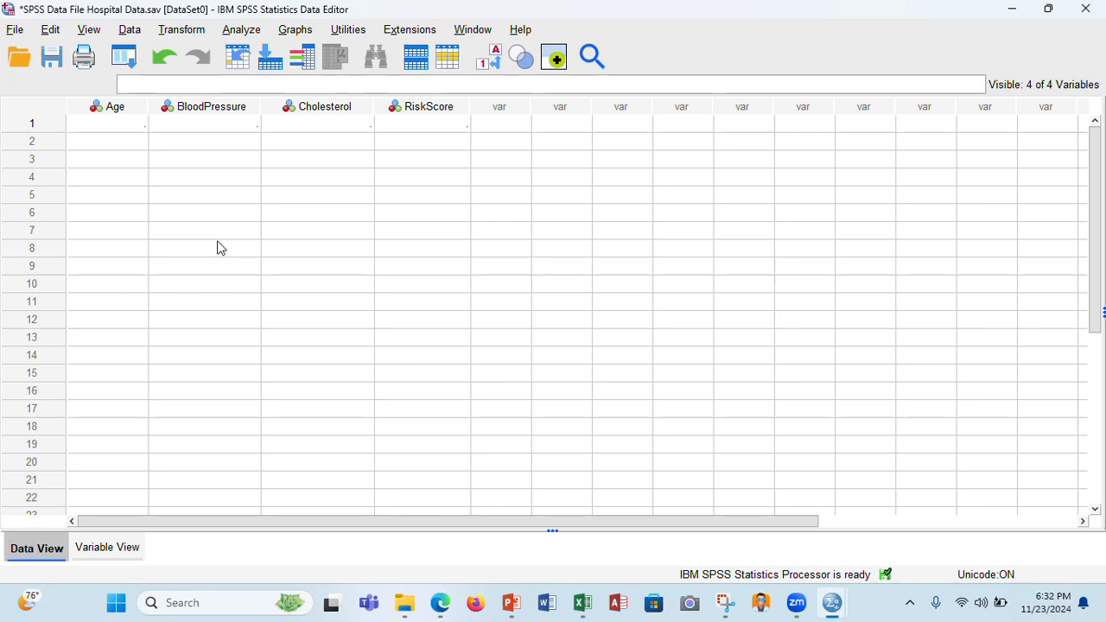
Select the first Age cell as the paste target and copy data rows A2:D11 from the Excel Transferred Data workbook.
left_click(115, 126)
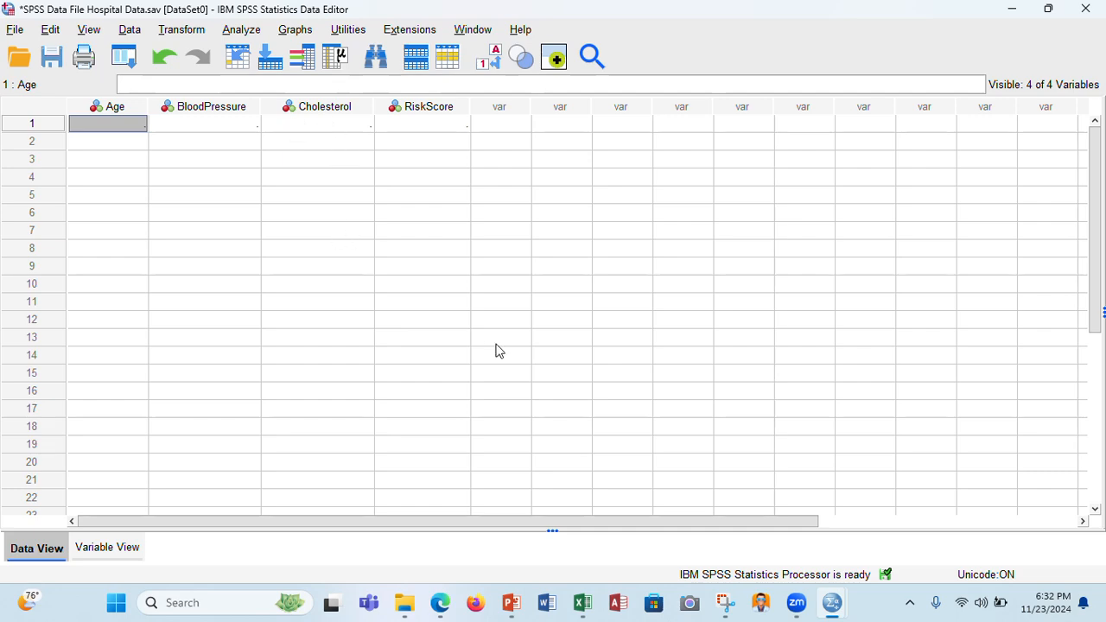
mouse_move(584, 611)
left_click(716, 526)
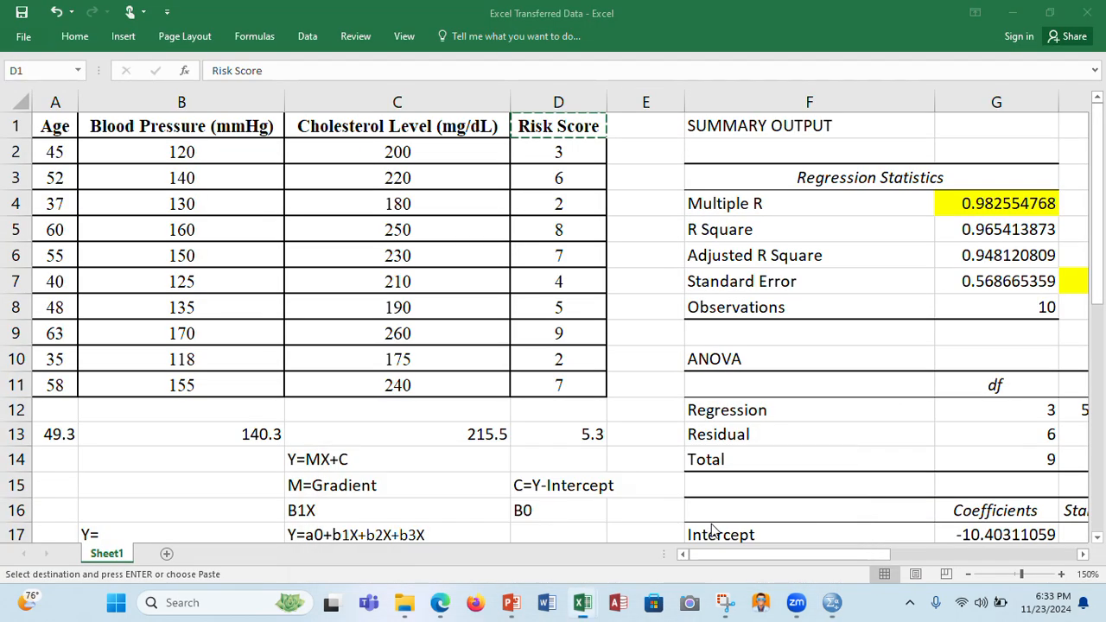
left_click(56, 153)
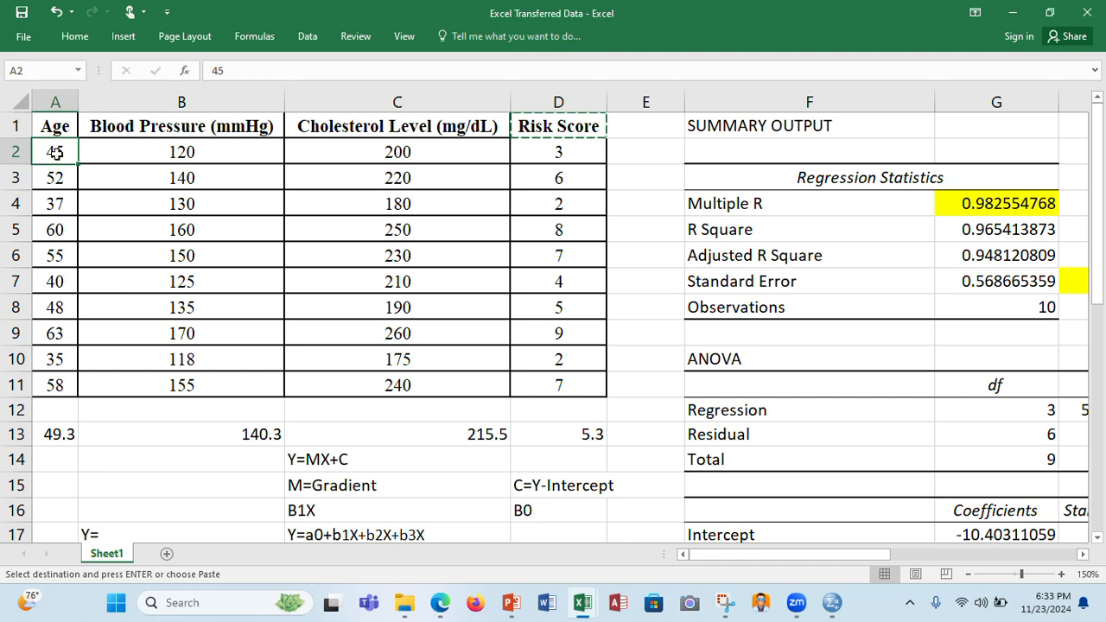
key("shift+Right")
key("shift+Right")
key("shift+Right")
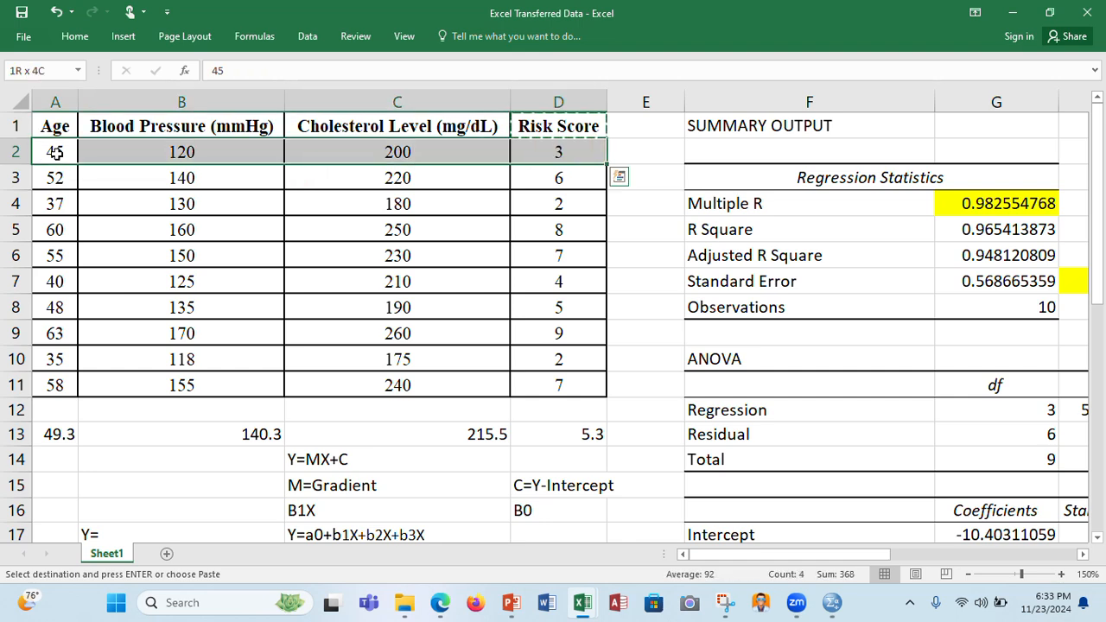
key("shift+Down")
key("shift+Down")
key("shift+Down")
key("shift+Down")
key("shift+Down")
key("shift+Down")
key("shift+Down")
key("shift+Down")
key("shift+Down")
key("ctrl+c")
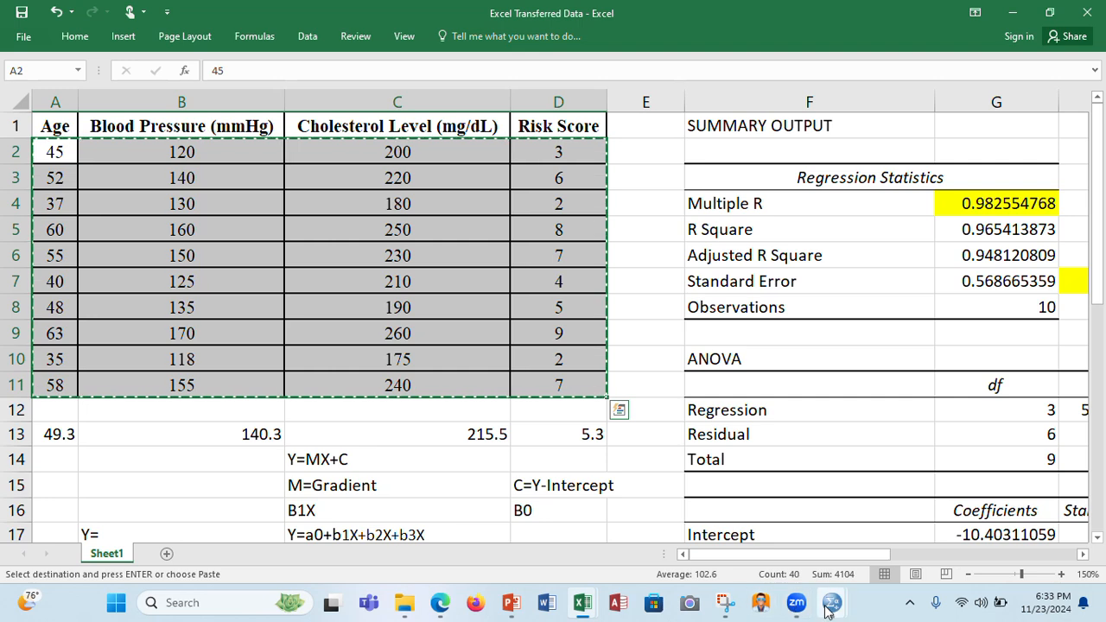
Return to the SPSS data file and paste the copied hospital data starting at the first Age cell.
mouse_move(832, 602)
left_click(735, 533)
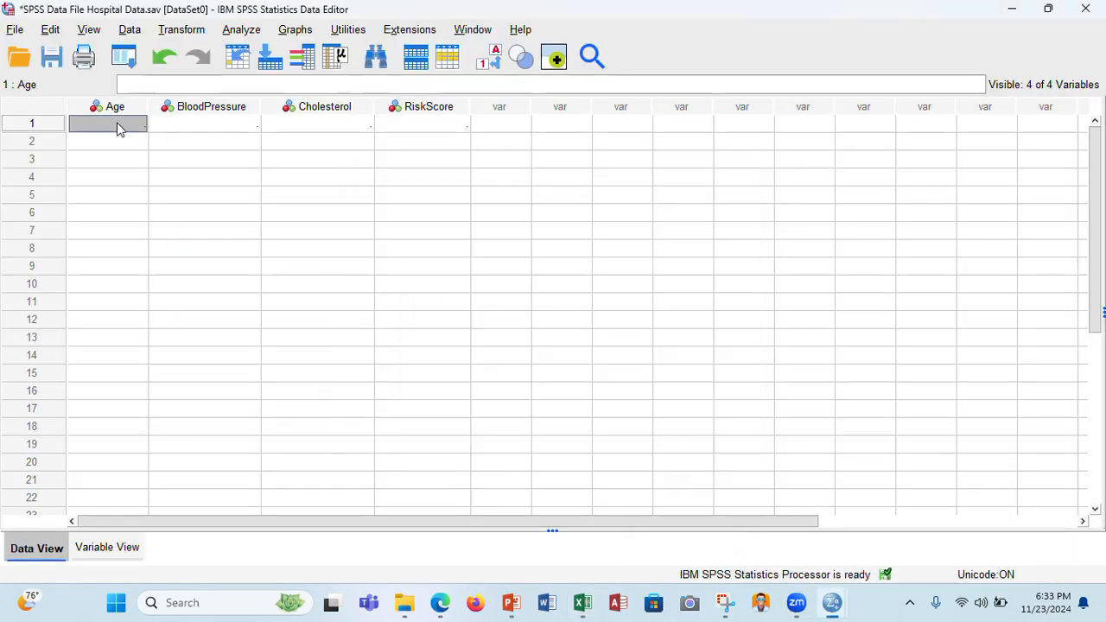
key("ctrl+v")
left_click(249, 268)
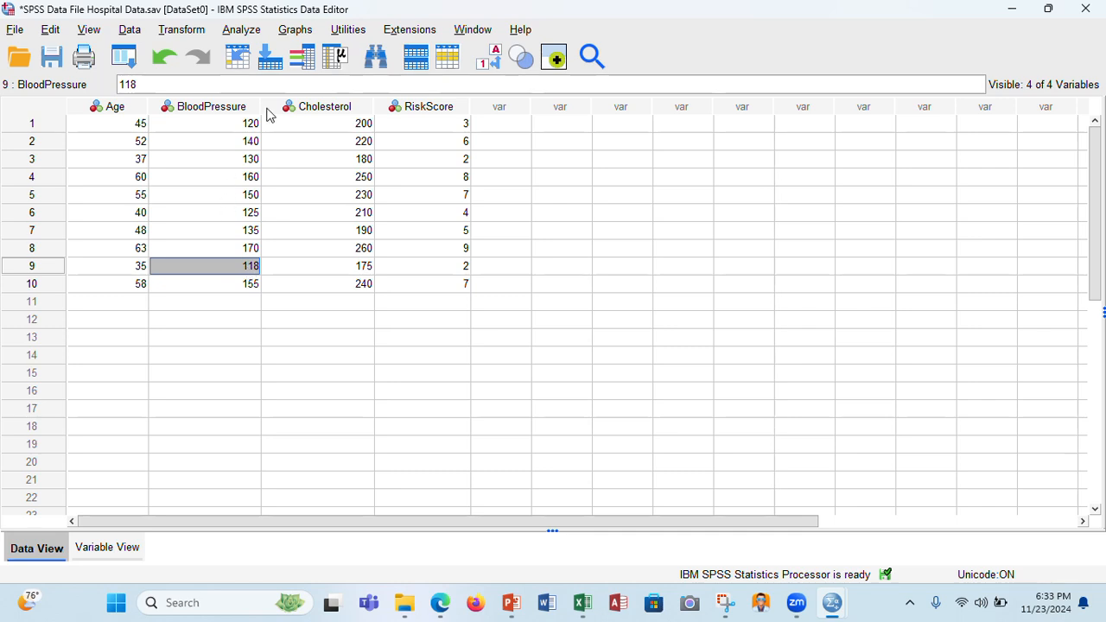
Save a copy of the data file in the Quantitative Skills folder as "SPSS Data File for Hospital Data.sav_V1".
left_click(212, 306)
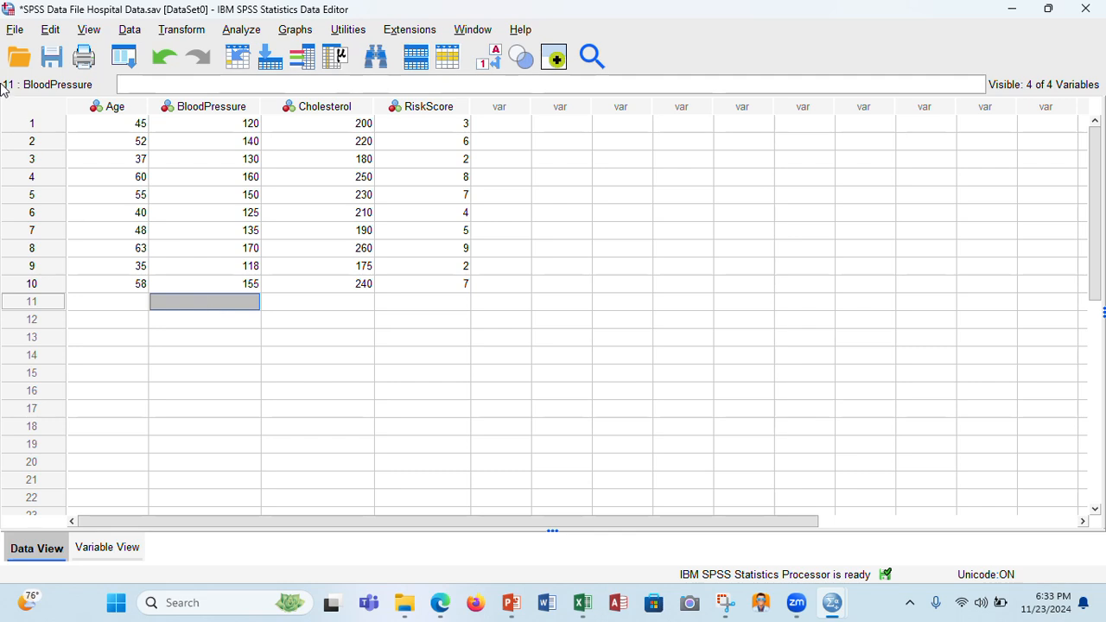
left_click(17, 31)
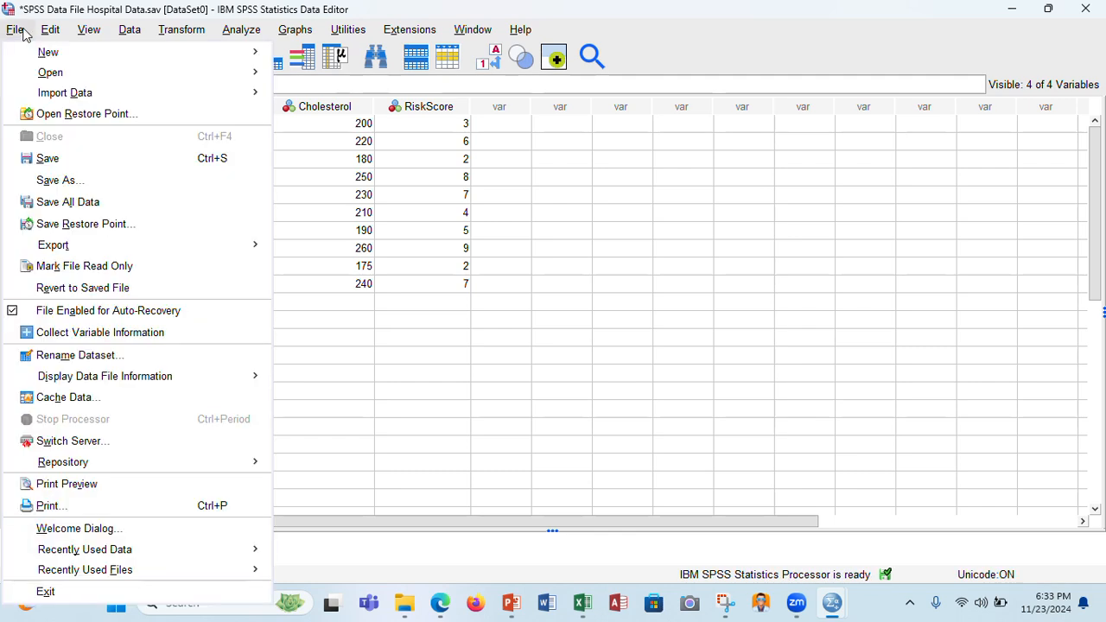
left_click(70, 184)
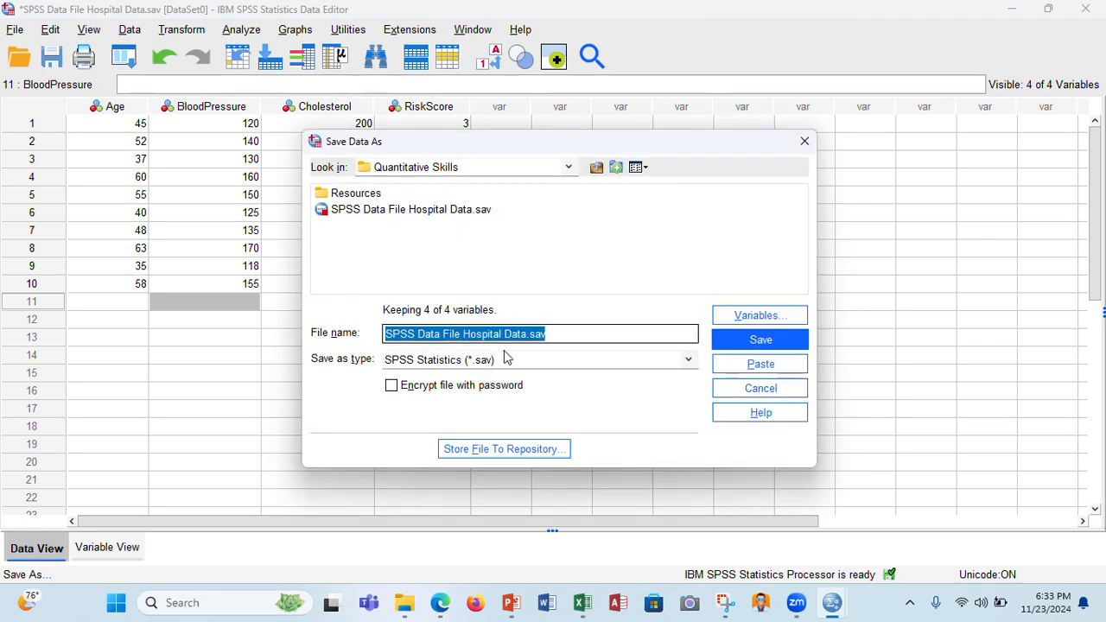
left_click(418, 333)
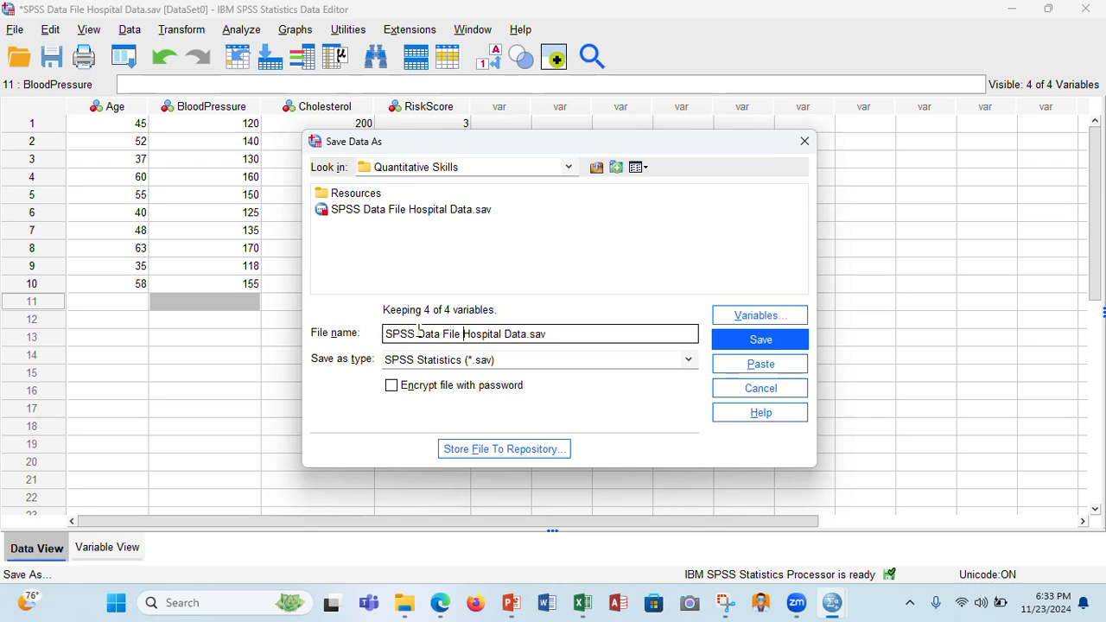
type("for ")
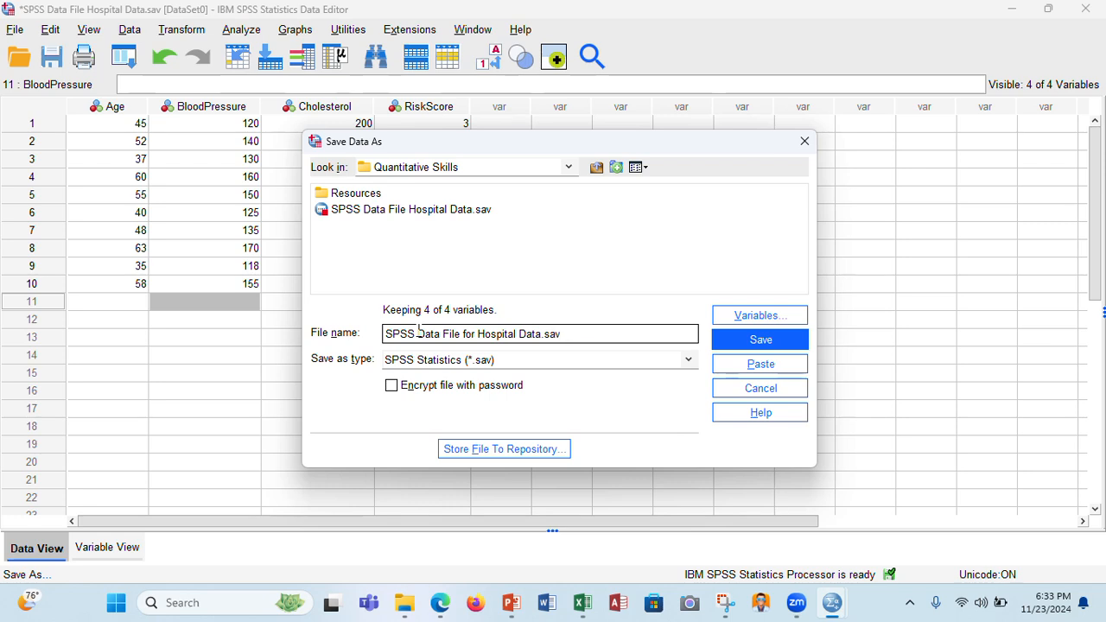
type("_V1")
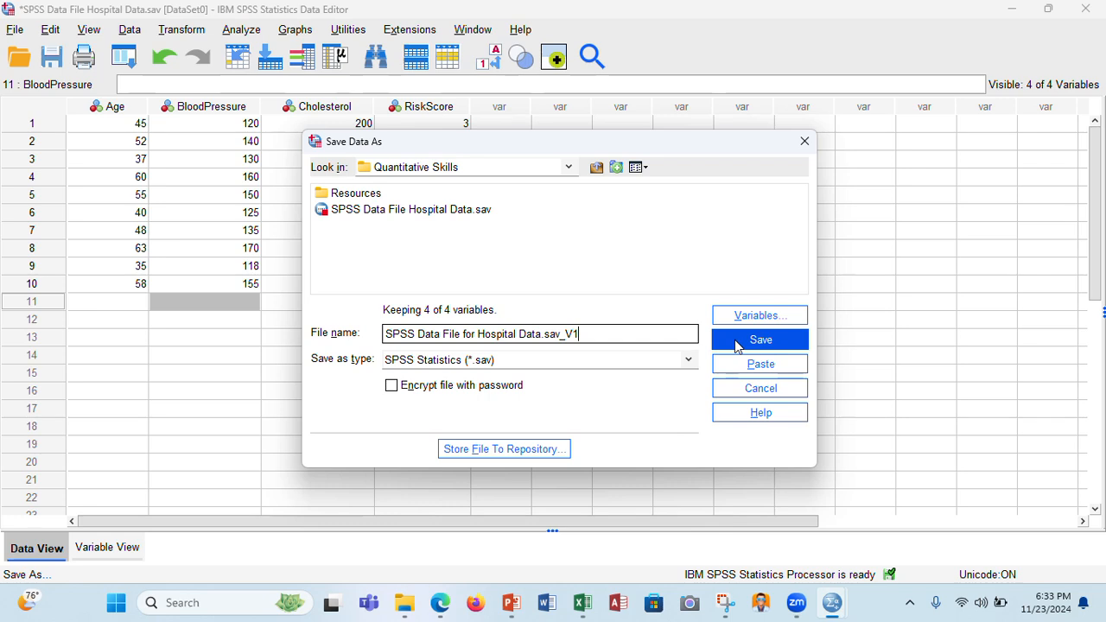
left_click(735, 342)
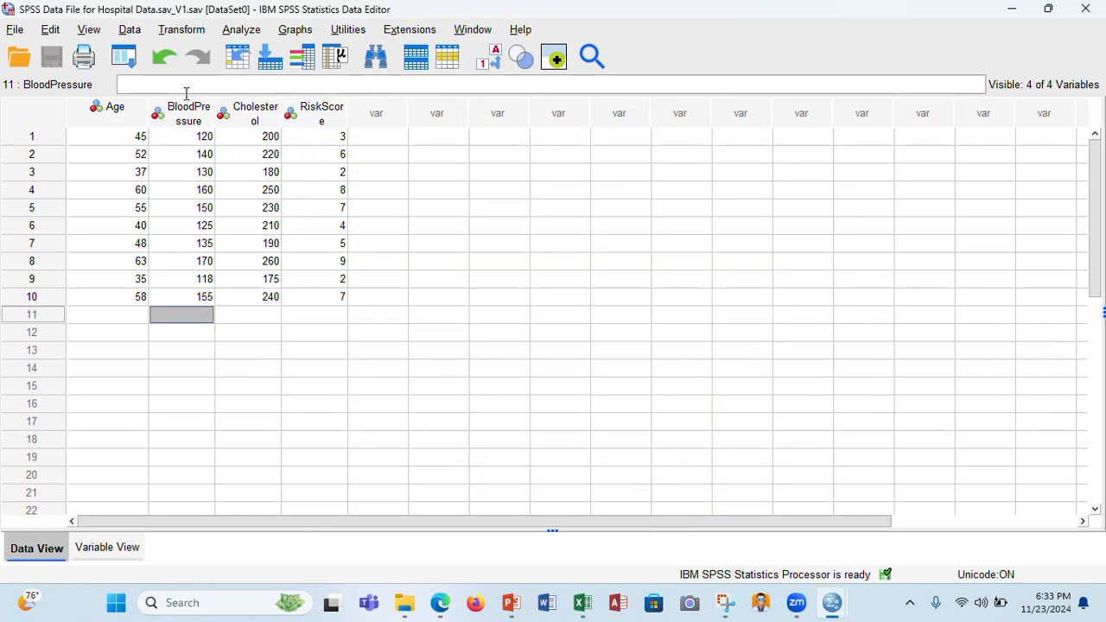
Widen the BloodPressure, Cholesterol and RiskScore columns again so each variable name fits on one line.
left_click_drag(215, 109, 368, 109)
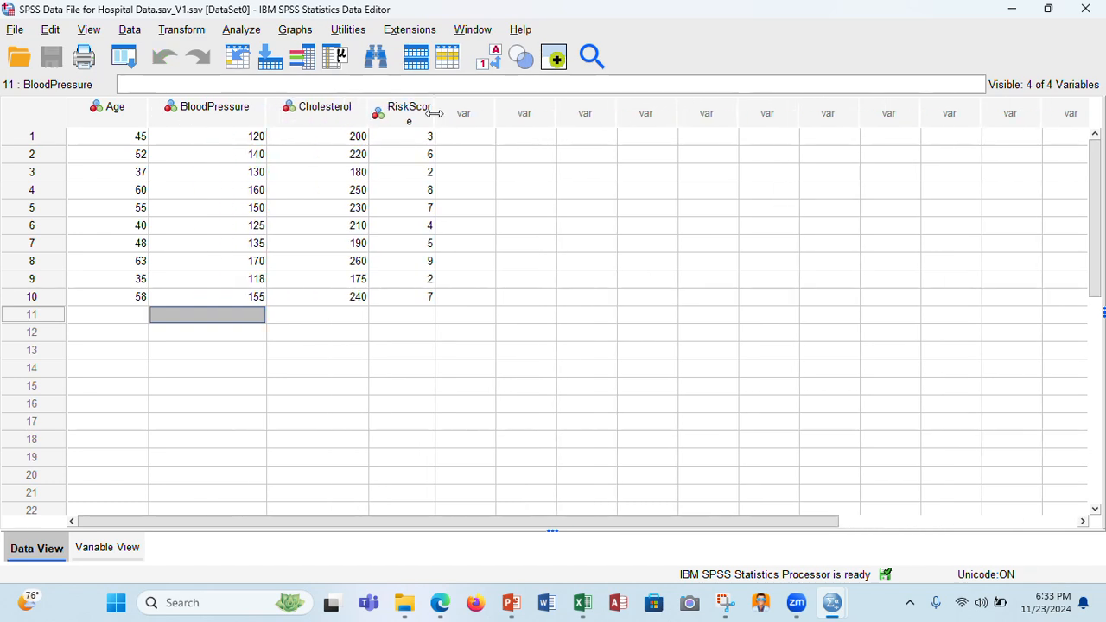
left_click_drag(434, 113, 469, 113)
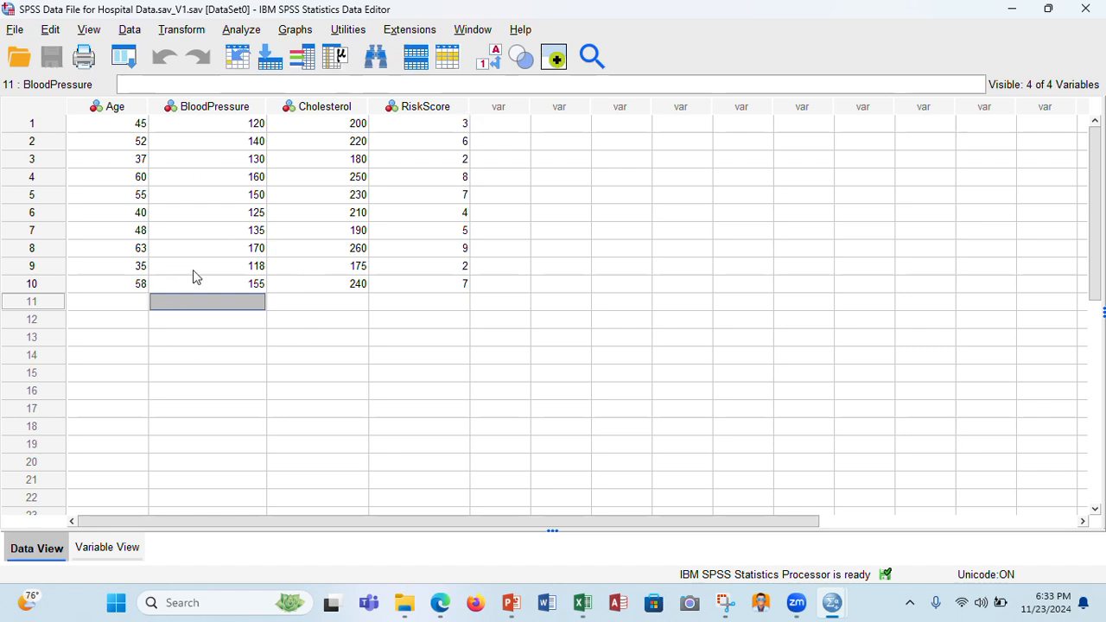
Compare the variable definitions in Variable View with the hospital records in Data View.
left_click(102, 549)
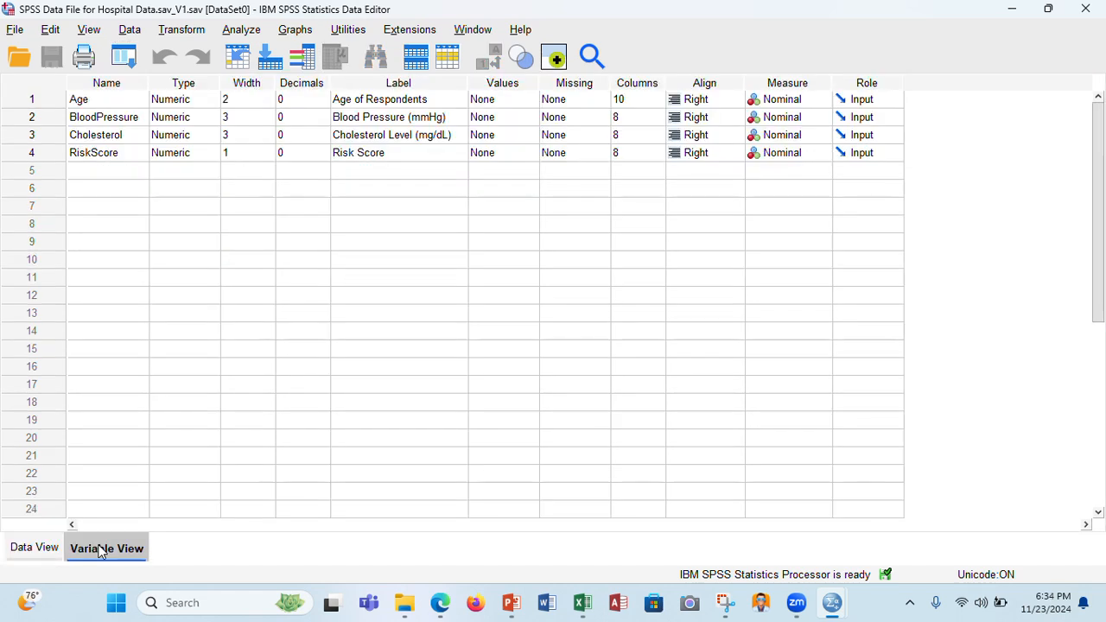
left_click(39, 552)
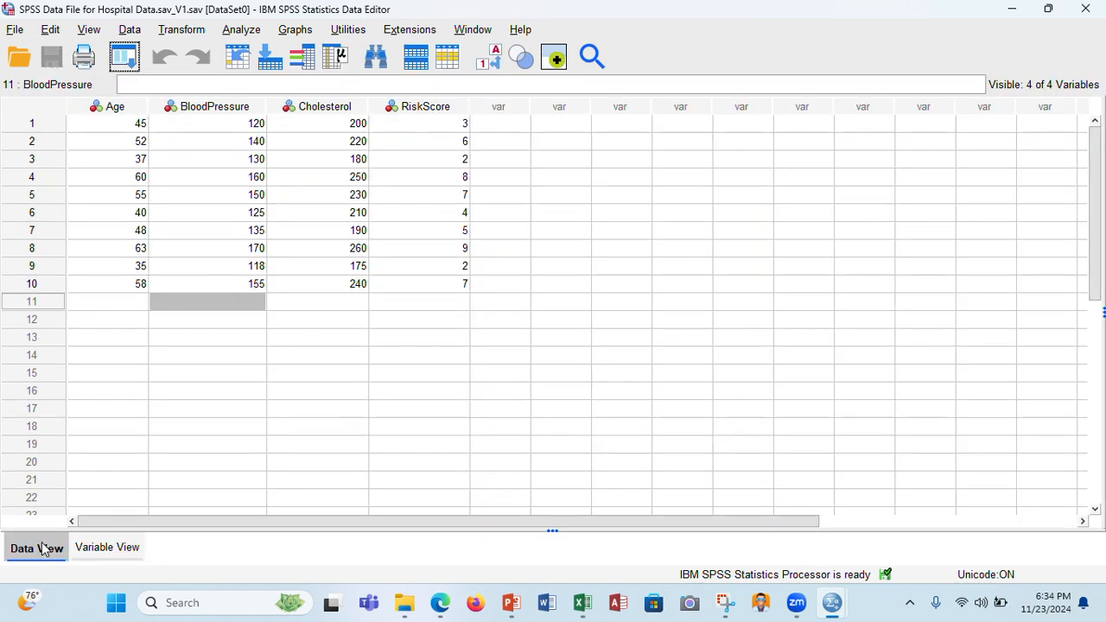
left_click(102, 548)
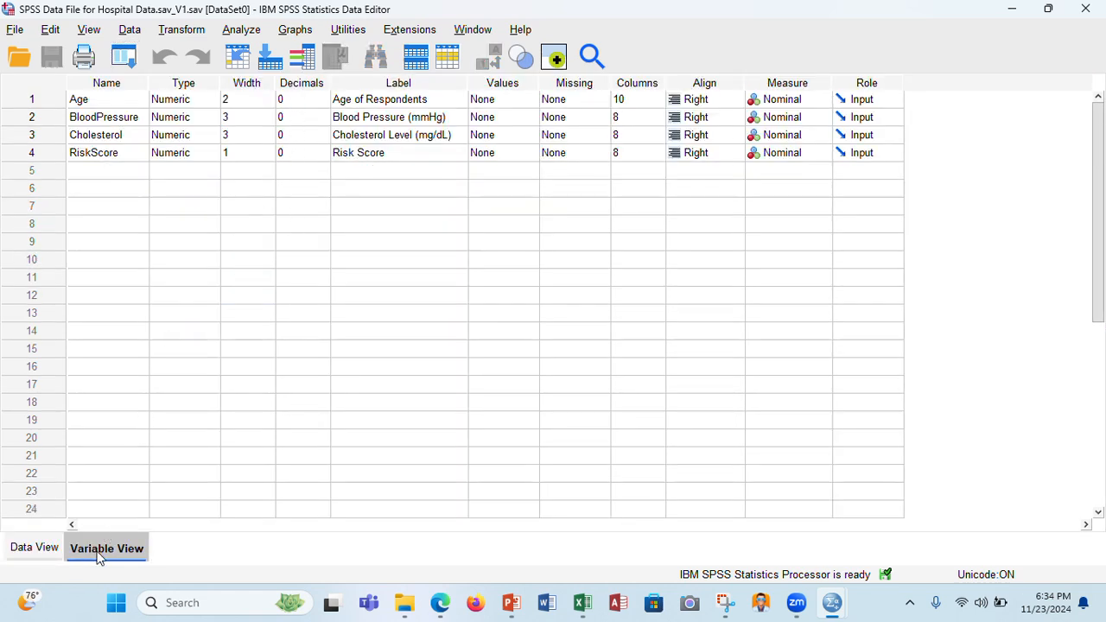
left_click(50, 551)
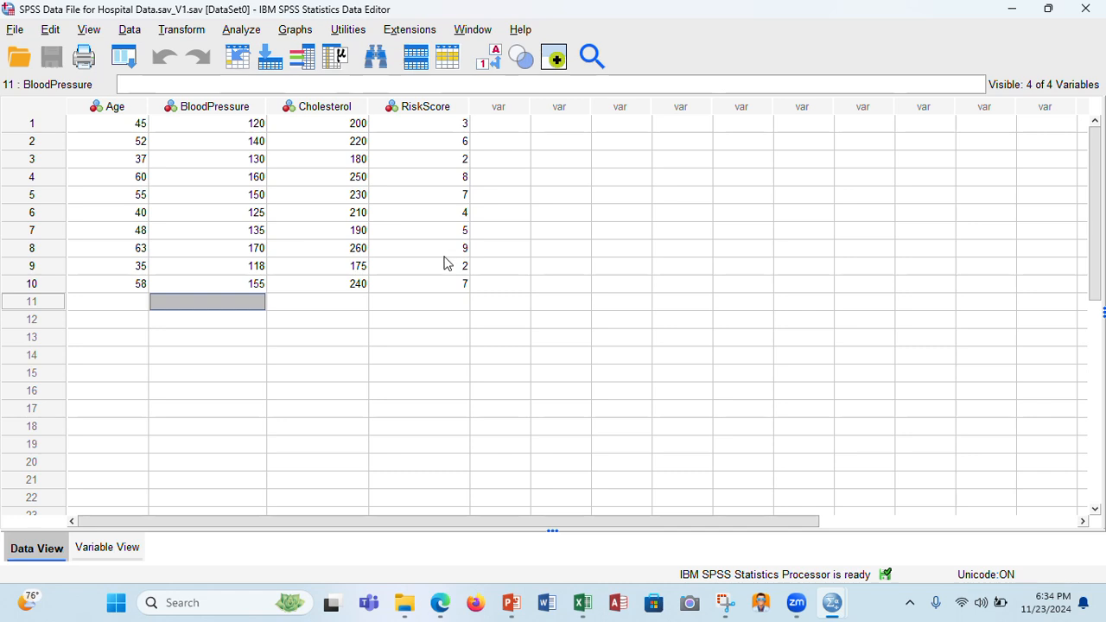
Set the decimals of the Age variable to 1 in Variable View and check the Age values in Data View.
left_click(97, 556)
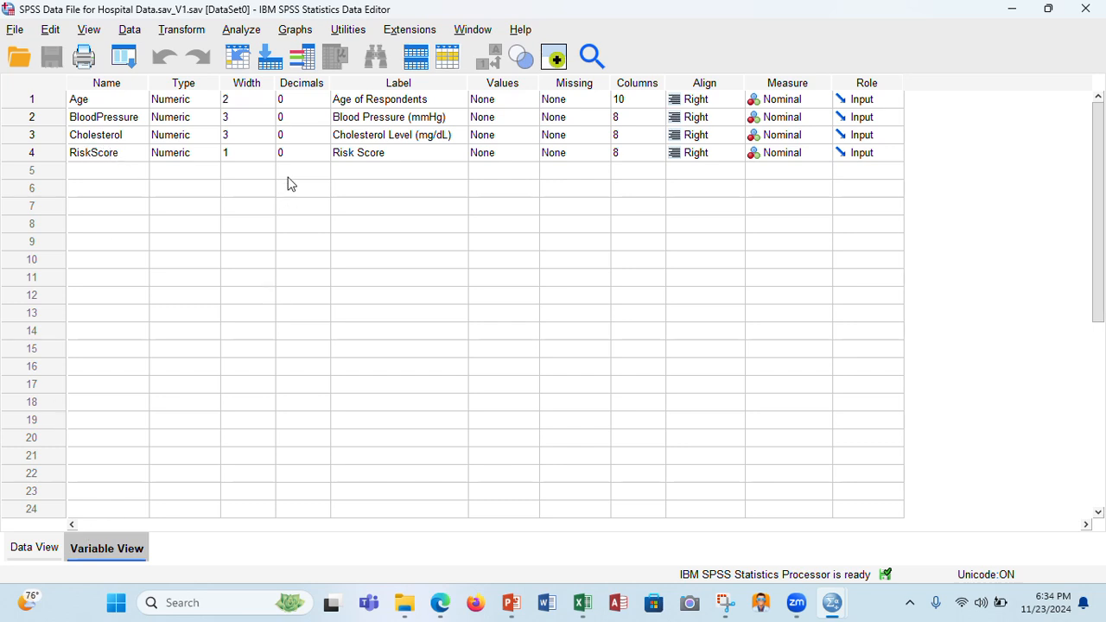
left_click(289, 100)
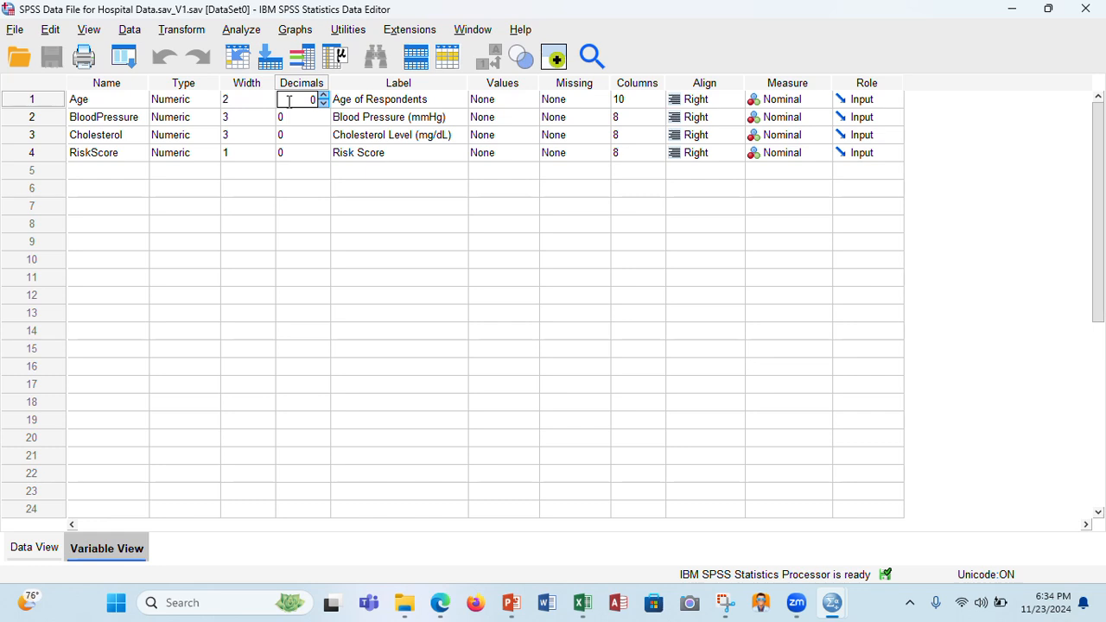
double_click(290, 101)
type("1")
left_click(291, 282)
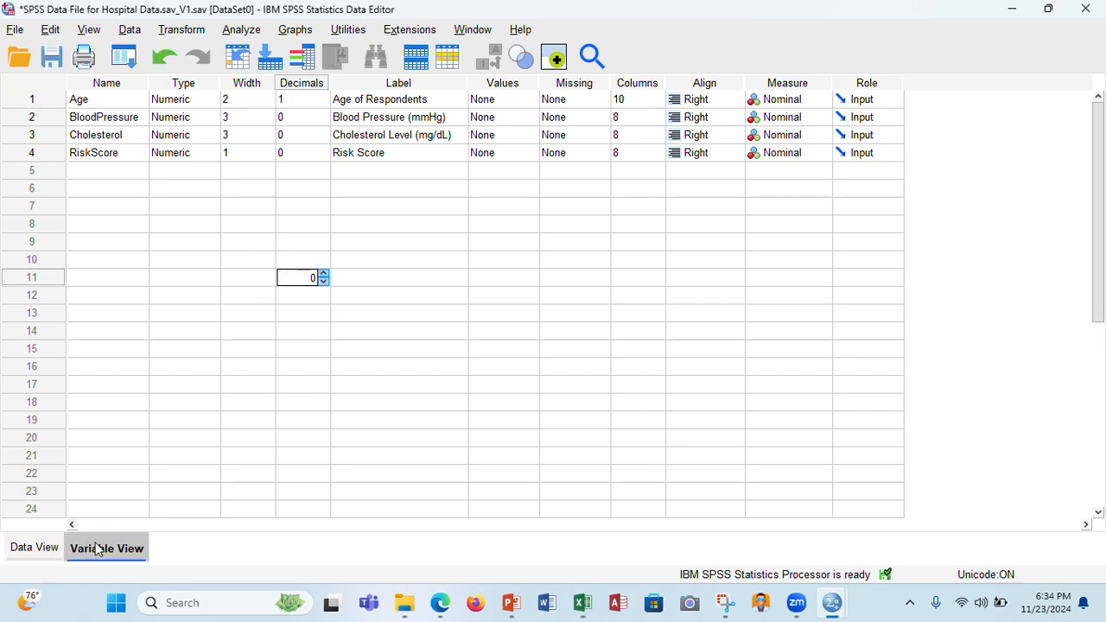
left_click(35, 548)
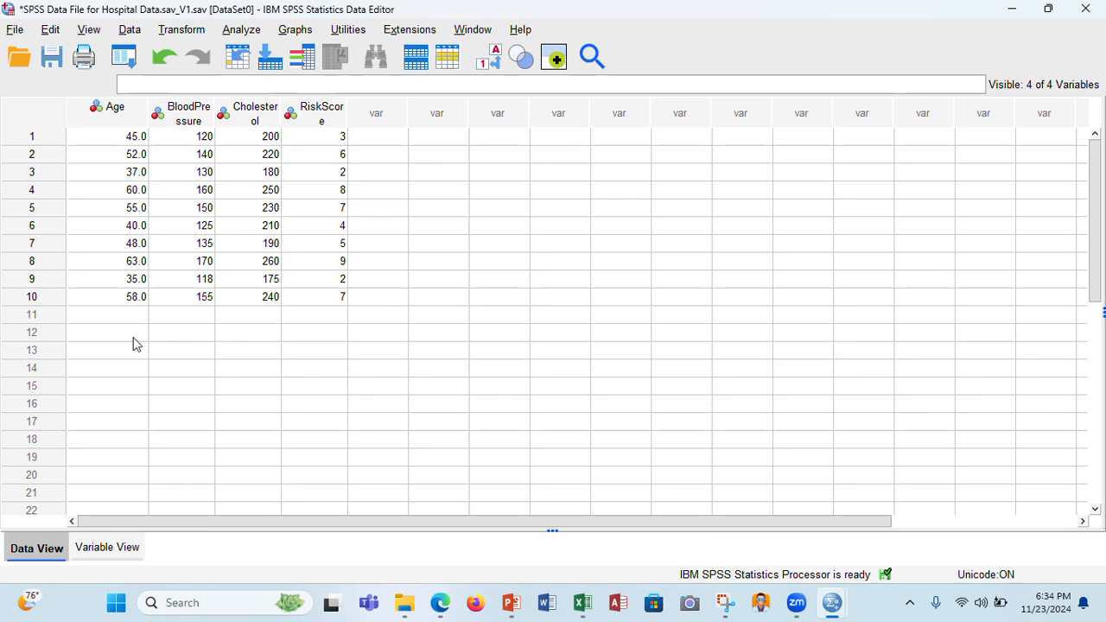
left_click(92, 551)
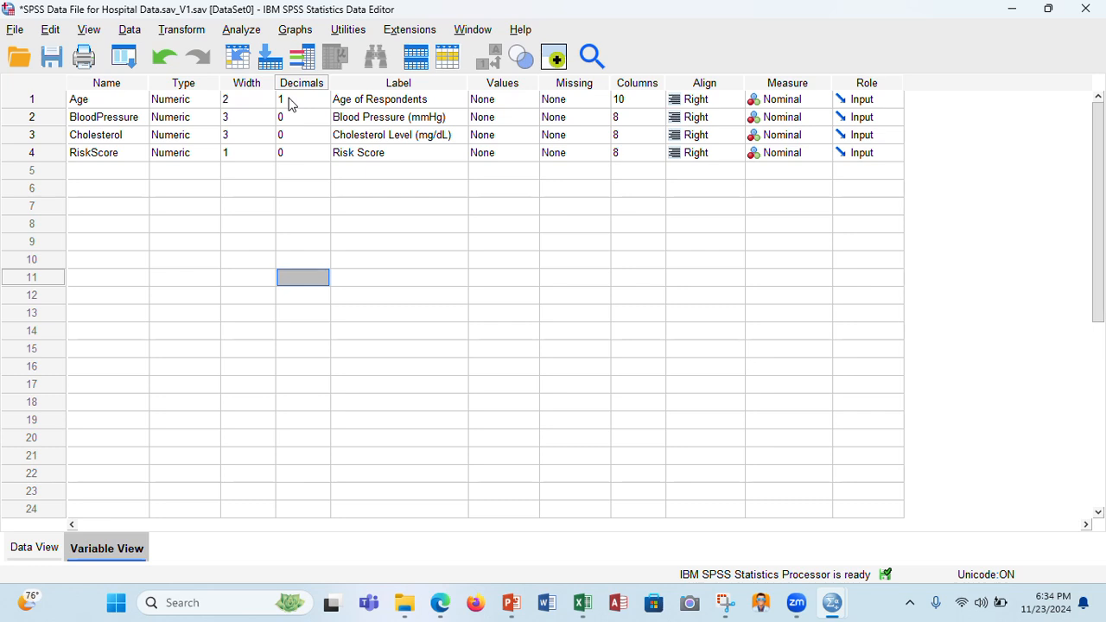
left_click(50, 548)
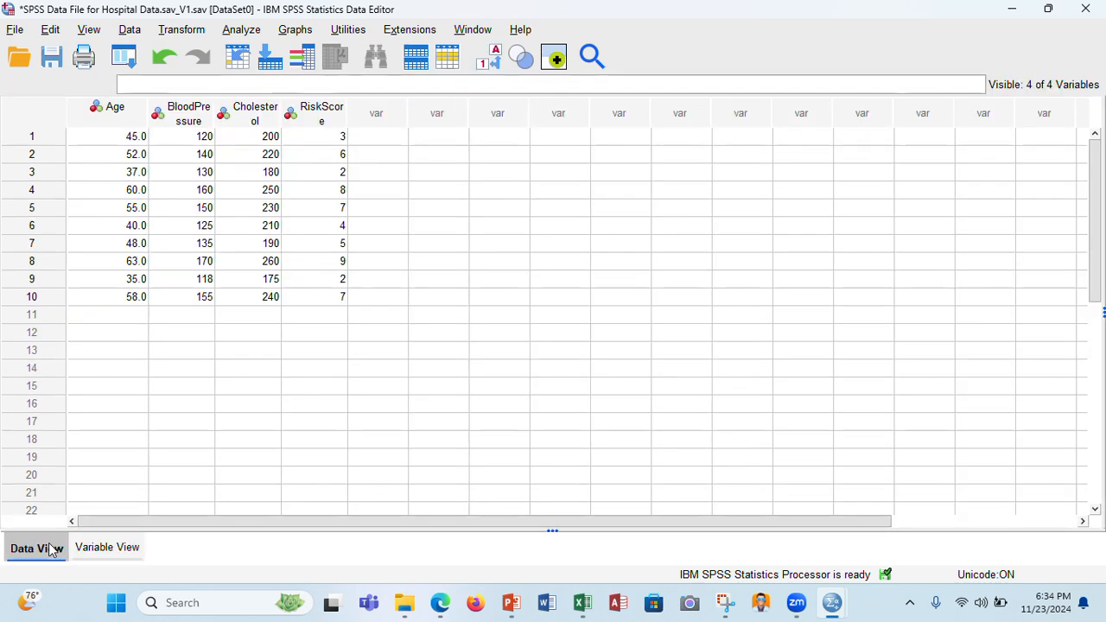
Restore the Age variable's decimals to 0 in Variable View and return to Data View.
left_click(100, 553)
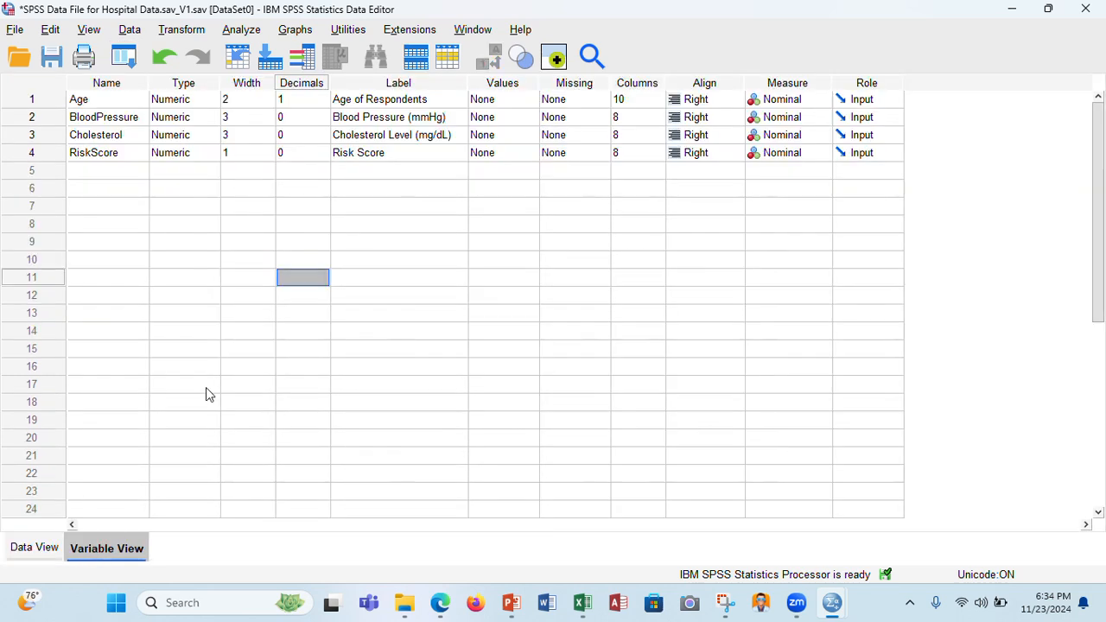
left_click(292, 97)
type("0")
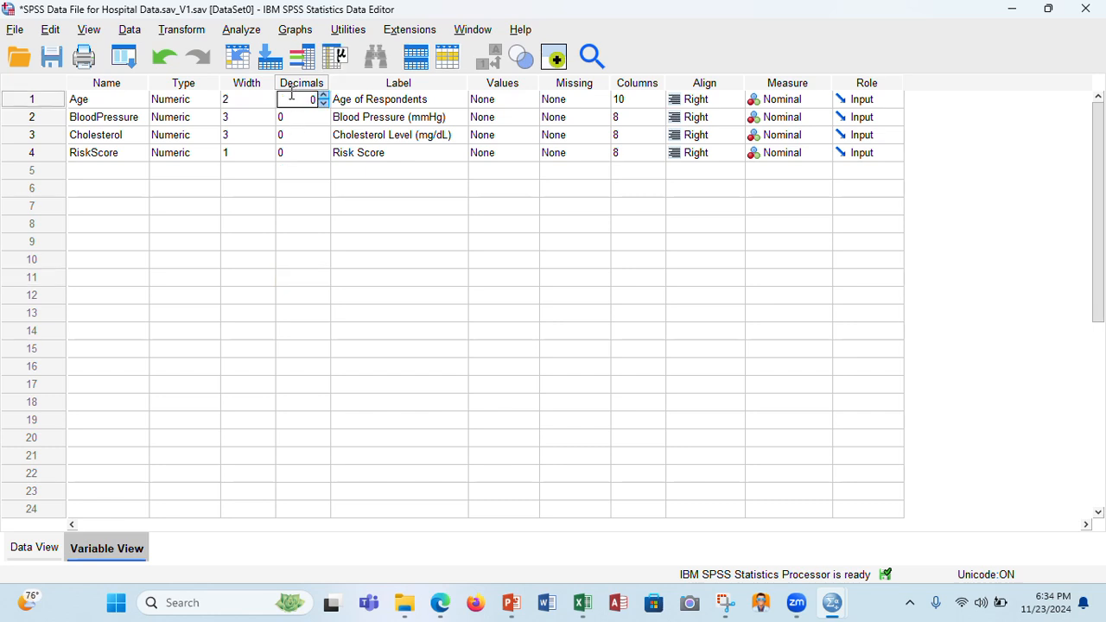
left_click(291, 156)
left_click(272, 178)
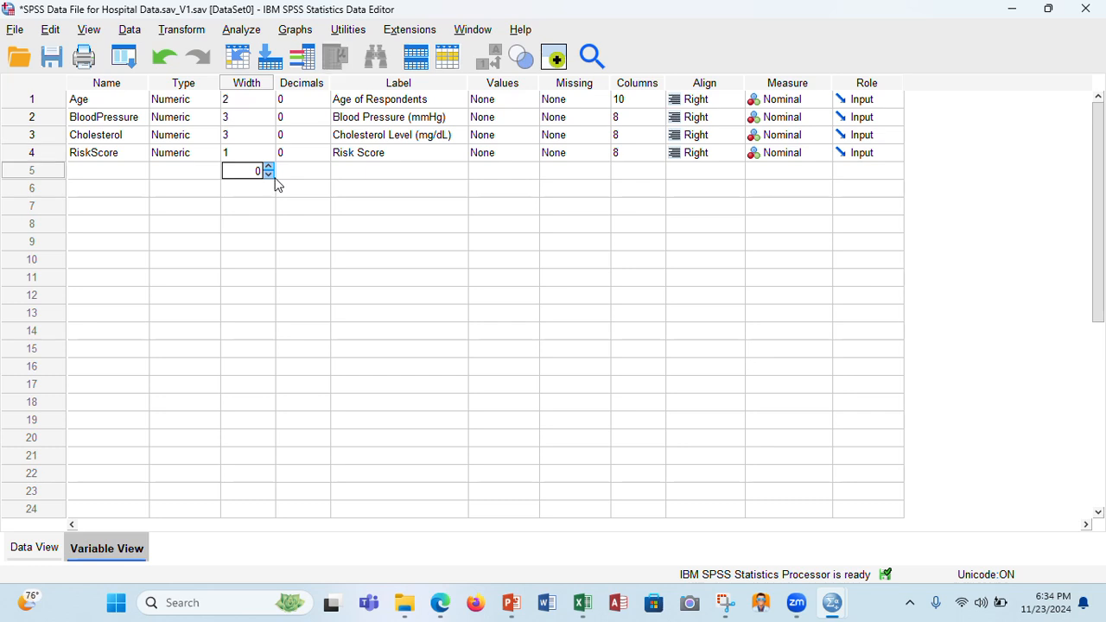
left_click(232, 154)
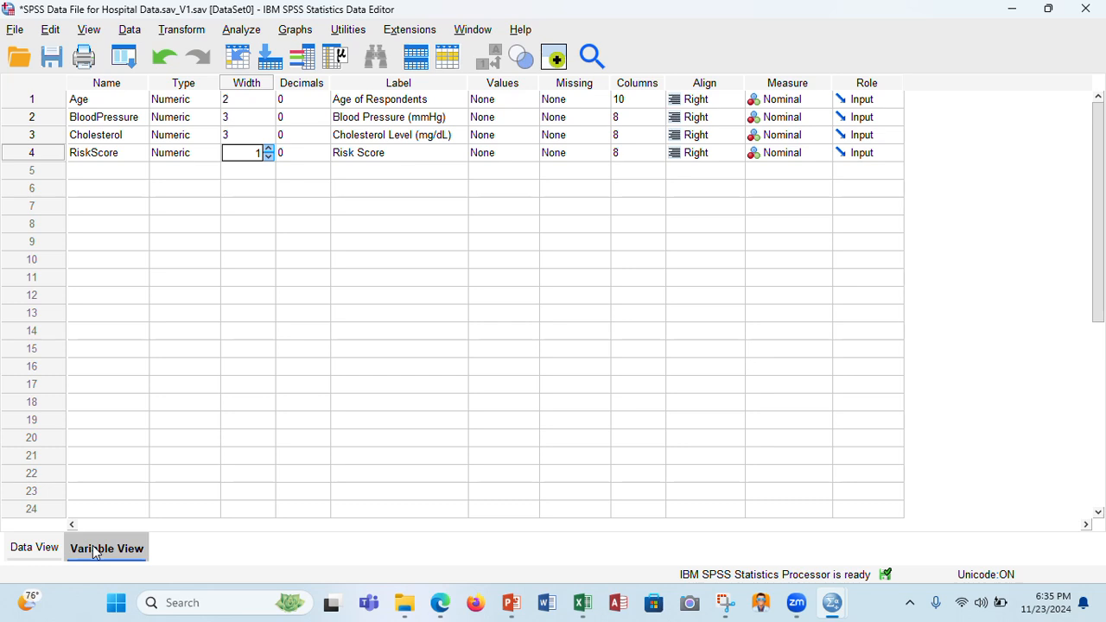
left_click(36, 550)
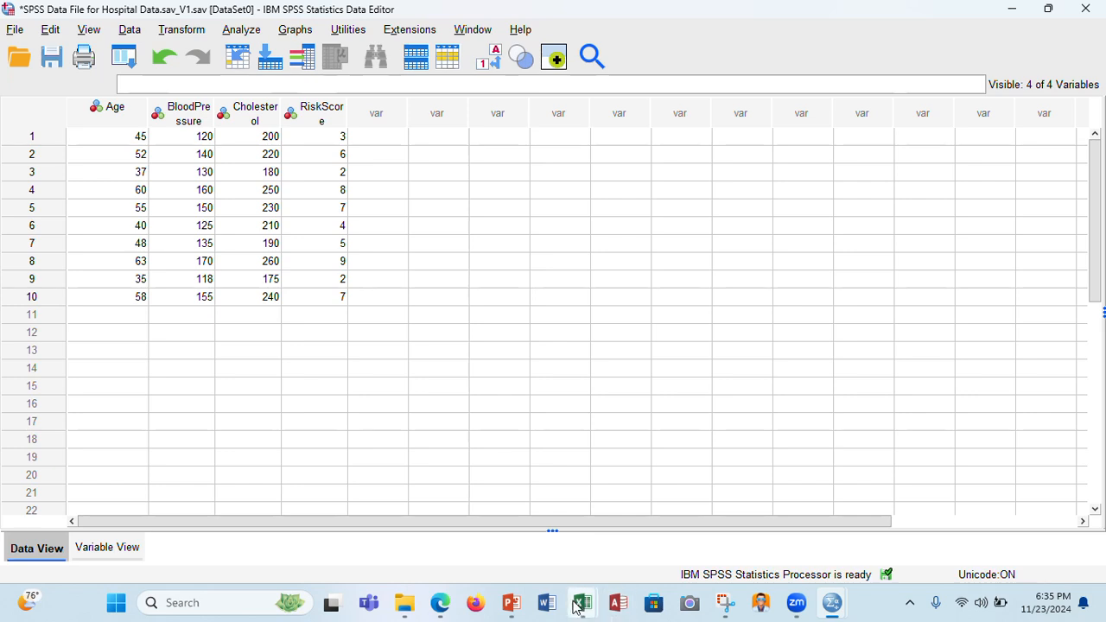
Switch to the Week 2 MANAGERIAL ECONOMICS 1 presentation in PowerPoint and show slide 12 full screen.
left_click(521, 607)
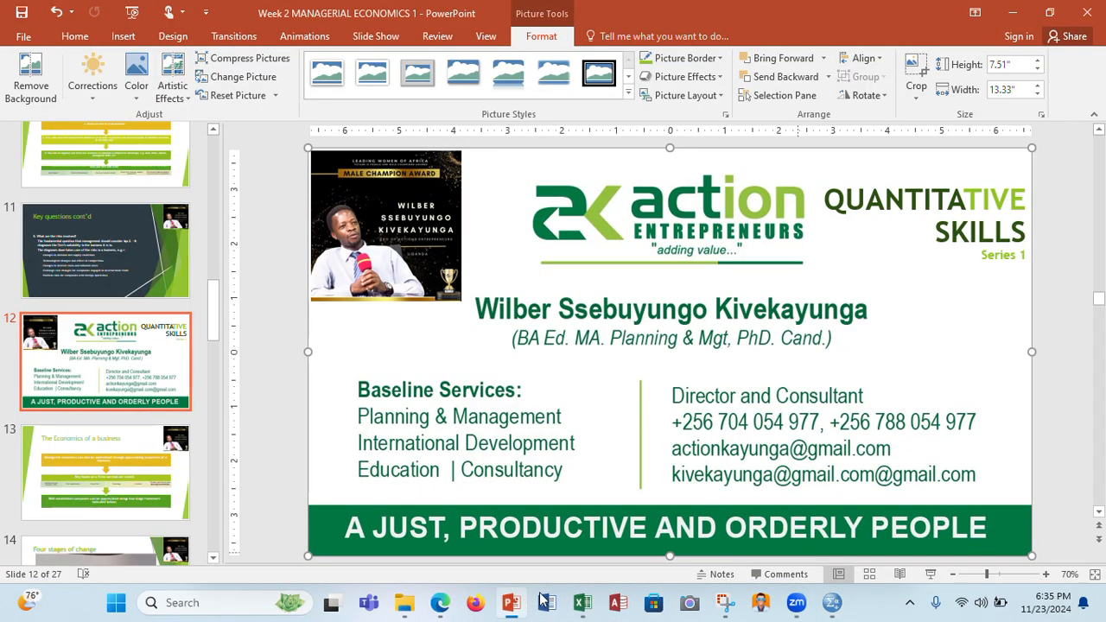
left_click(930, 576)
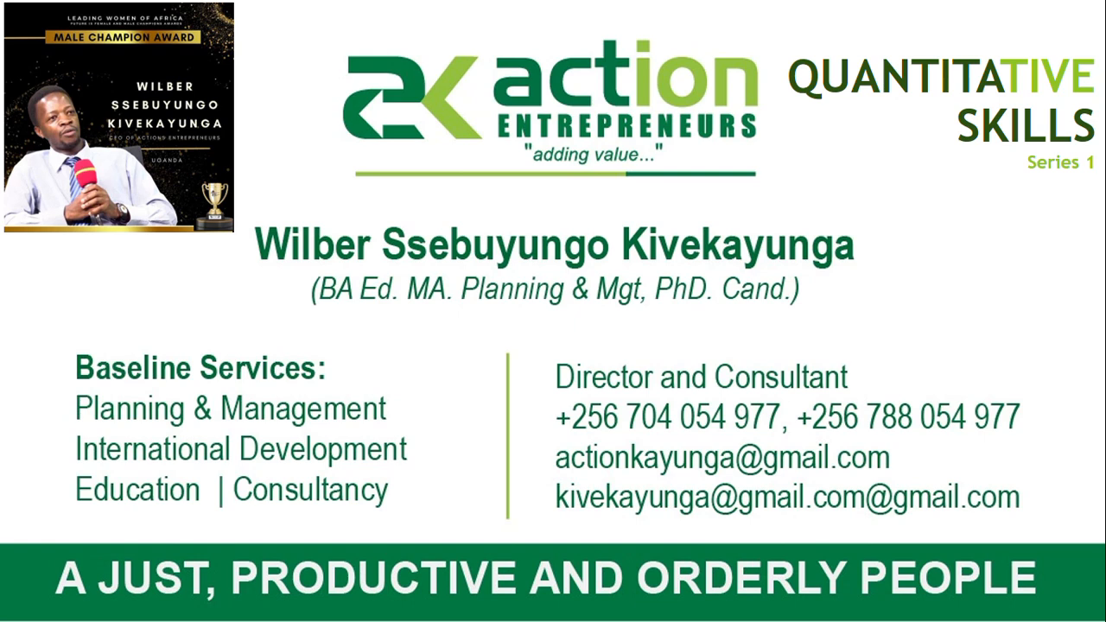
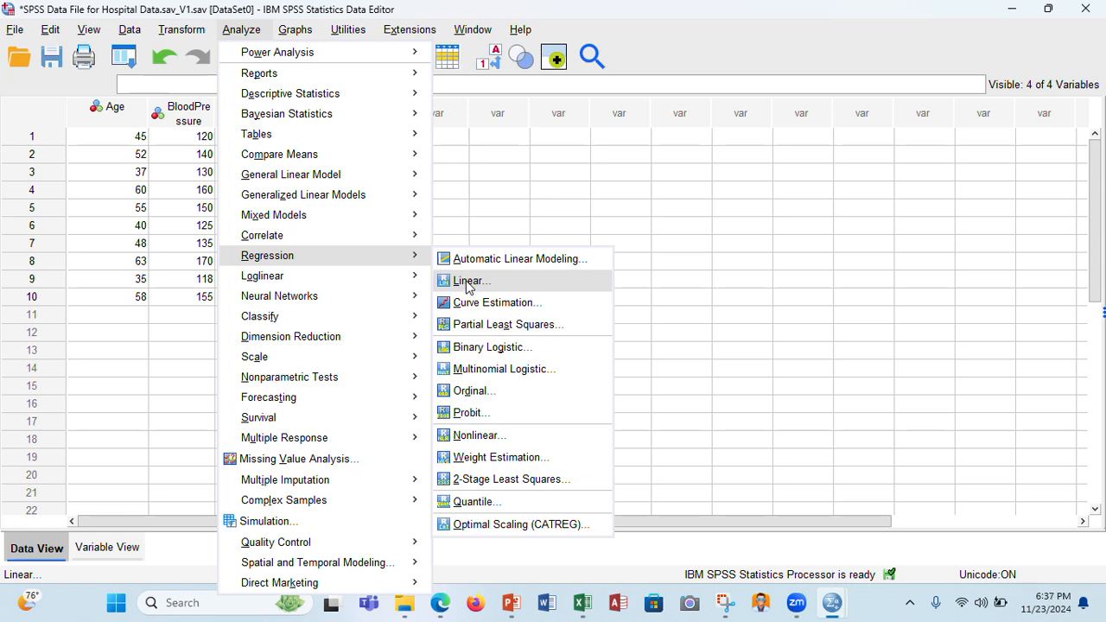
In SPSS, start a Linear Regression analysis and assign Risk Score as the dependent variable.
left_click(468, 281)
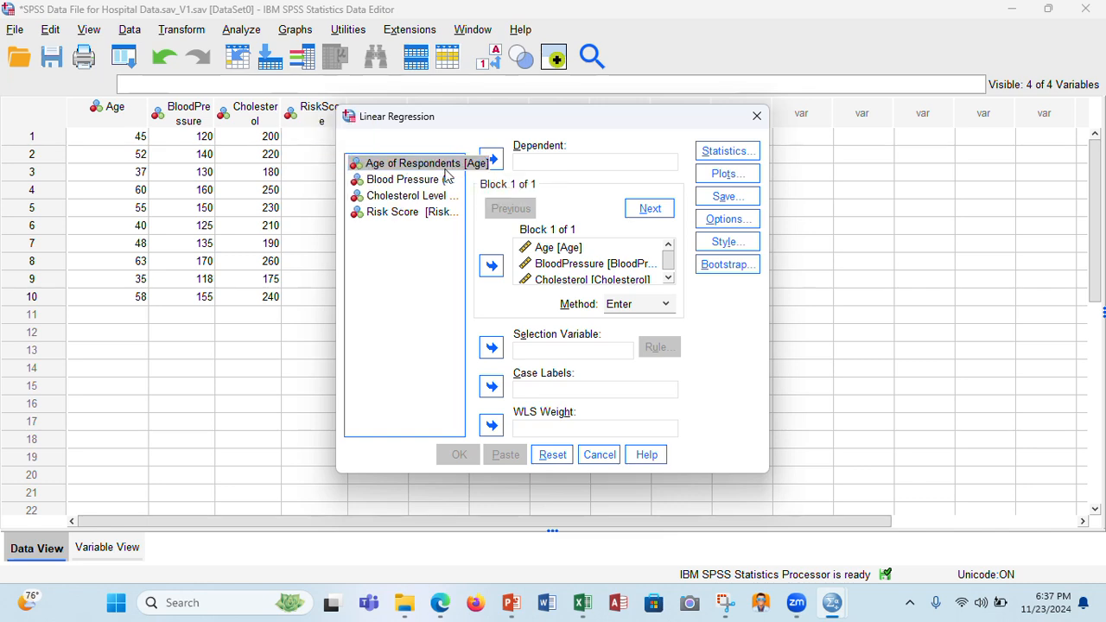
left_click(415, 211)
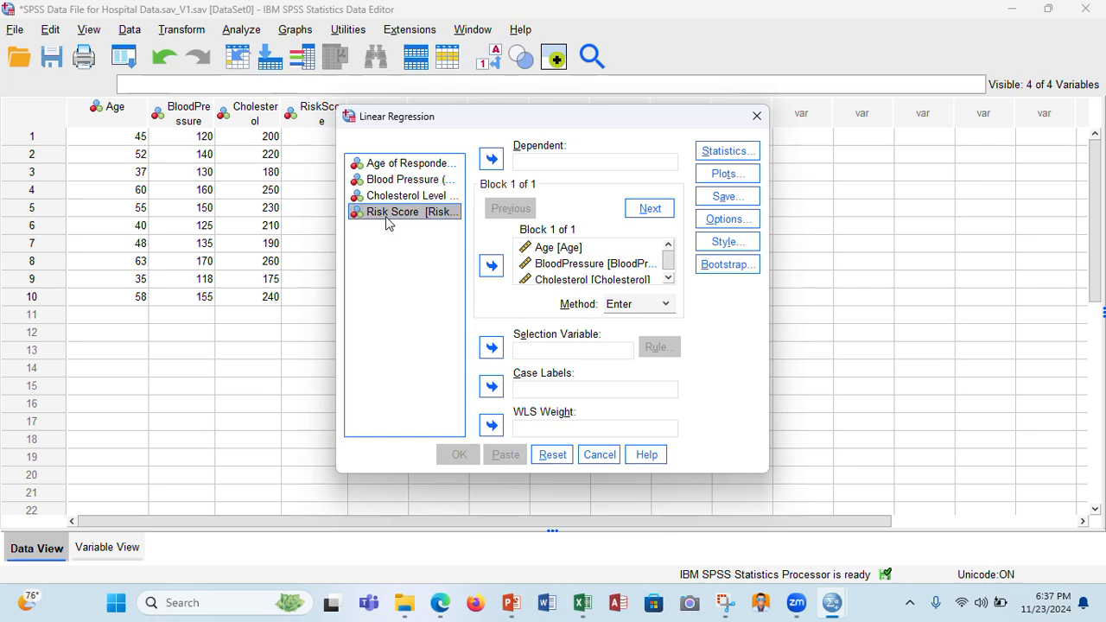
left_click(490, 159)
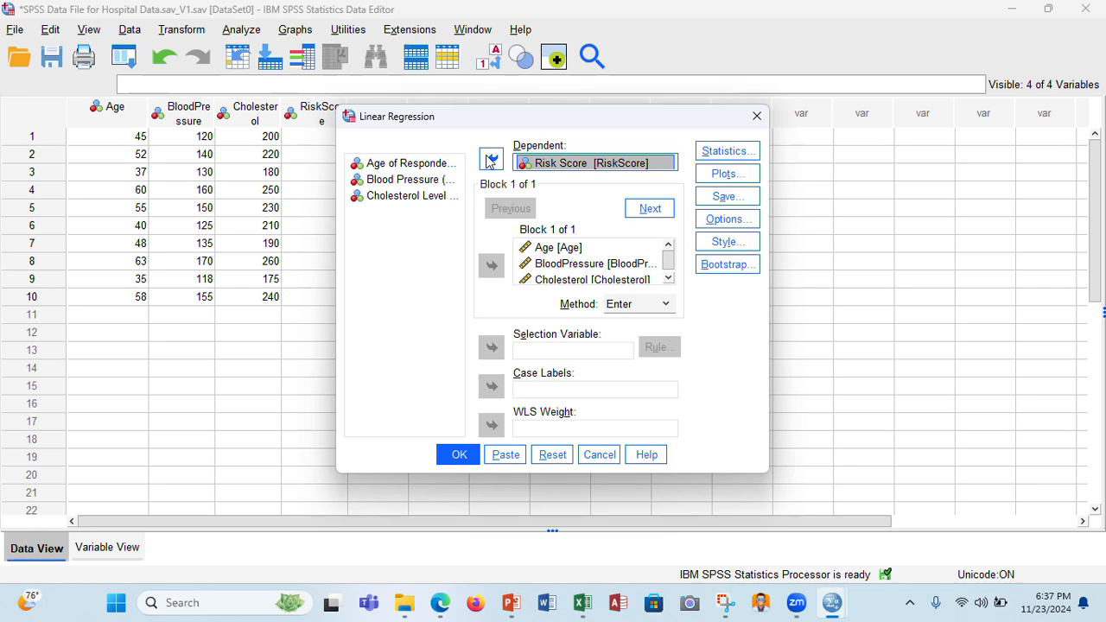
Add Age of Respondents, Blood Pressure and Cholesterol Level together to Block 1 as the regression's independent variables.
left_click(404, 167)
left_click(405, 164)
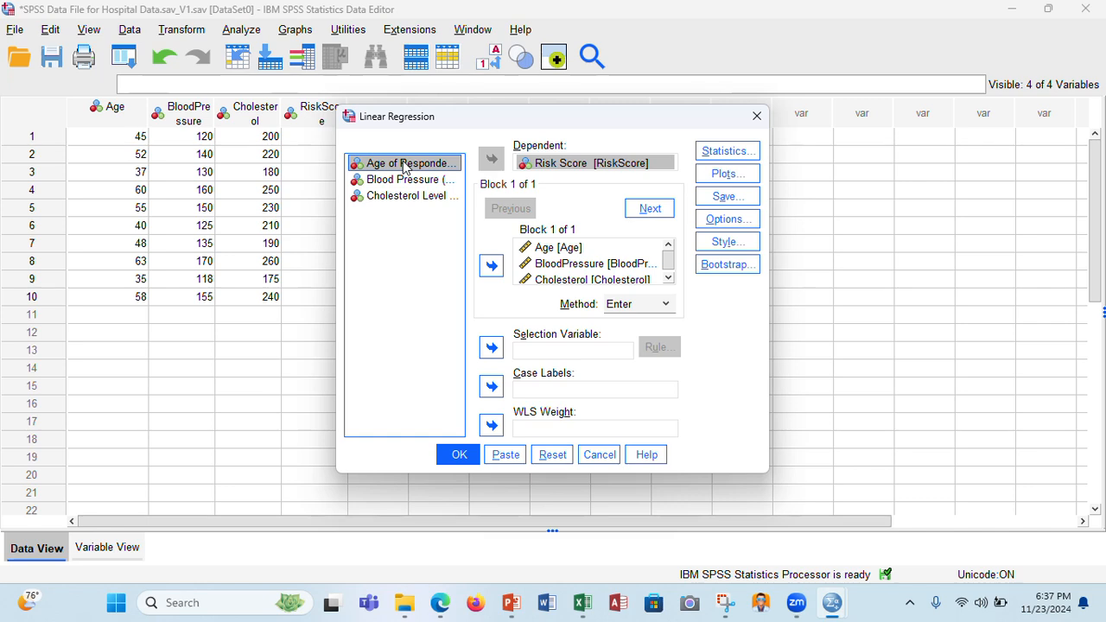
left_click(408, 197, "shift")
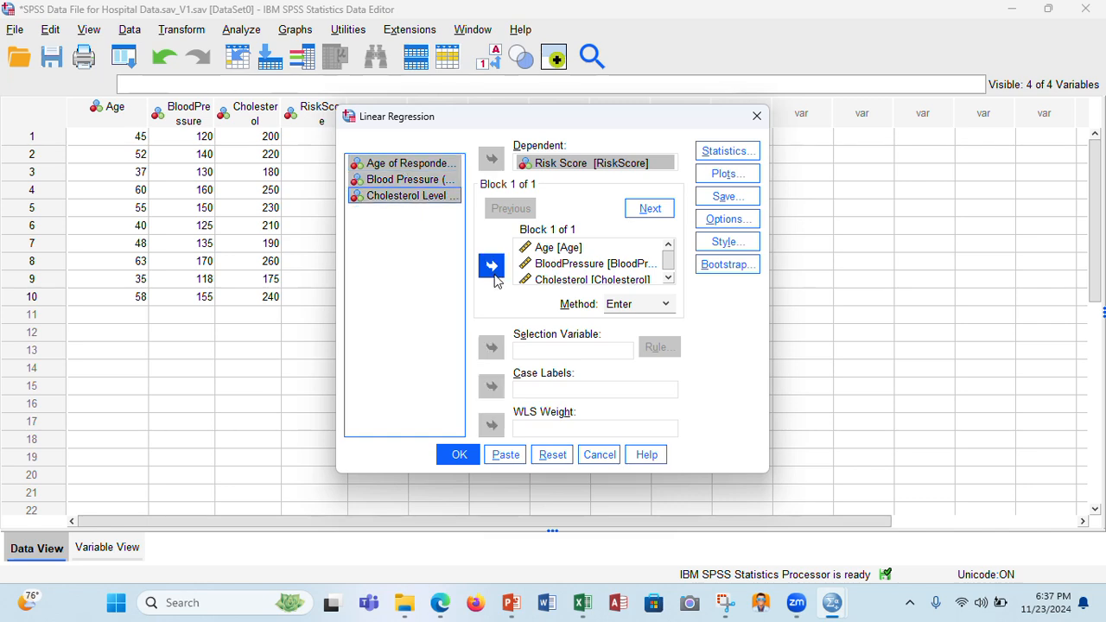
left_click(378, 170)
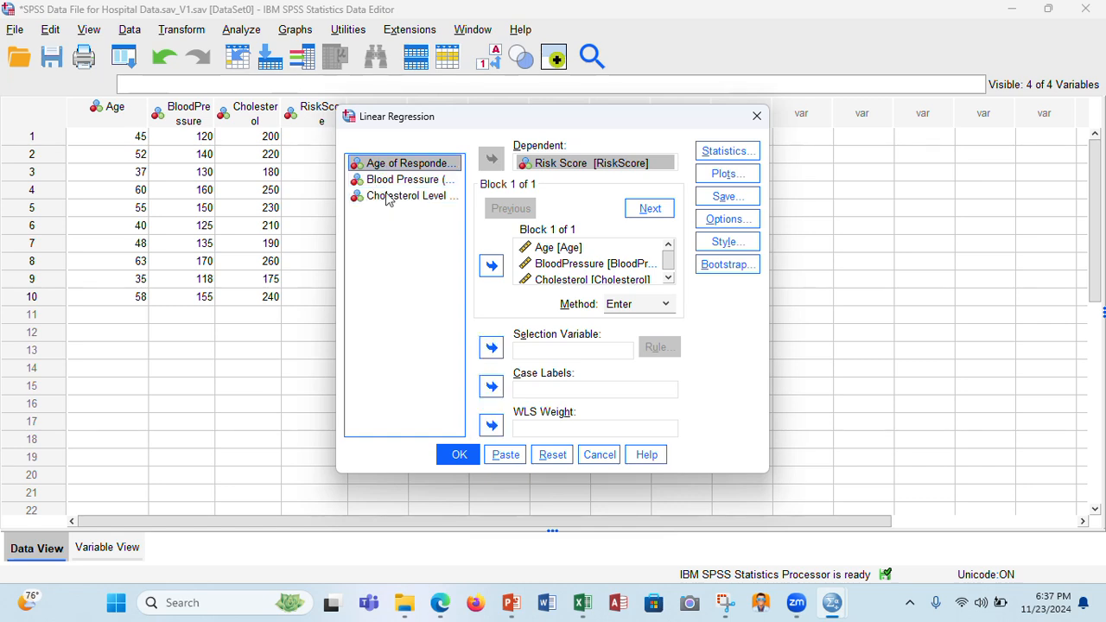
left_click(400, 200, "shift")
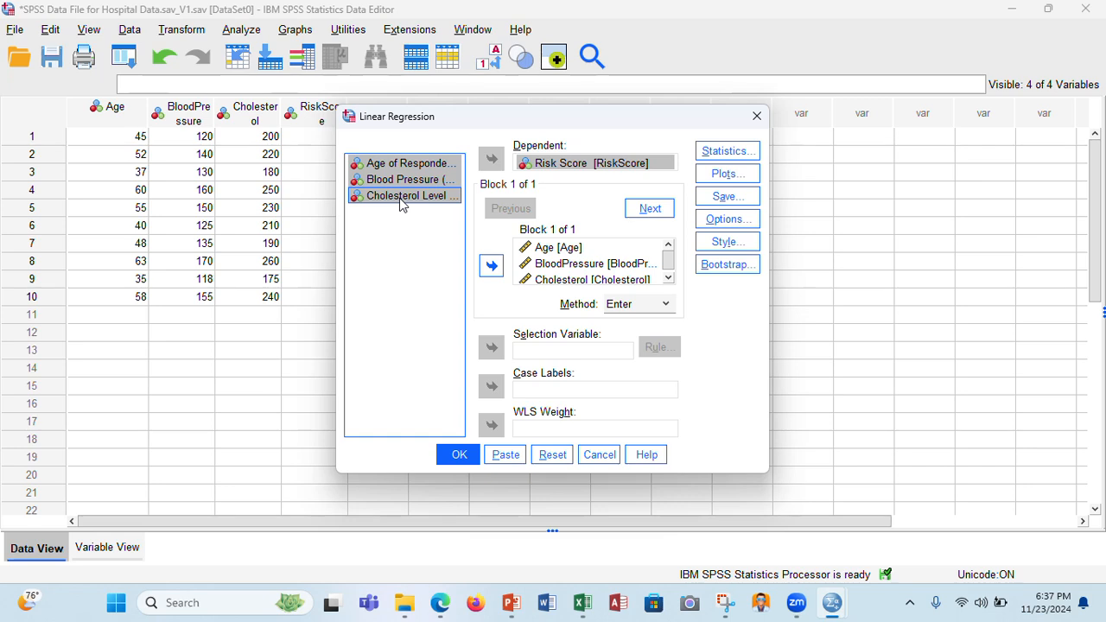
left_click(491, 266)
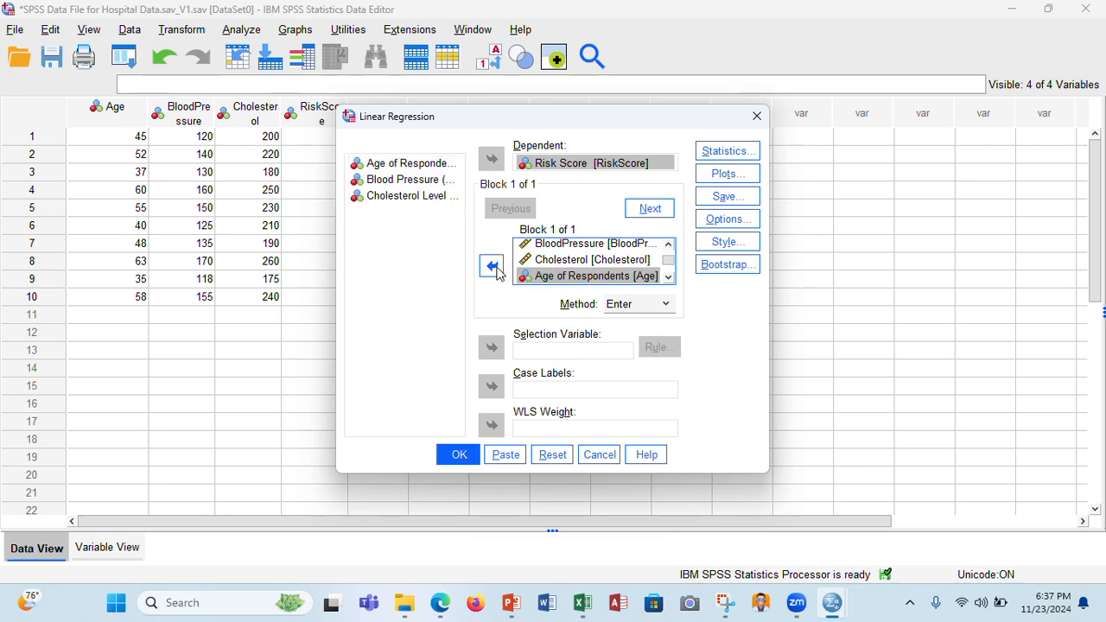
Remove all the existing and duplicate independent variables from Block 1 of the linear regression.
left_click(491, 267)
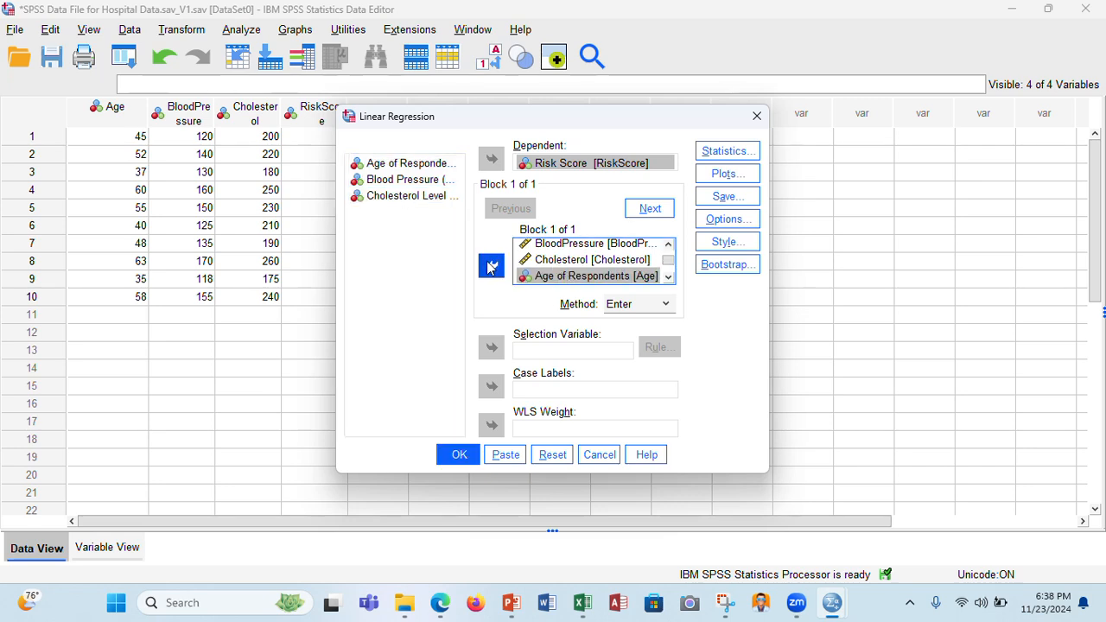
left_click(556, 263)
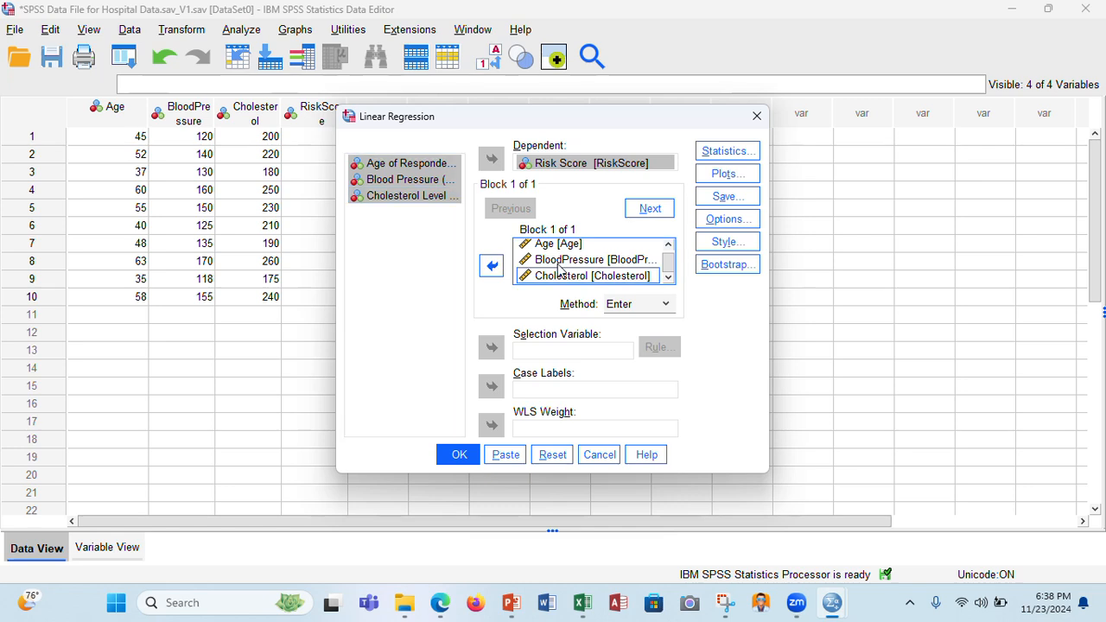
left_click(491, 266)
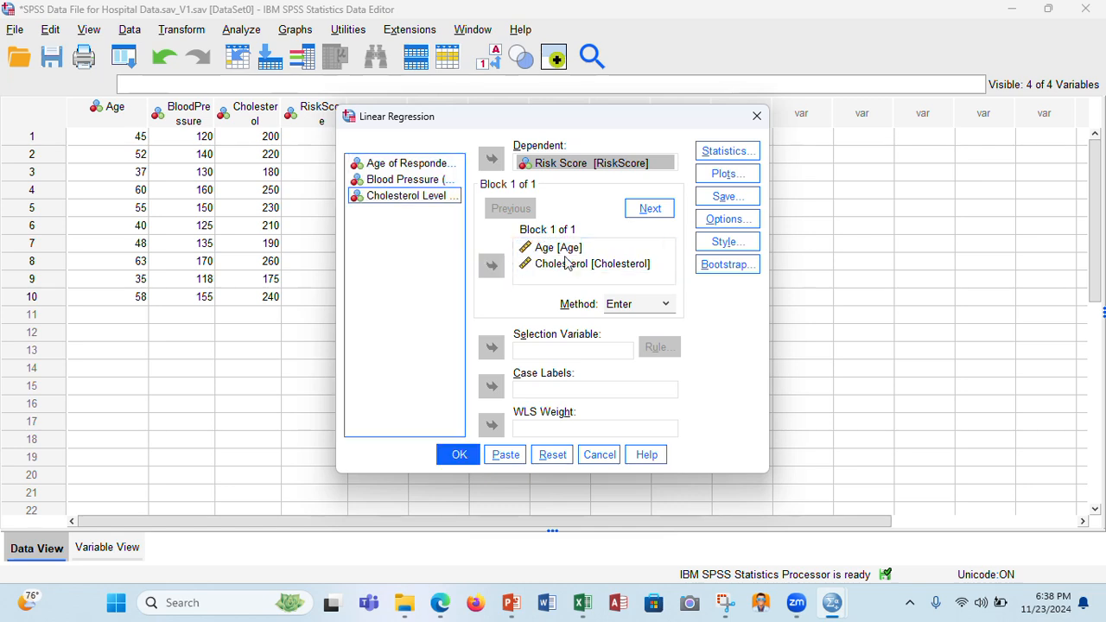
left_click(562, 264)
left_click(491, 266)
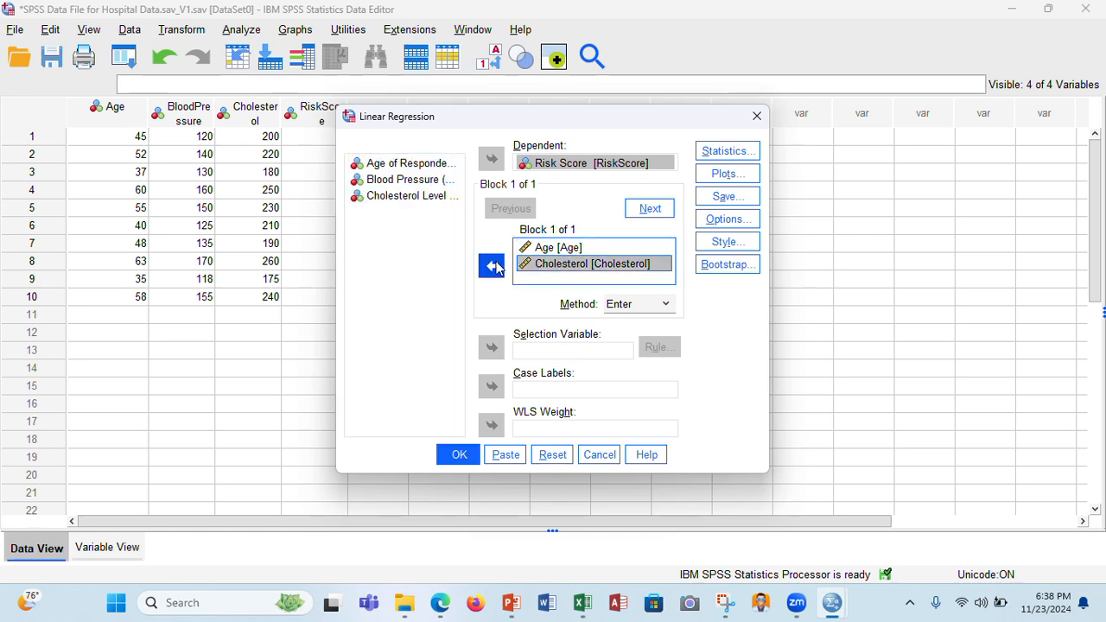
left_click(563, 257)
left_click(491, 266)
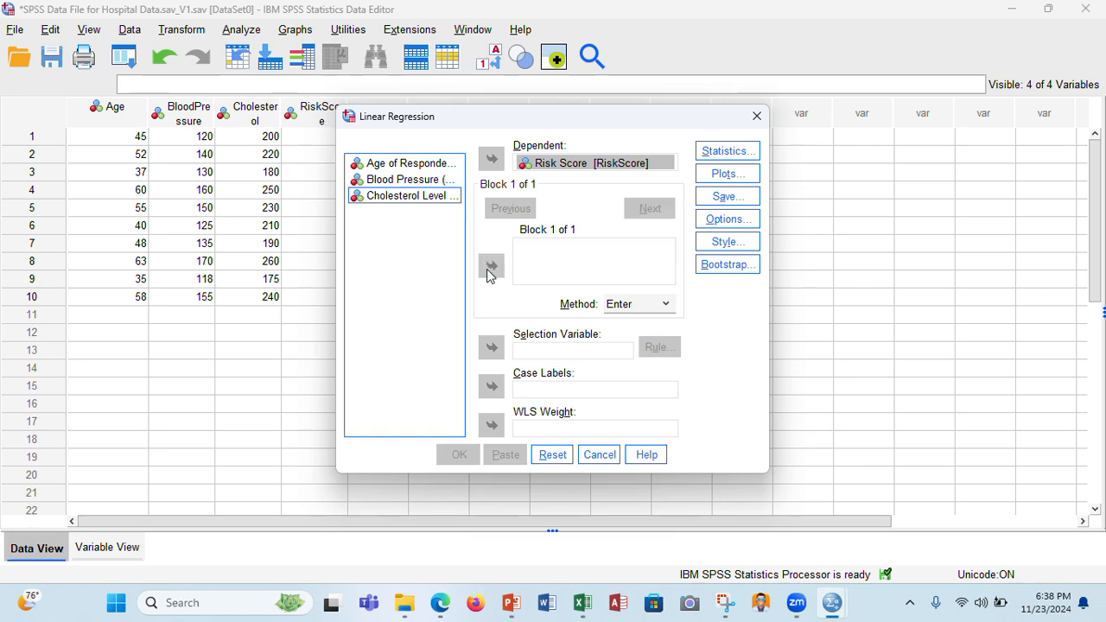
Add Age of Respondents, Blood Pressure (mmHg) and Cholesterol Level together to the emptied Block 1 as independent variables.
left_click(377, 168)
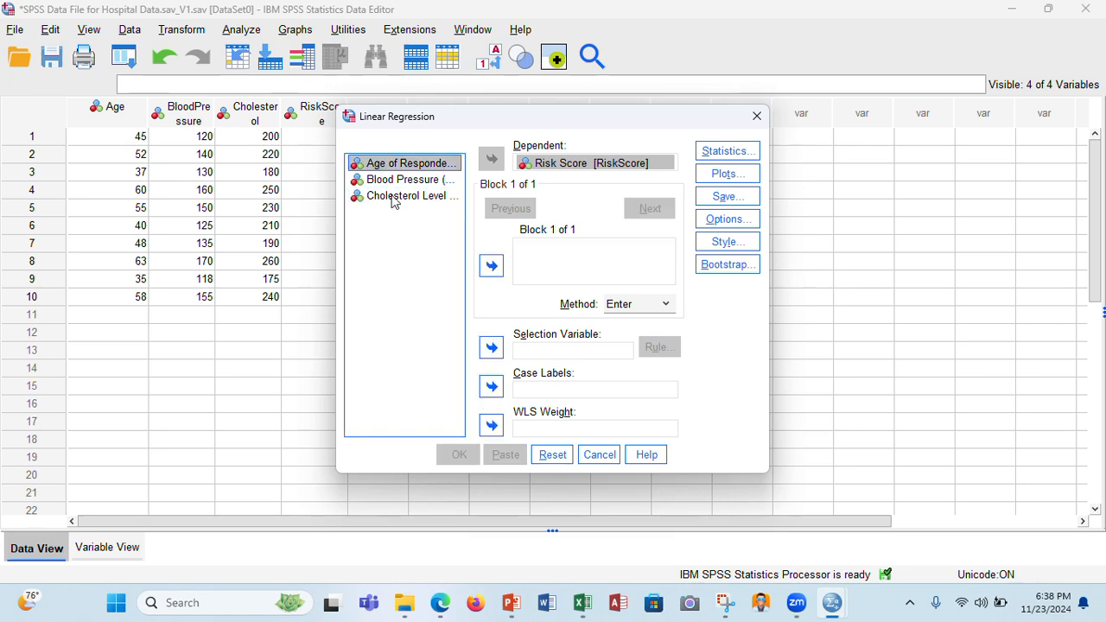
left_click(393, 197, "shift")
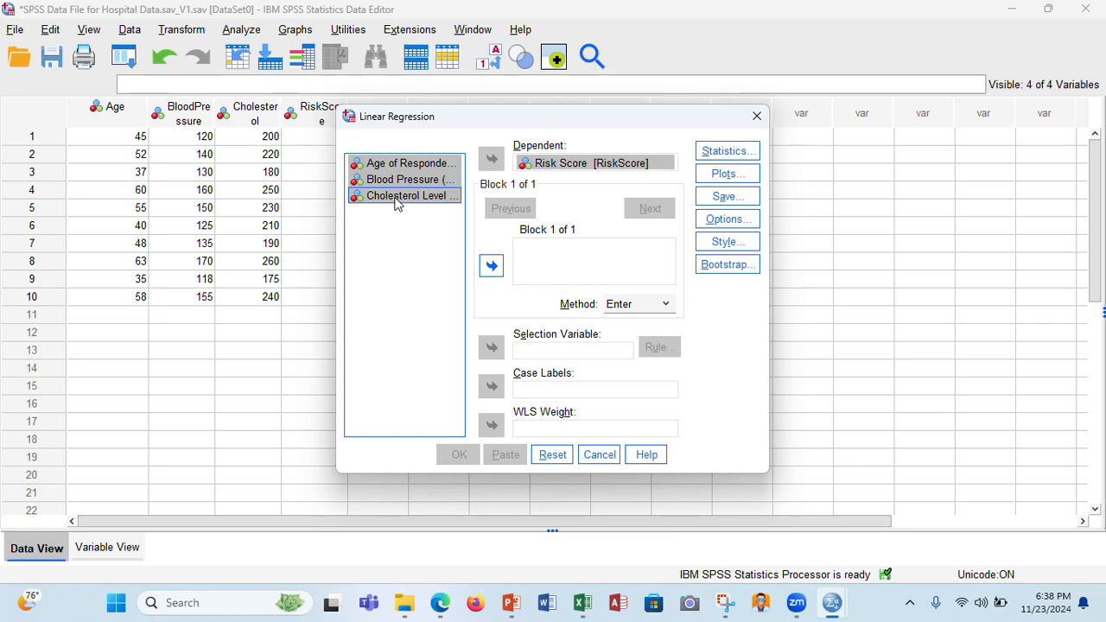
left_click(492, 268)
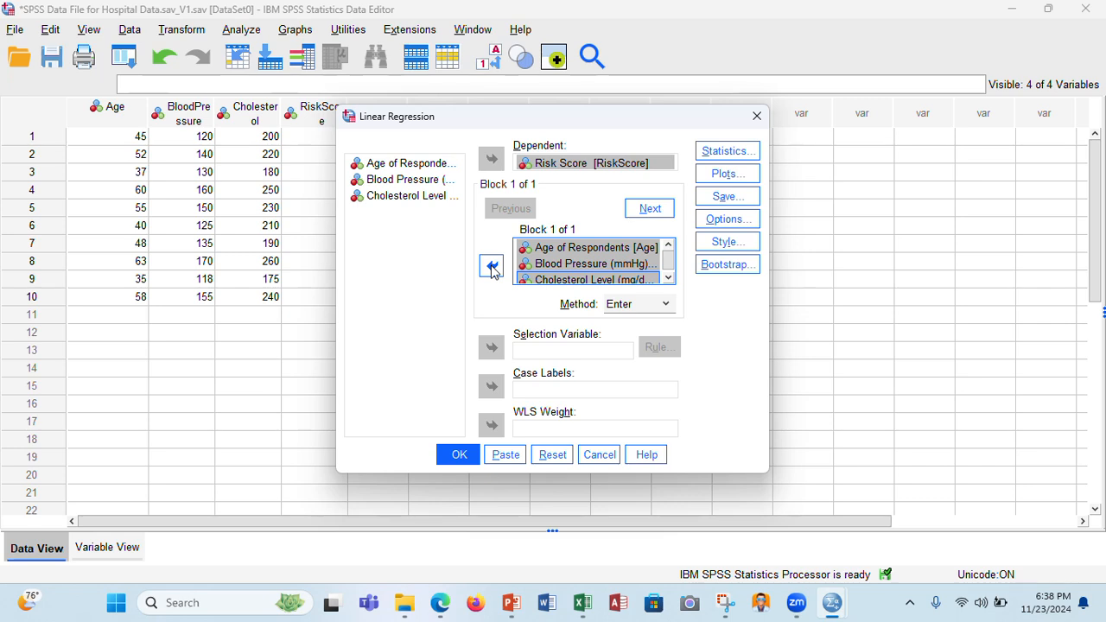
left_click(404, 164)
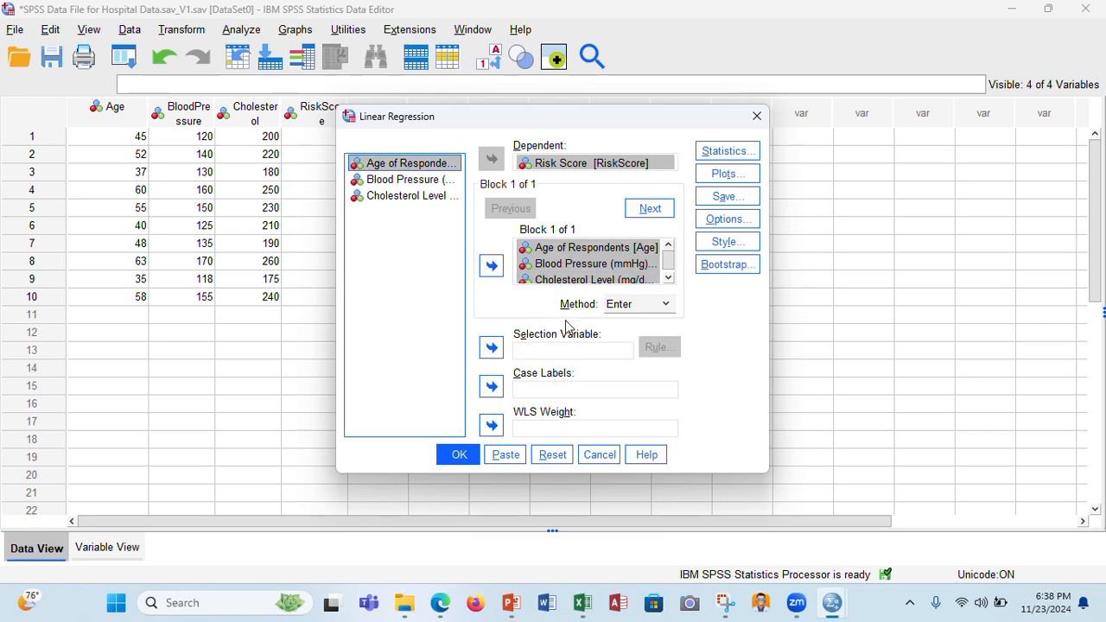
Configure the regression statistics to include estimates, 95% confidence intervals, model fit, R squared change and descriptives.
left_click(725, 156)
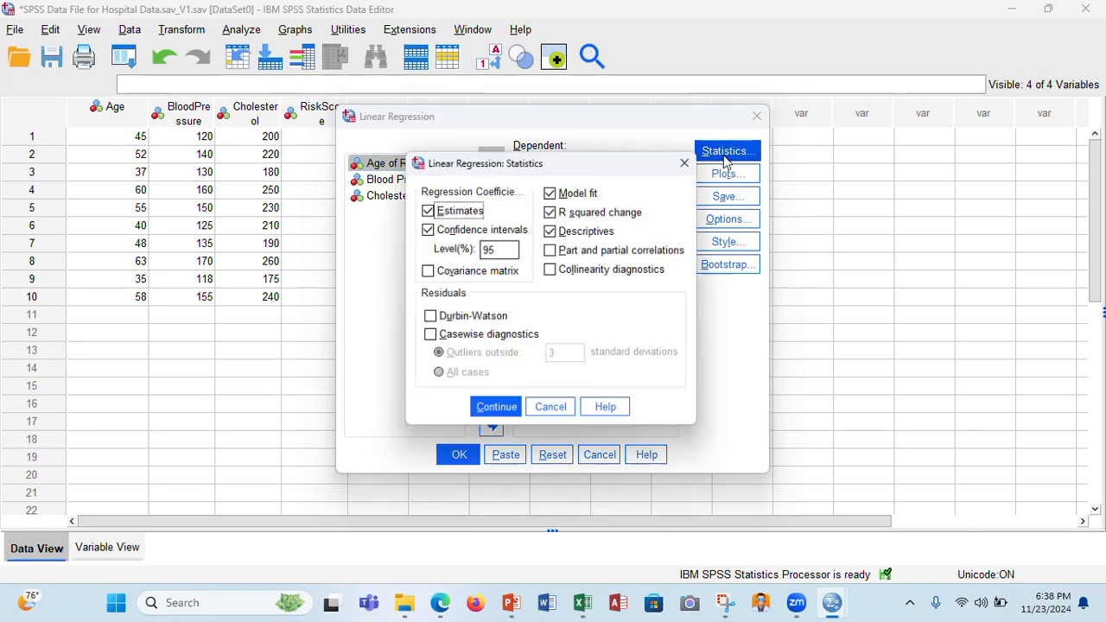
left_click(553, 213)
left_click(552, 231)
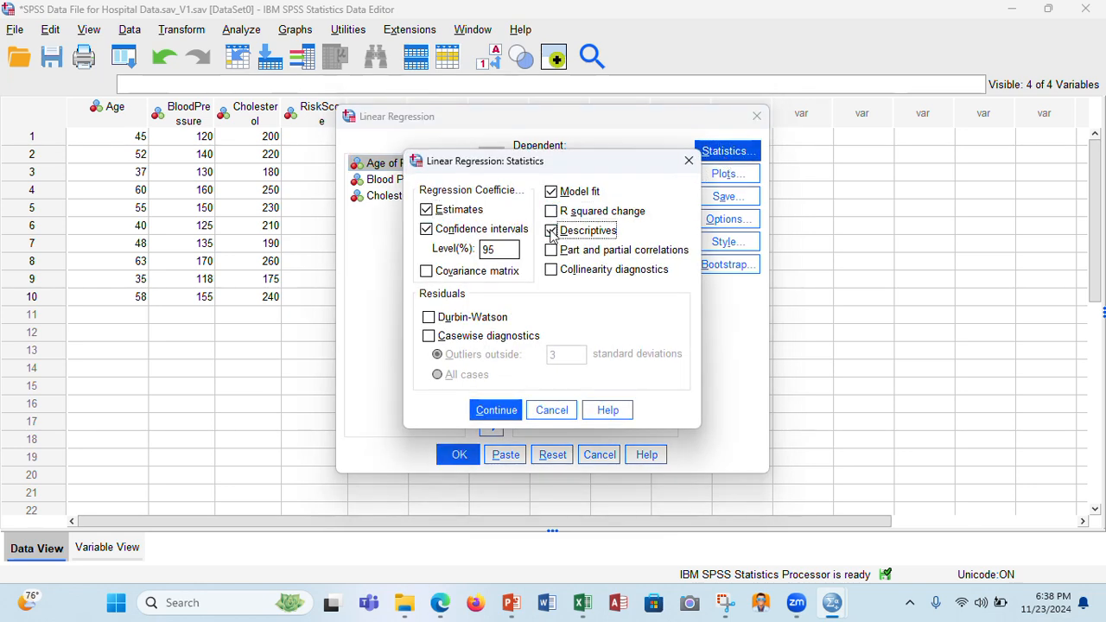
left_click(427, 231)
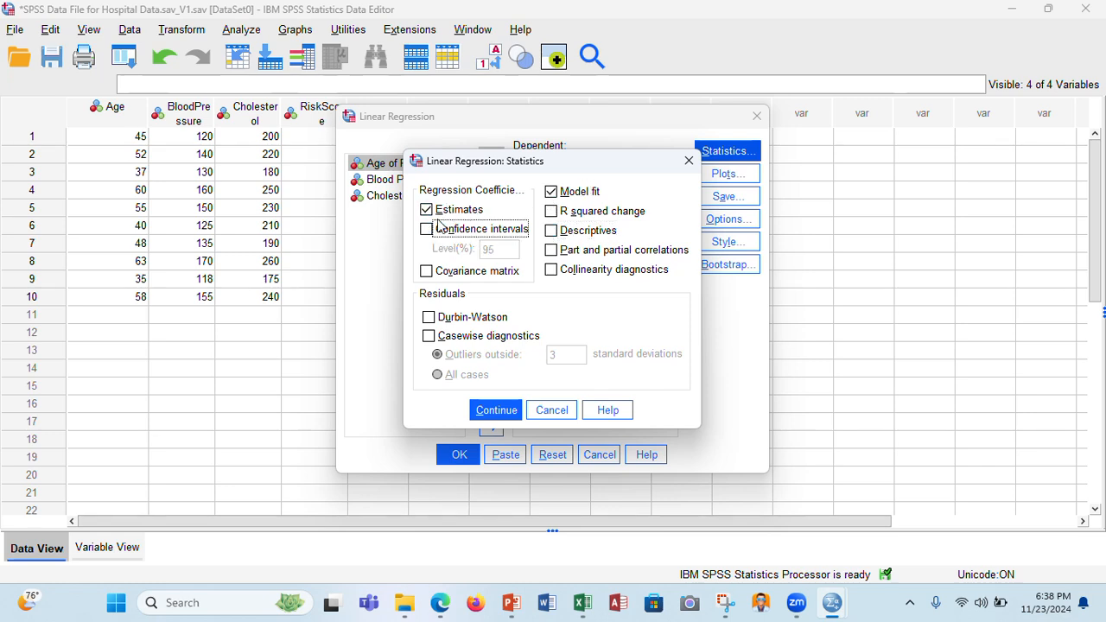
left_click(551, 212)
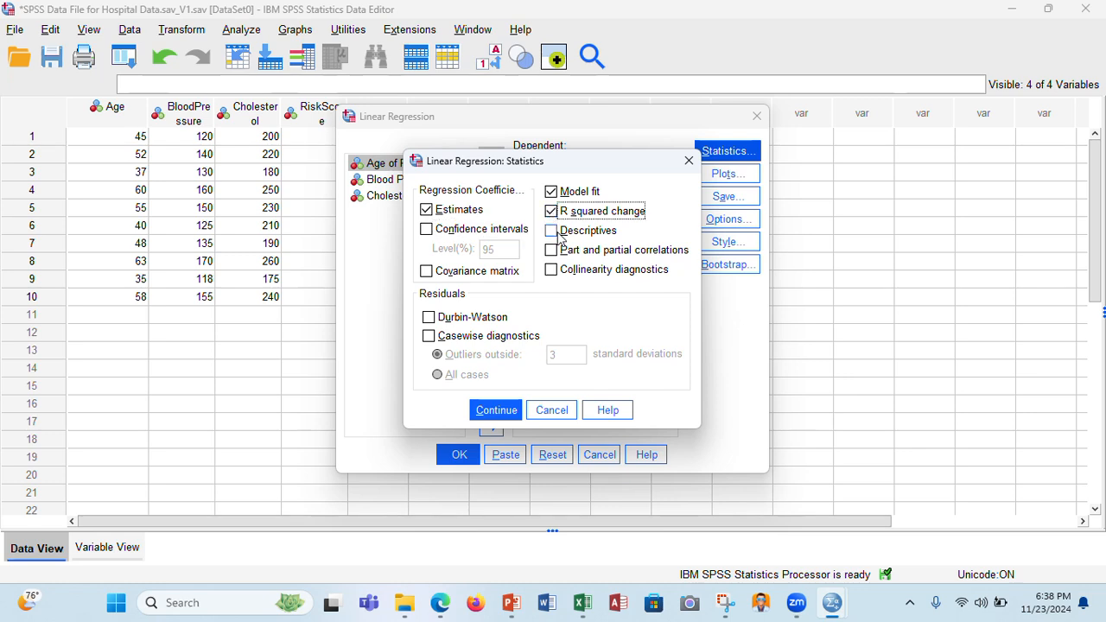
left_click(552, 231)
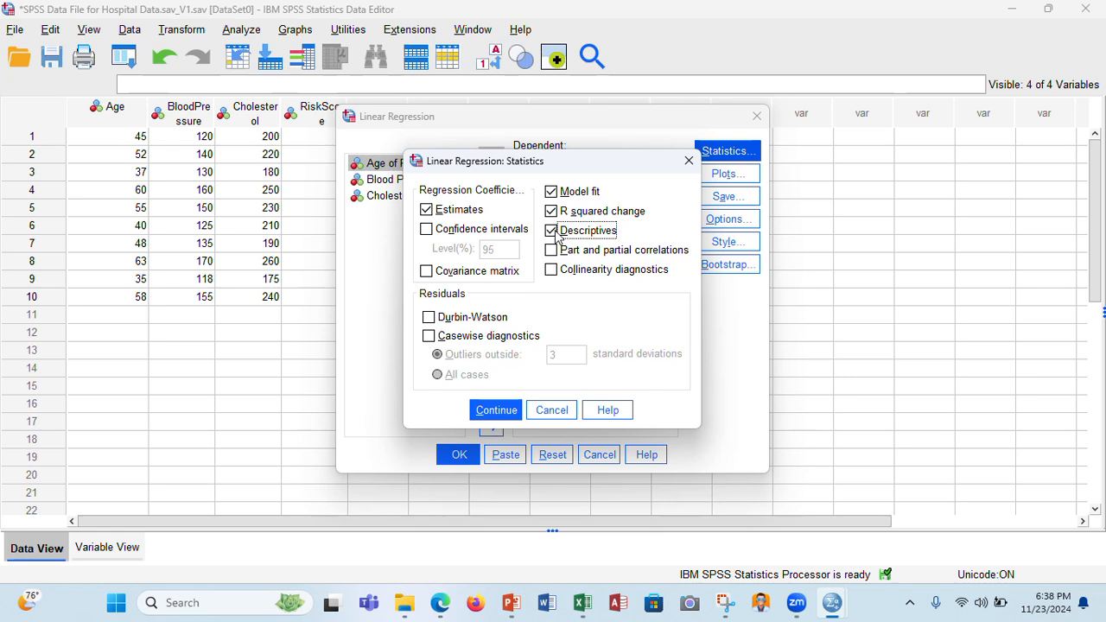
left_click(427, 230)
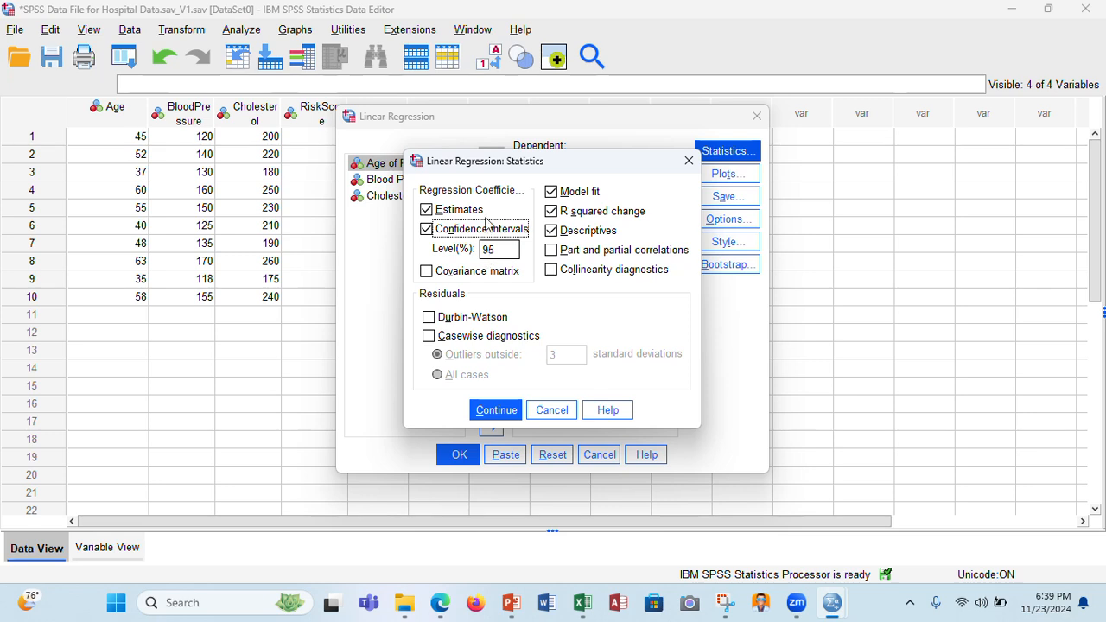
left_click(503, 412)
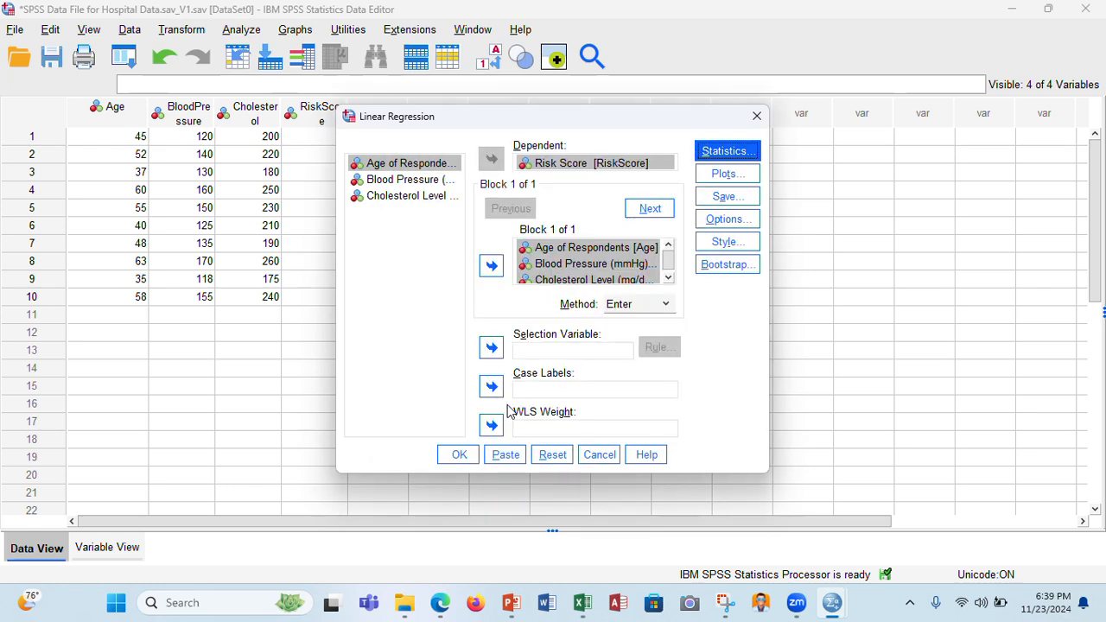
Set the standardized residual plots to include both the histogram and the normal probability plot.
left_click(714, 176)
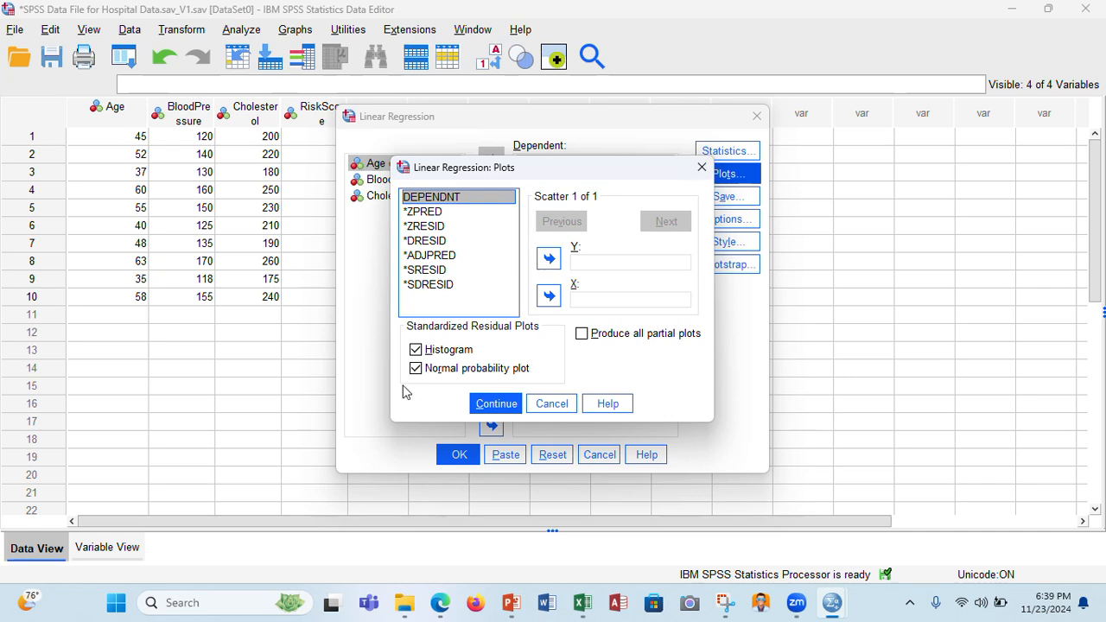
left_click(416, 368)
left_click(416, 349)
left_click(417, 369)
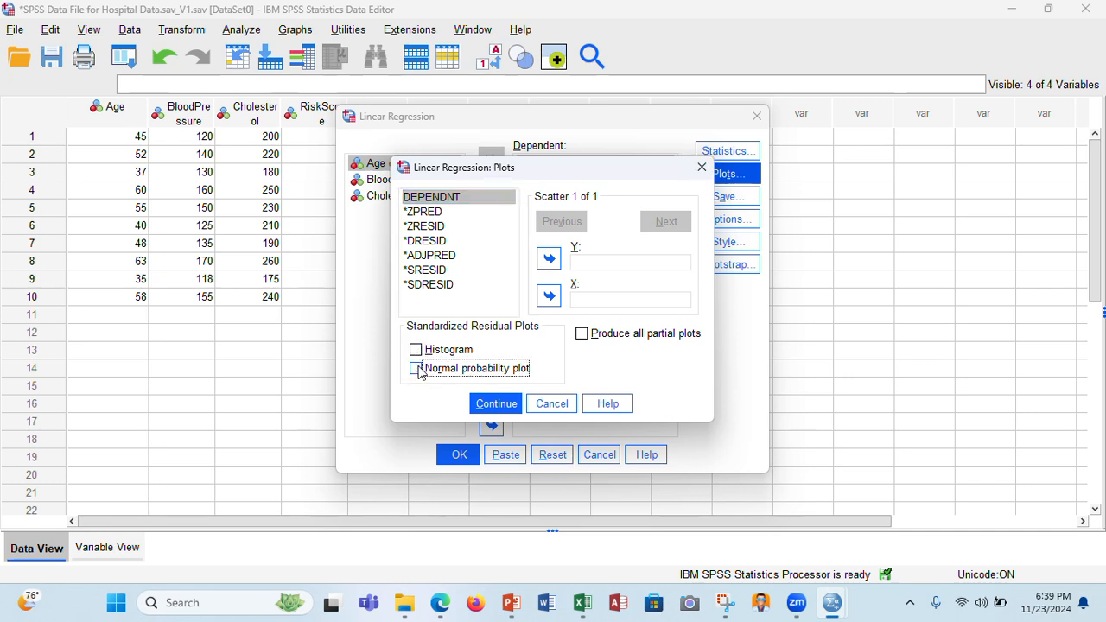
left_click(417, 350)
left_click(417, 350)
left_click(417, 351)
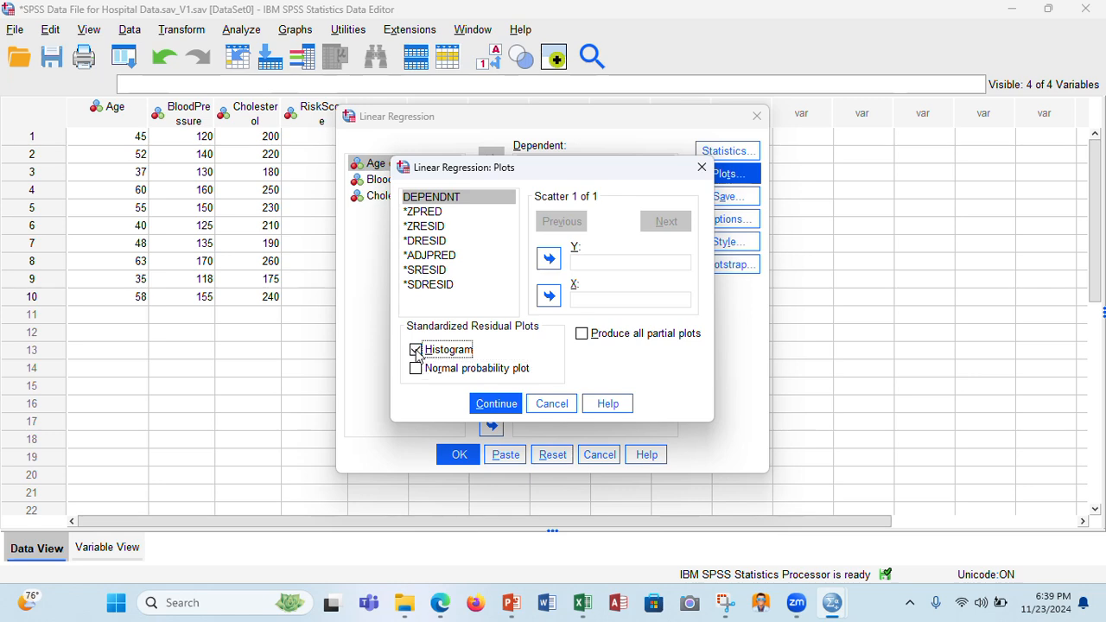
left_click(417, 369)
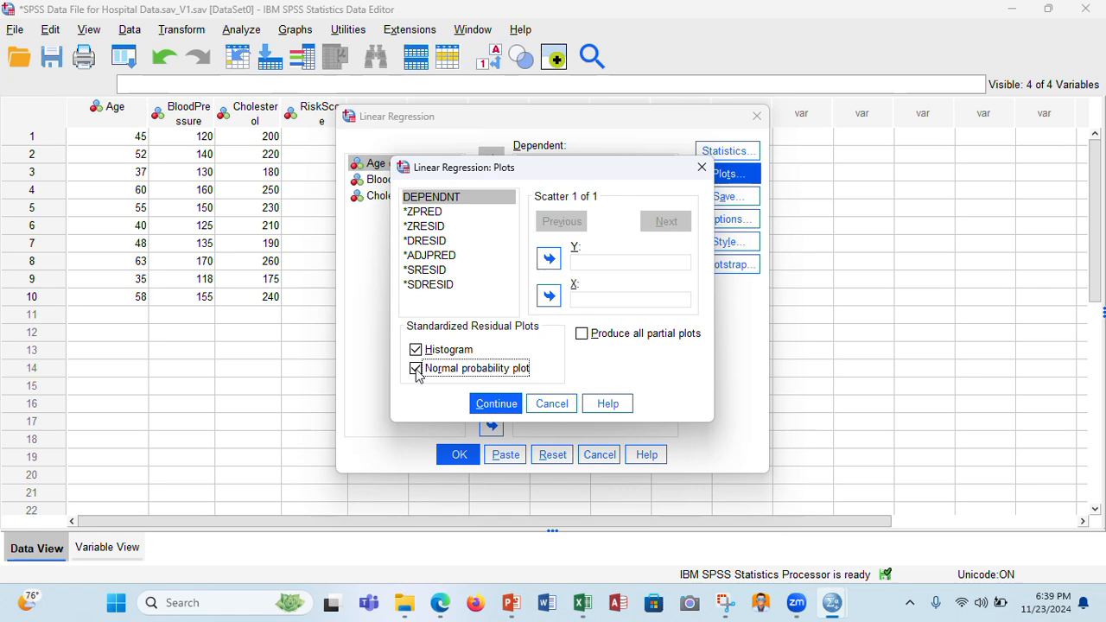
left_click(496, 408)
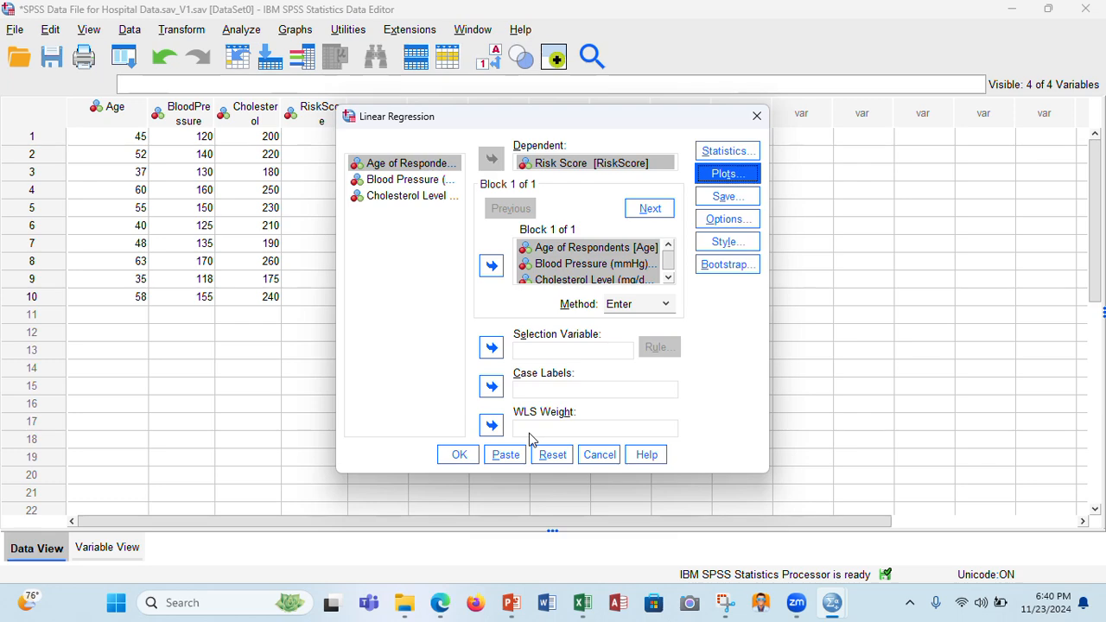
Run the linear regression and go to the start of the output document with the regression syntax and descriptive statistics.
left_click(459, 455)
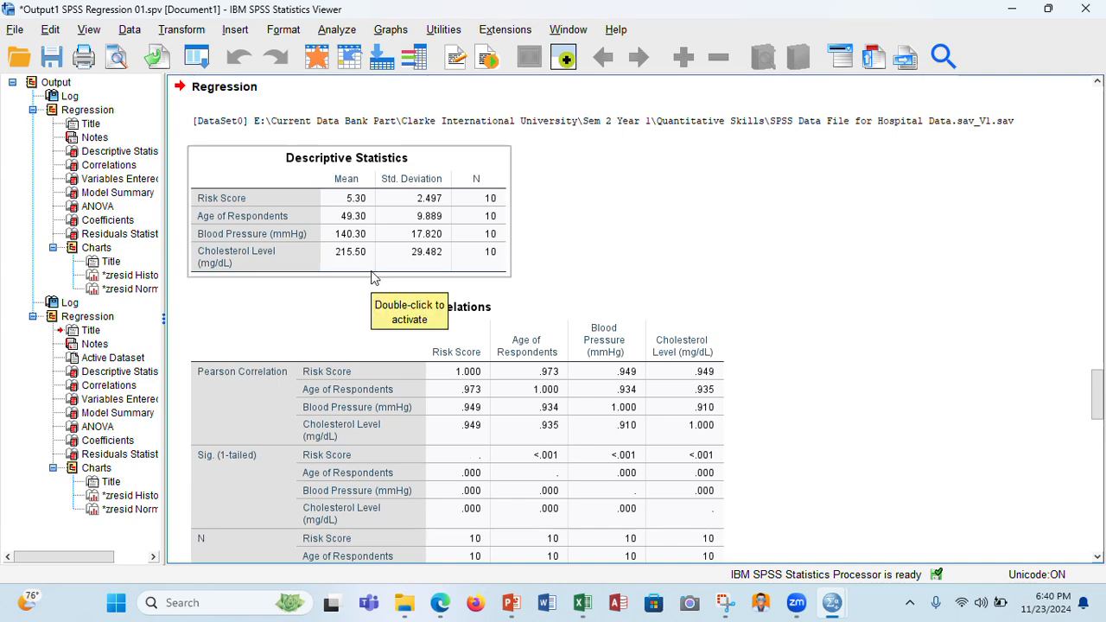
scroll(373, 277, "up", 15)
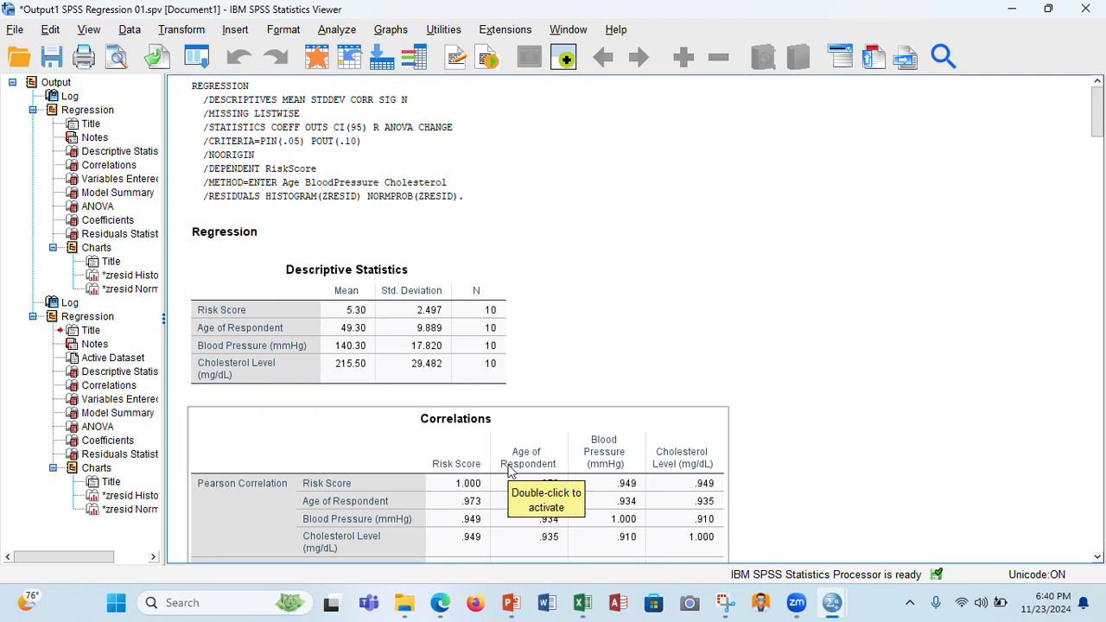
Switch to the Excel Transferred Data workbook, select the Age values A2:A11 to check their average, and return to the SPSS output.
mouse_move(583, 607)
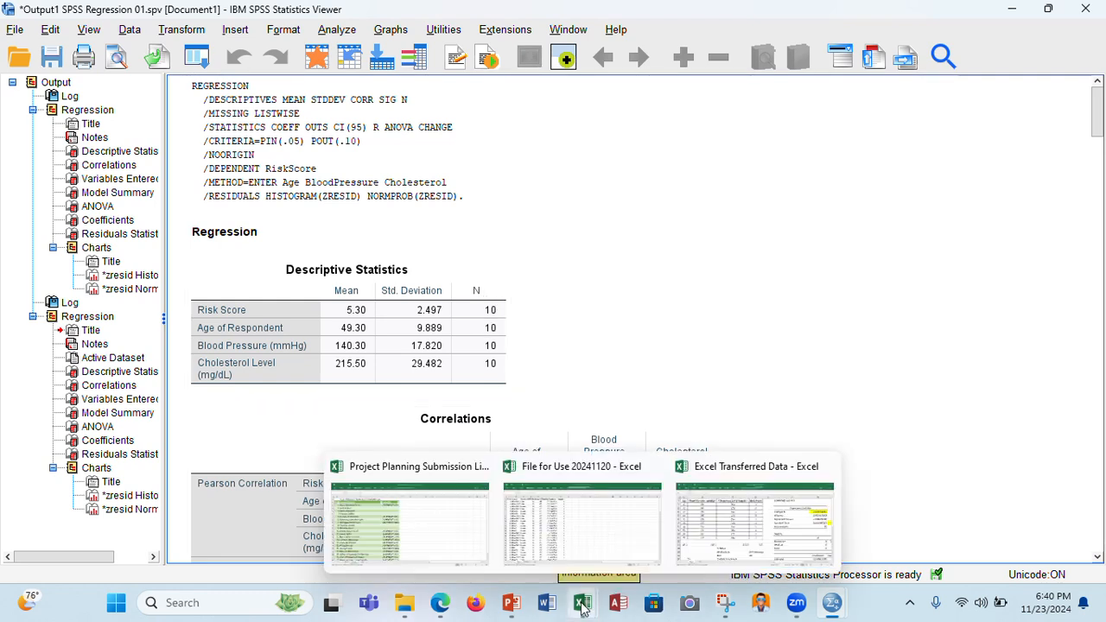
left_click(724, 520)
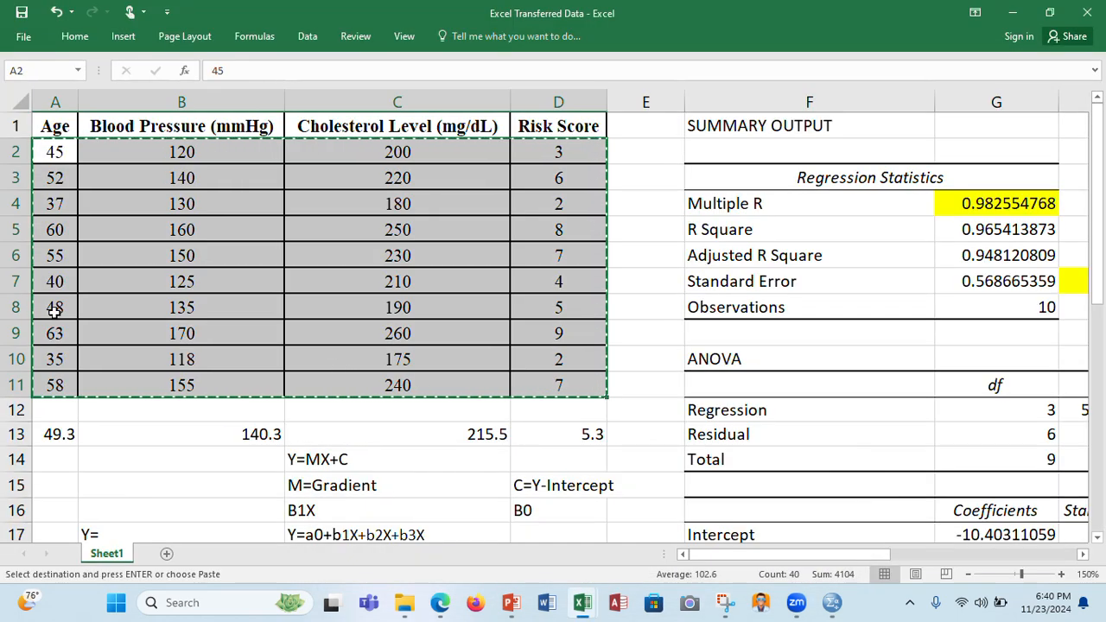
left_click(52, 146)
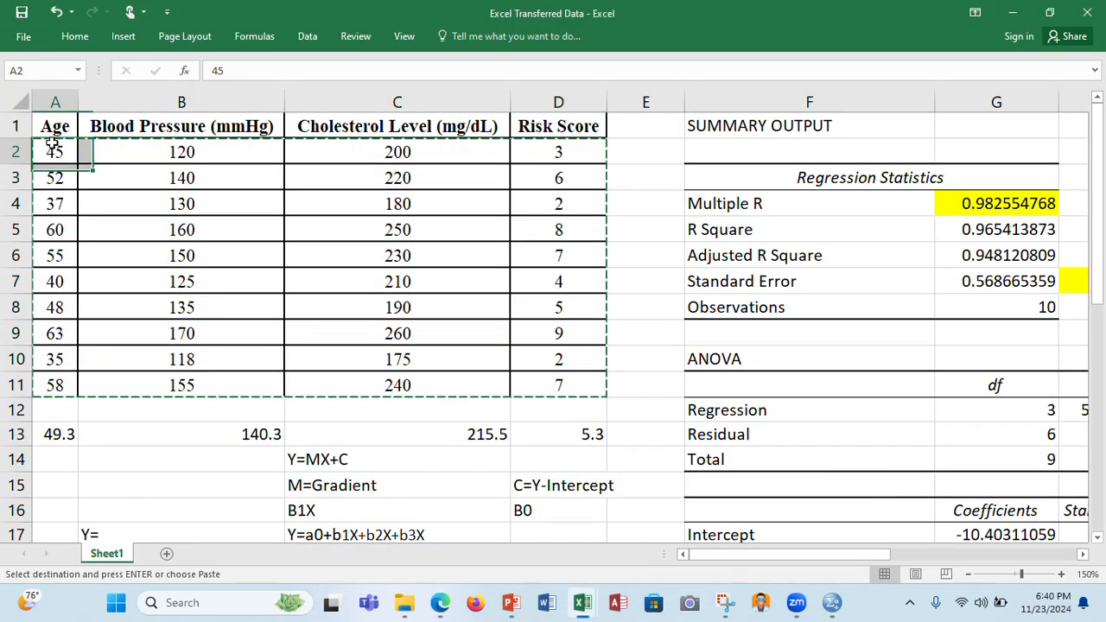
left_click_drag(52, 145, 52, 386)
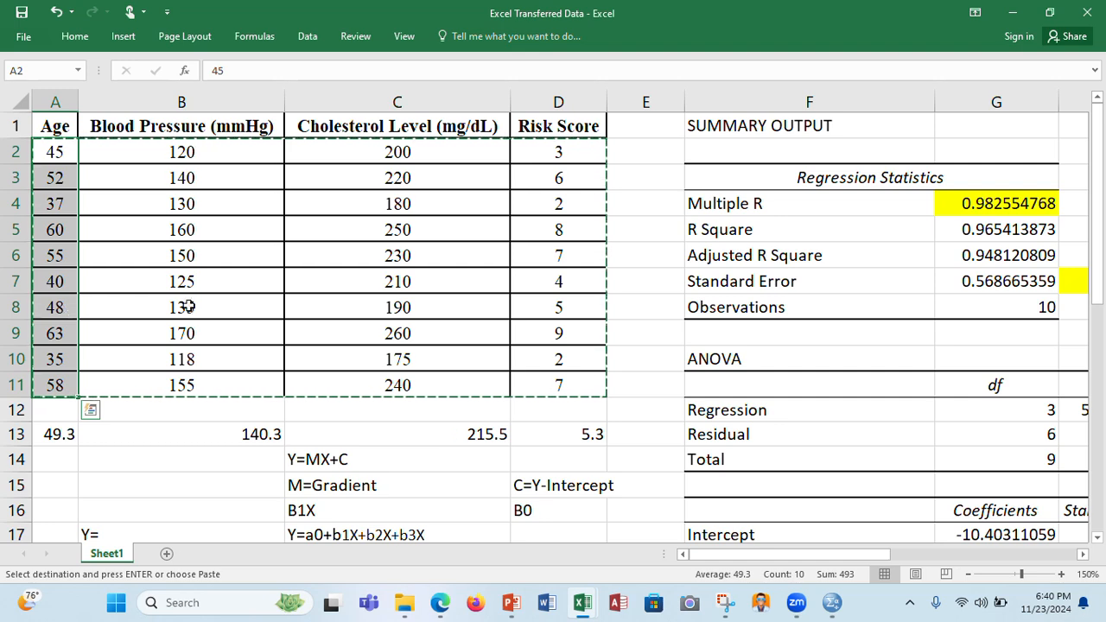
mouse_move(825, 612)
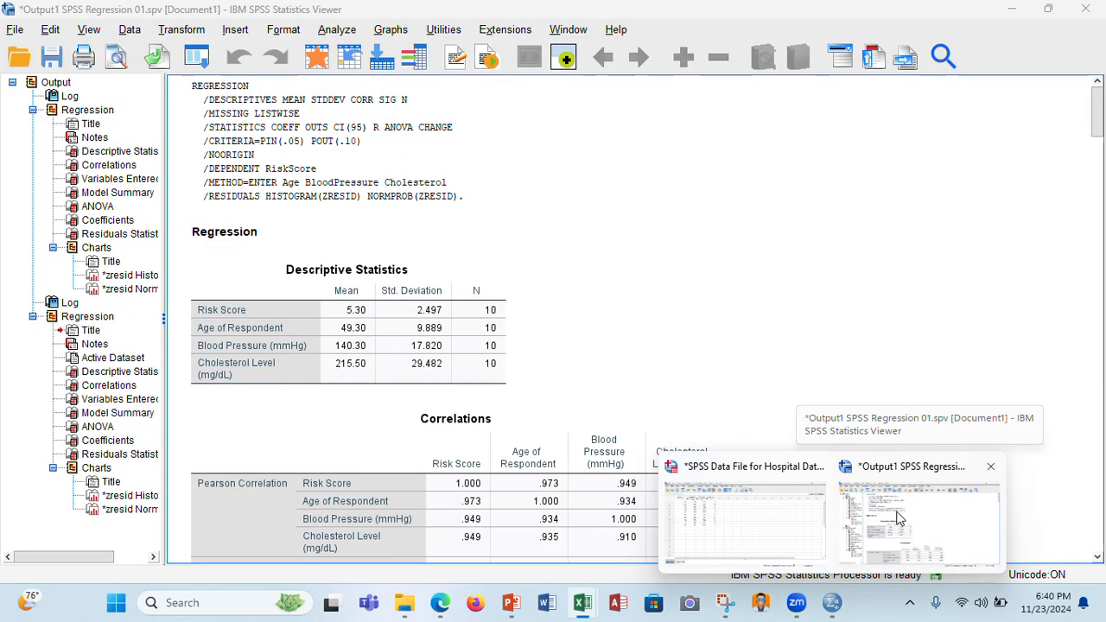
left_click(900, 519)
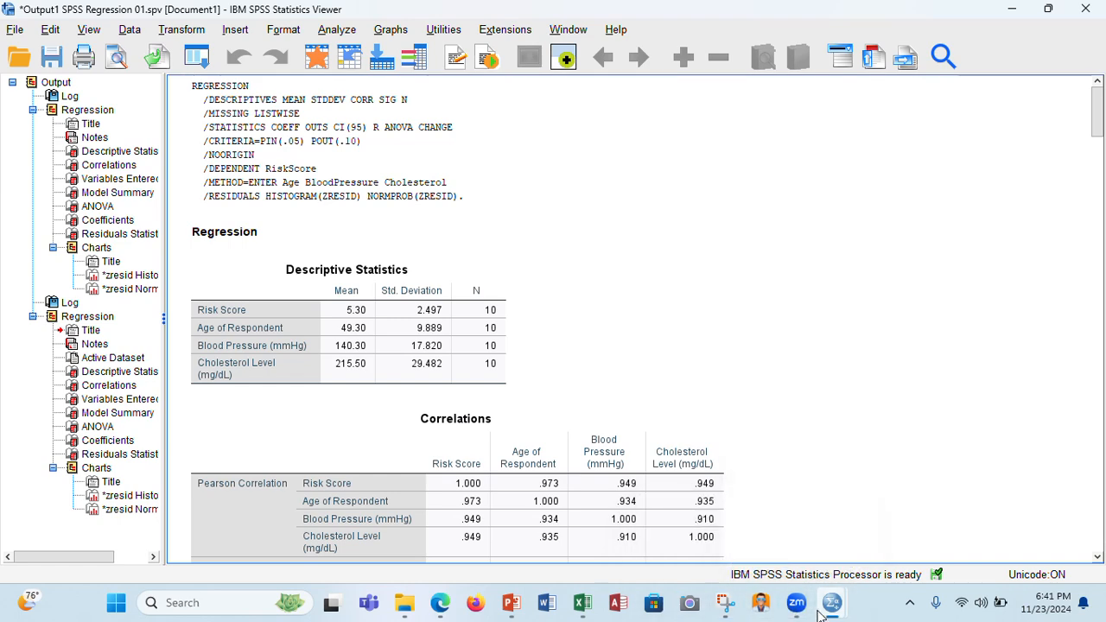
View the SPSS hospital data, then switch to the Excel Transferred Data workbook and inspect the Risk Score average formula in D13.
mouse_move(819, 611)
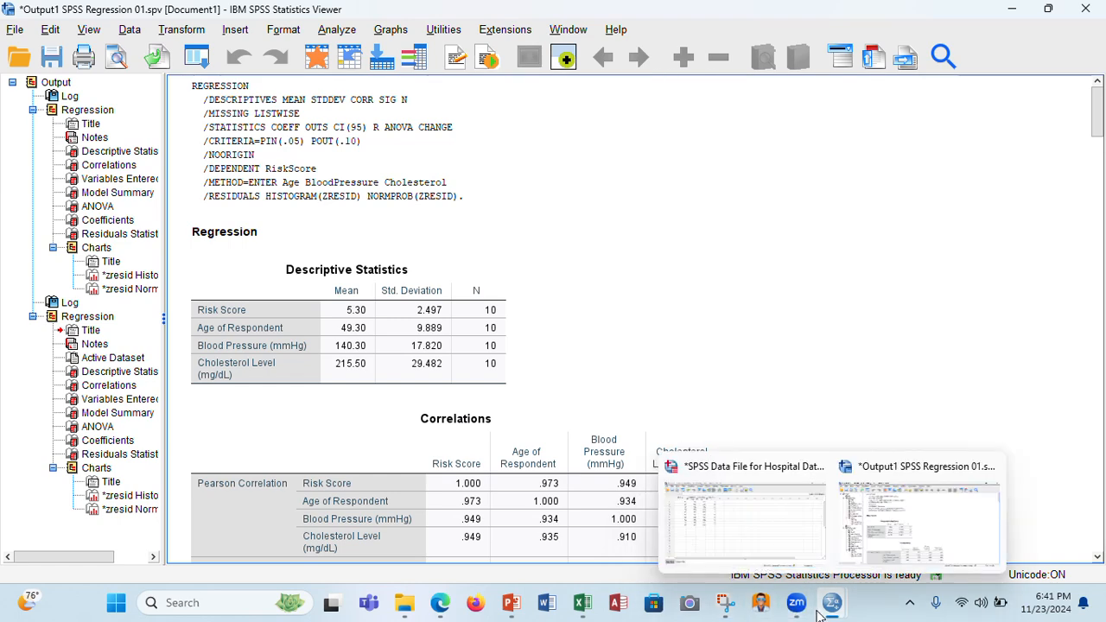
left_click(719, 524)
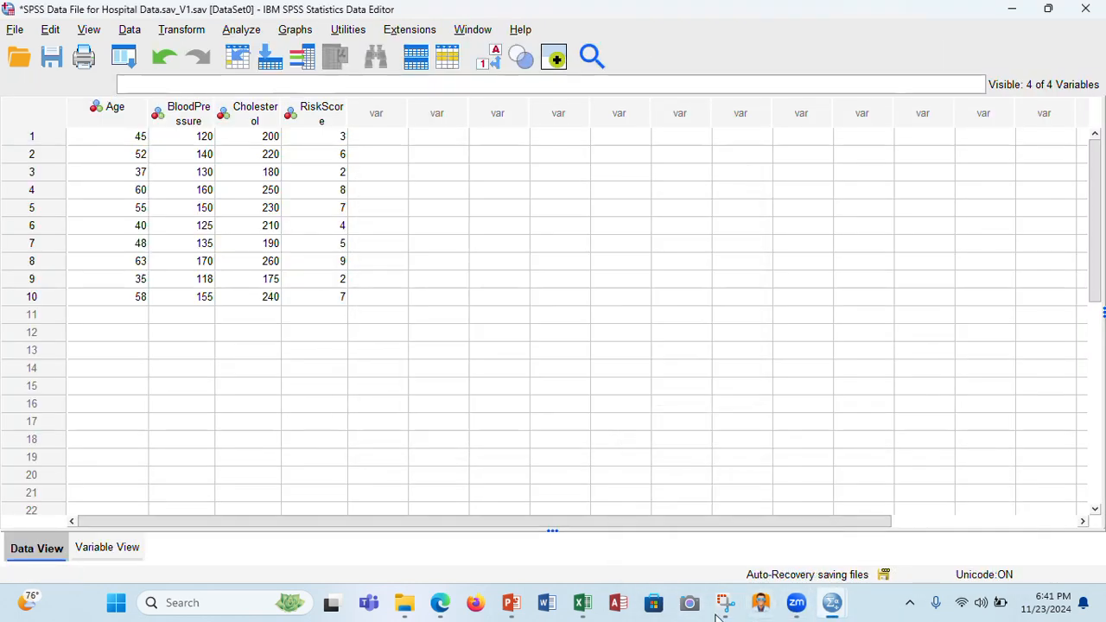
mouse_move(579, 603)
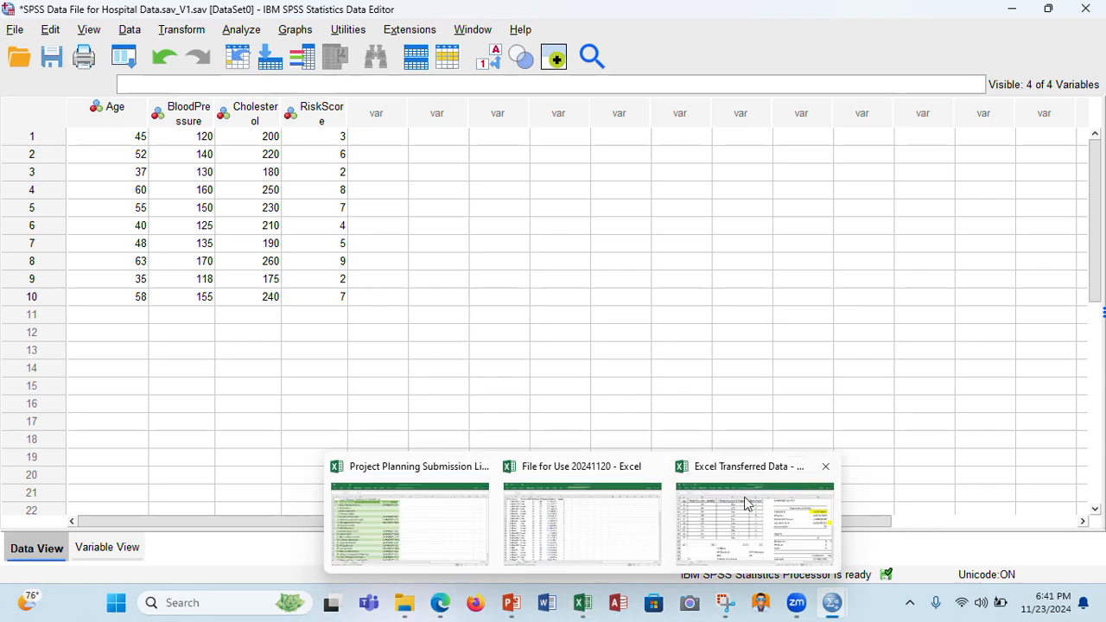
left_click(733, 521)
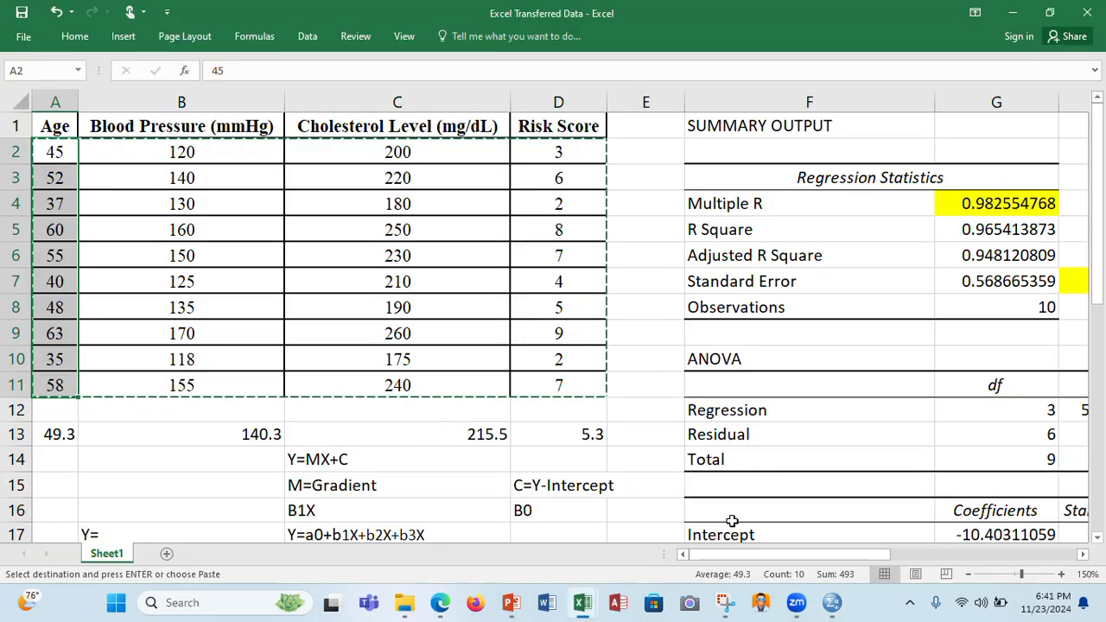
double_click(589, 435)
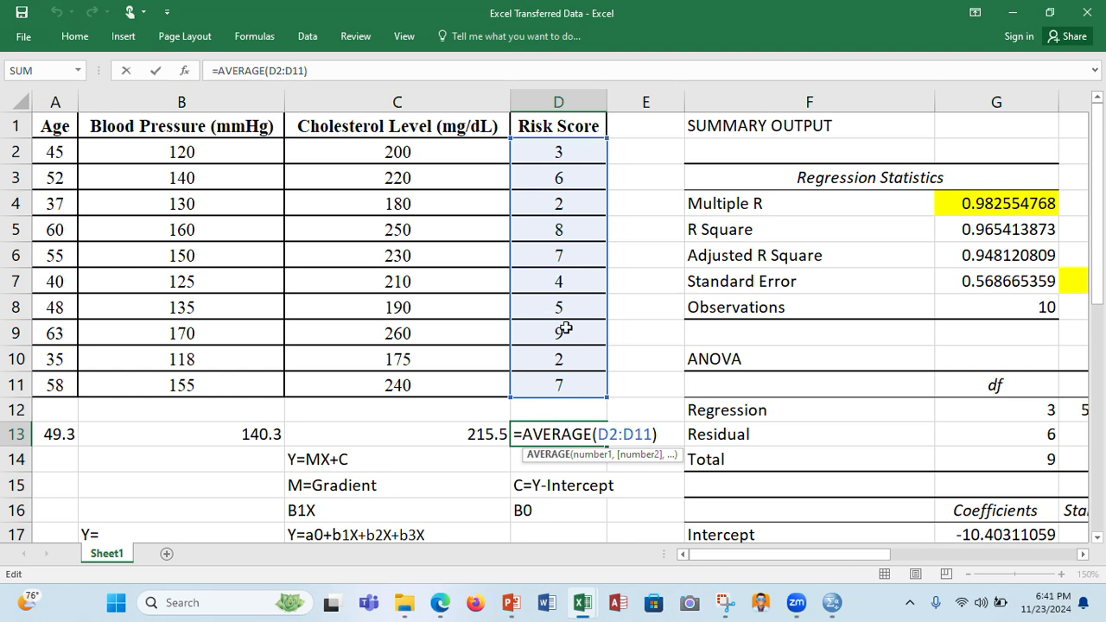
key("Return")
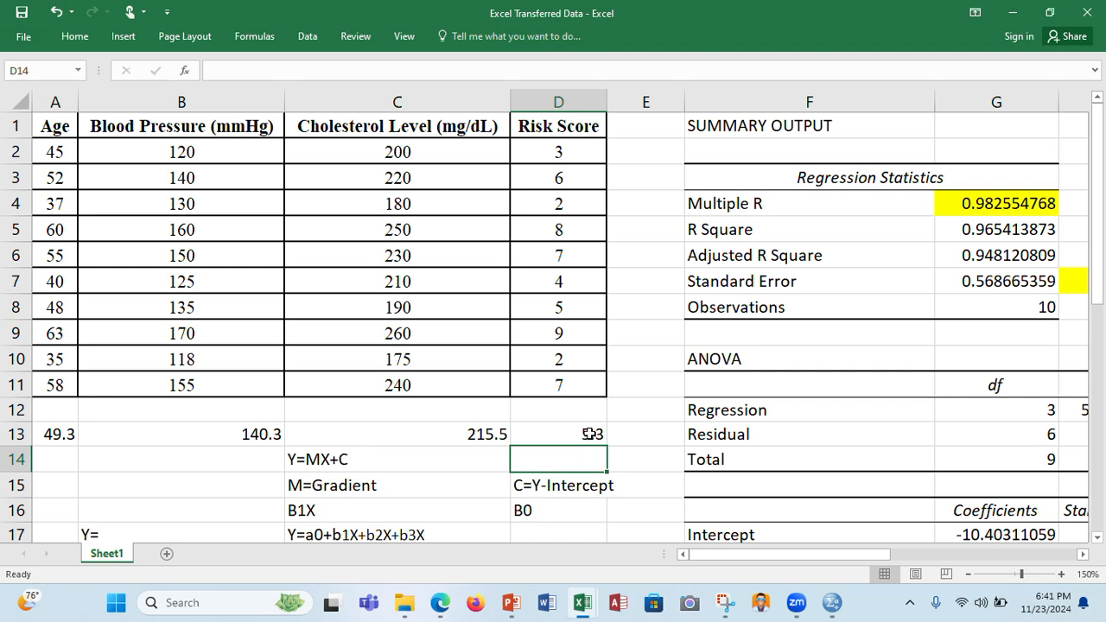
Inspect the Age average formula in A13 and return to the SPSS output to compare it with the Descriptive Statistics table.
double_click(63, 434)
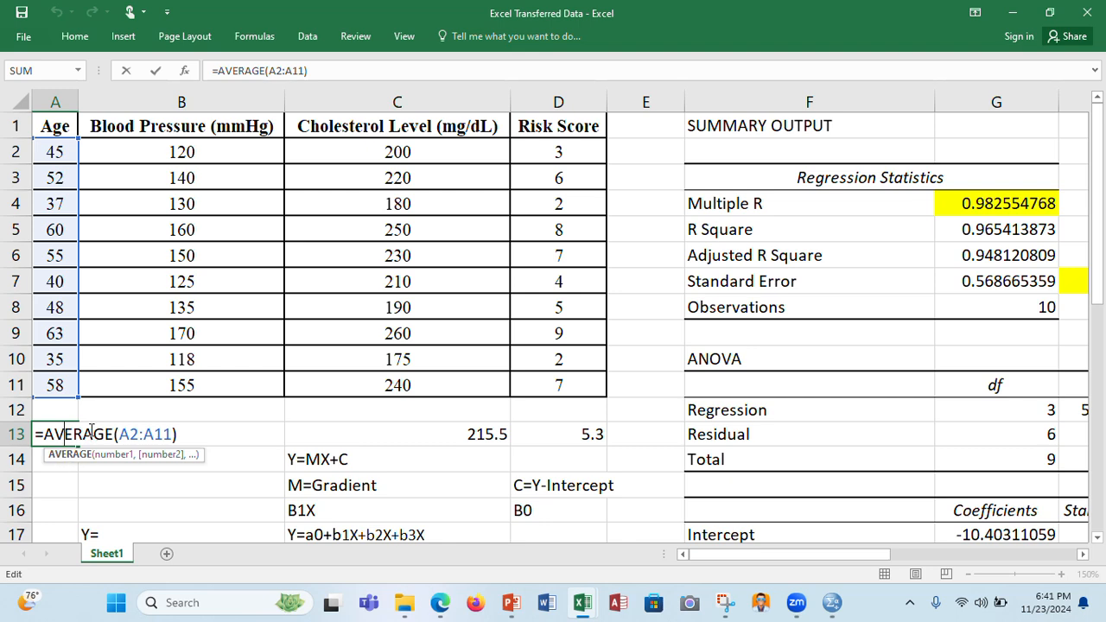
key("Escape")
key("Return")
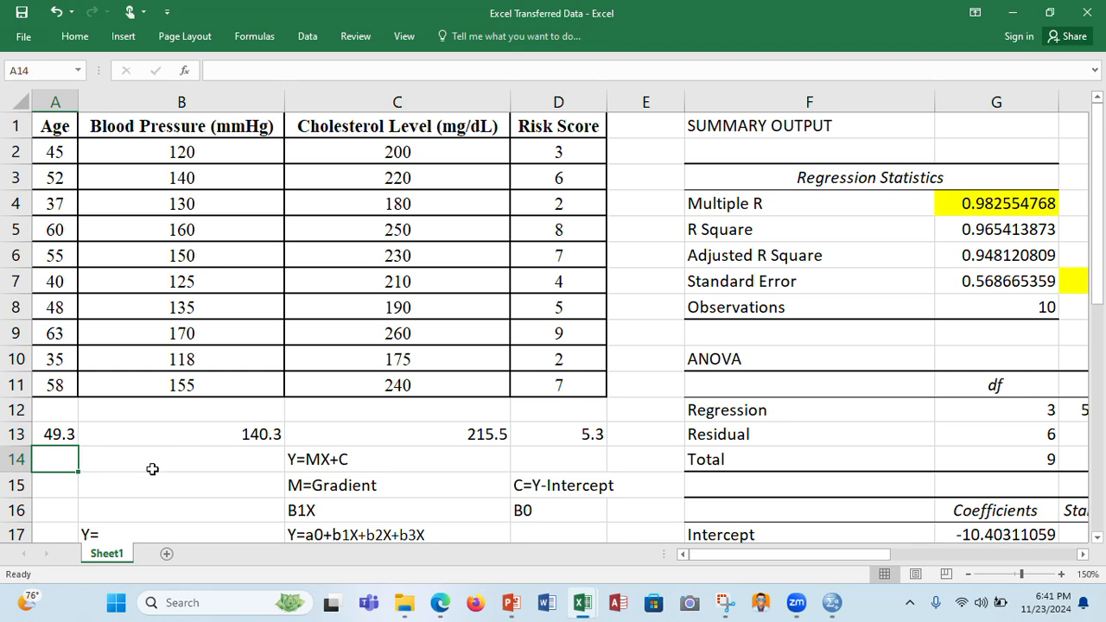
mouse_move(835, 609)
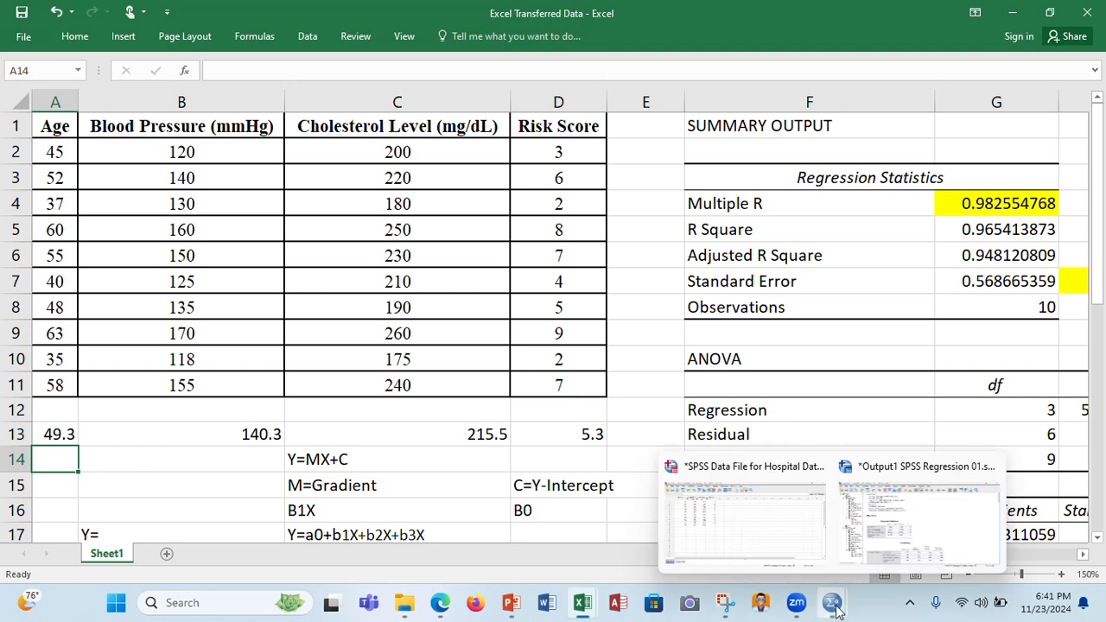
left_click(873, 519)
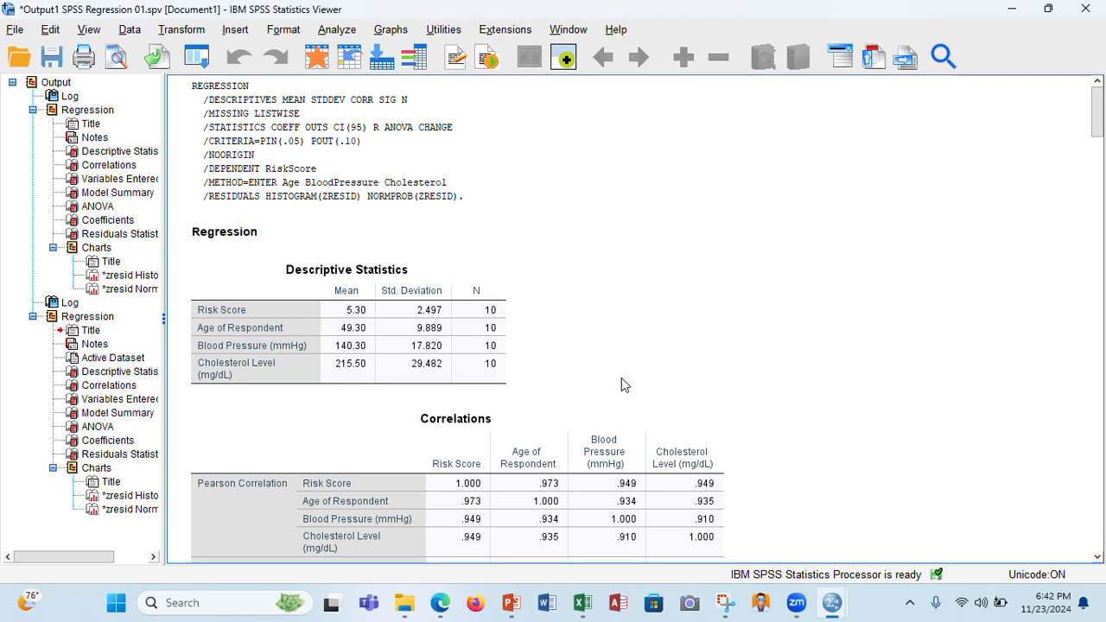
left_click(458, 313)
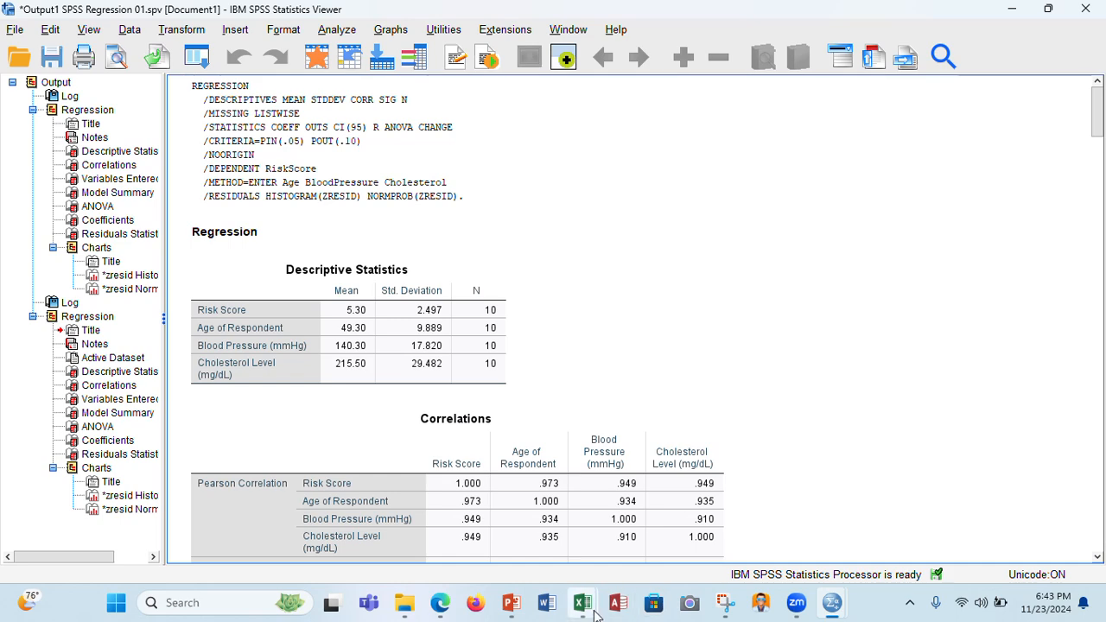
Switch to the Excel Transferred Data workbook, check the Risk Score values in D2 and D9, and return to the SPSS output.
mouse_move(581, 603)
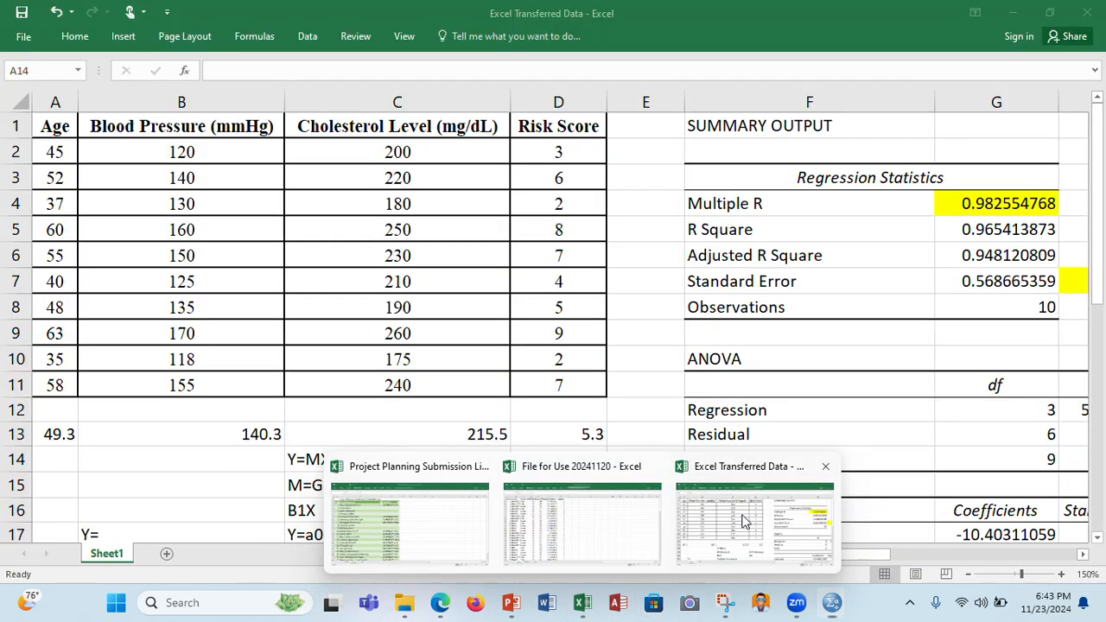
left_click(743, 522)
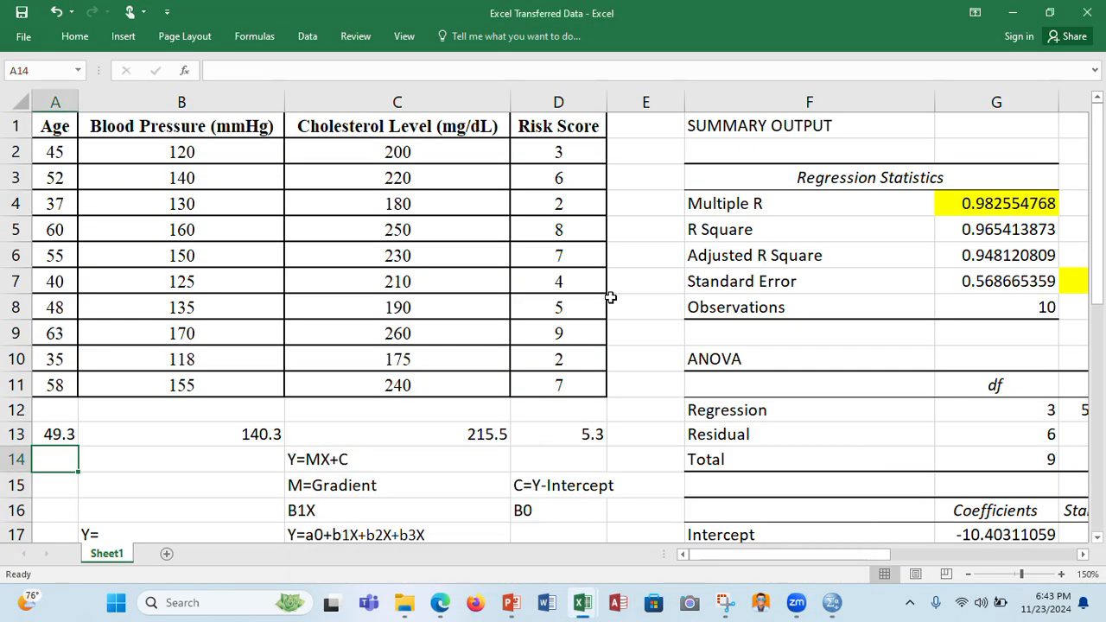
left_click(556, 153)
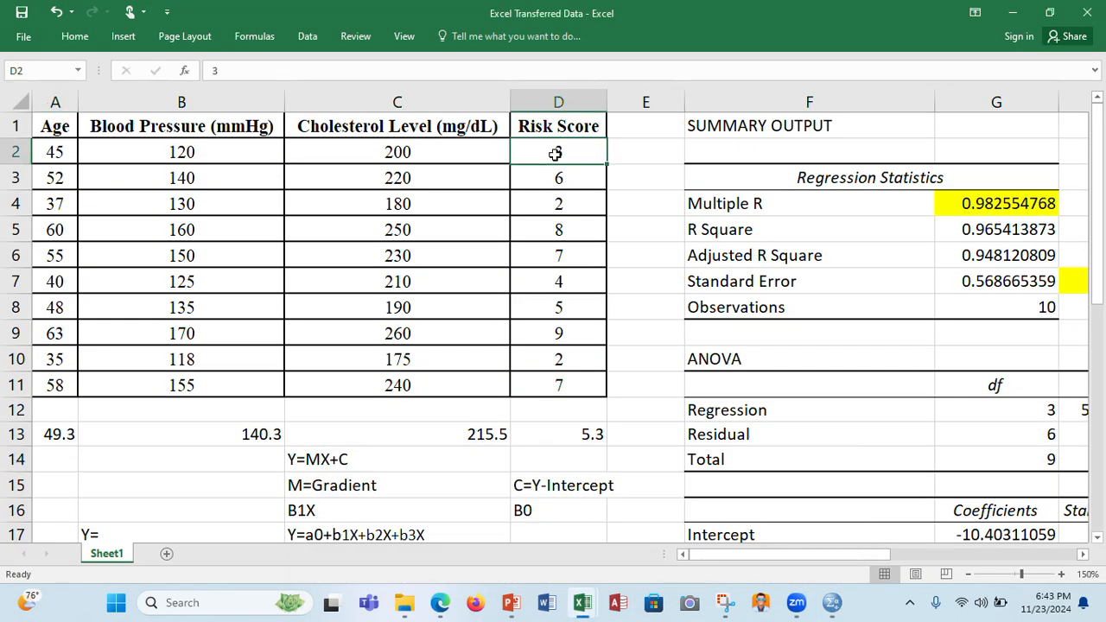
left_click(562, 331)
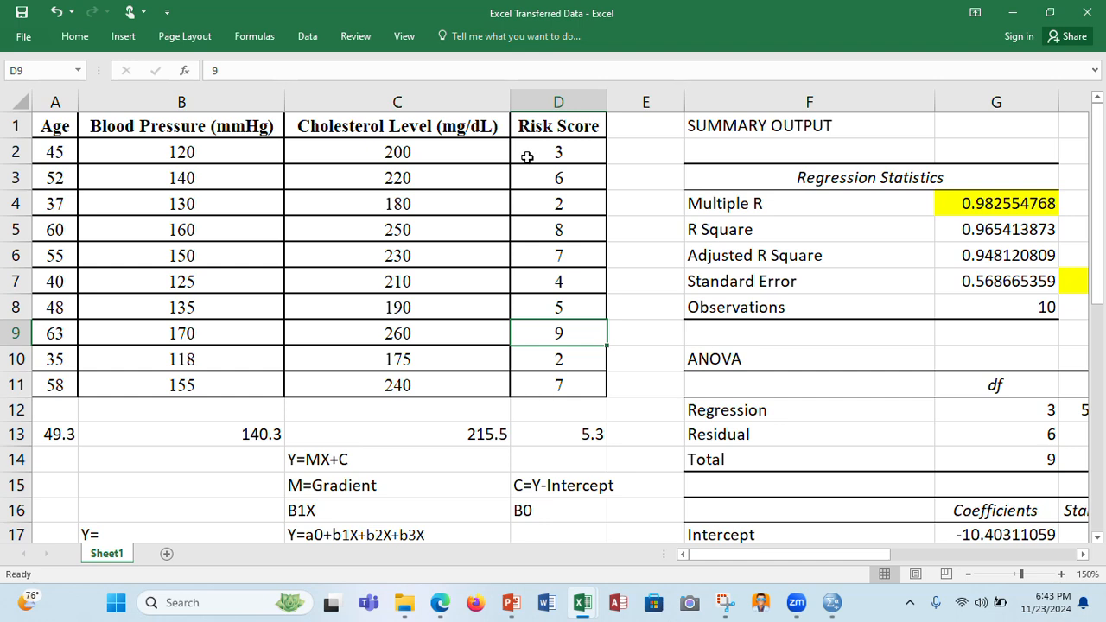
mouse_move(761, 607)
mouse_move(795, 610)
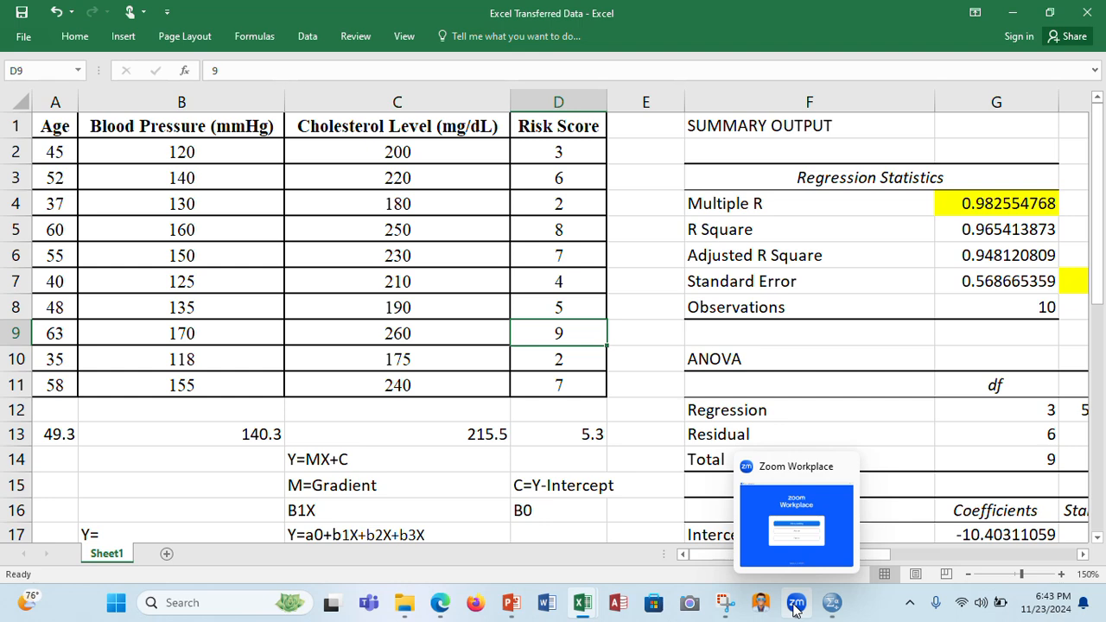
mouse_move(835, 607)
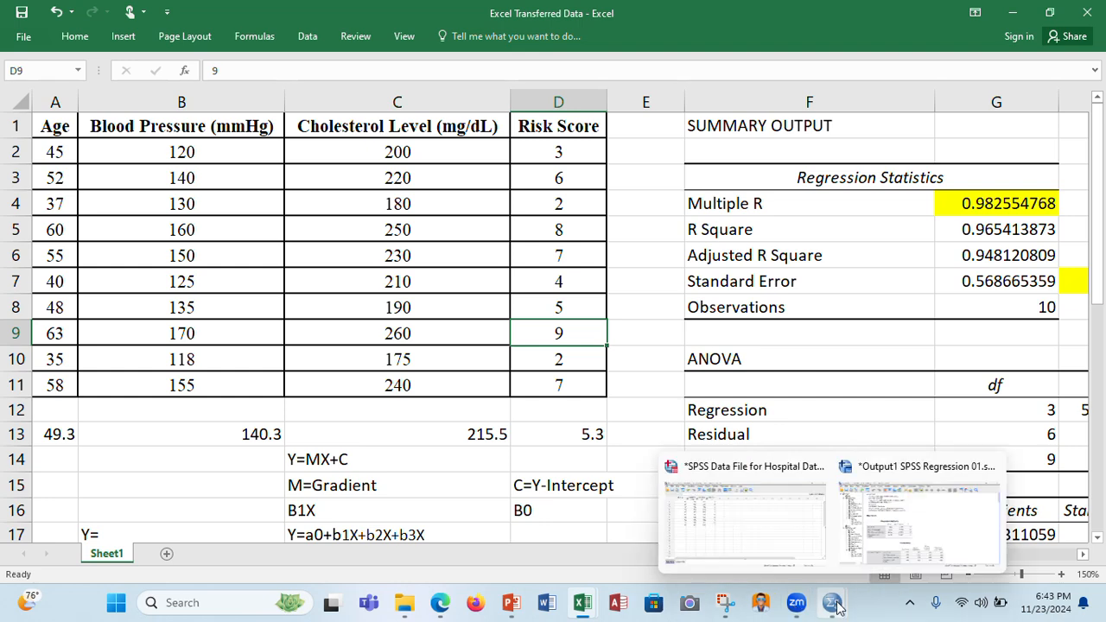
left_click(908, 525)
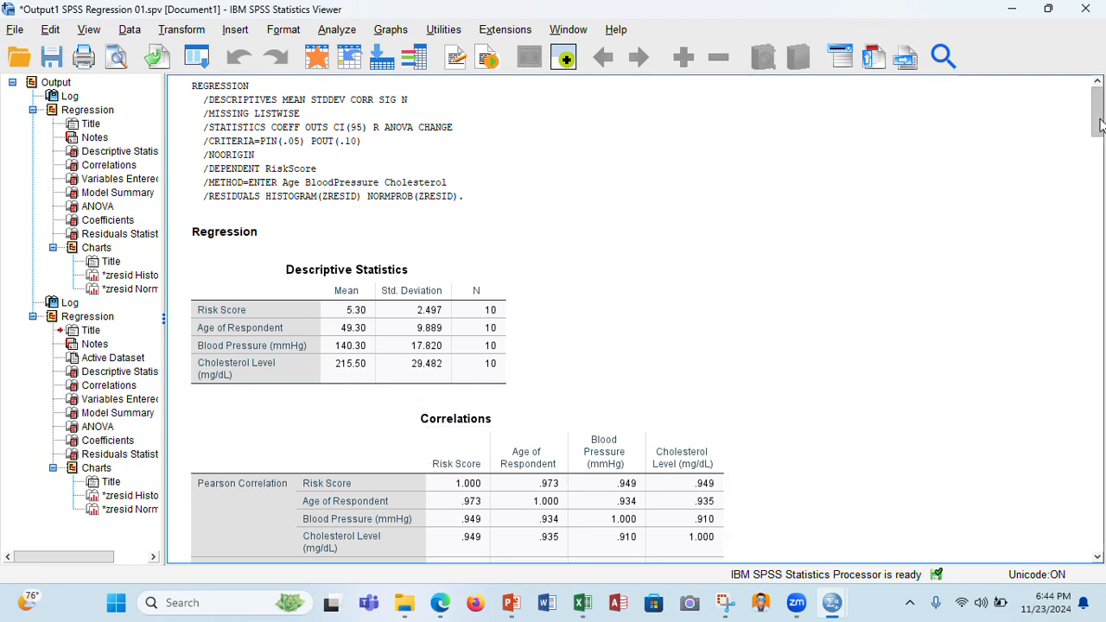
Examine the Variables Entered/Removed, Model Summary and ANOVA tables of the first regression in the output.
left_click_drag(1101, 125, 1103, 186)
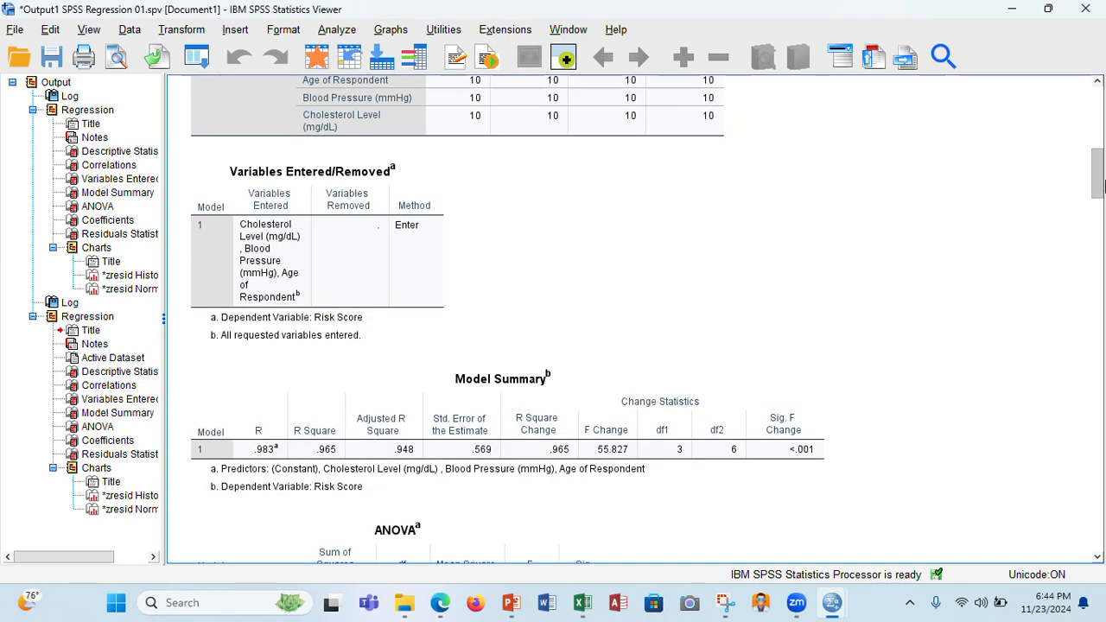
mouse_move(1102, 185)
left_mouse_down()
mouse_move(1102, 149)
mouse_move(1102, 197)
left_mouse_up()
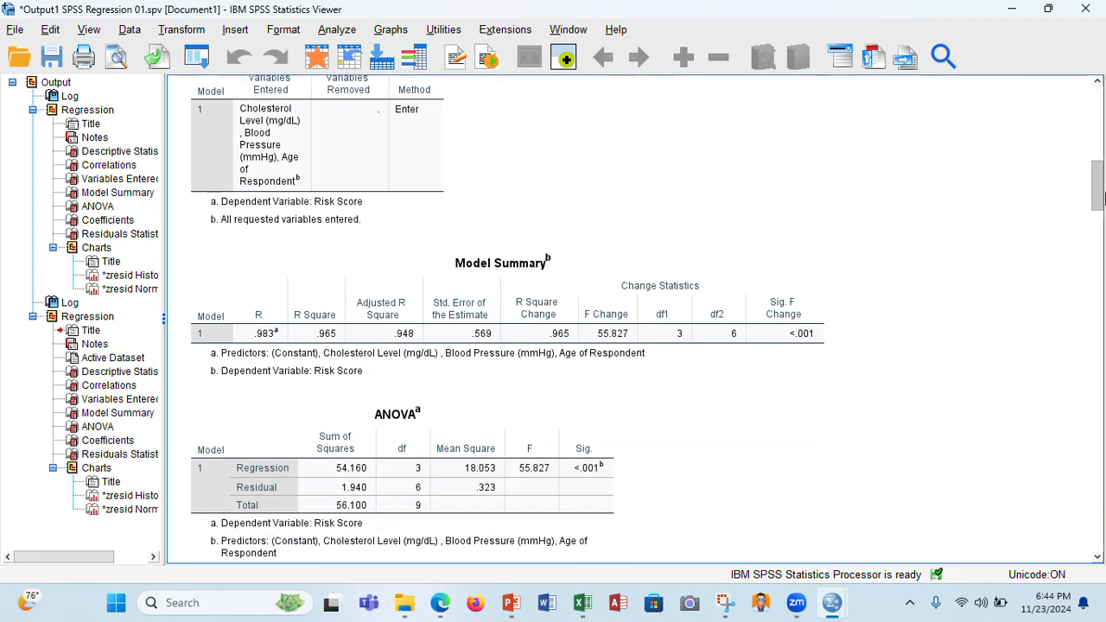
left_click(430, 327)
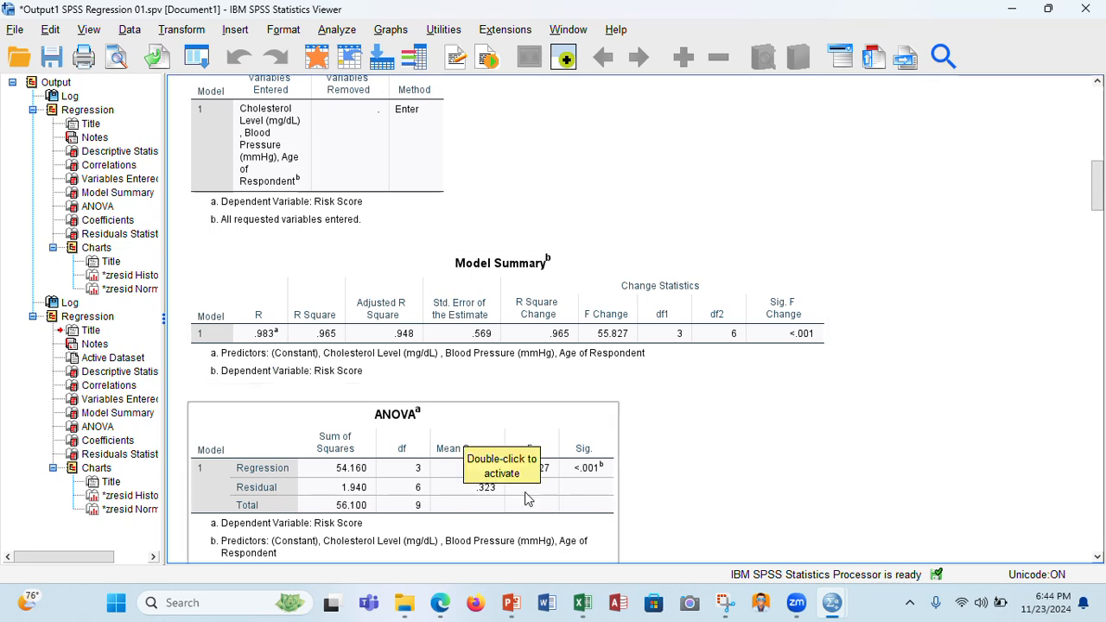
Switch to the Excel Transferred Data workbook and check the Multiple R value in G4 against the correlation strength scale beside it.
mouse_move(583, 602)
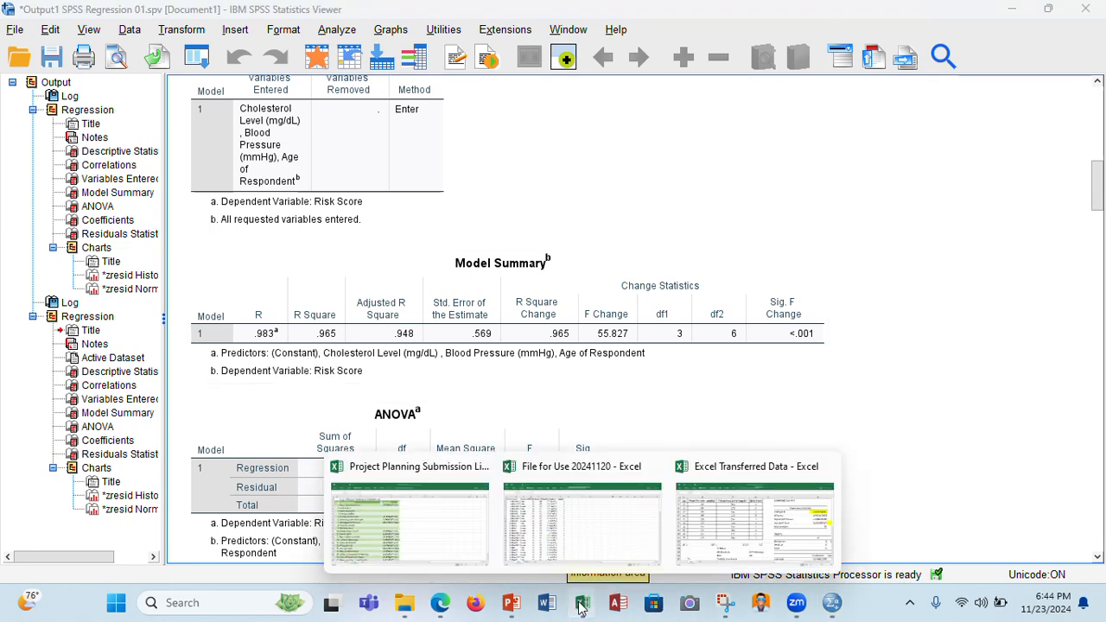
left_click(729, 520)
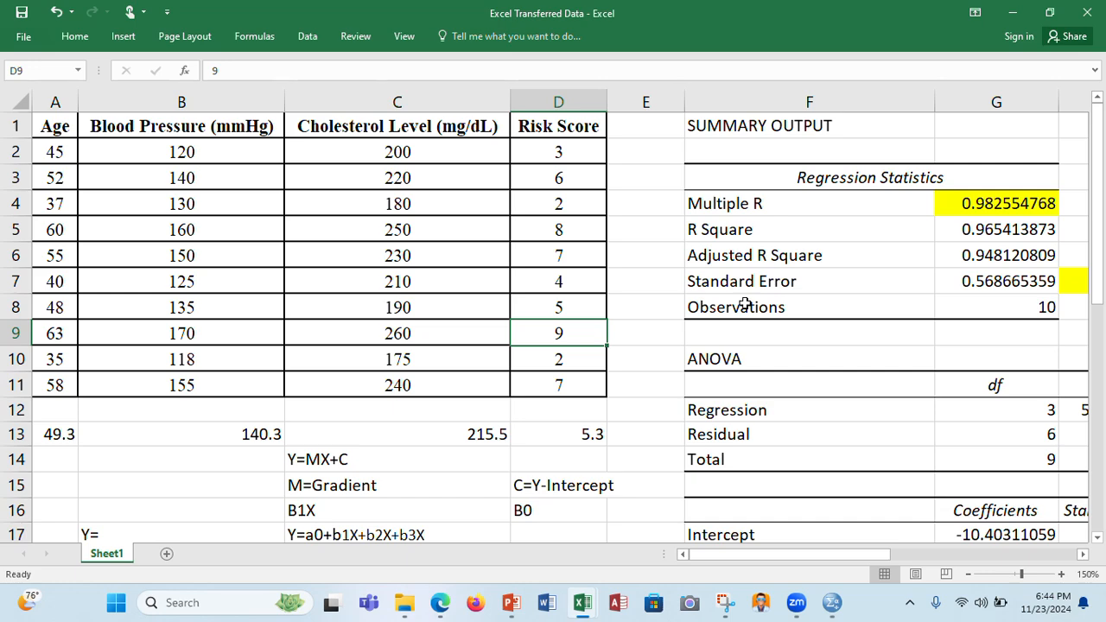
scroll(745, 304, "right", 2)
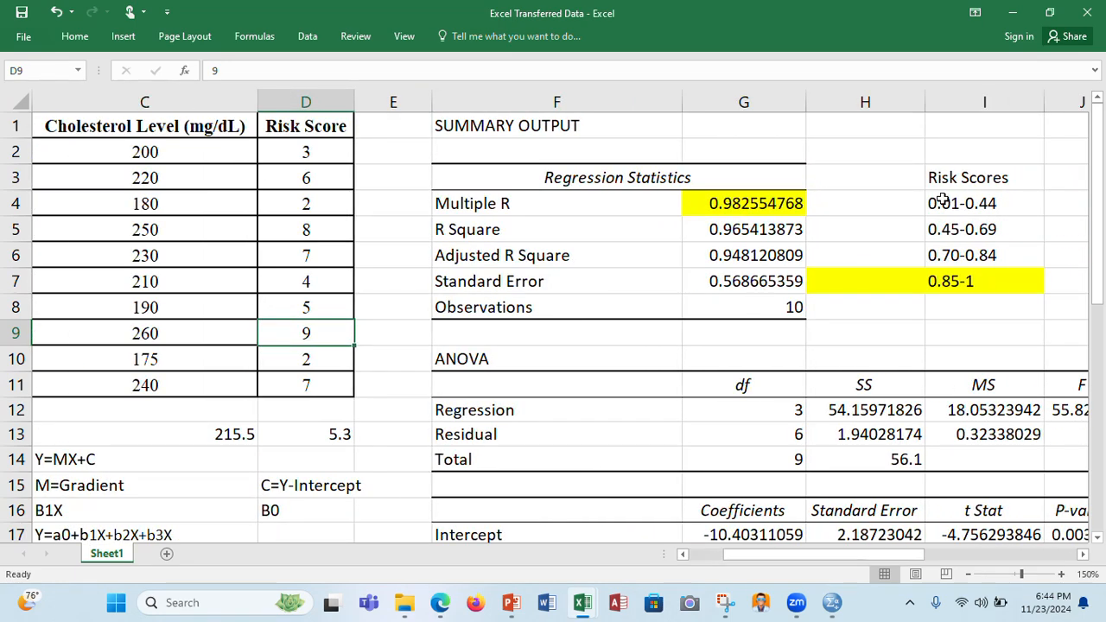
scroll(984, 206, "right", 1)
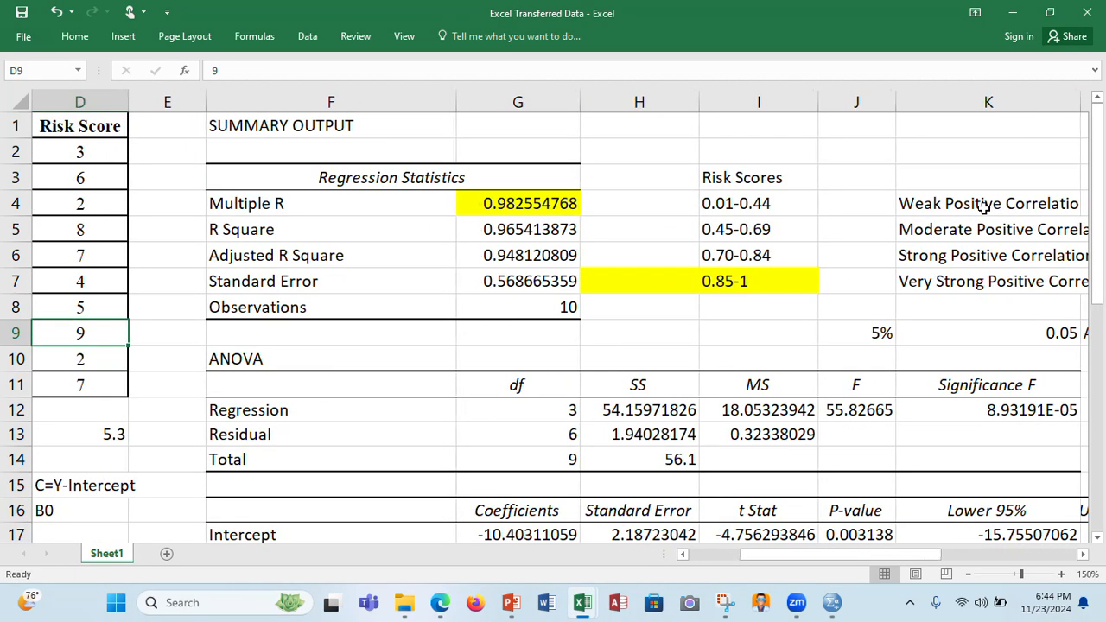
scroll(985, 205, "right", 2)
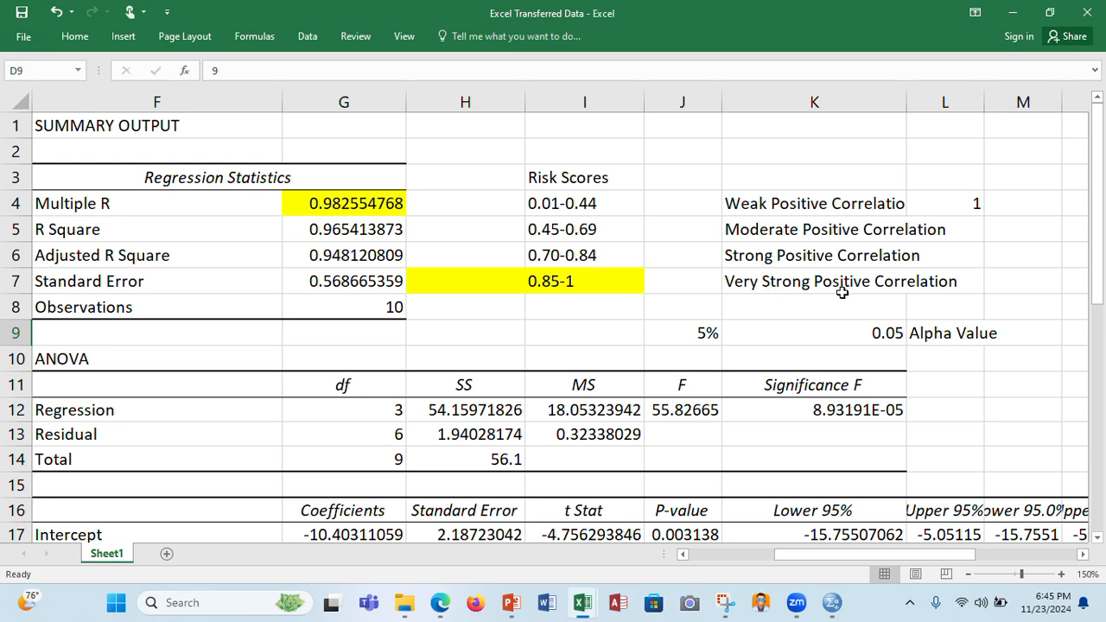
scroll(842, 293, "left", 3)
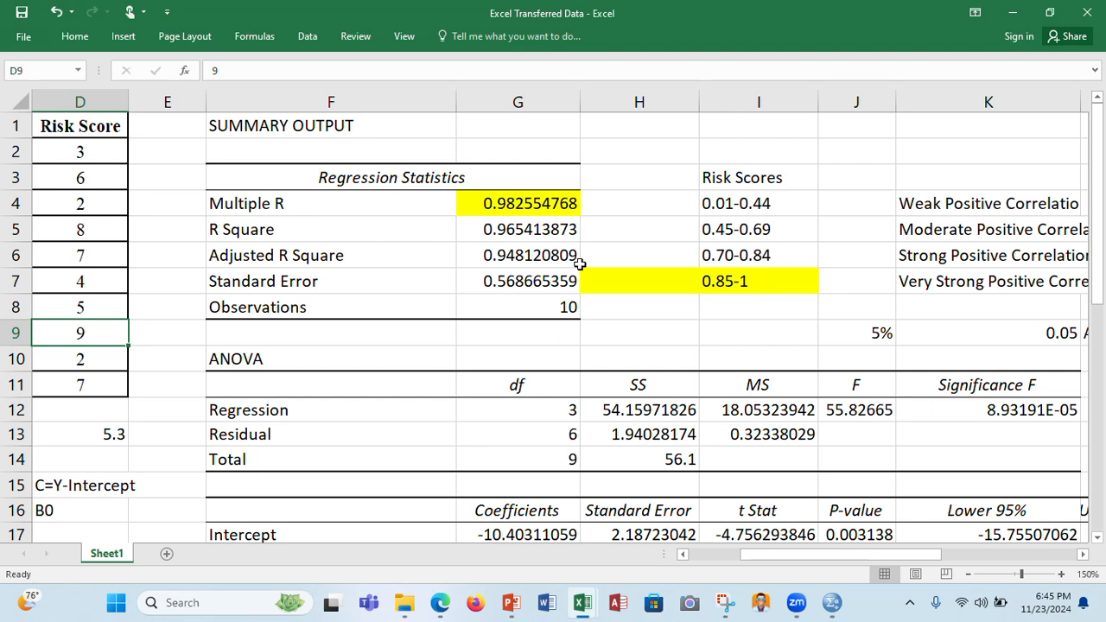
left_click(489, 218)
left_click(496, 204)
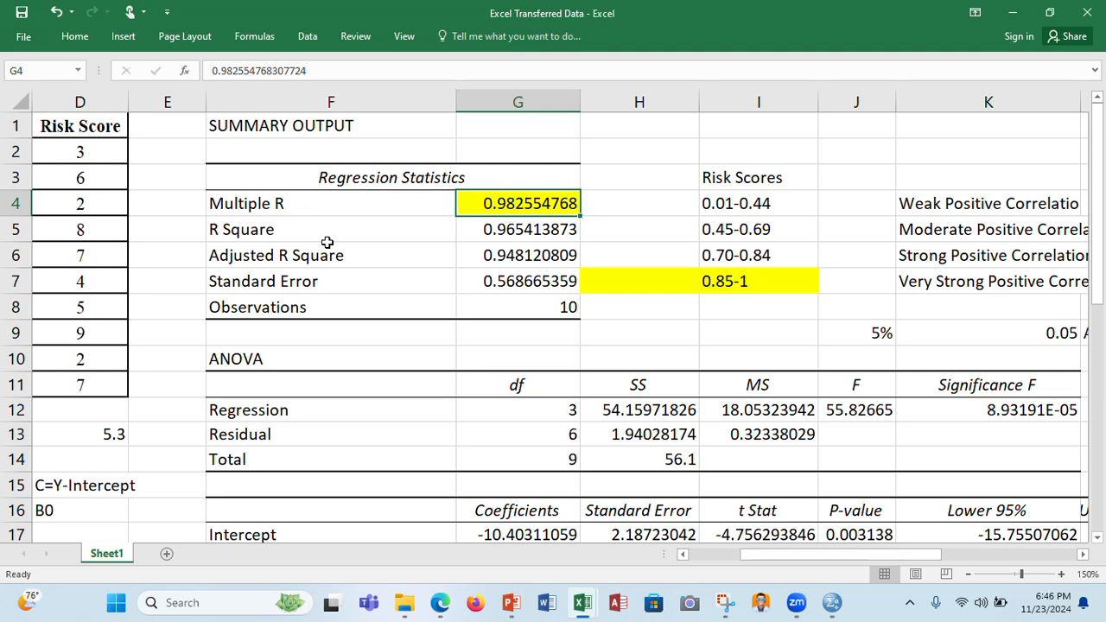
Return to the SPSS output and review the Model Summary, ANOVA and Coefficients tables.
mouse_move(581, 603)
left_click(750, 541)
left_click(834, 614)
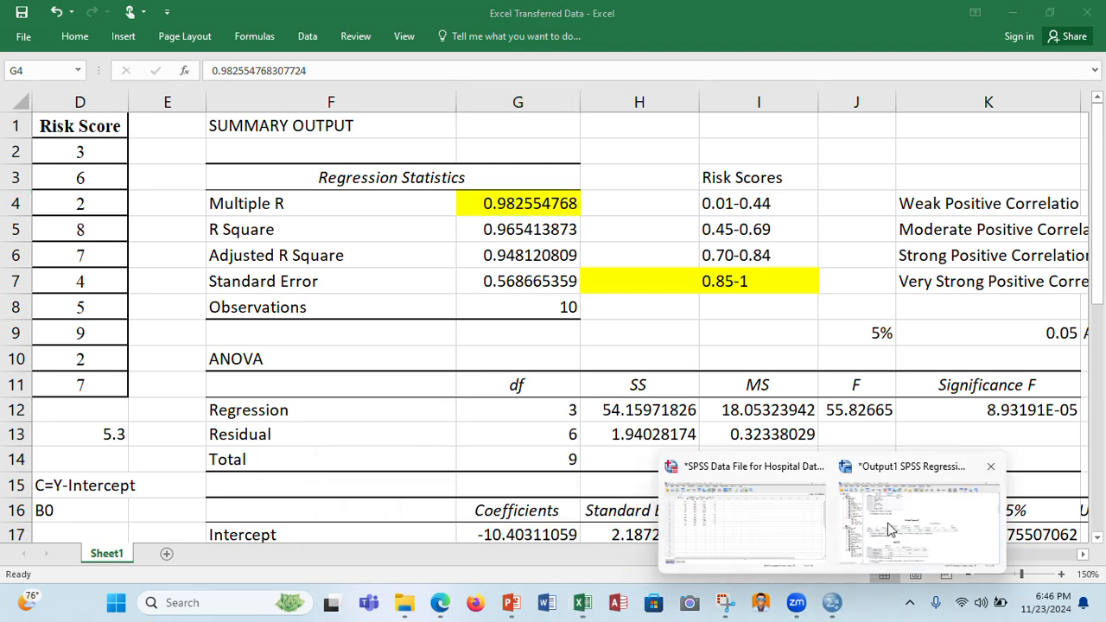
left_click(891, 529)
left_click(260, 382)
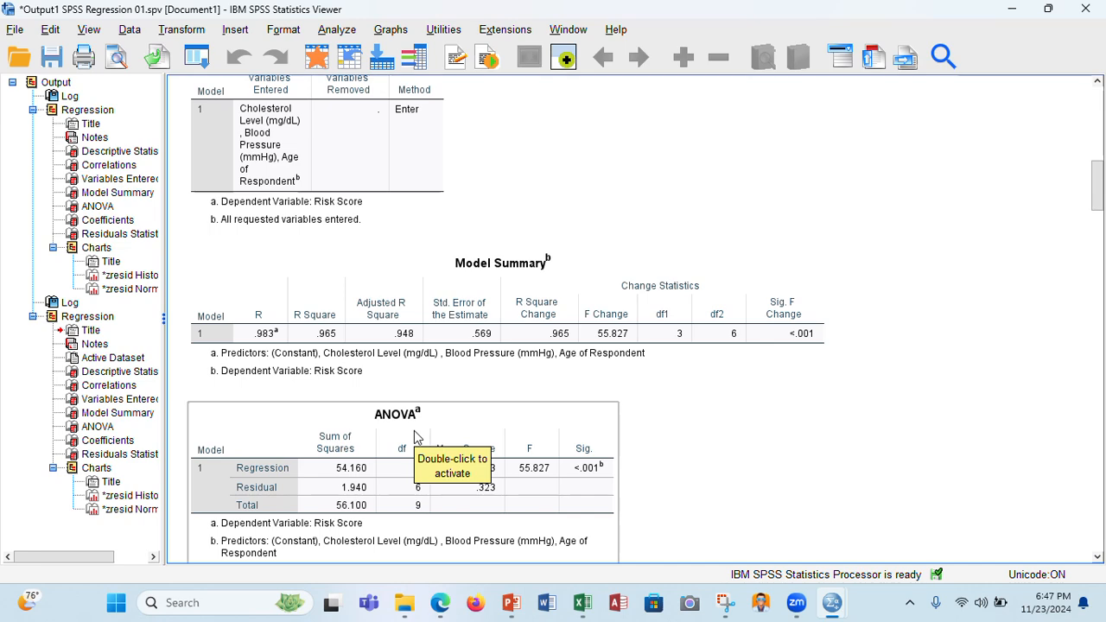
scroll(414, 431, "down", 10)
scroll(414, 432, "down", 10)
scroll(416, 436, "up", 10)
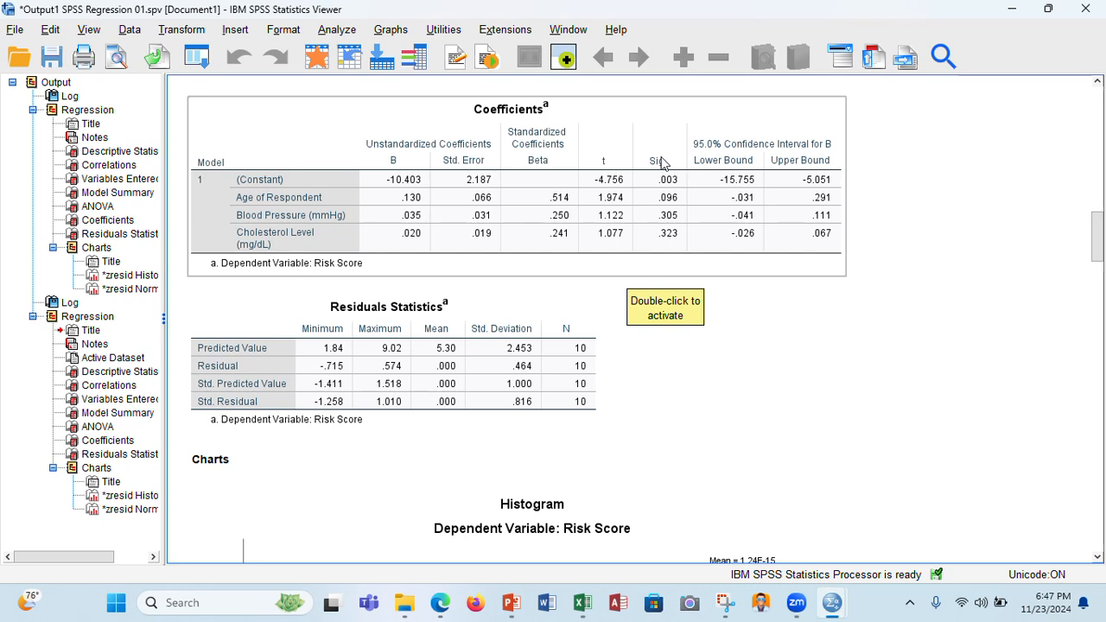
Switch to the Excel Transferred Data workbook, check the P-value column of the coefficients table, and return to the SPSS Coefficients table.
mouse_move(584, 611)
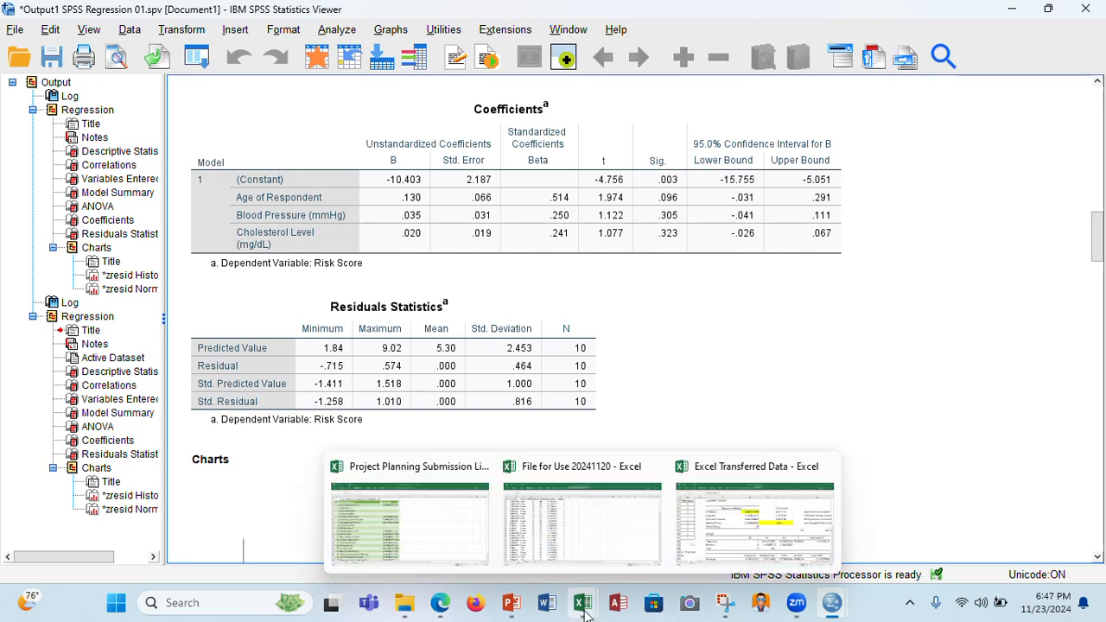
left_click(744, 514)
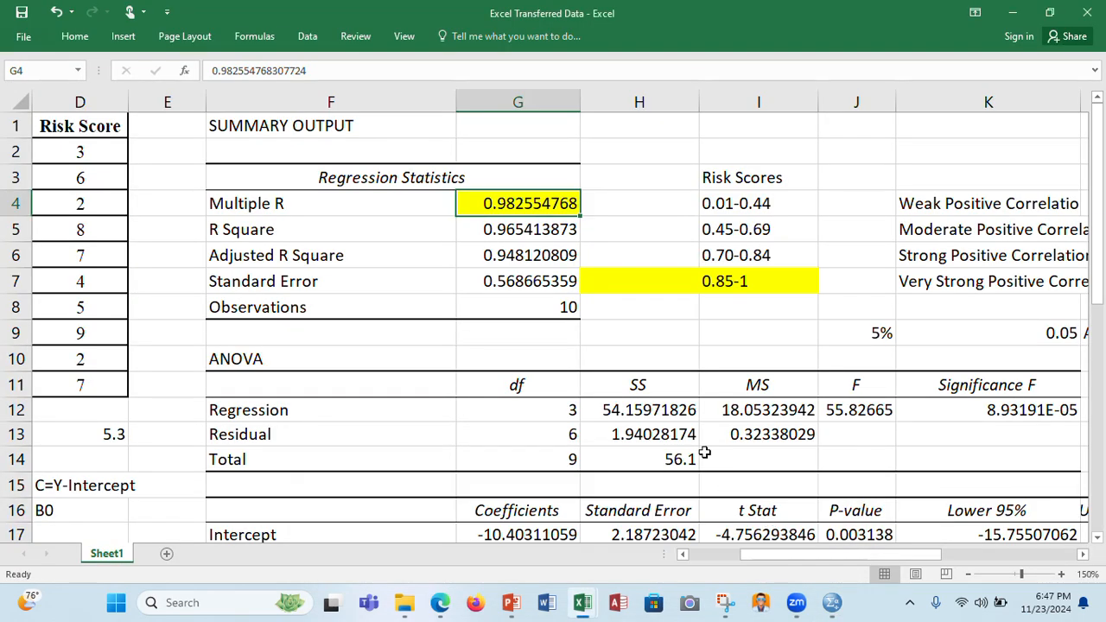
scroll(704, 453, "down", 2)
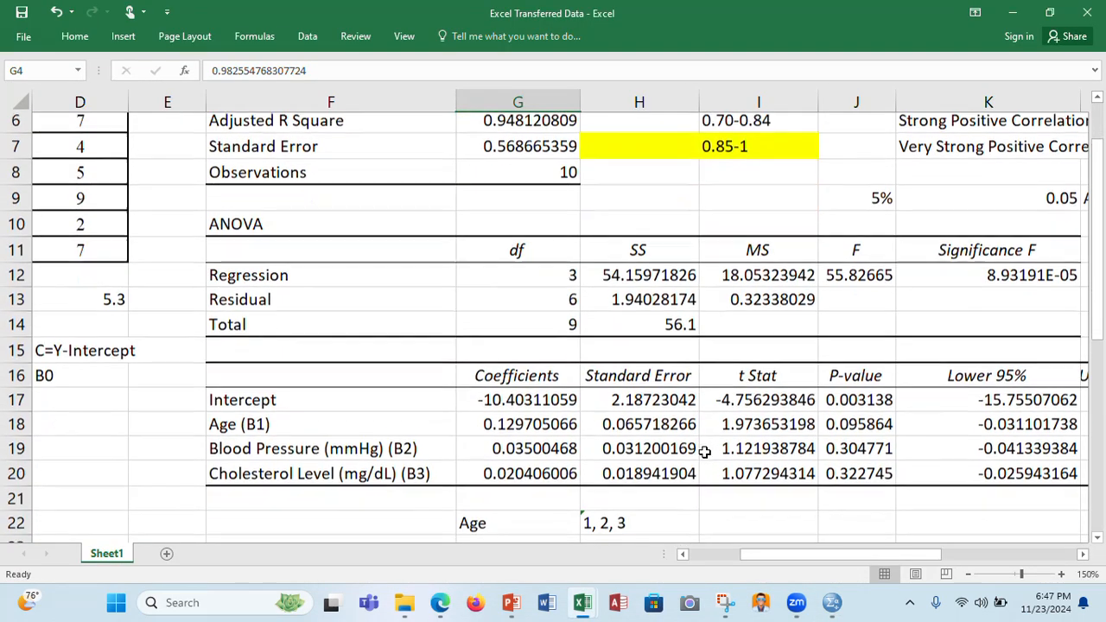
left_click(864, 355)
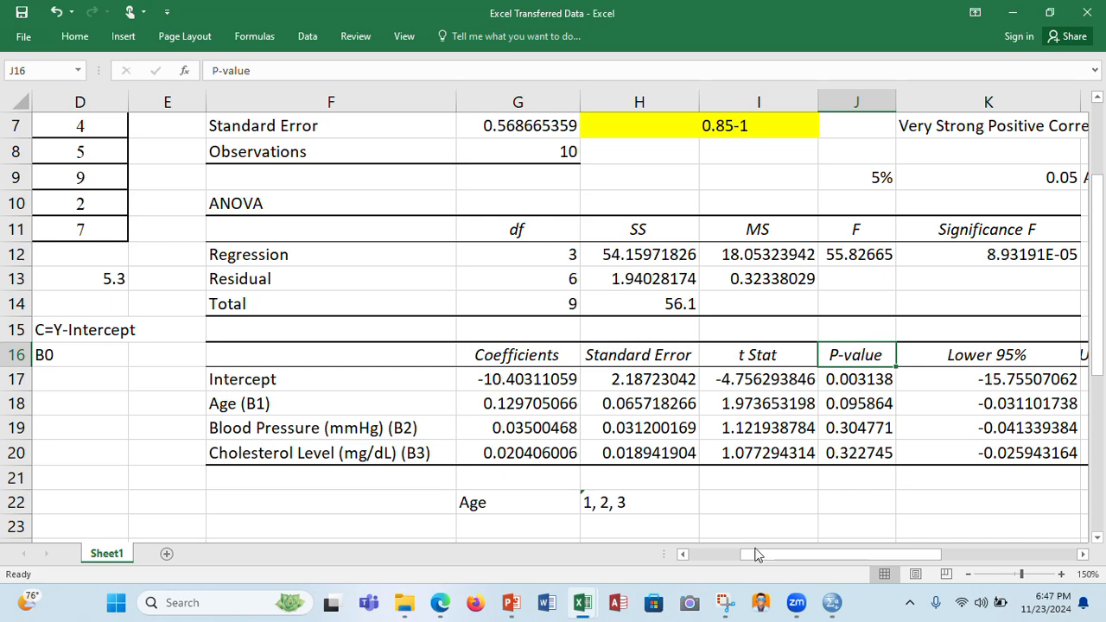
mouse_move(830, 598)
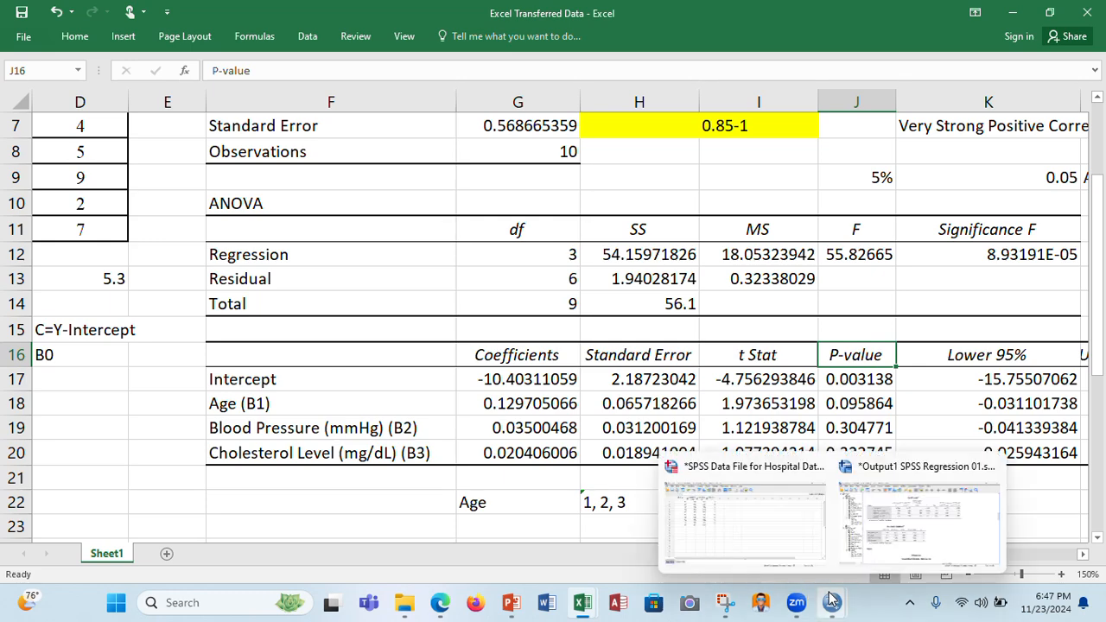
left_click(871, 491)
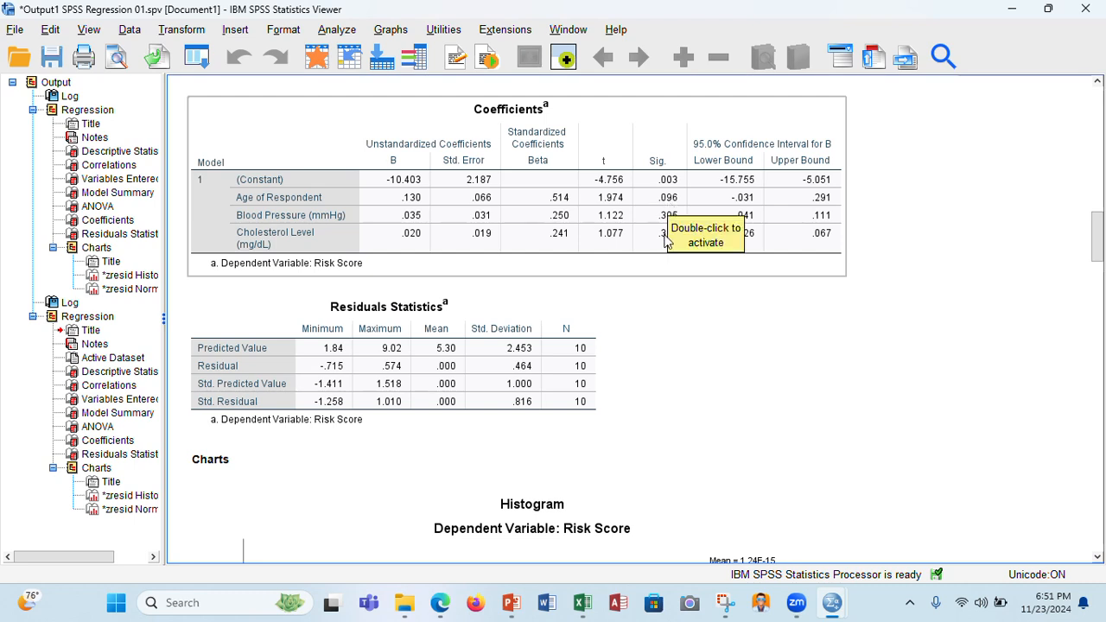
Select the Coefficients table in the SPSS output and switch to the Excel Transferred Data workbook to view the regression equation notes.
left_click(656, 222)
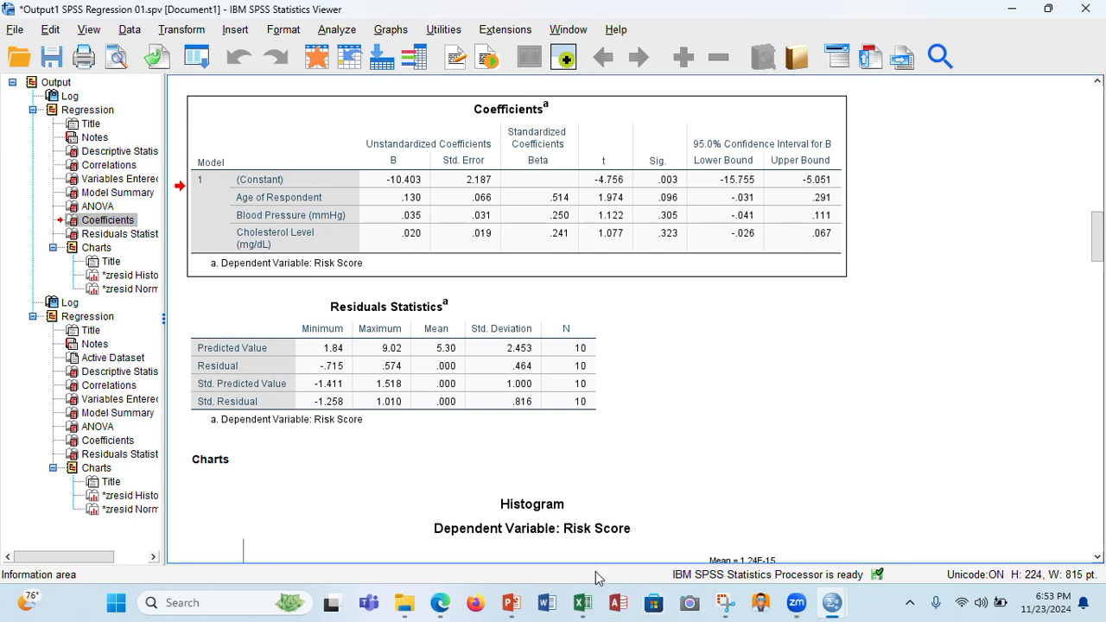
mouse_move(435, 609)
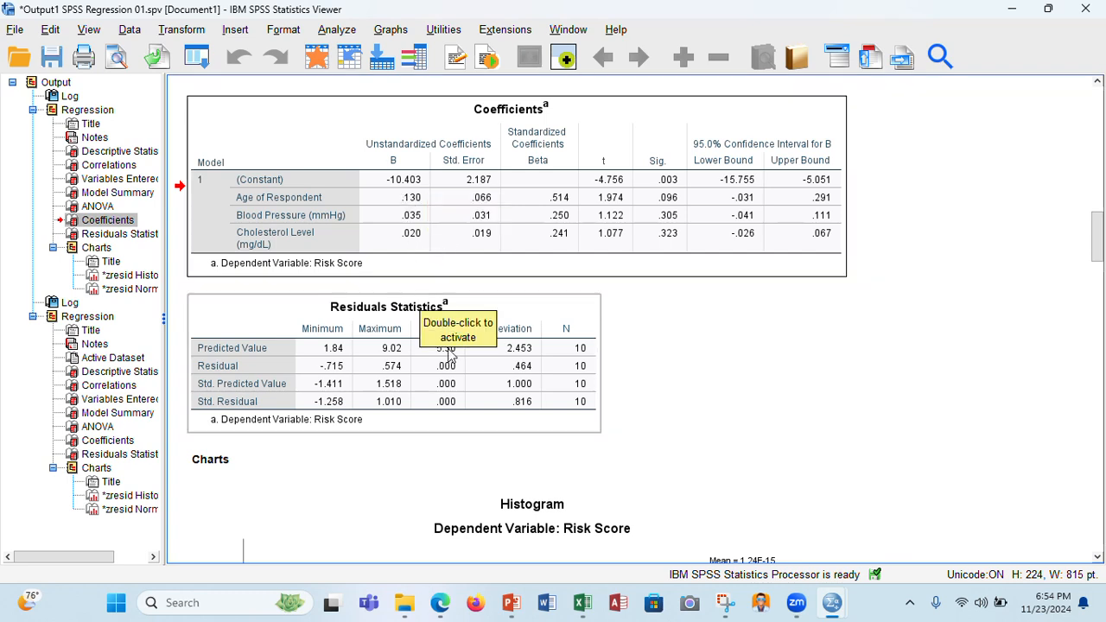
mouse_move(583, 605)
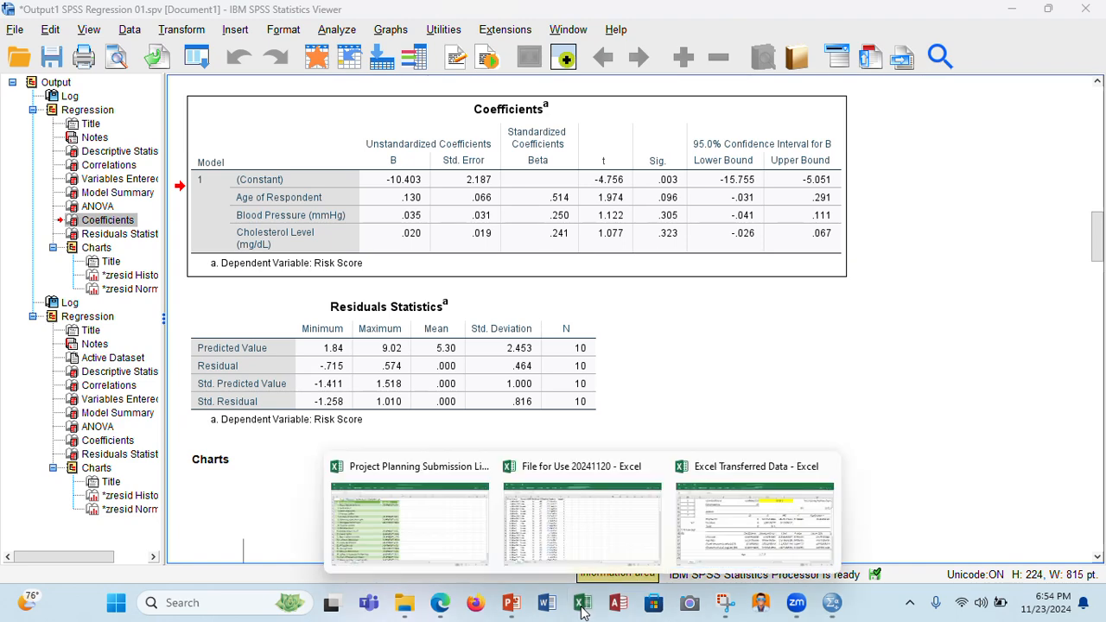
left_click(689, 543)
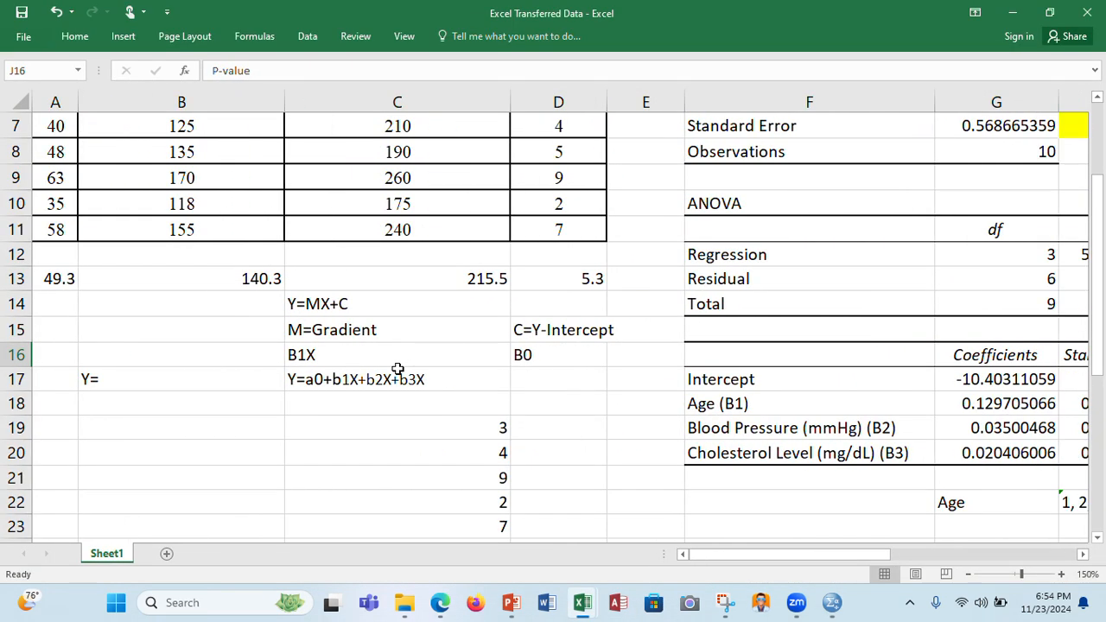
Append "(B0)" to the Intercept label in F17 of the regression coefficients table.
scroll(397, 369, "down", 2)
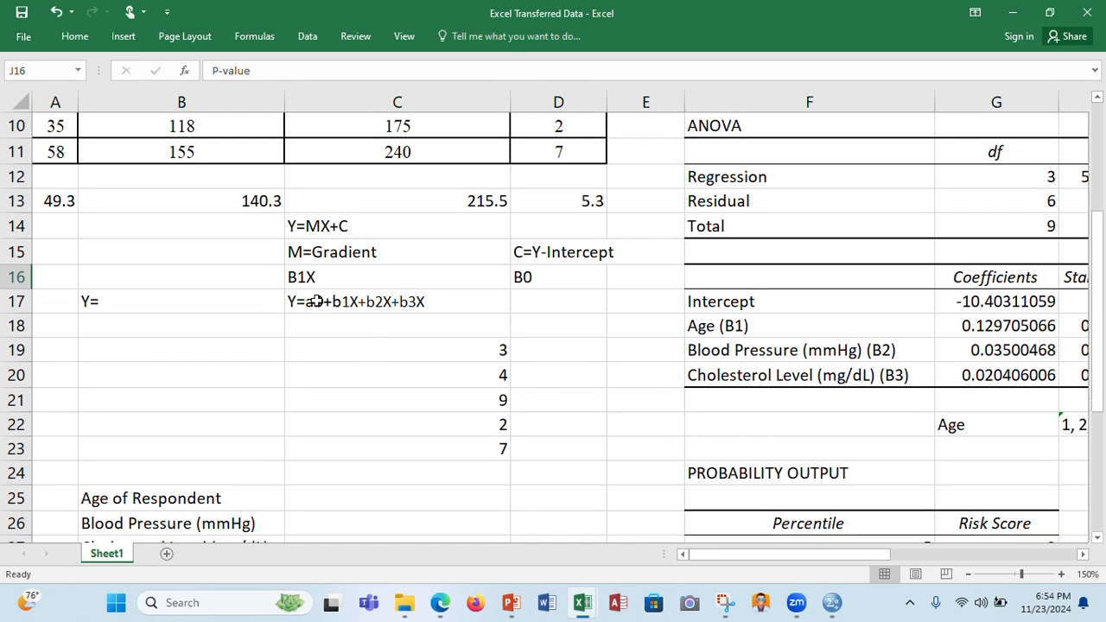
scroll(731, 418, "down", 1)
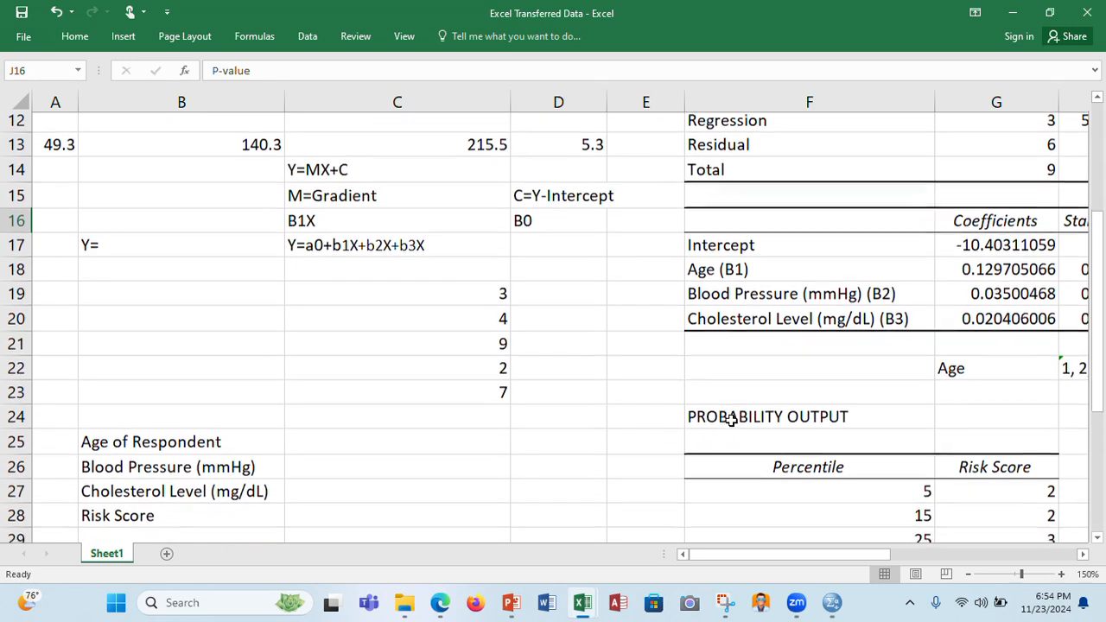
scroll(731, 418, "up", 1)
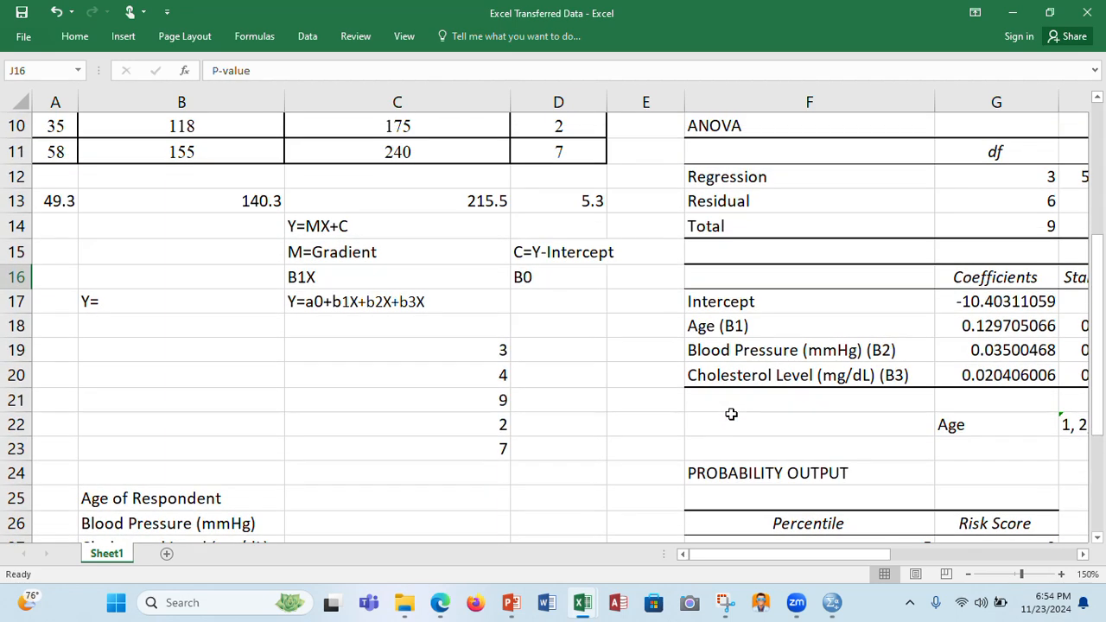
left_click(767, 301)
double_click(767, 301)
type("(B0")
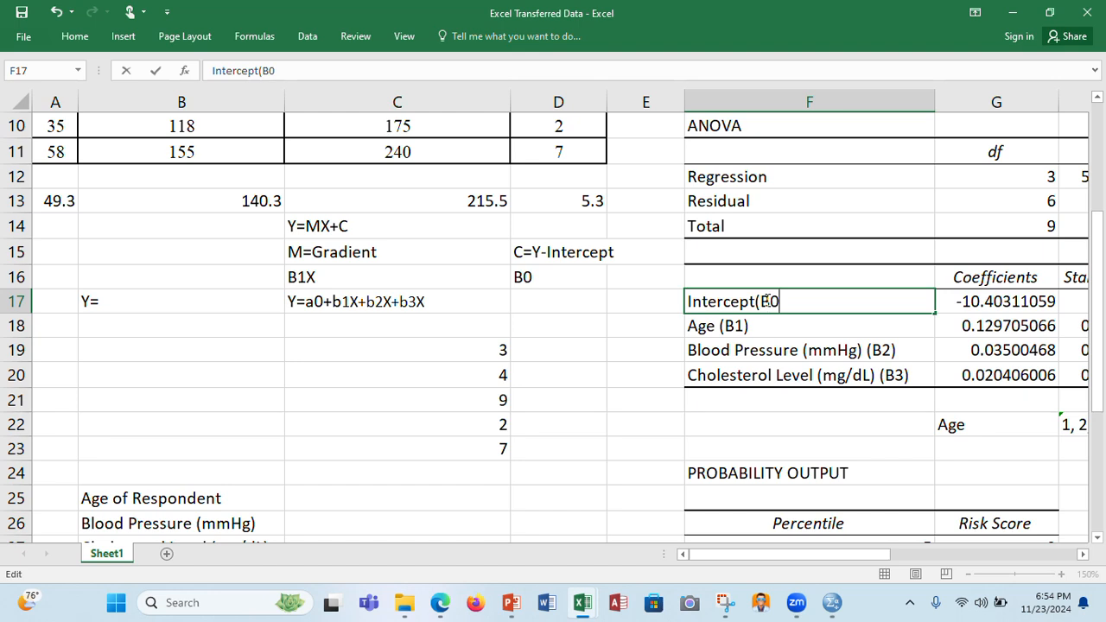
type(")")
left_click(986, 282)
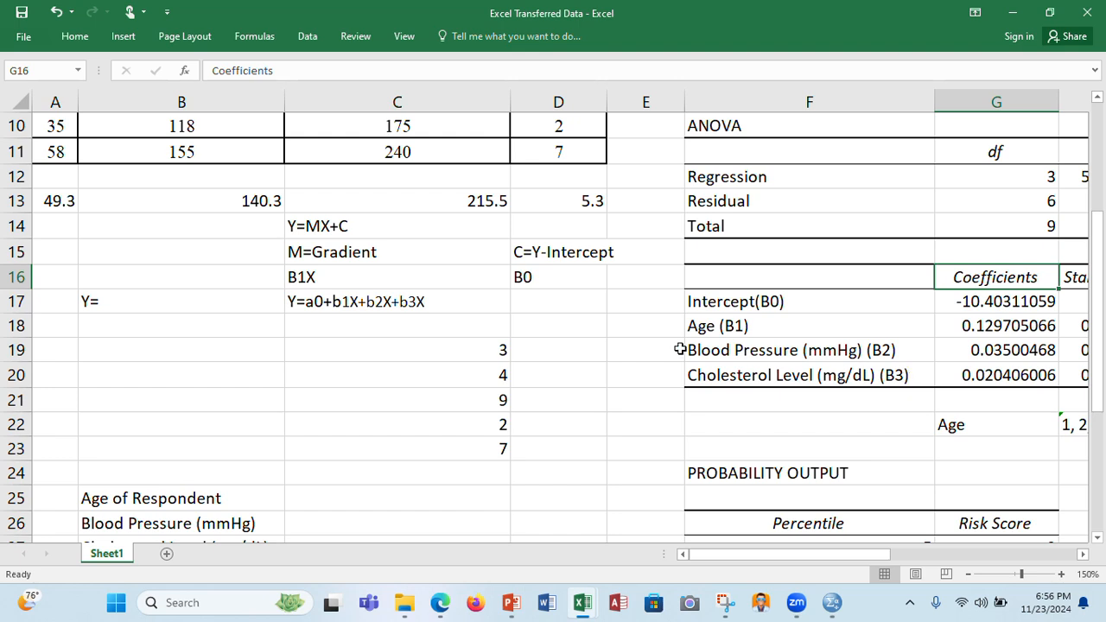
Examine the regression equation in C17 and trace the C23 prediction formula to the age, blood pressure and cholesterol values in row 11.
left_click(414, 304)
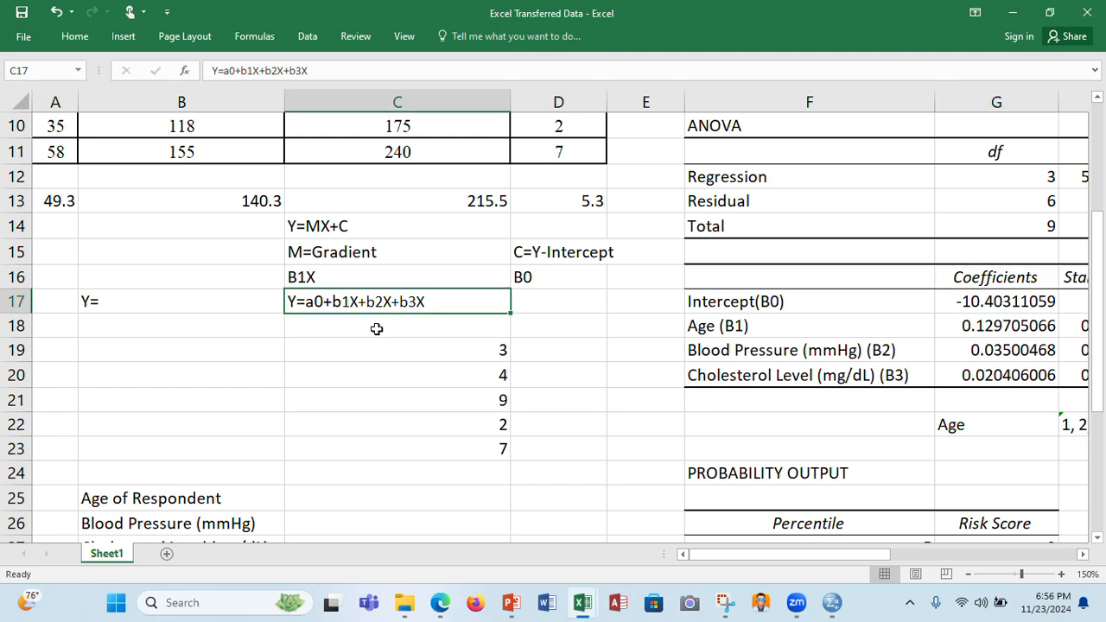
left_click(377, 329)
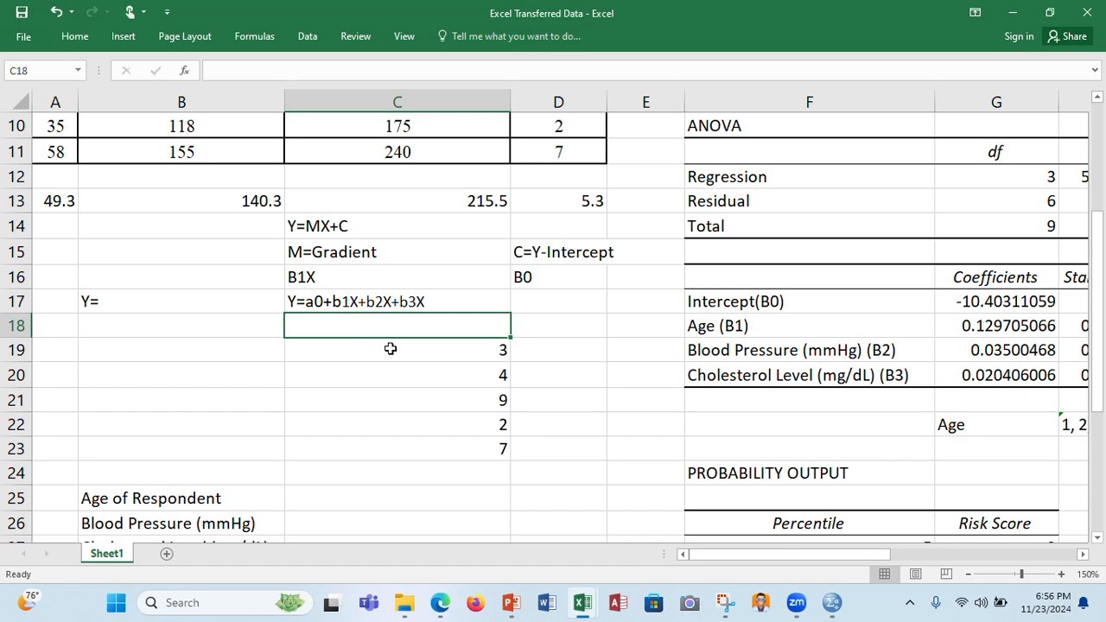
left_click(441, 441)
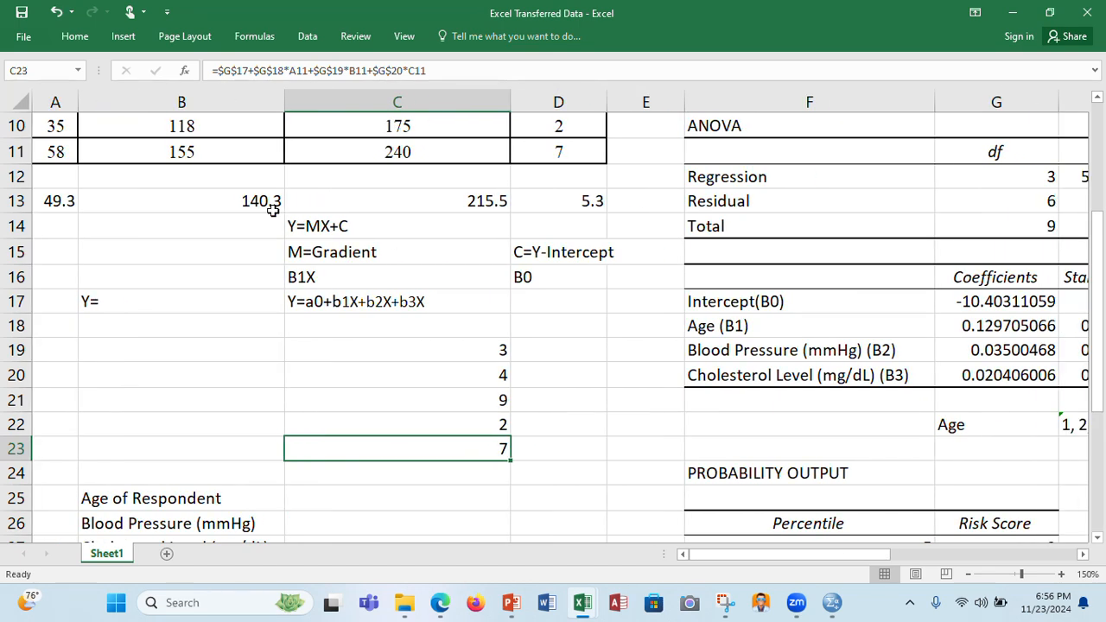
left_click(55, 152)
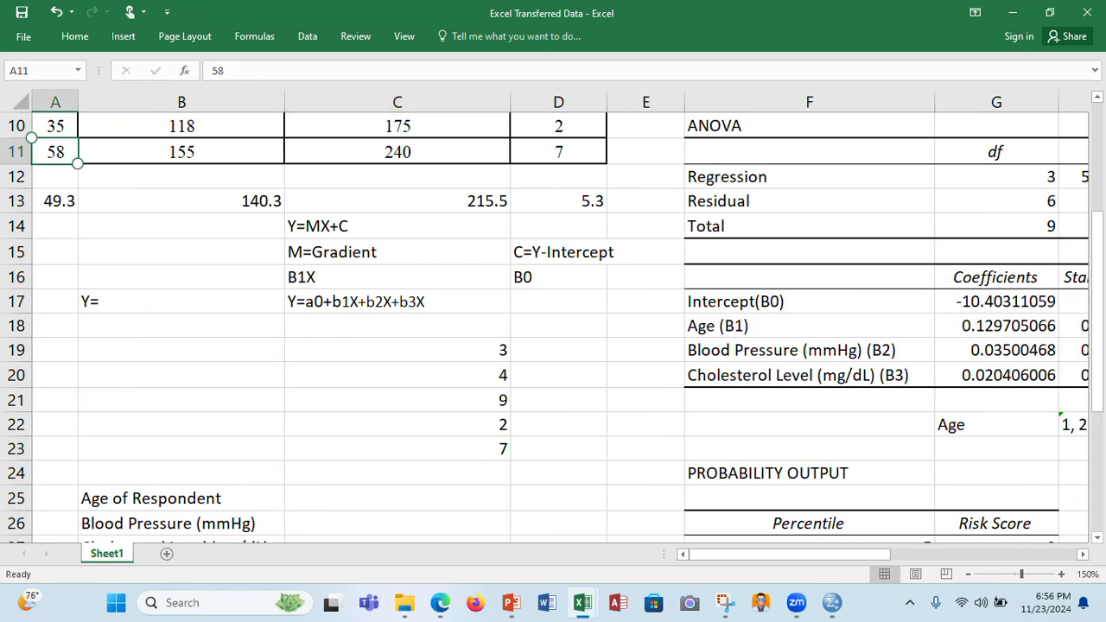
double_click(478, 447)
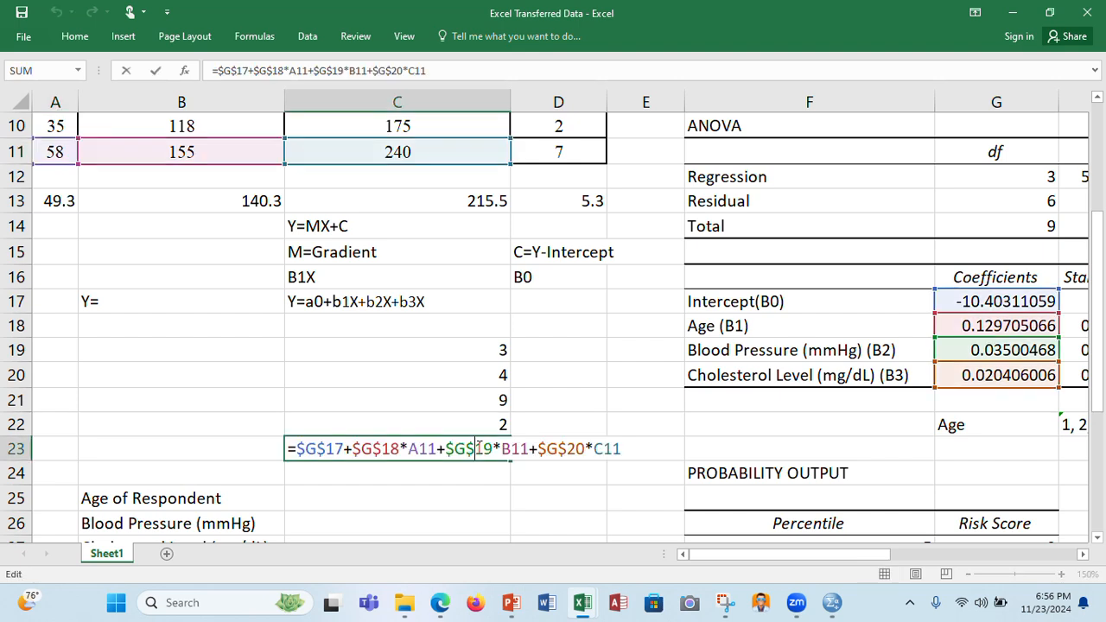
key("Return")
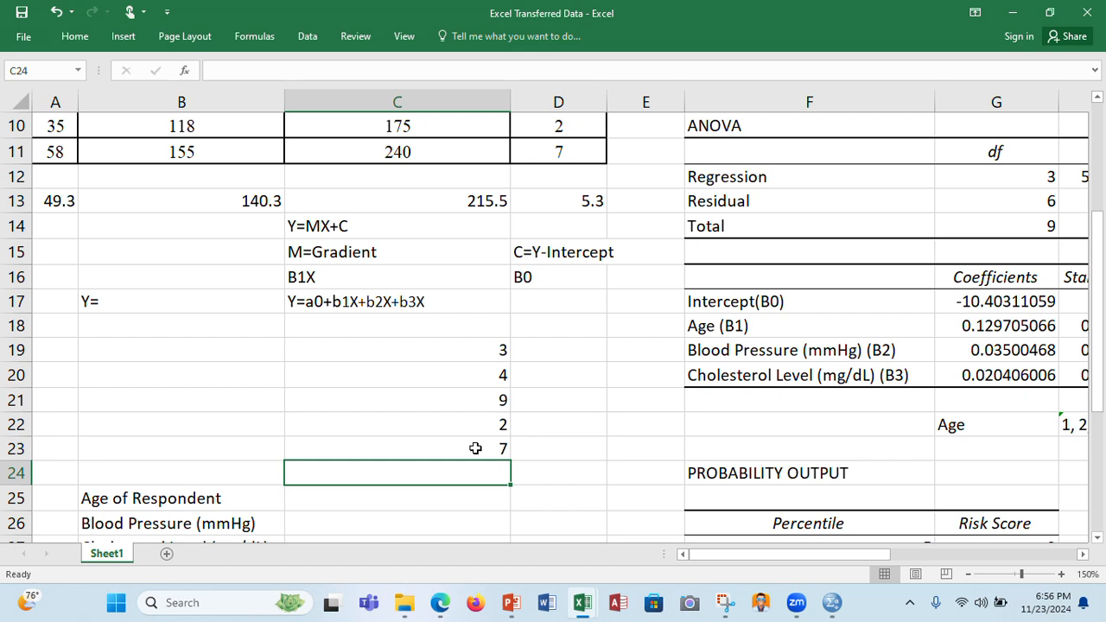
left_click(476, 448)
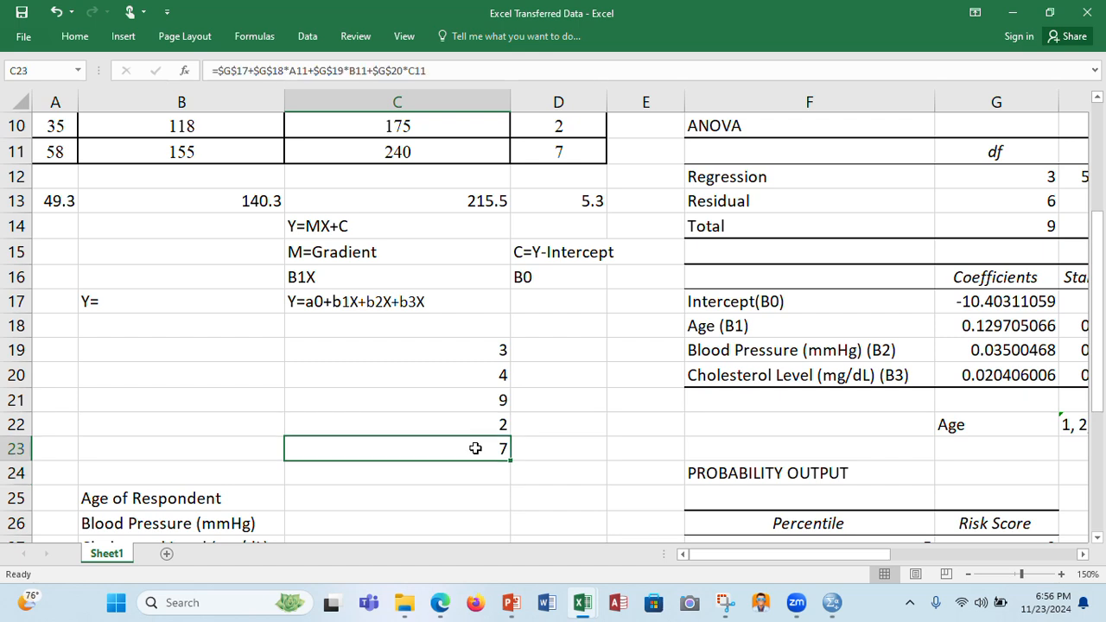
left_click(202, 153)
left_click(399, 156)
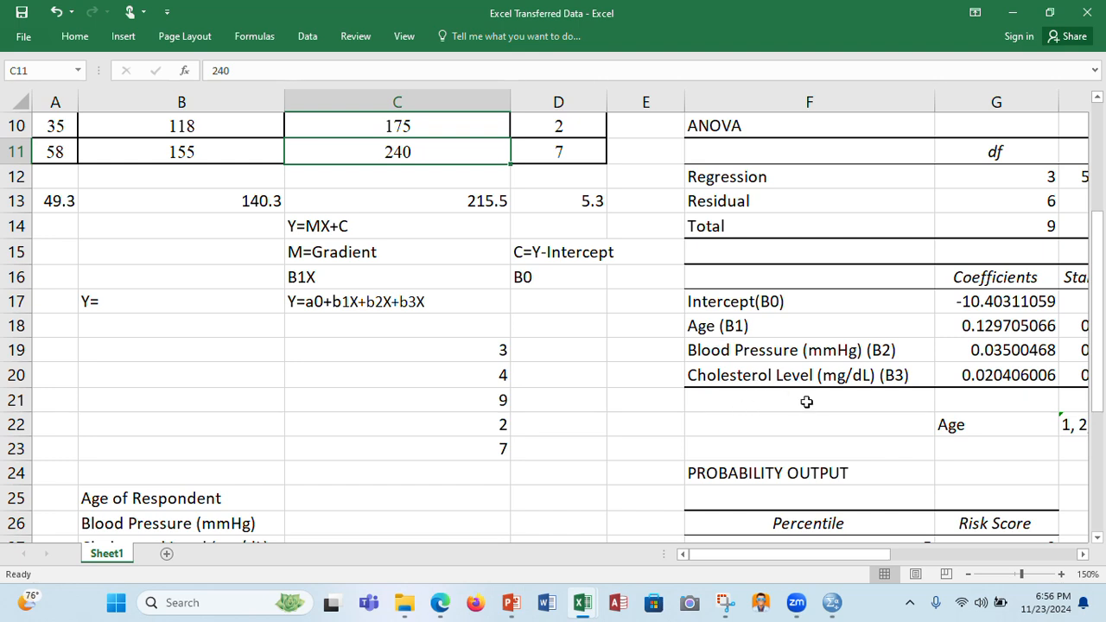
left_click(173, 150)
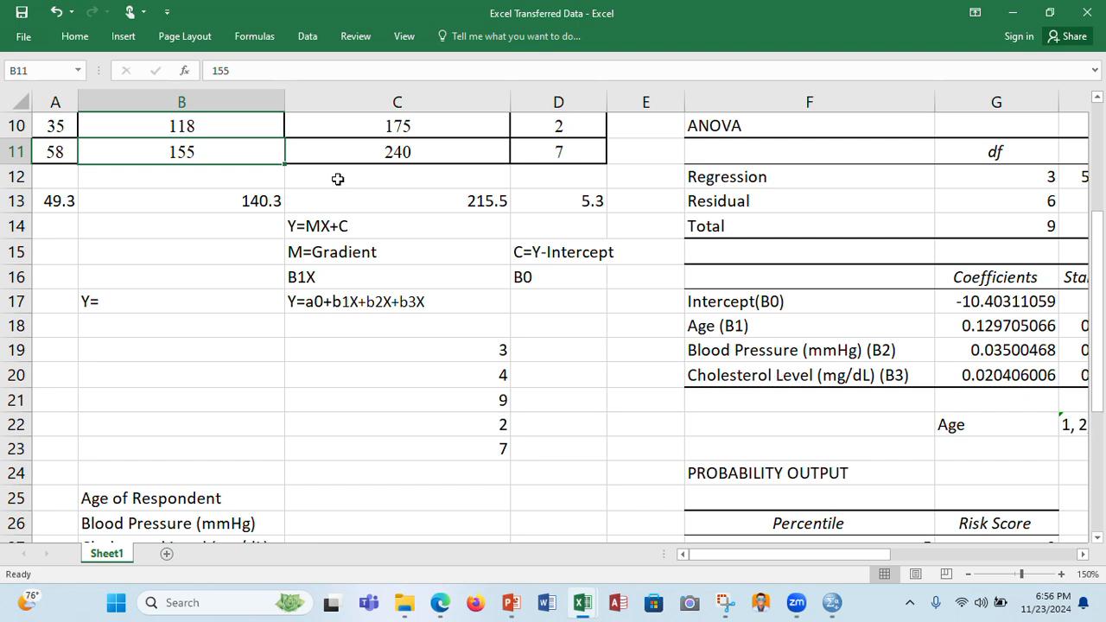
left_click(383, 155)
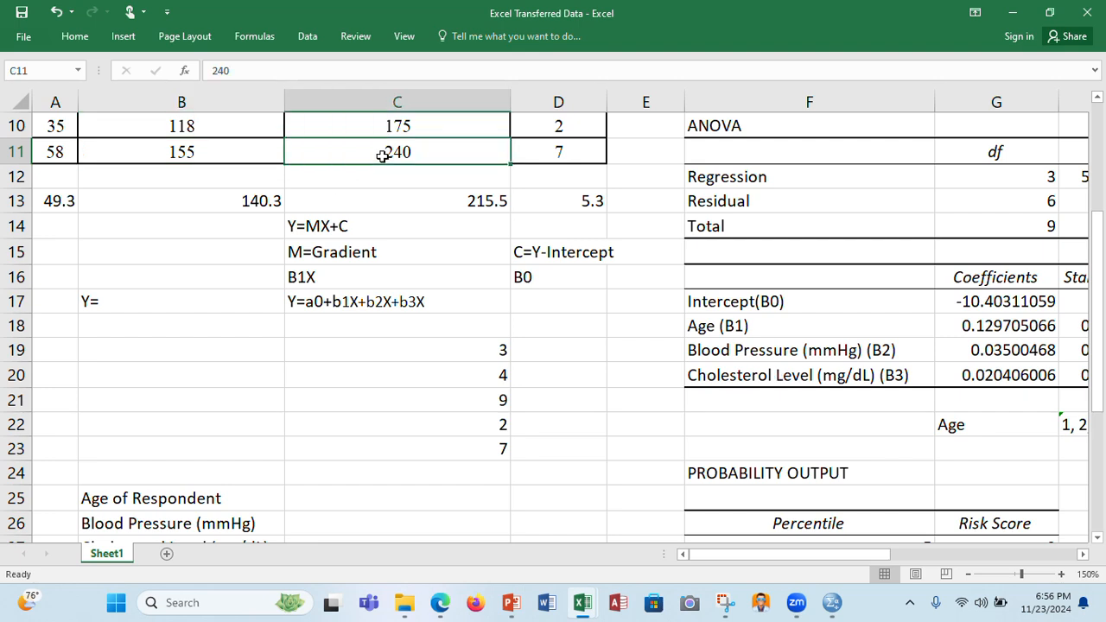
Inspect the coefficient references in the C23 prediction formula, including the Blood Pressure coefficient in G19, leaving the formula as it is.
left_click(498, 449)
double_click(484, 450)
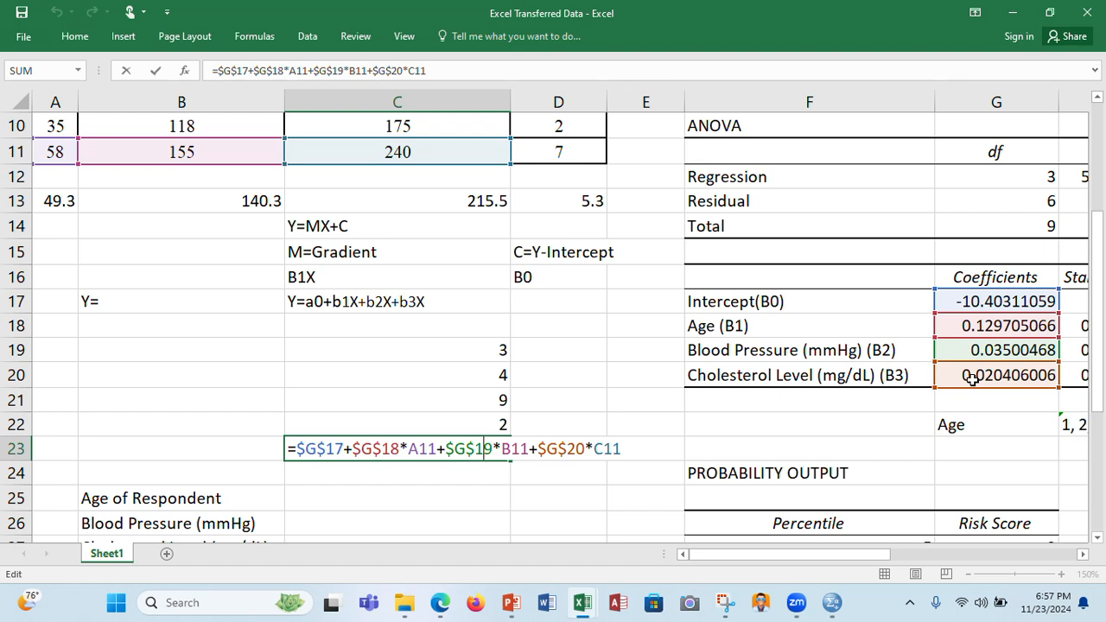
left_click(977, 350)
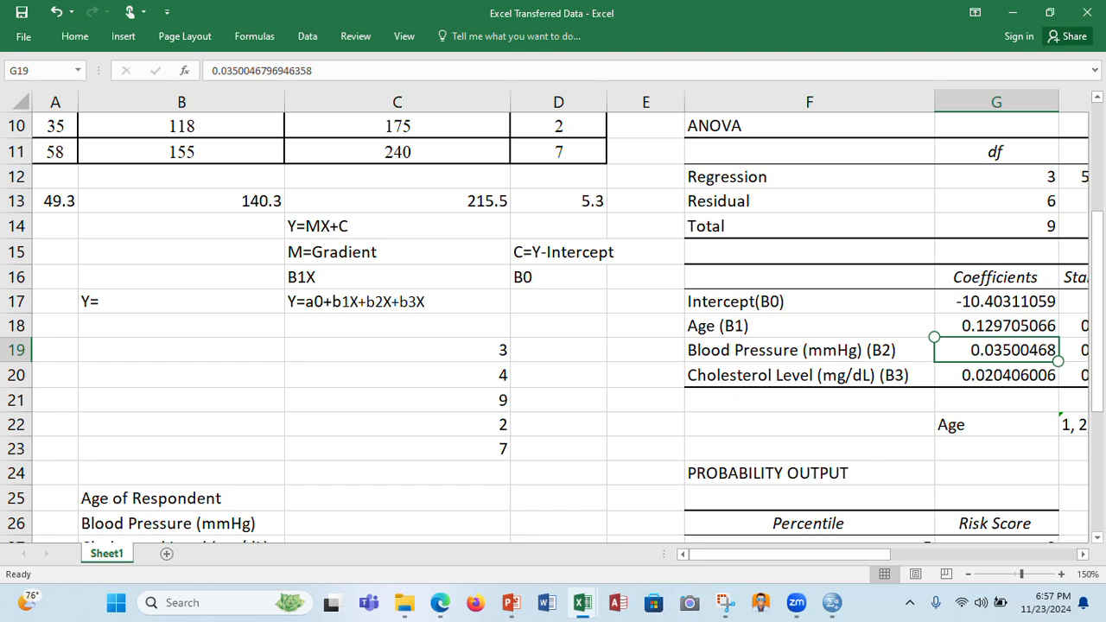
double_click(494, 449)
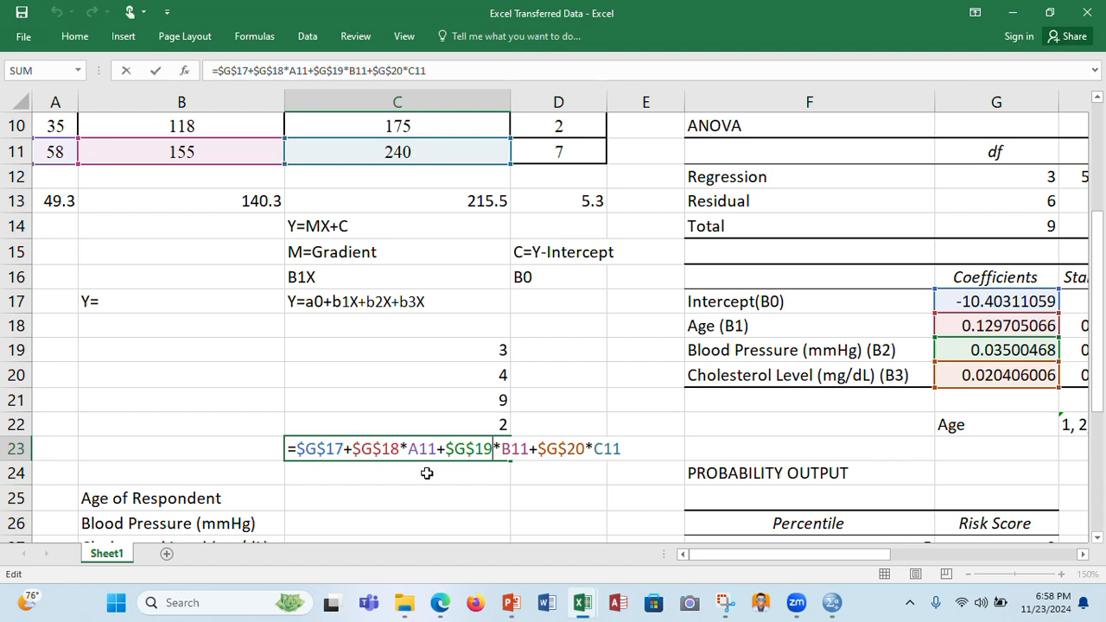
key("Return")
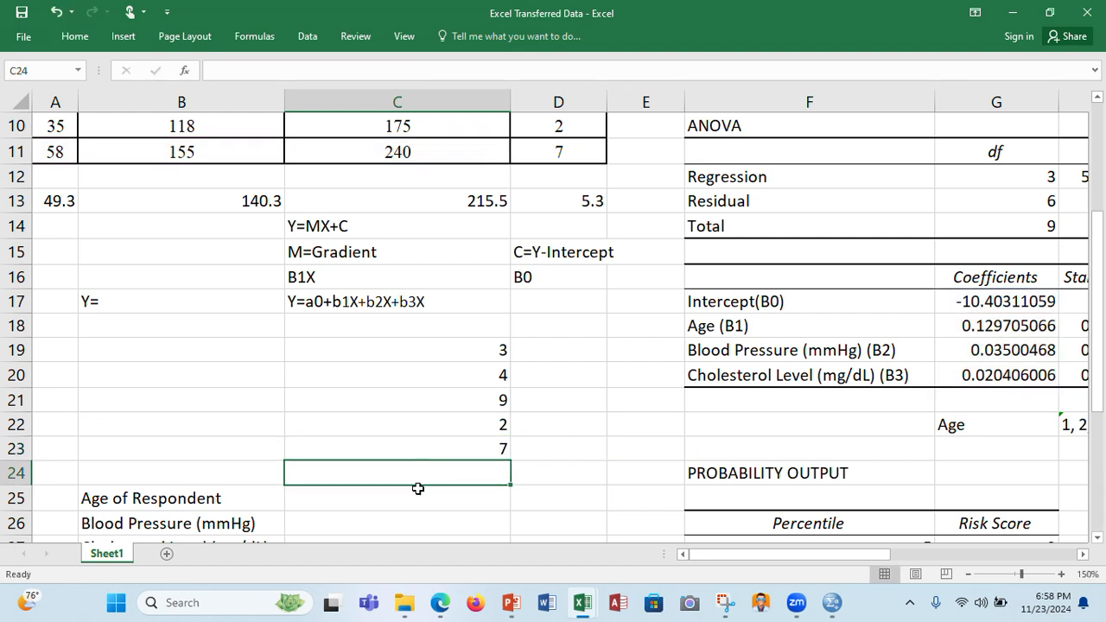
Enter the heading "Risk Score" in C18 above the predicted values.
left_click(482, 325)
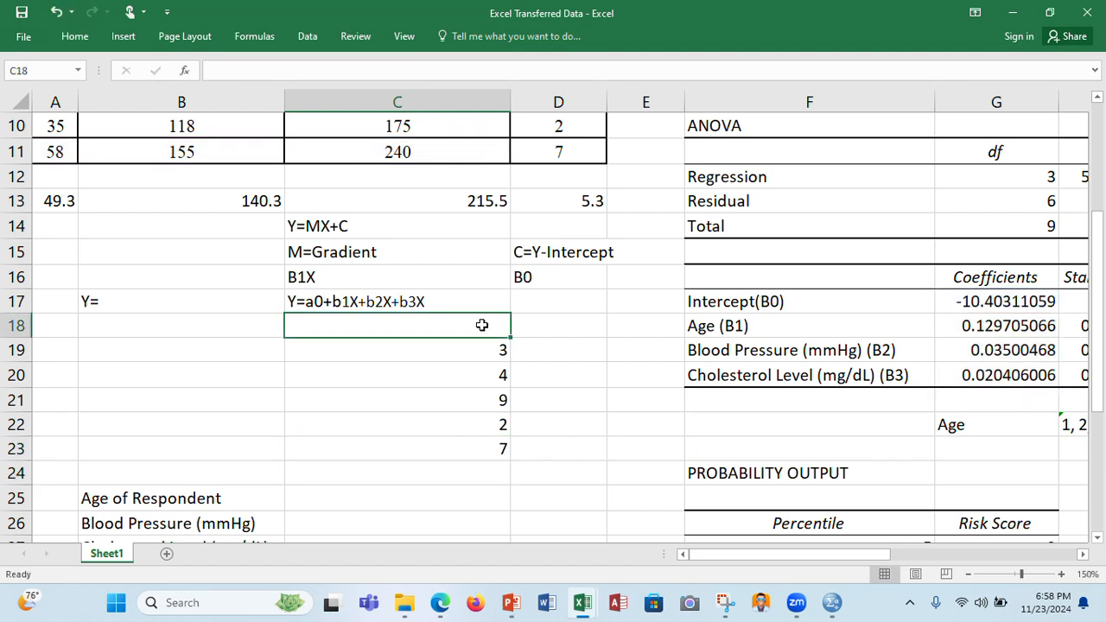
type("Re")
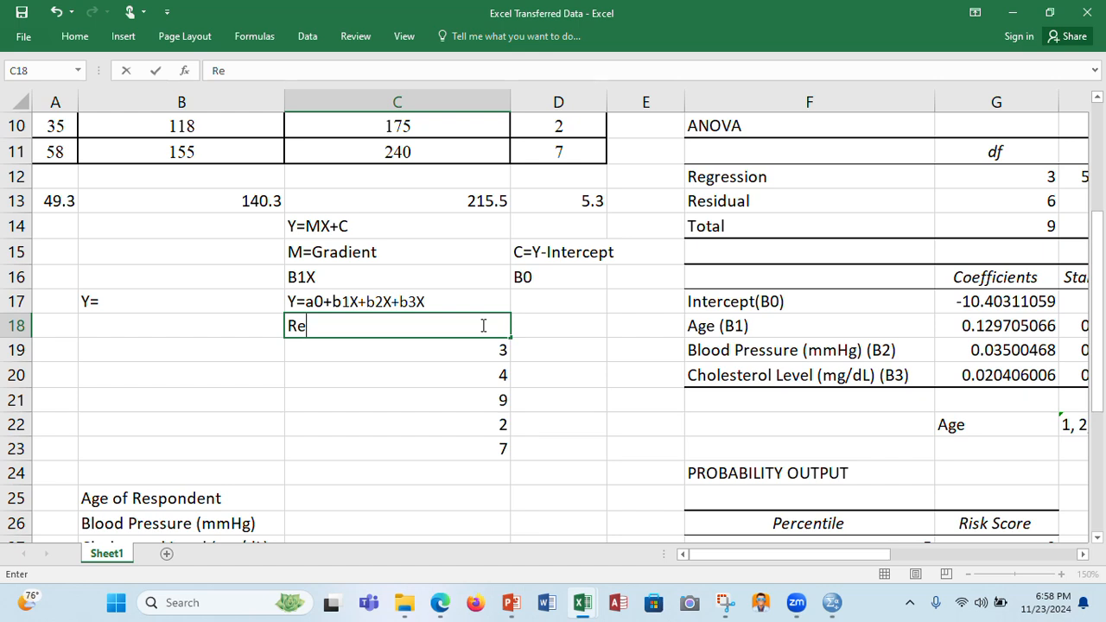
key("BackSpace")
type("isk Score")
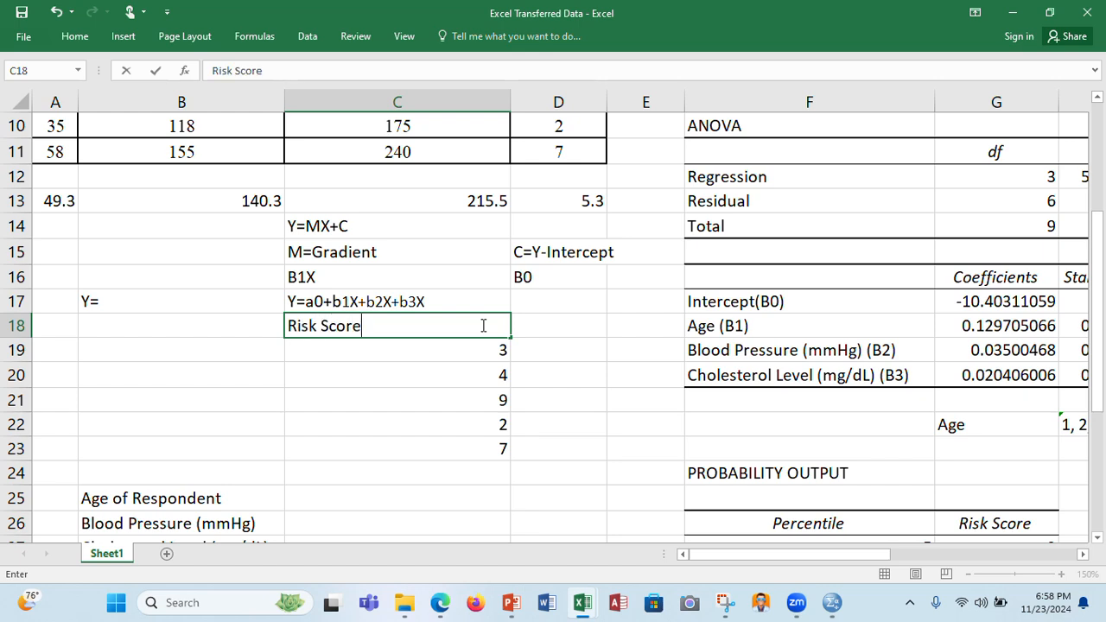
left_click(403, 415)
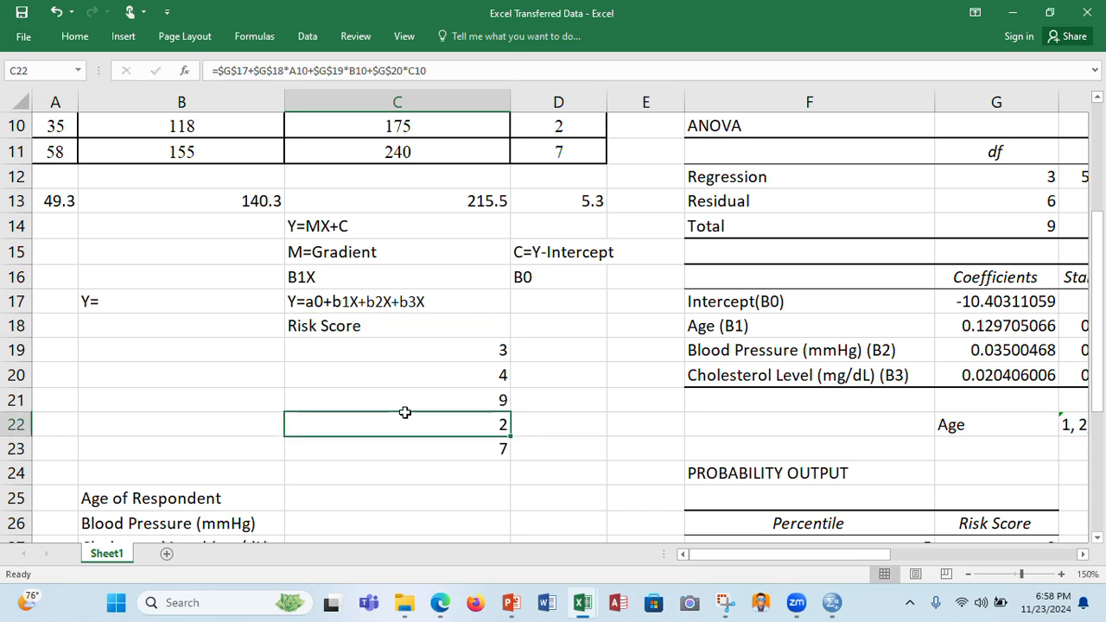
left_click(386, 328)
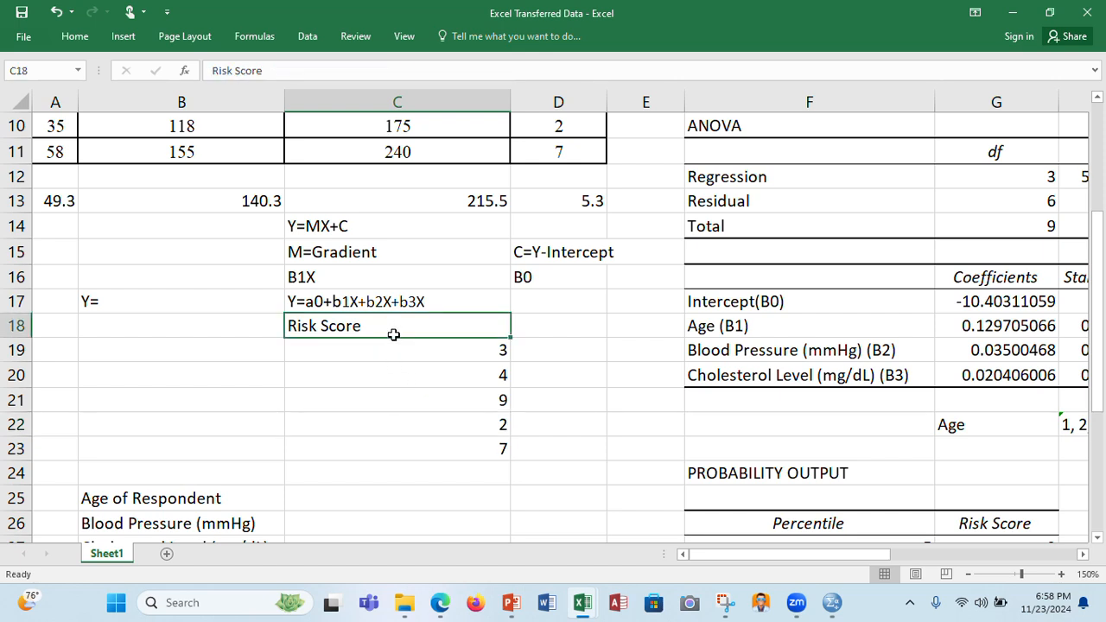
Check the prediction formulas in C23 and C22 against the coefficients and the matching data rows.
left_click(486, 454)
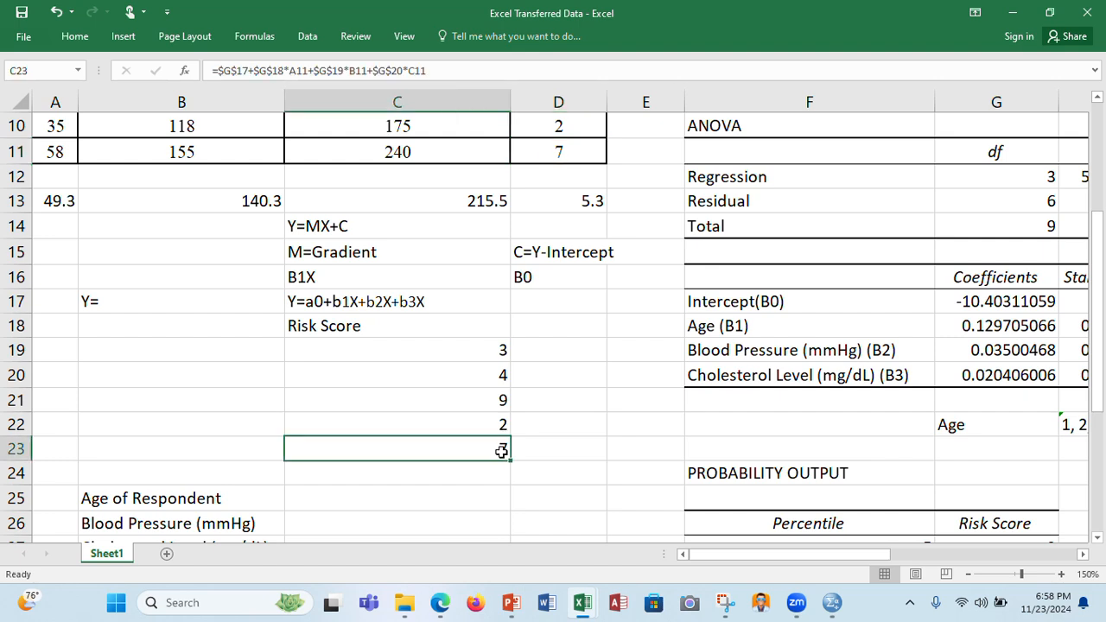
double_click(502, 424)
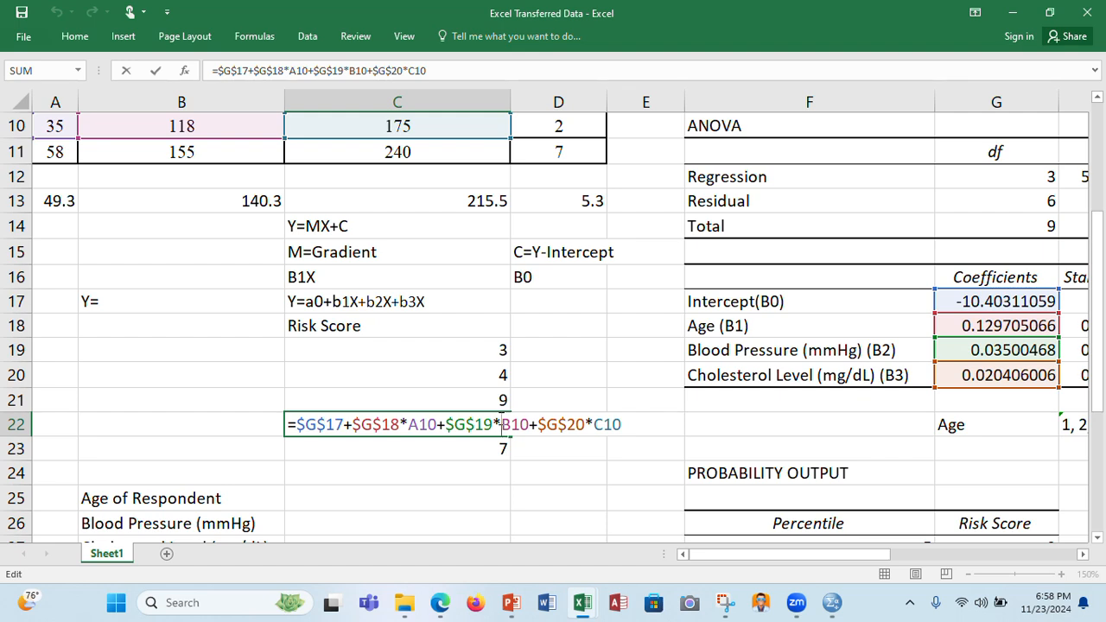
key("Return")
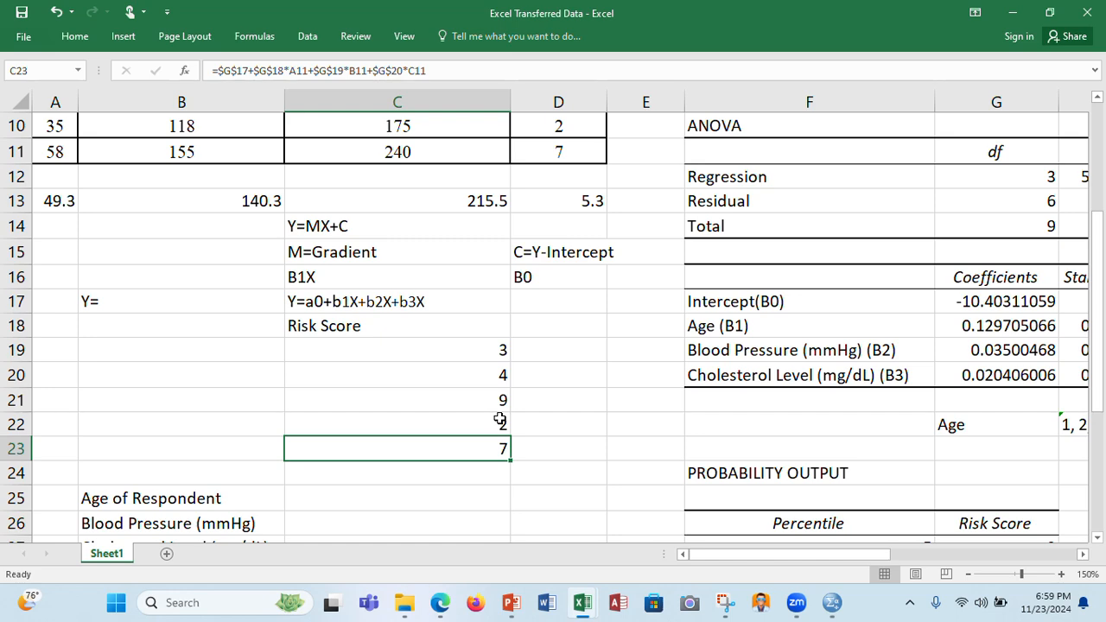
Switch to the SPSS regression output, restore it to a smaller window and place it beside the Excel coefficients table.
left_click(832, 603)
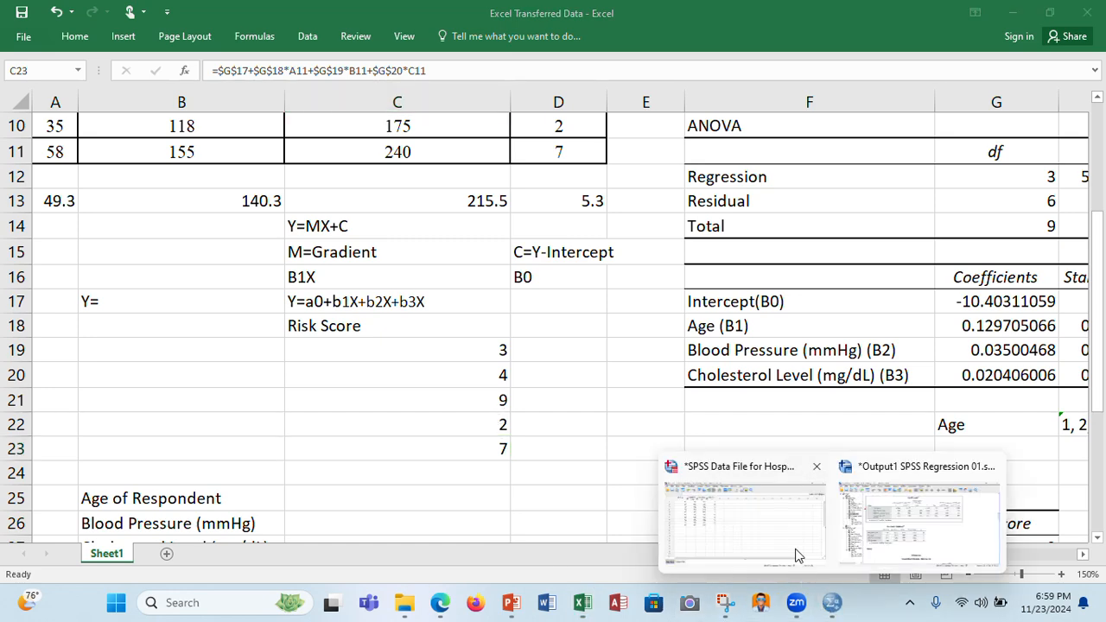
left_click(896, 514)
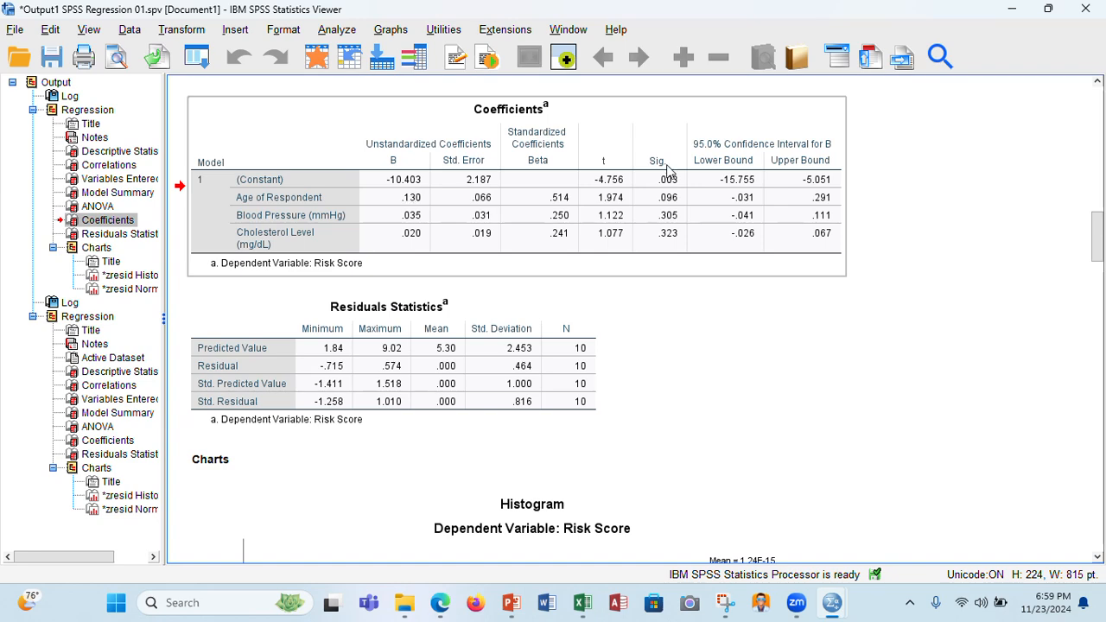
left_click(1049, 8)
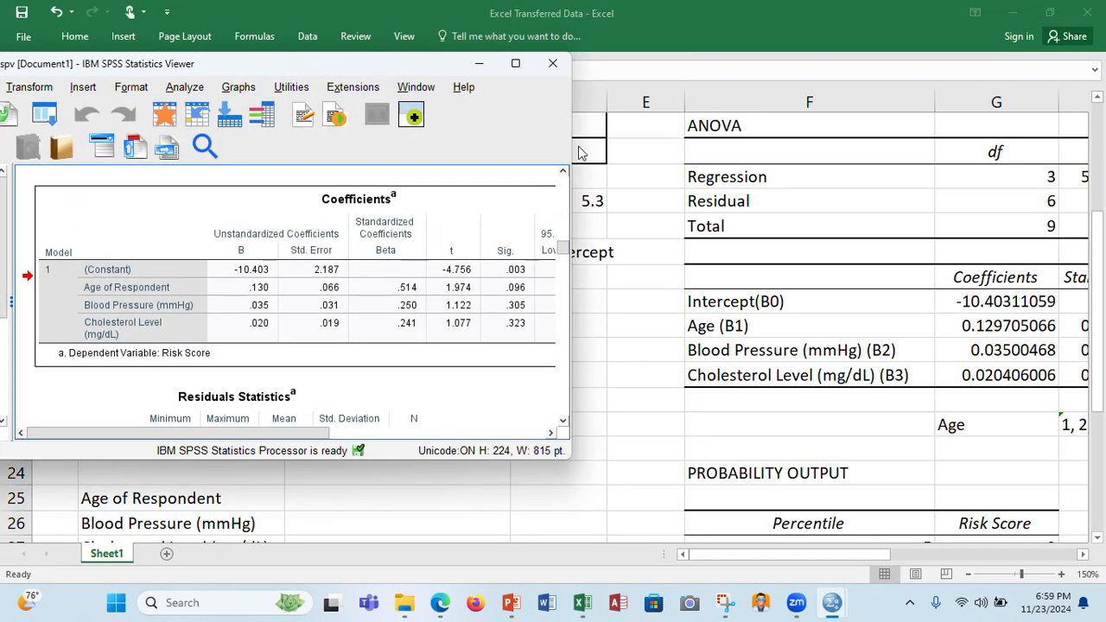
left_click_drag(389, 69, 501, 99)
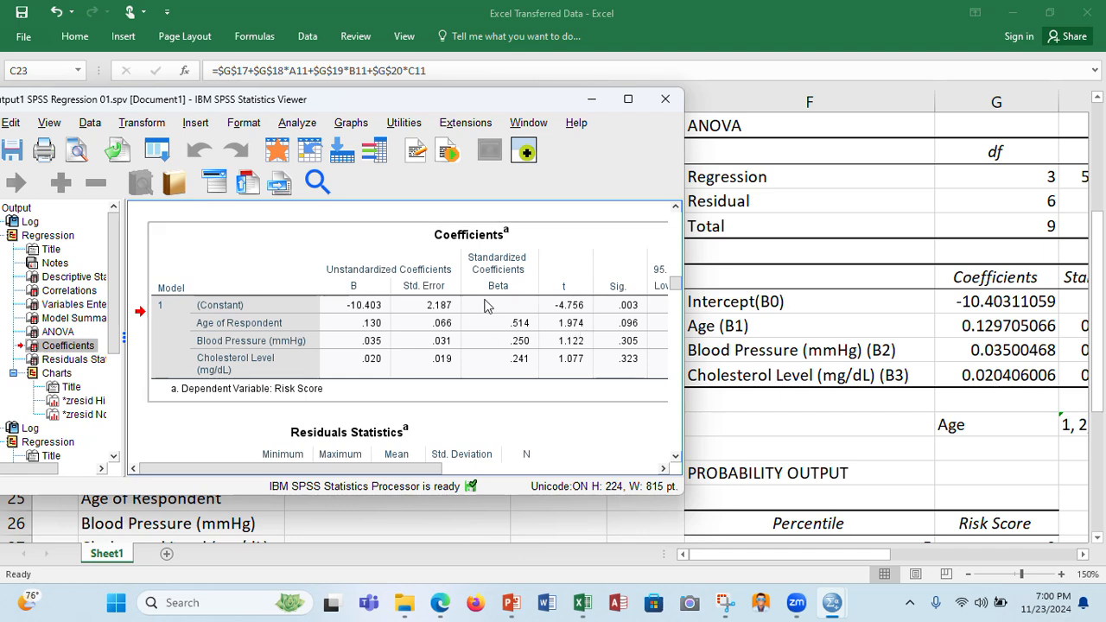
View the C23 formula in the Excel workbook and bring the SPSS output back in front to compare the coefficients tables.
left_click(816, 86)
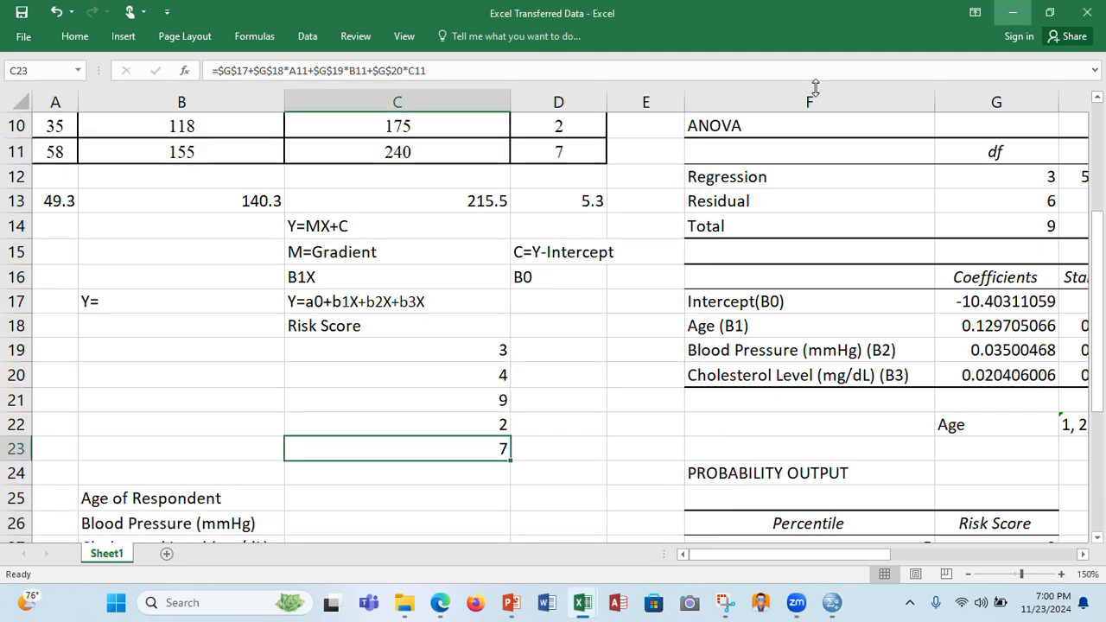
left_click(789, 71)
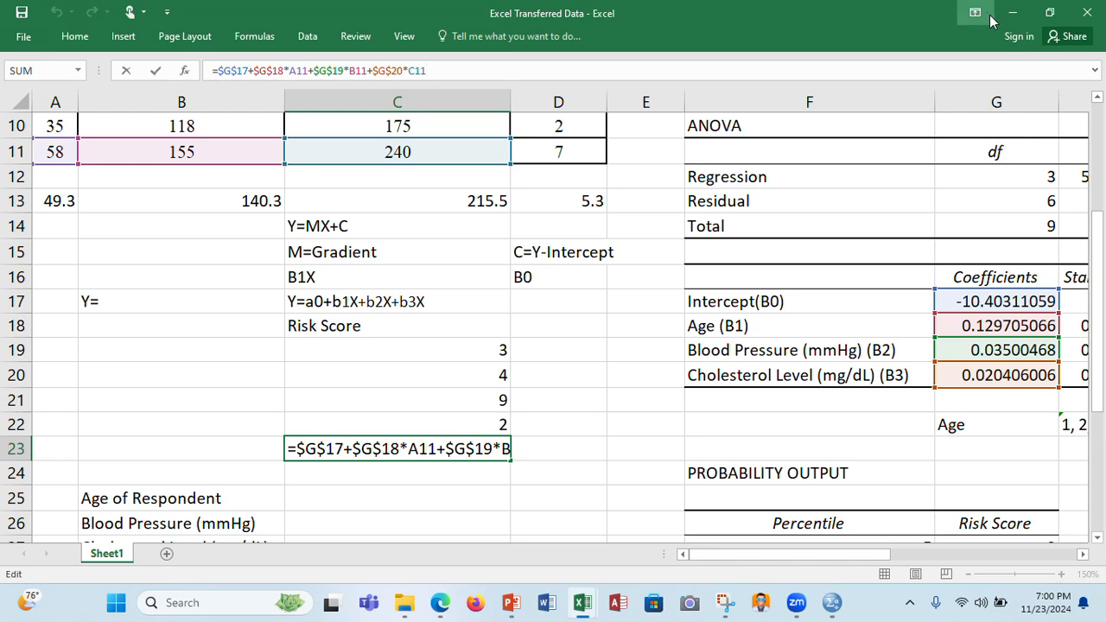
mouse_move(827, 609)
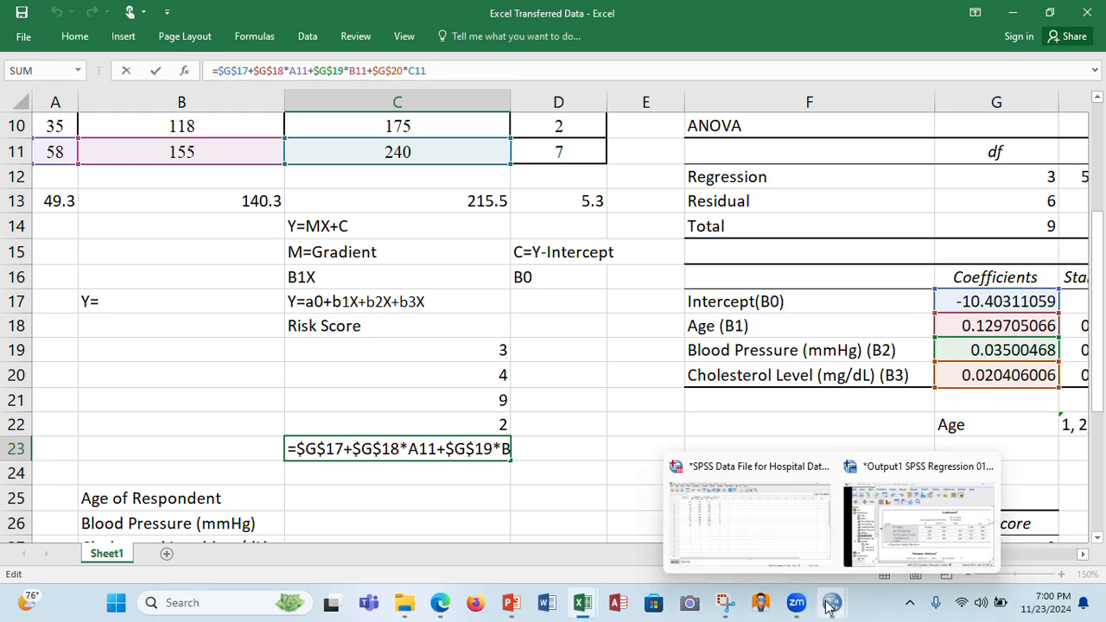
left_click(918, 528)
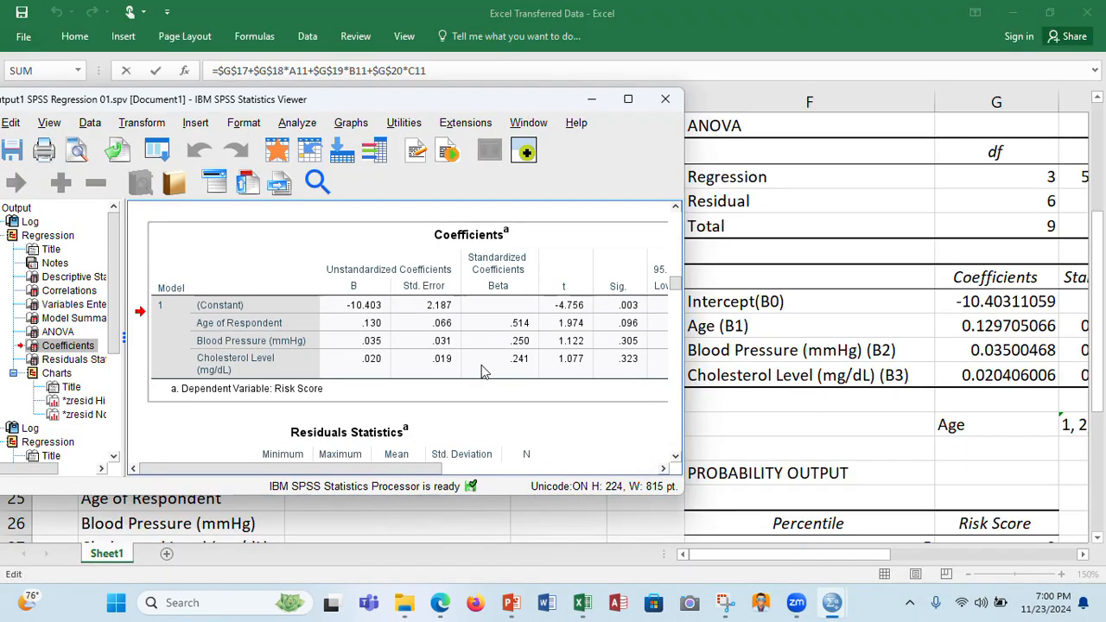
Maximize the SPSS output window and view the residual statistics and the Risk Score residual histogram.
left_click(629, 101)
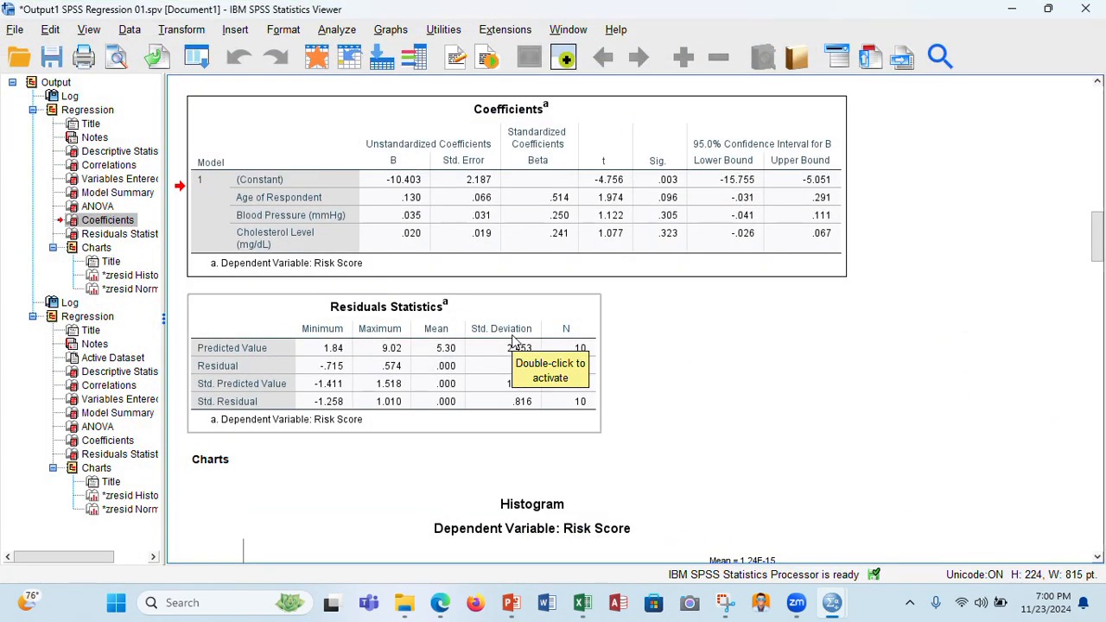
left_click_drag(1100, 251, 1104, 294)
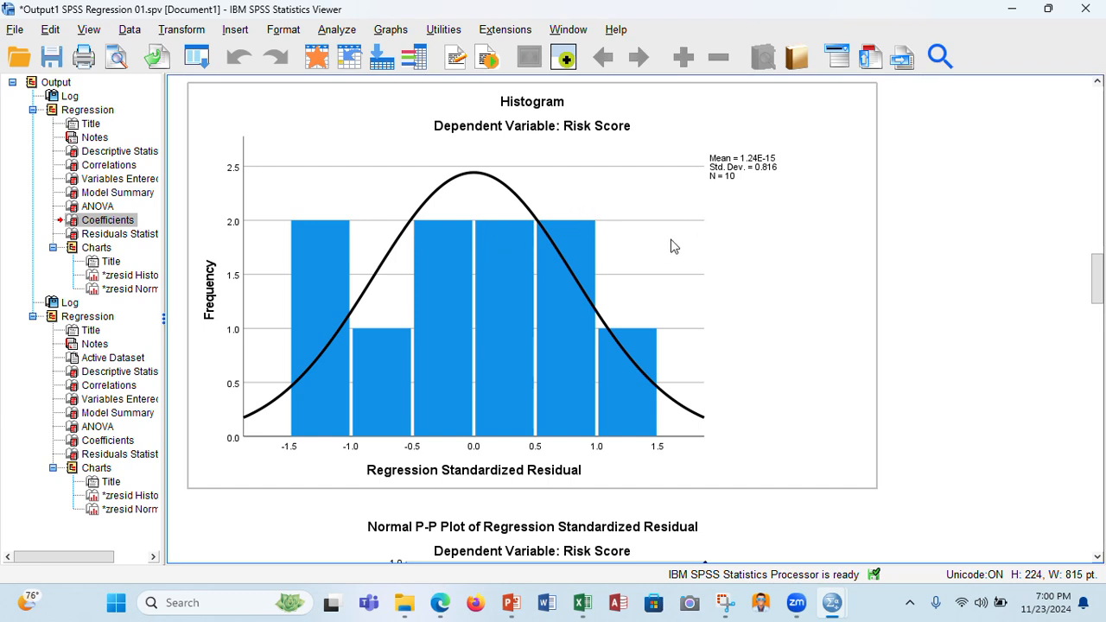
Check the Histogram and Normal probability plot options in the Linear Regression plot settings, then close the dialogs without running the analysis.
left_click(330, 32)
mouse_move(367, 263)
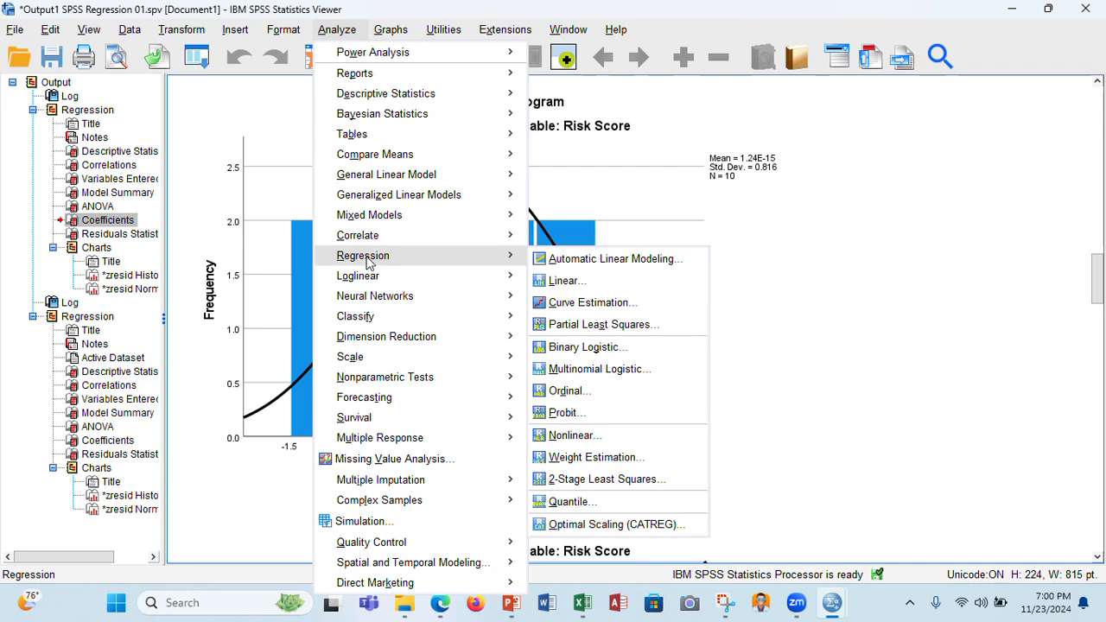
mouse_move(421, 283)
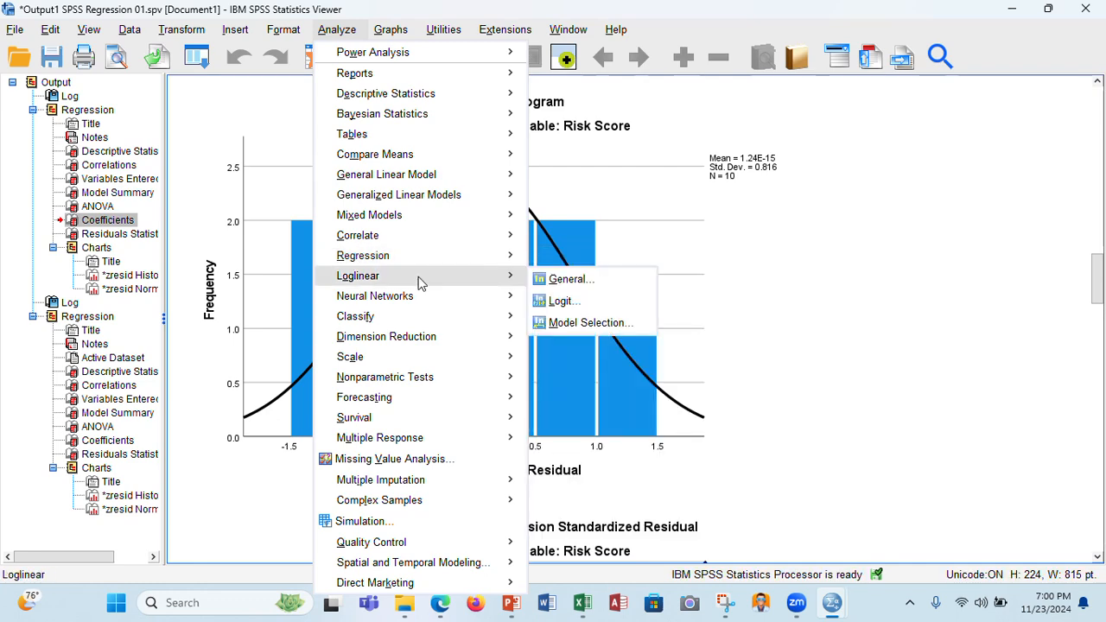
mouse_move(447, 256)
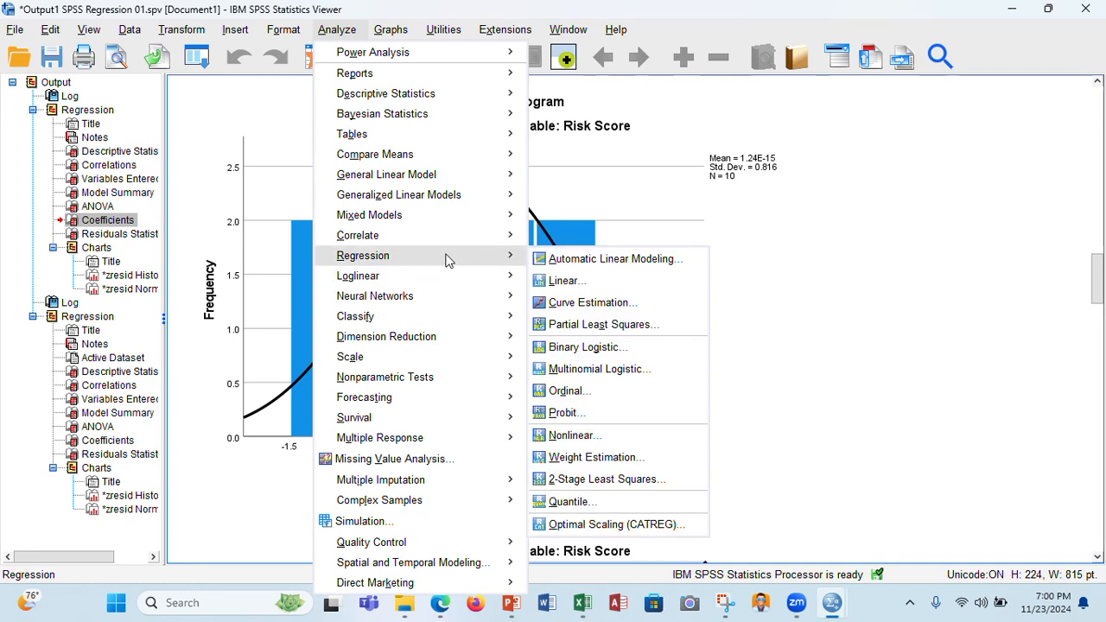
left_click(560, 281)
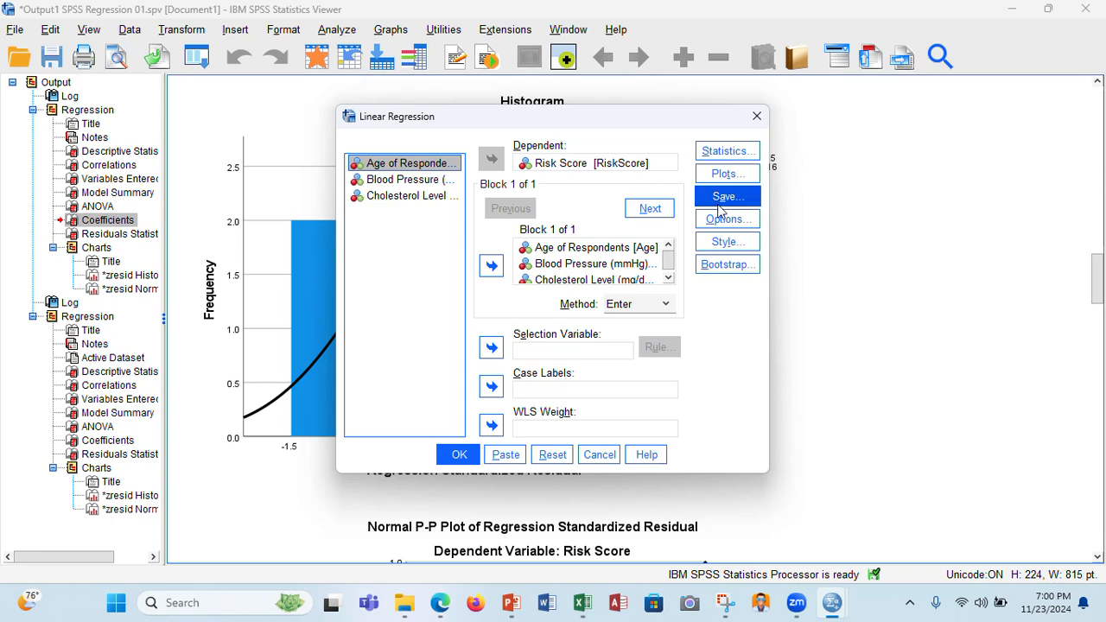
left_click(722, 156)
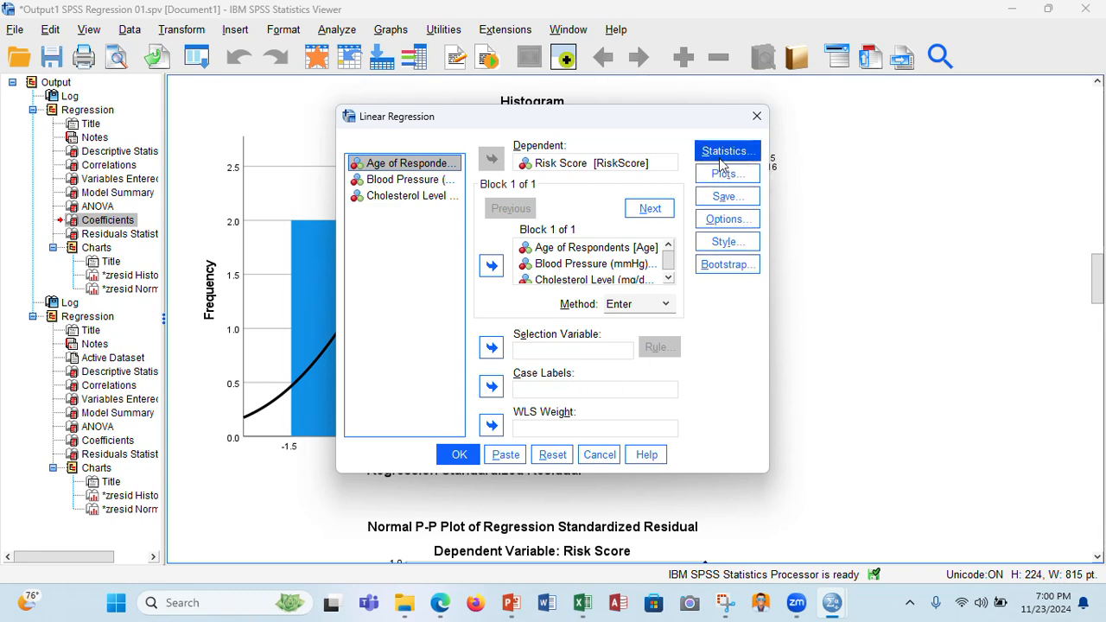
left_click(724, 174)
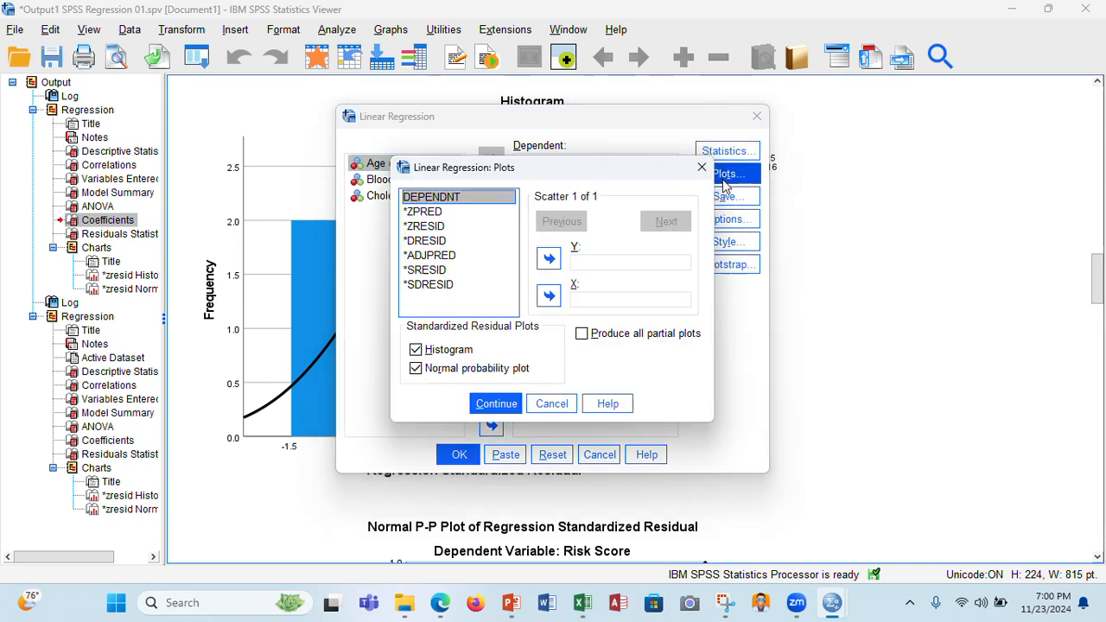
left_click(417, 350)
left_click(417, 367)
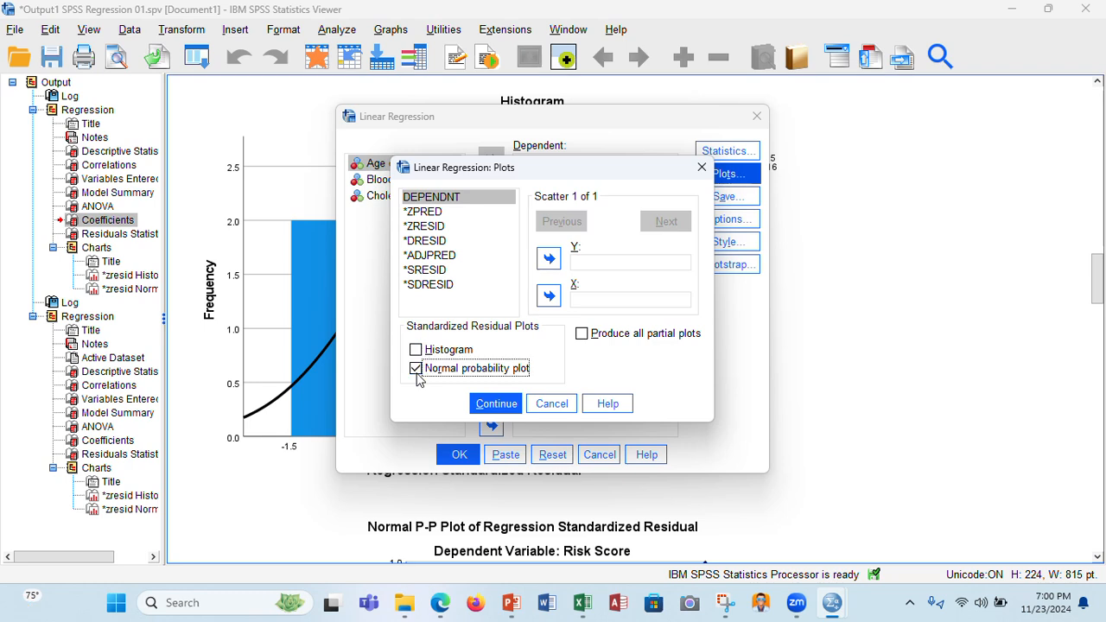
left_click(416, 350)
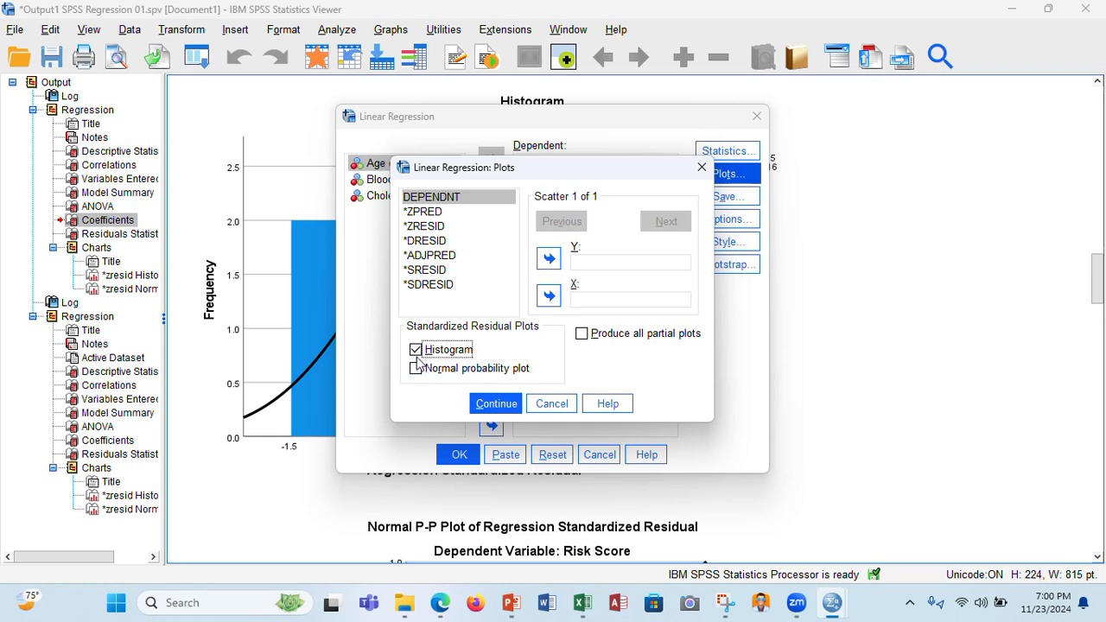
left_click(416, 368)
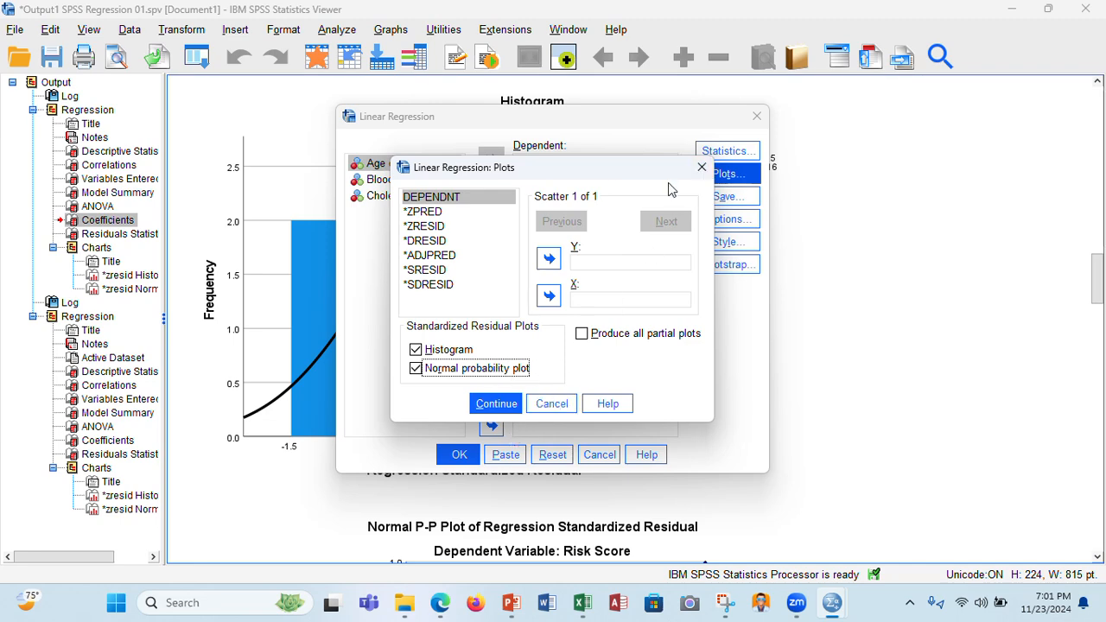
left_click(699, 172)
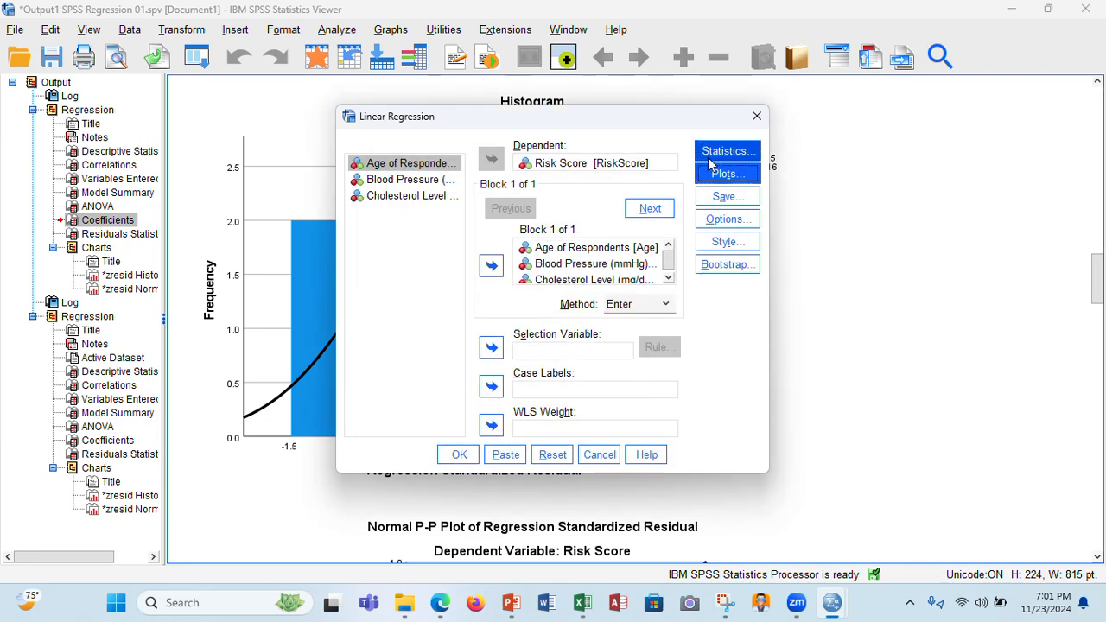
left_click(757, 115)
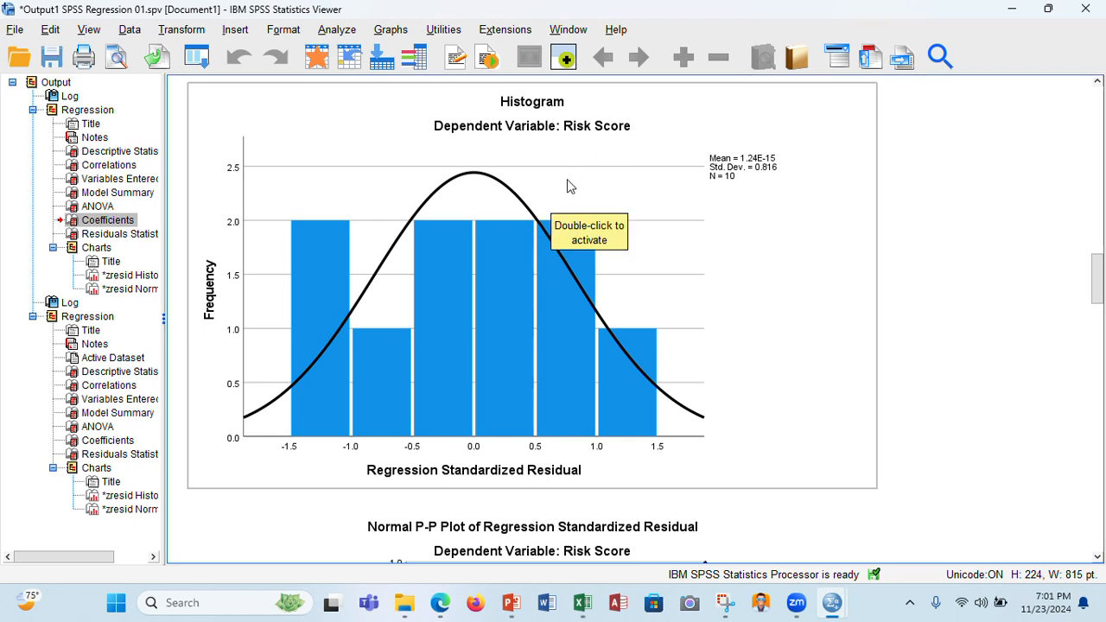
Examine the residual histogram and the normal P-P plot, and return to the descriptive statistics and correlations.
scroll(509, 453, "down", 10)
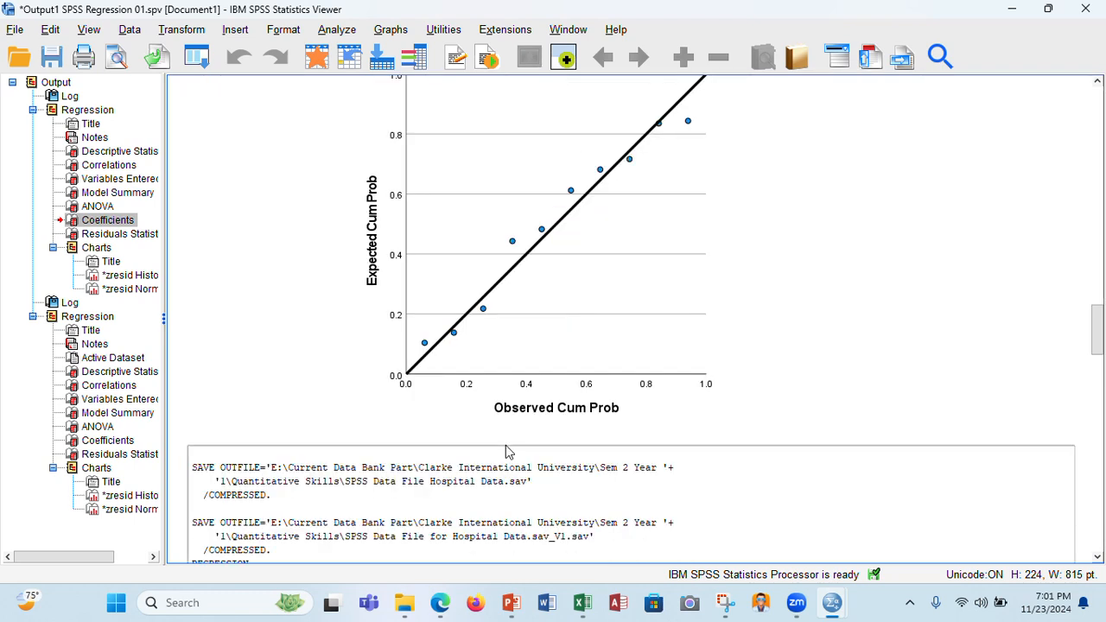
scroll(1097, 327, "up", 5)
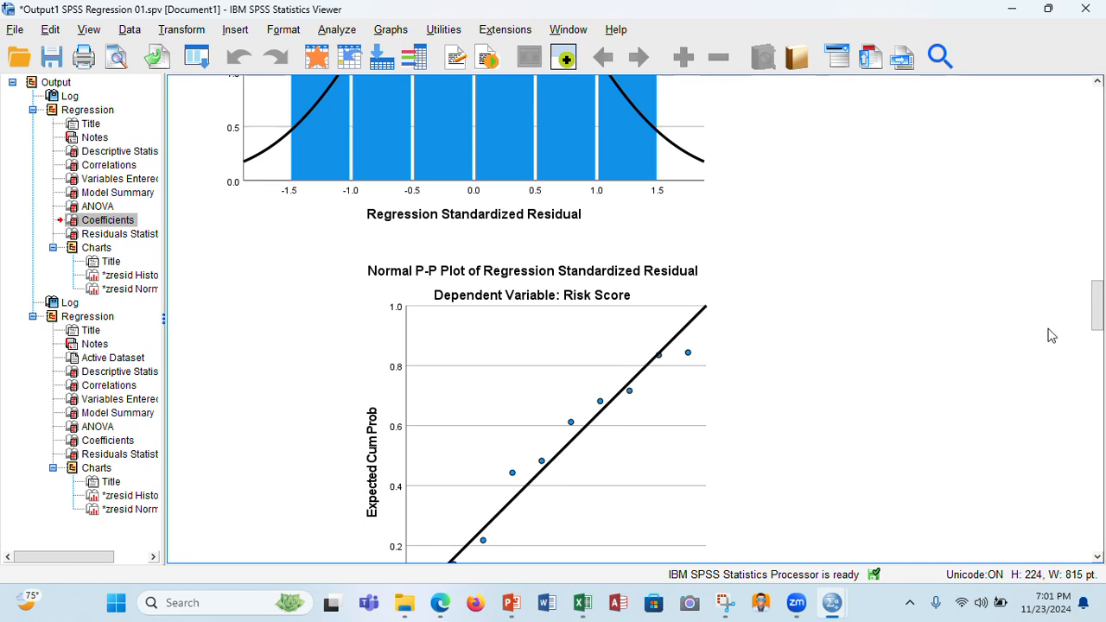
left_click_drag(1096, 321, 1100, 294)
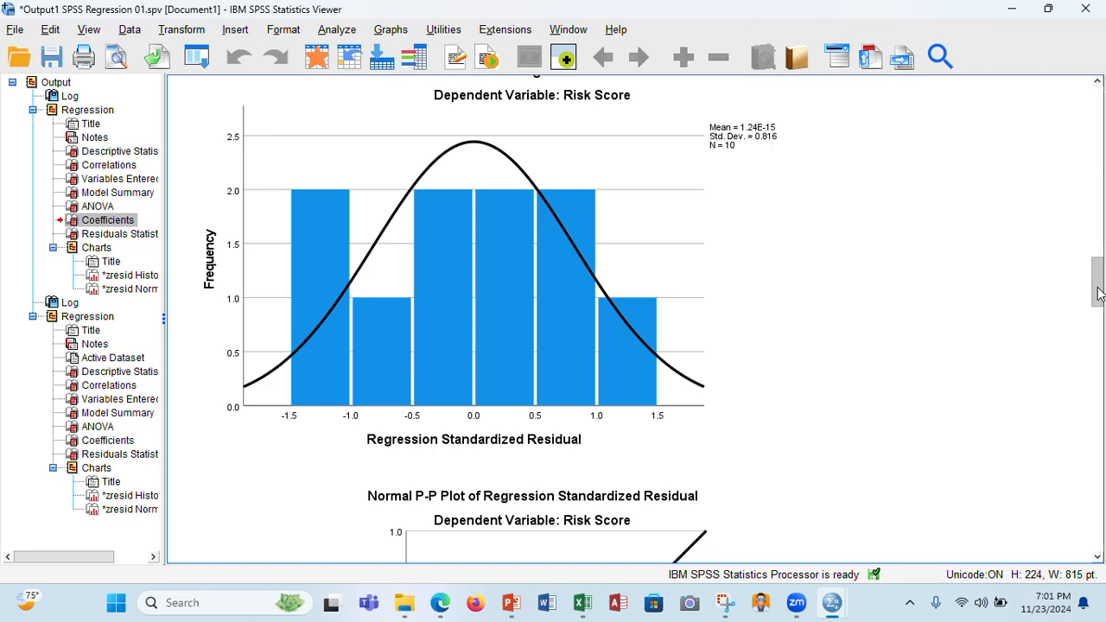
left_click_drag(1098, 294, 1102, 329)
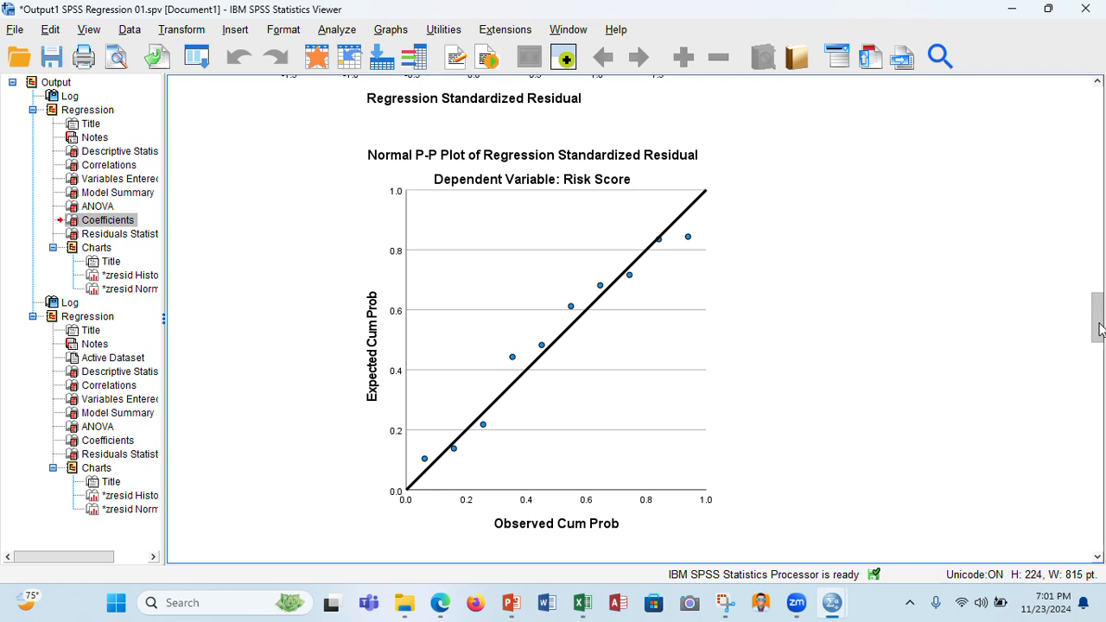
left_click_drag(1100, 328, 1099, 134)
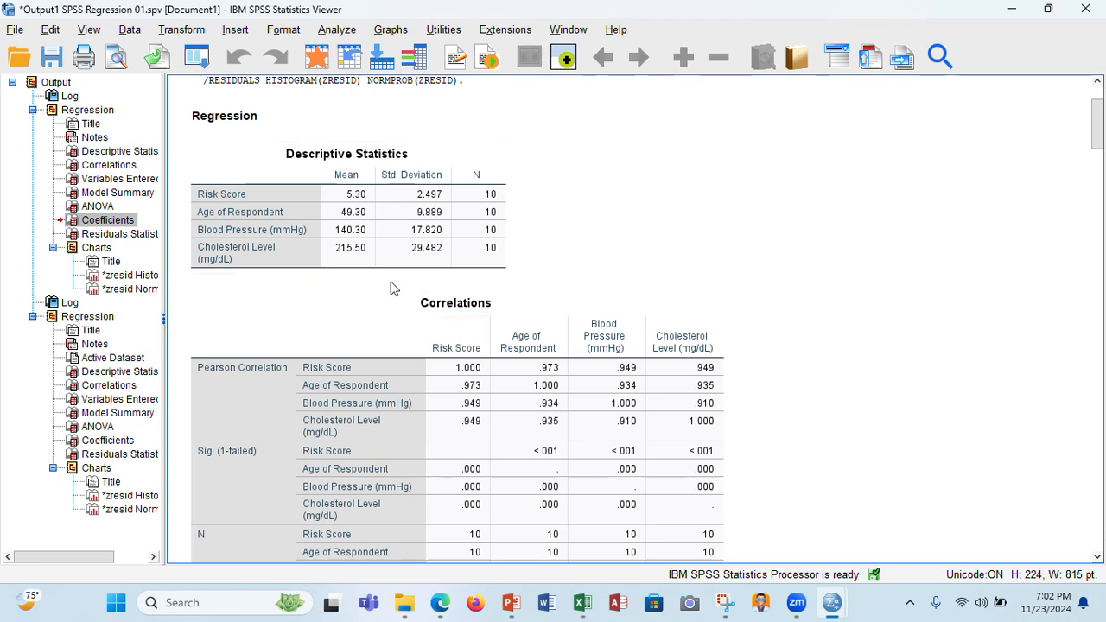
Switch to the hospital data file in the Data Editor and review its variable definitions and data rows.
left_click(796, 606)
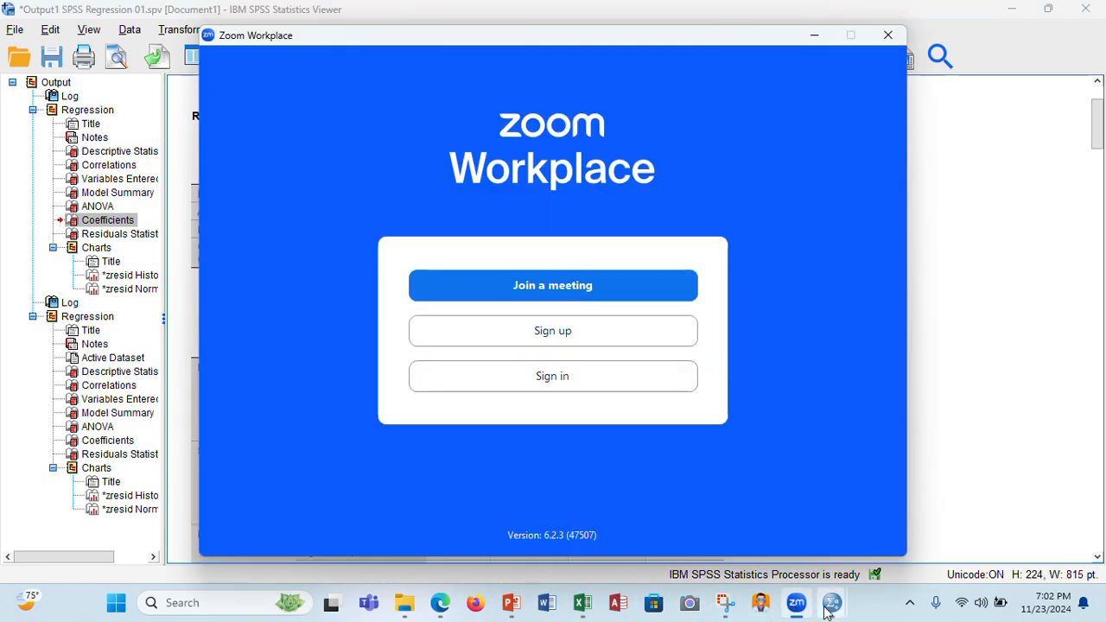
left_click(803, 523)
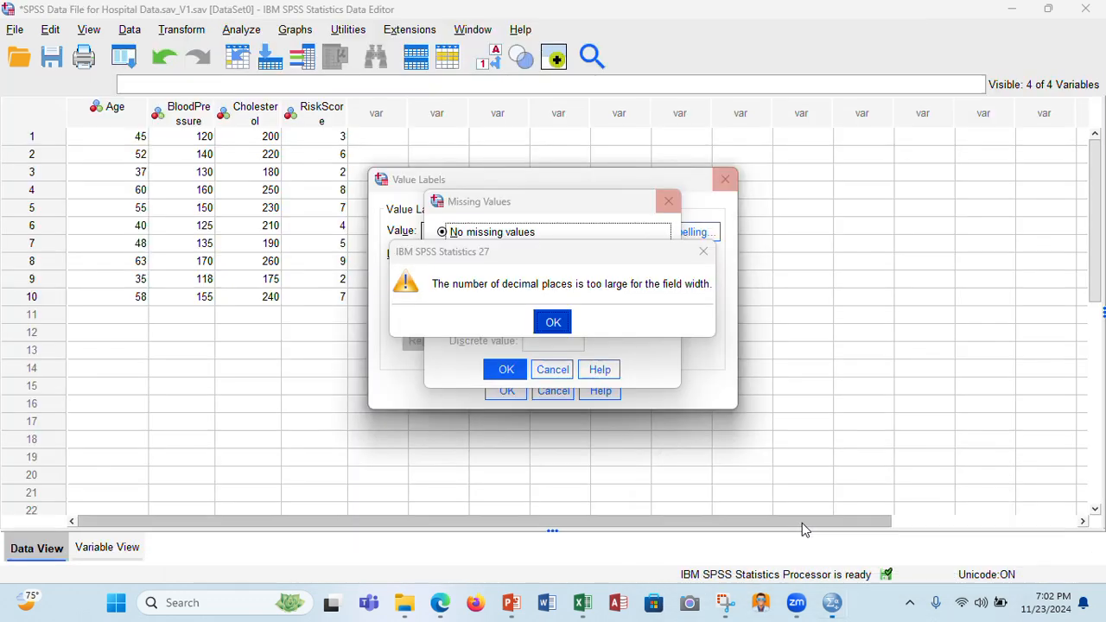
left_click(134, 545)
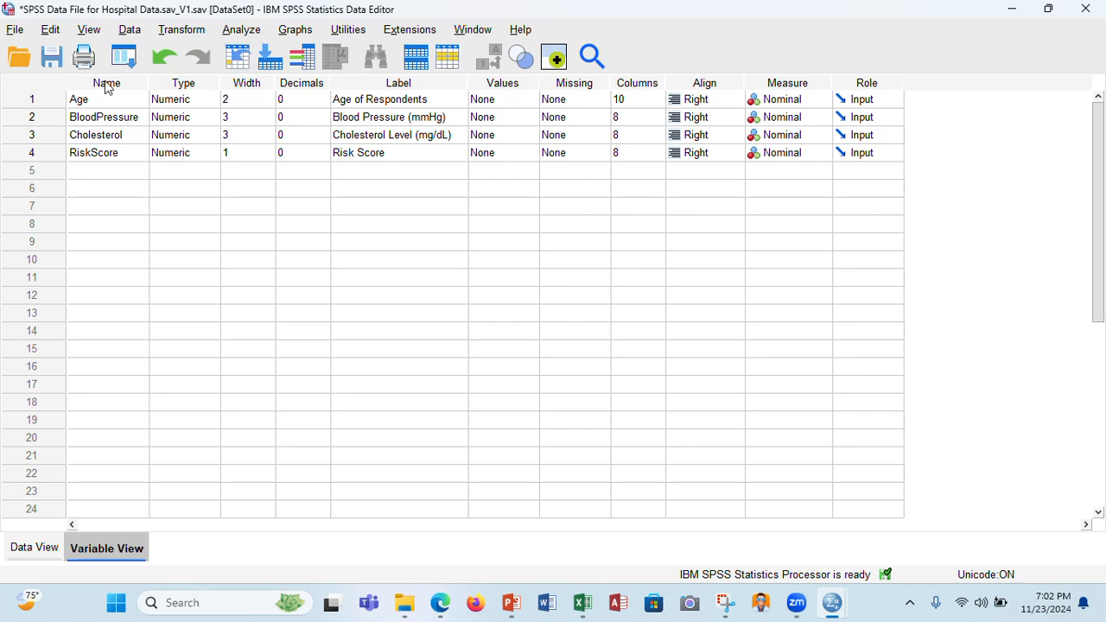
left_click(46, 548)
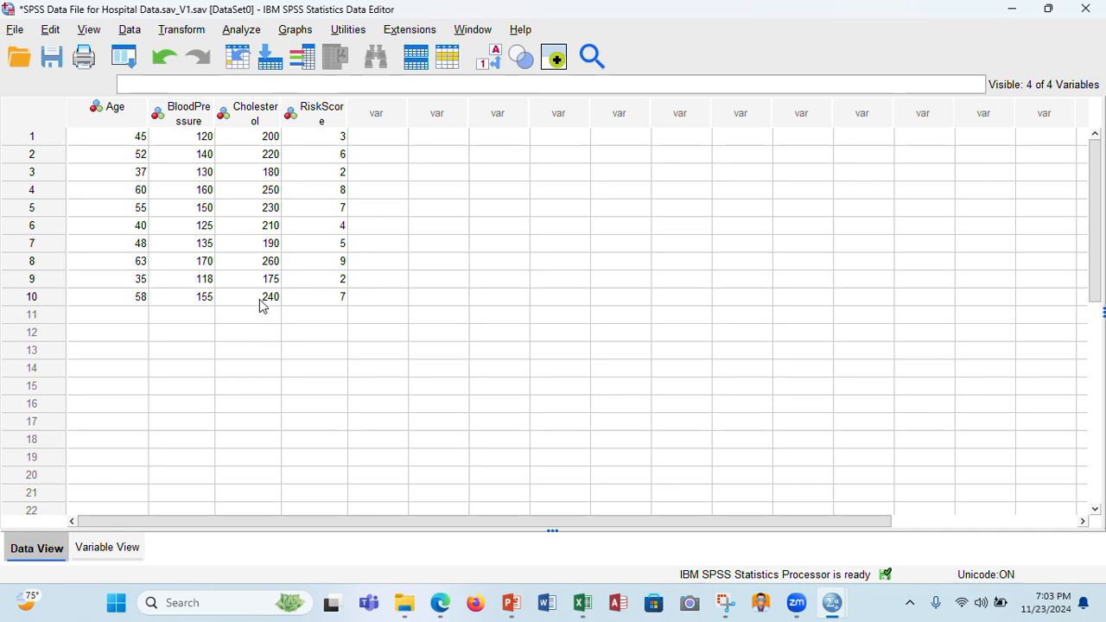
Set up a Linear Regression of Risk Score on Age, Blood Pressure and Cholesterol with estimates, 95% confidence intervals, model fit, R squared change and descriptives.
left_click(235, 33)
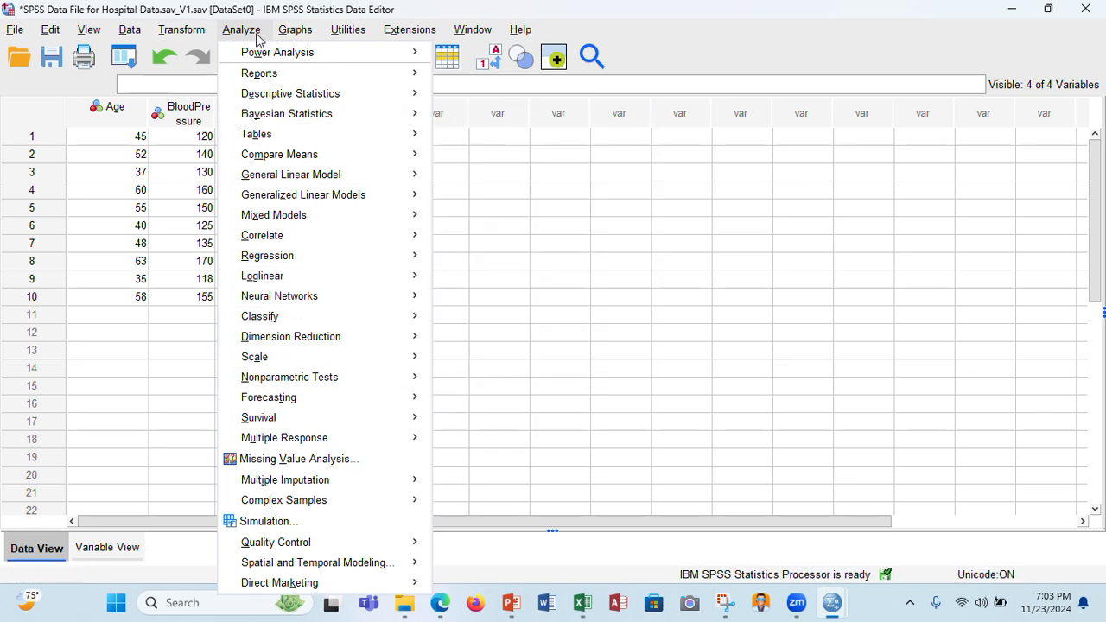
mouse_move(268, 262)
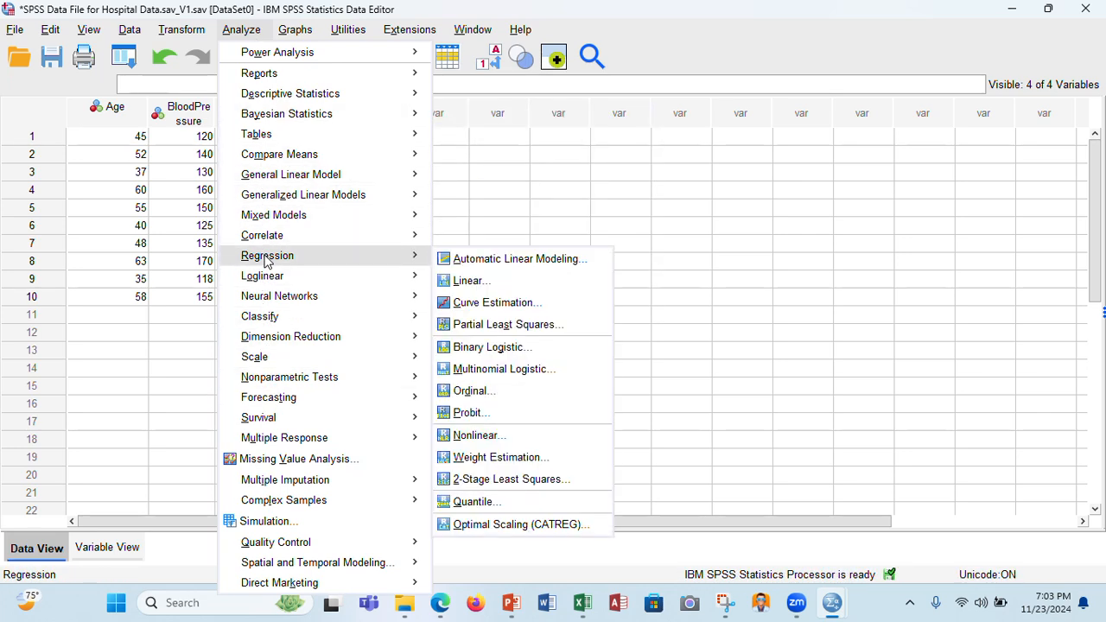
left_click(467, 281)
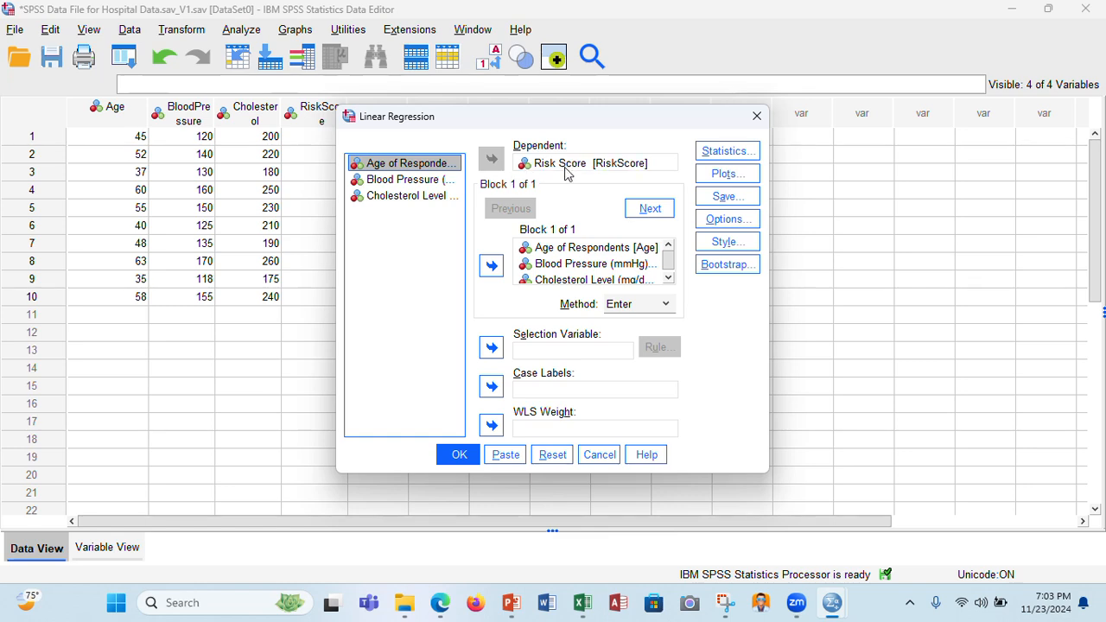
left_click(389, 197, "shift")
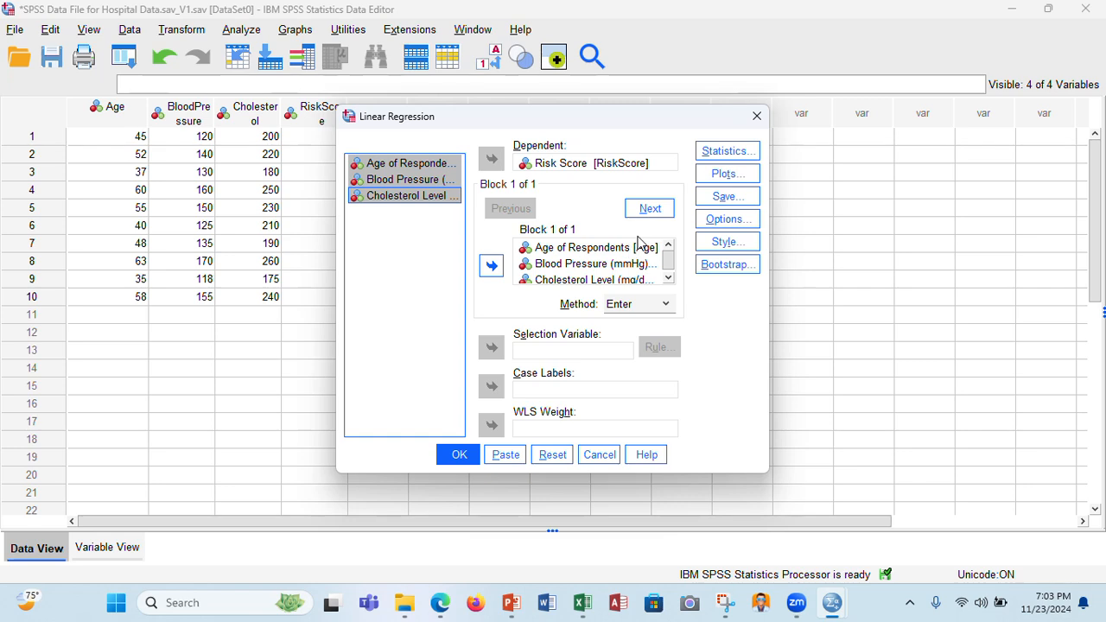
left_click(725, 159)
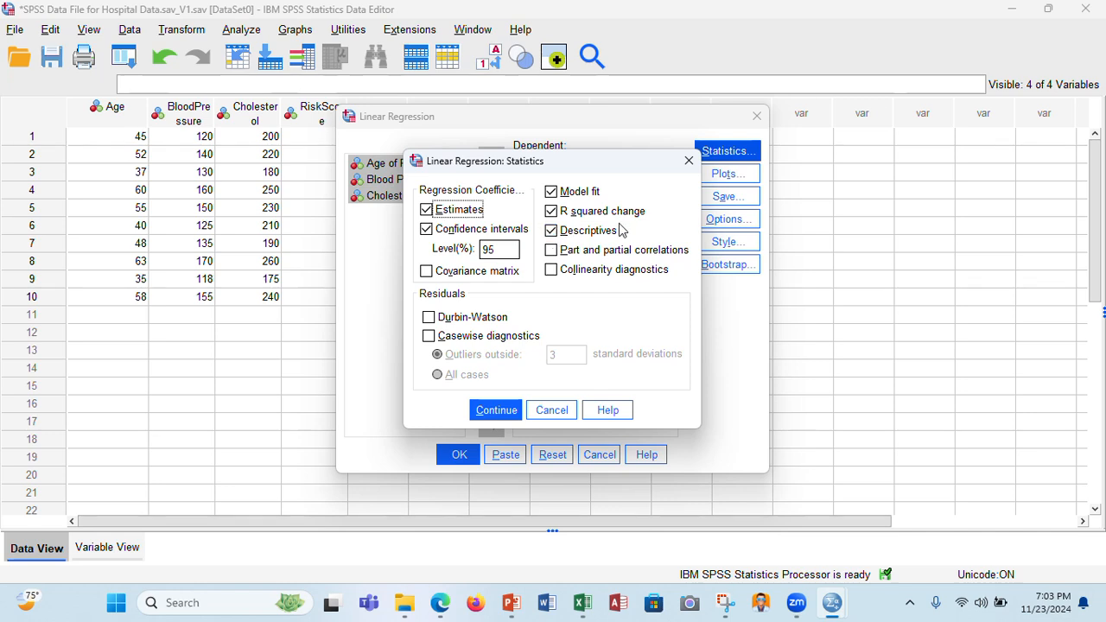
left_click(509, 415)
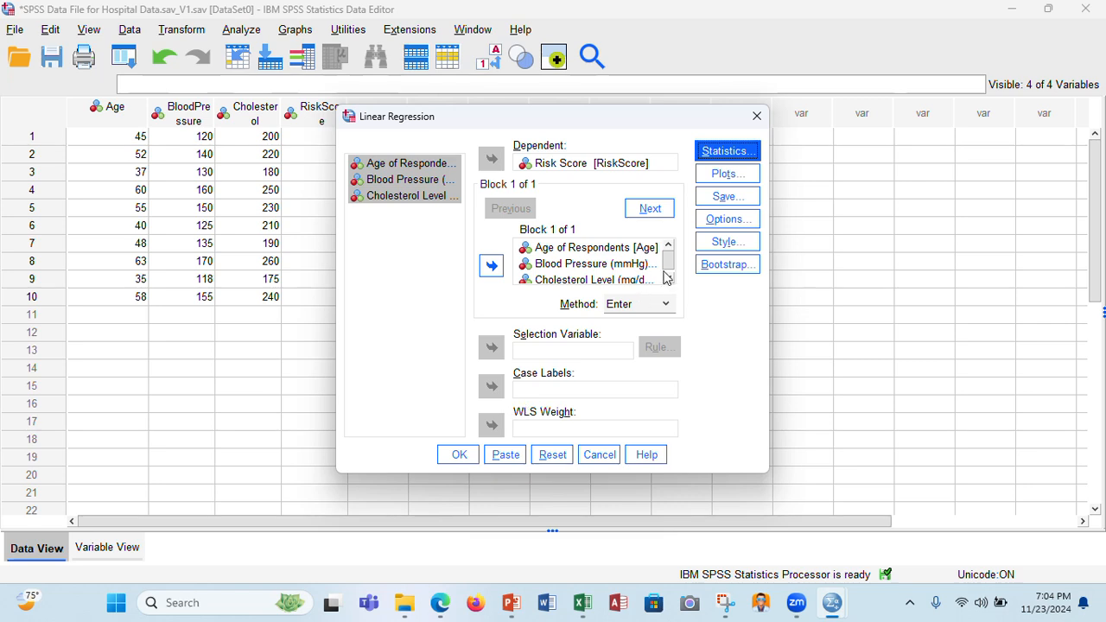
Keep the Histogram and Normal probability plot for the standardized residuals and run the regression.
left_click(709, 175)
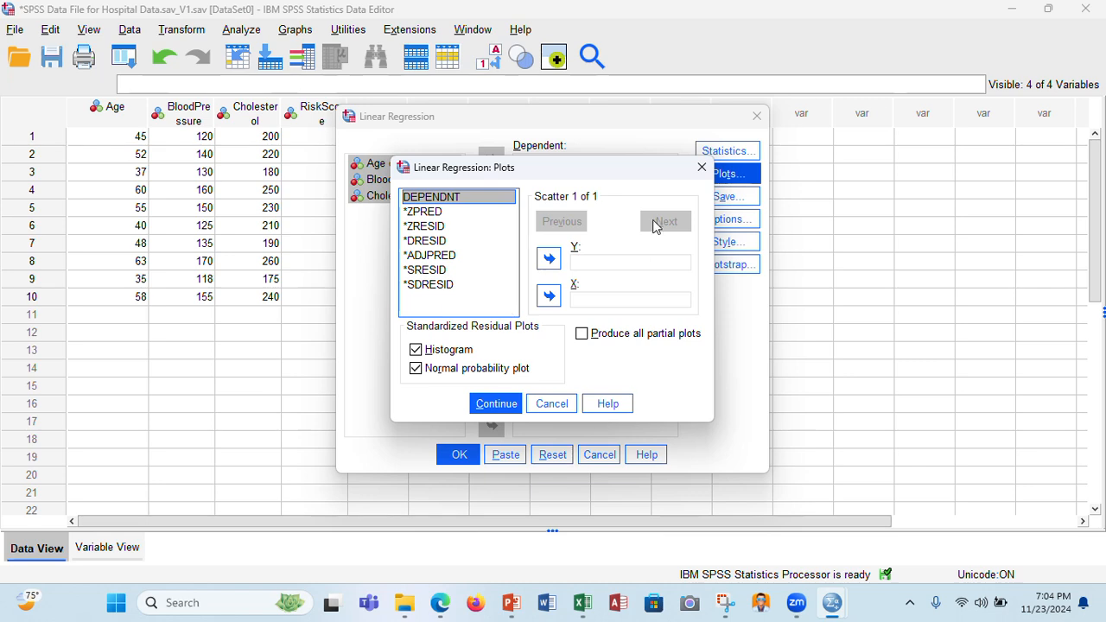
left_click(497, 406)
left_click(458, 455)
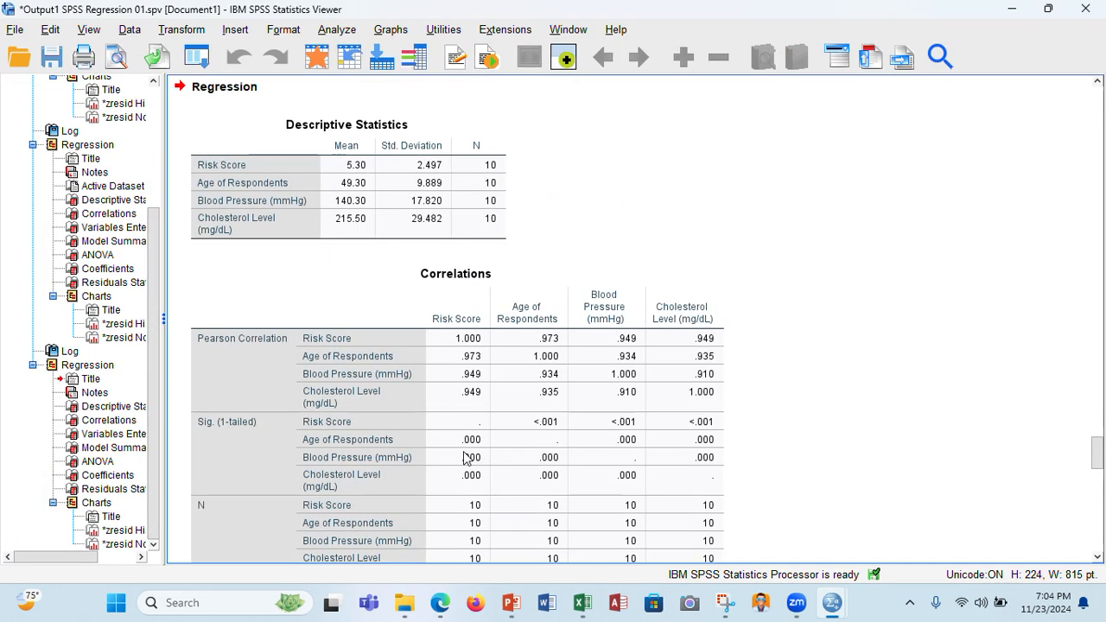
Examine the new regression output from the descriptive statistics and correlations through the histogram and normal P-P plot.
scroll(465, 458, "down", 10)
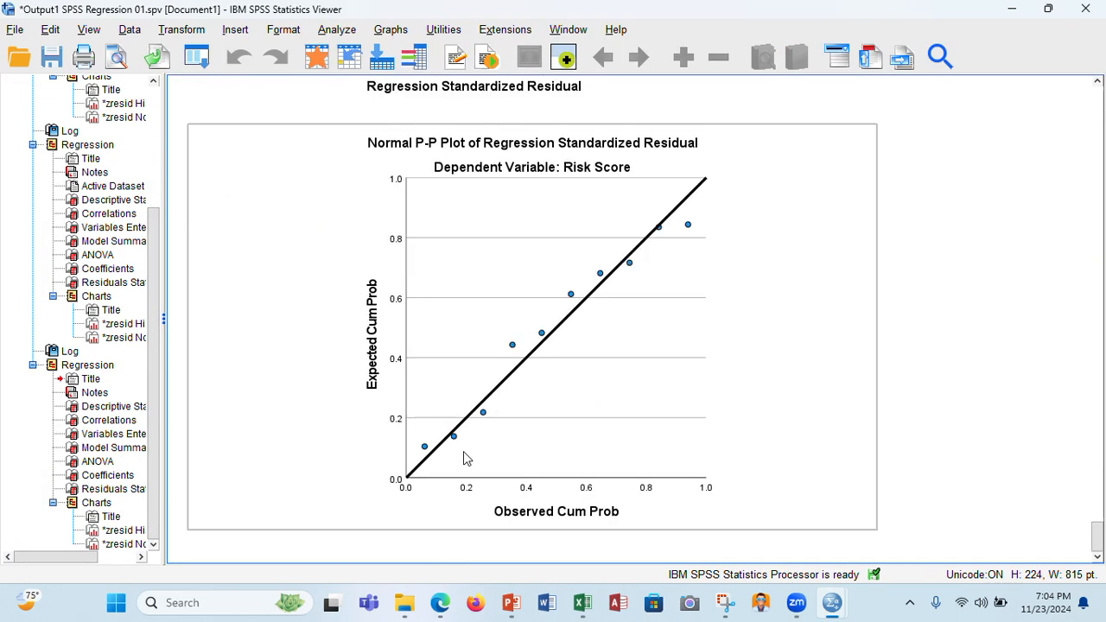
scroll(464, 459, "up", 8)
scroll(464, 458, "up", 8)
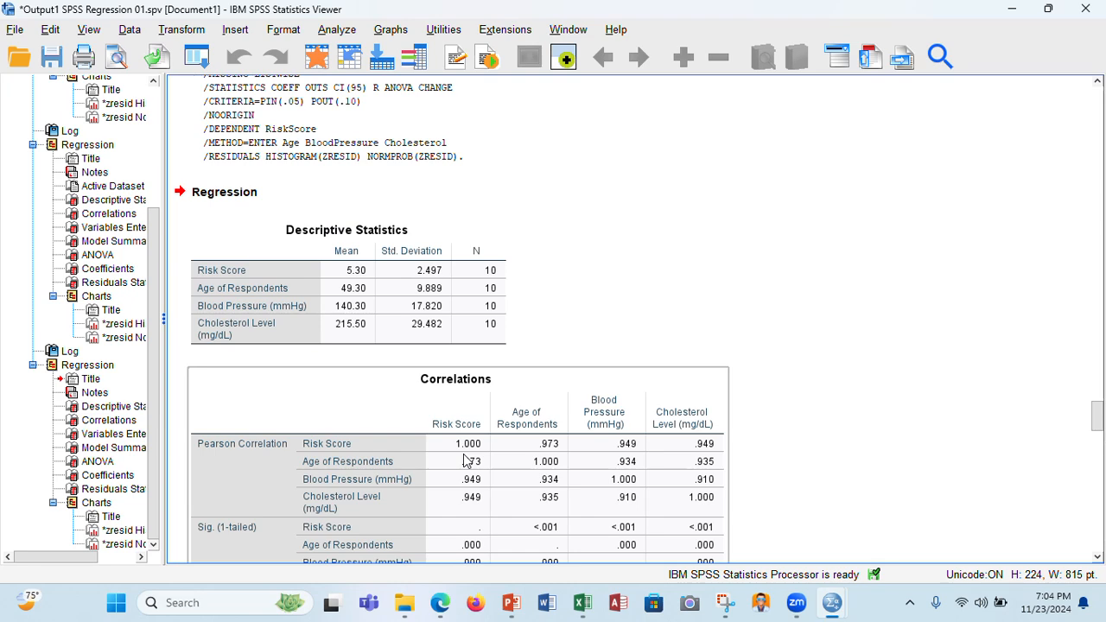
scroll(464, 458, "down", 10)
scroll(463, 460, "up", 3)
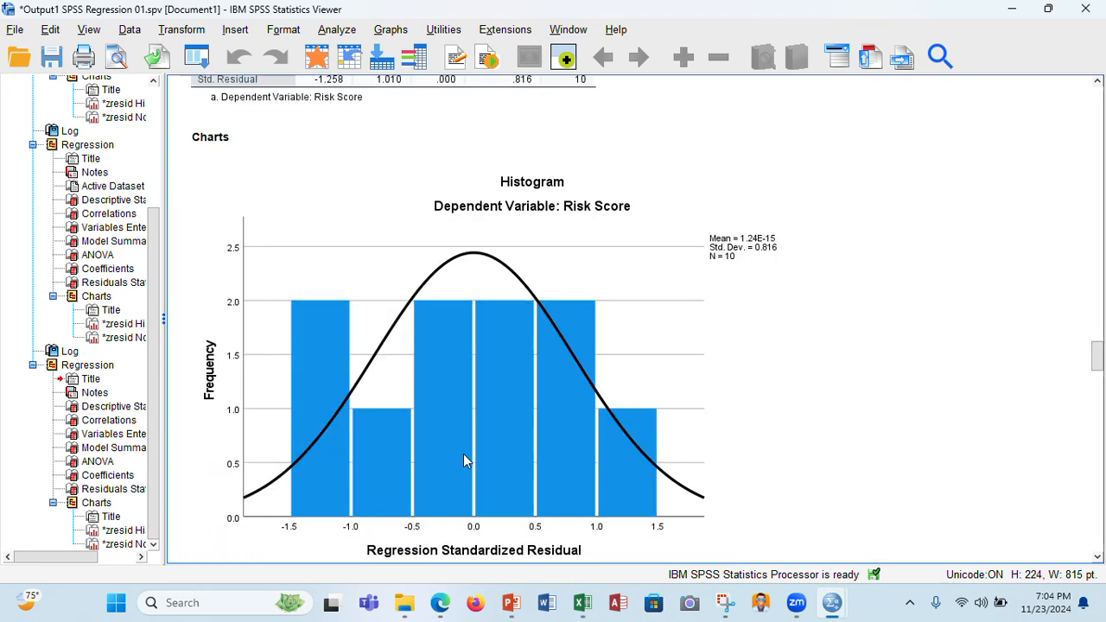
scroll(464, 460, "up", 6)
scroll(463, 460, "down", 7)
scroll(463, 460, "up", 9)
scroll(463, 460, "up", 4)
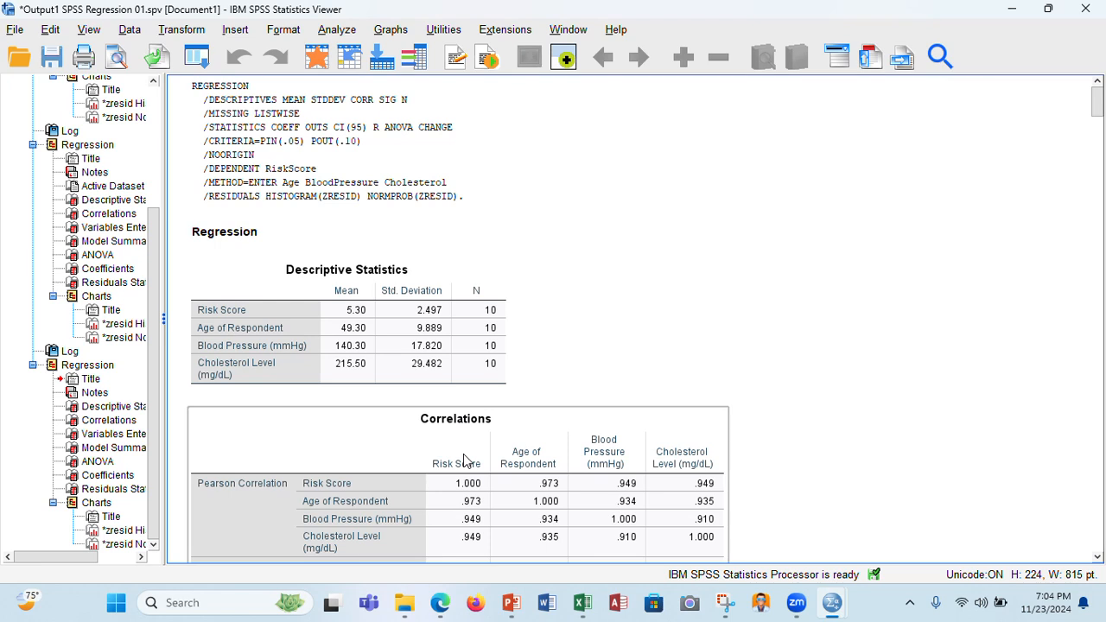
Print all visible regression output using the Microsoft Print to PDF printer.
left_click(83, 57)
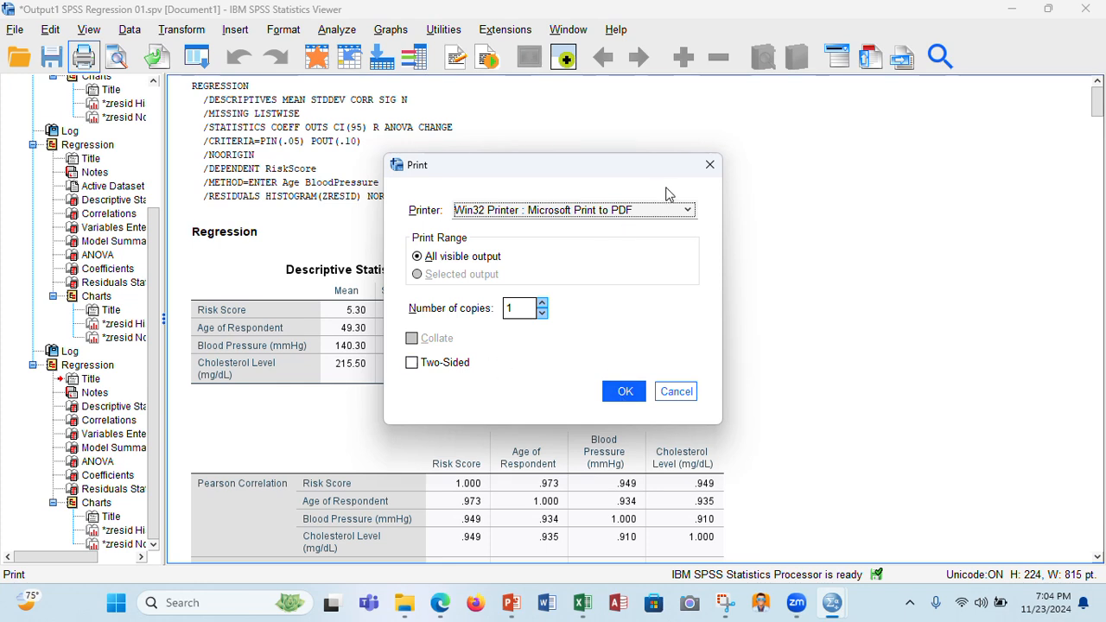
left_click(689, 211)
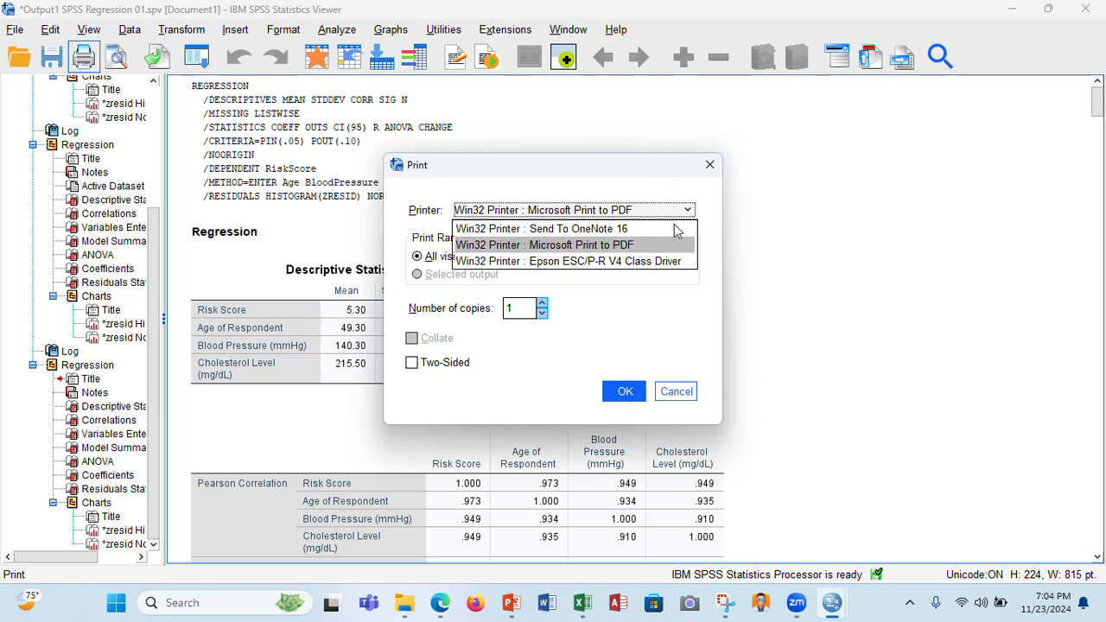
left_click(632, 249)
left_click(625, 392)
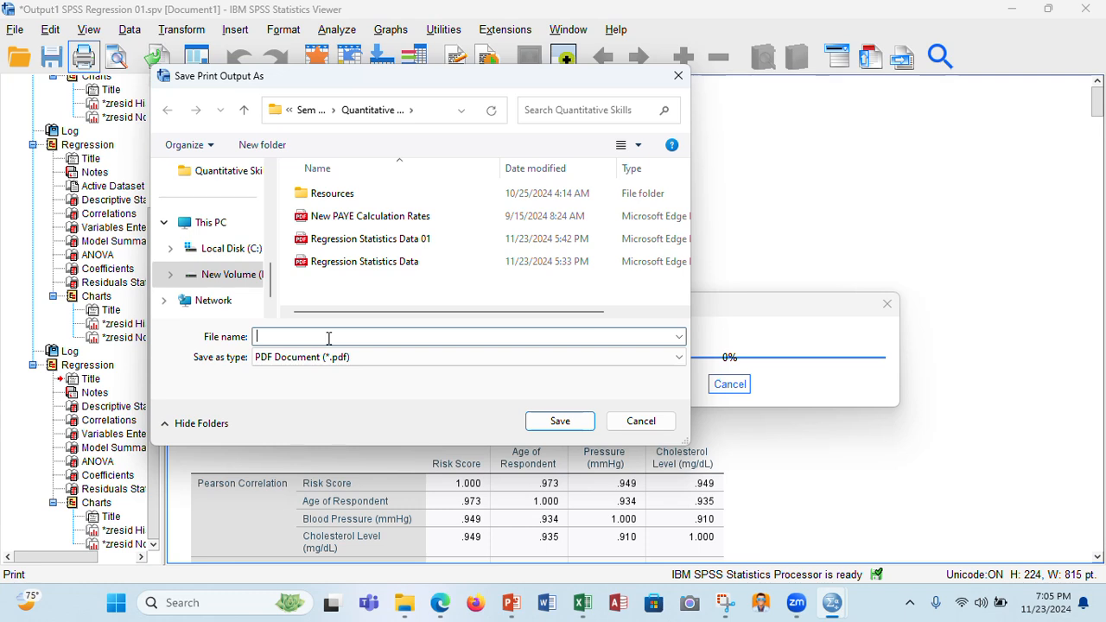
Save the printed PDF as "SPSS Tutorial 31 Online" in the Quantitative Skills folder.
type("Tutorial 31")
key("Home")
type("SPSS")
key("End")
type("Online")
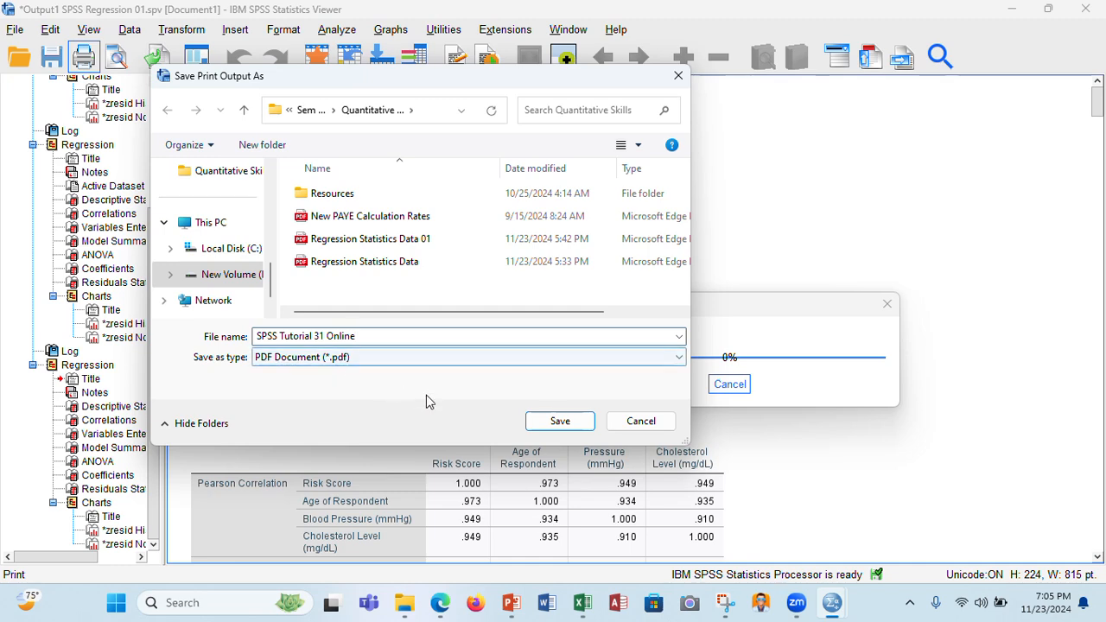
left_click(557, 422)
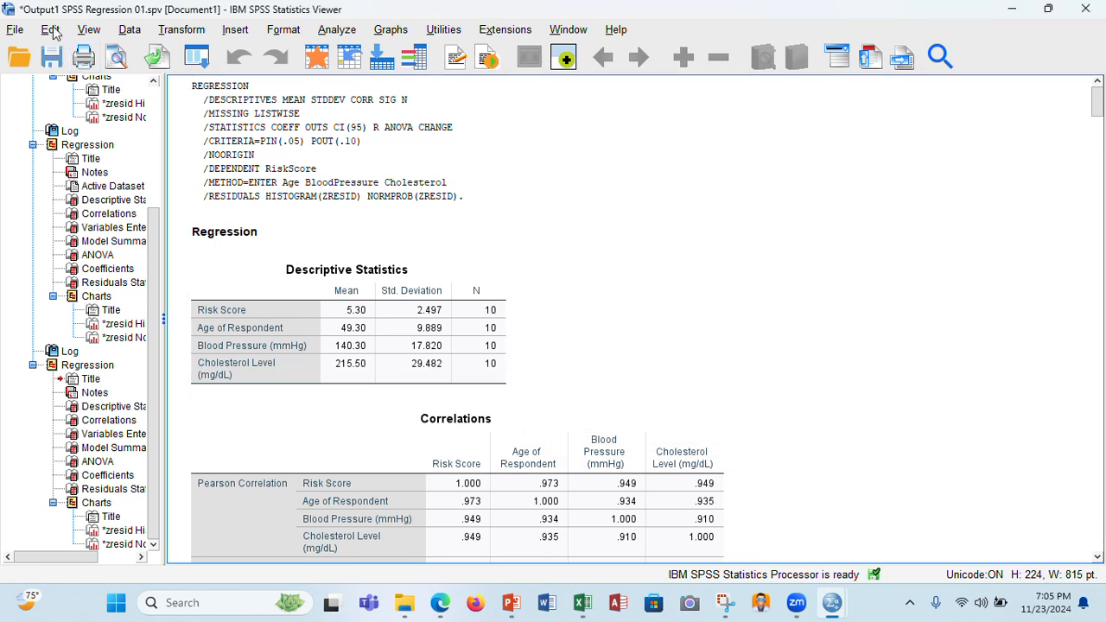
left_click(51, 30)
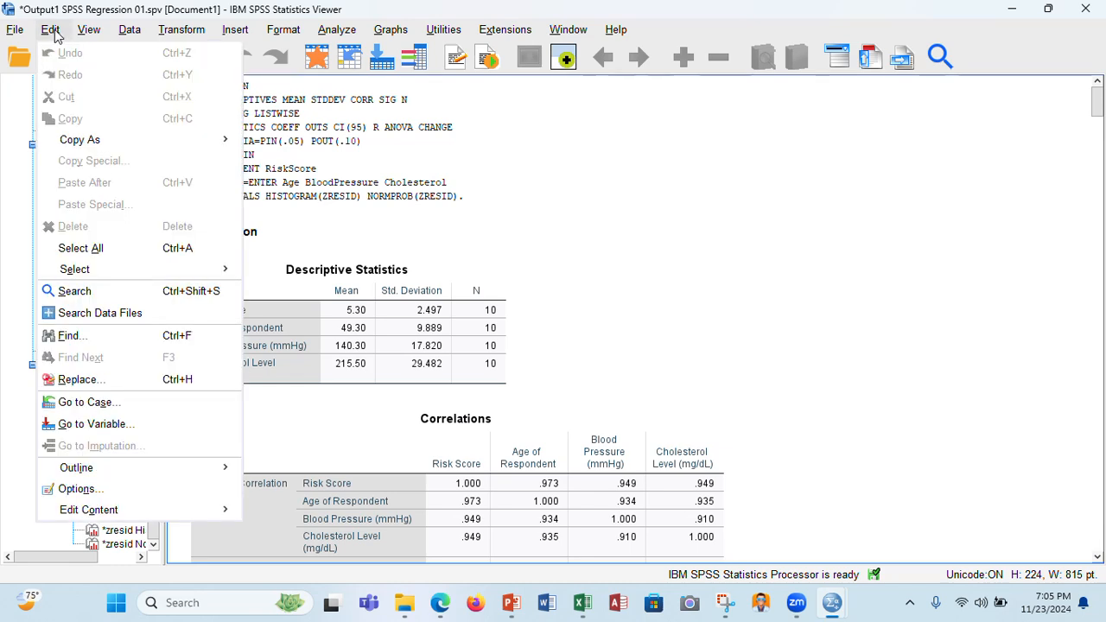
left_click(709, 290)
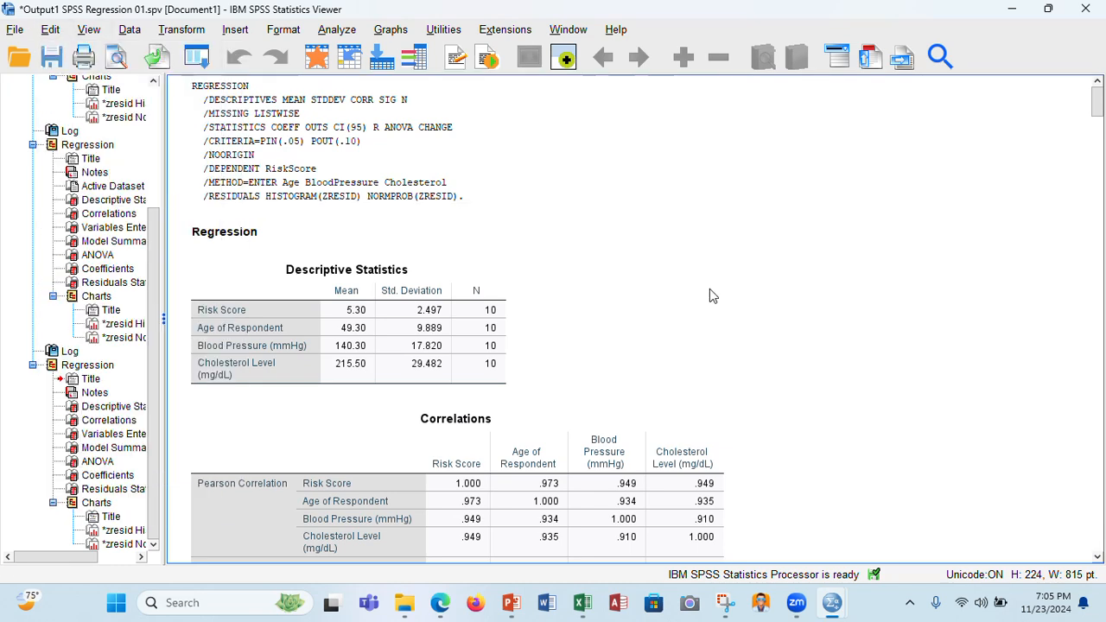
left_click(710, 296)
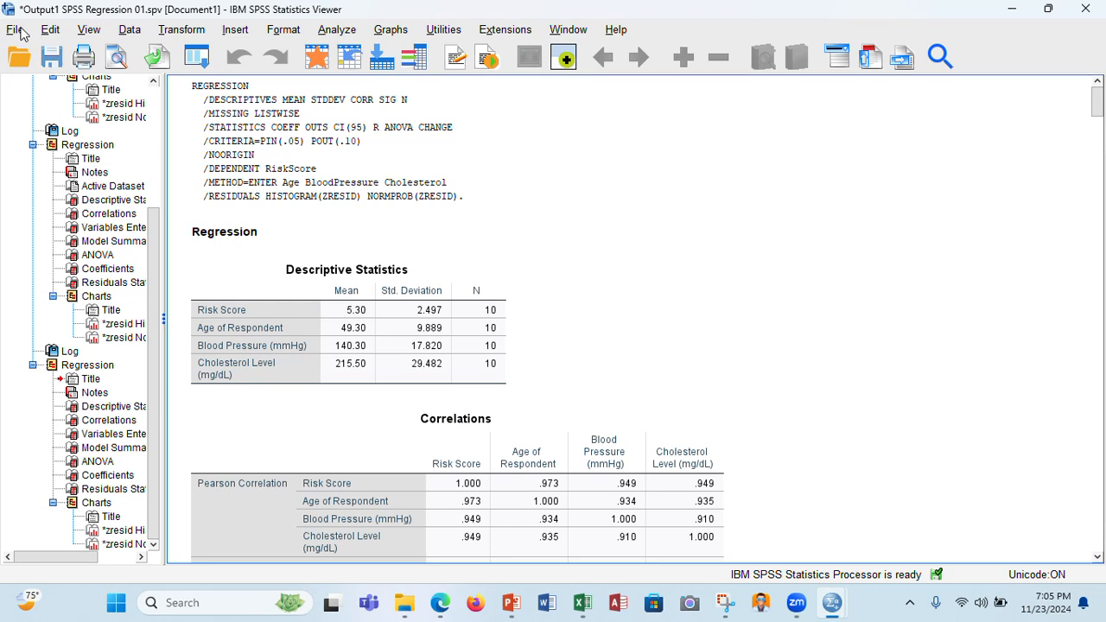
Save a copy of the output document as "Output1 SPSS Regression 02.spv" in the Quantitative Skills folder.
left_click(24, 32)
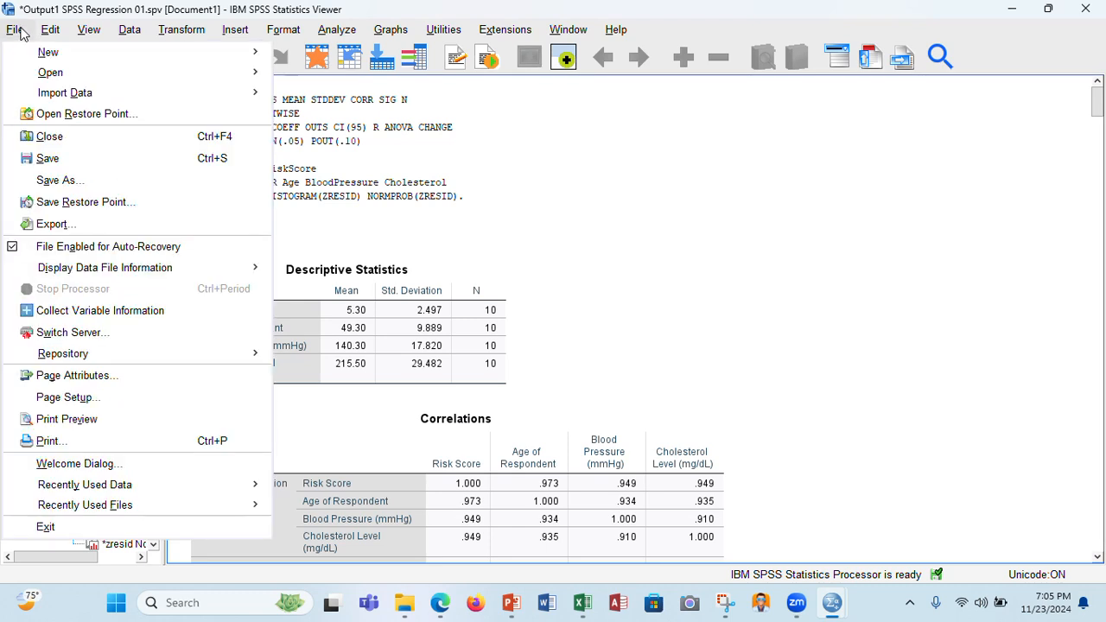
mouse_move(11, 52)
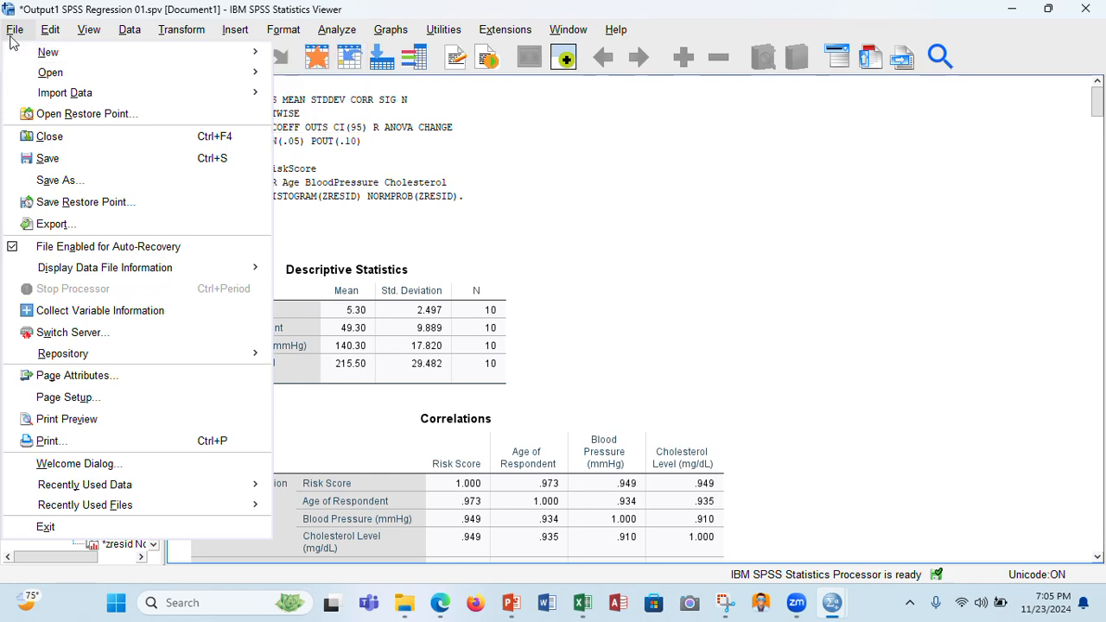
left_click(45, 181)
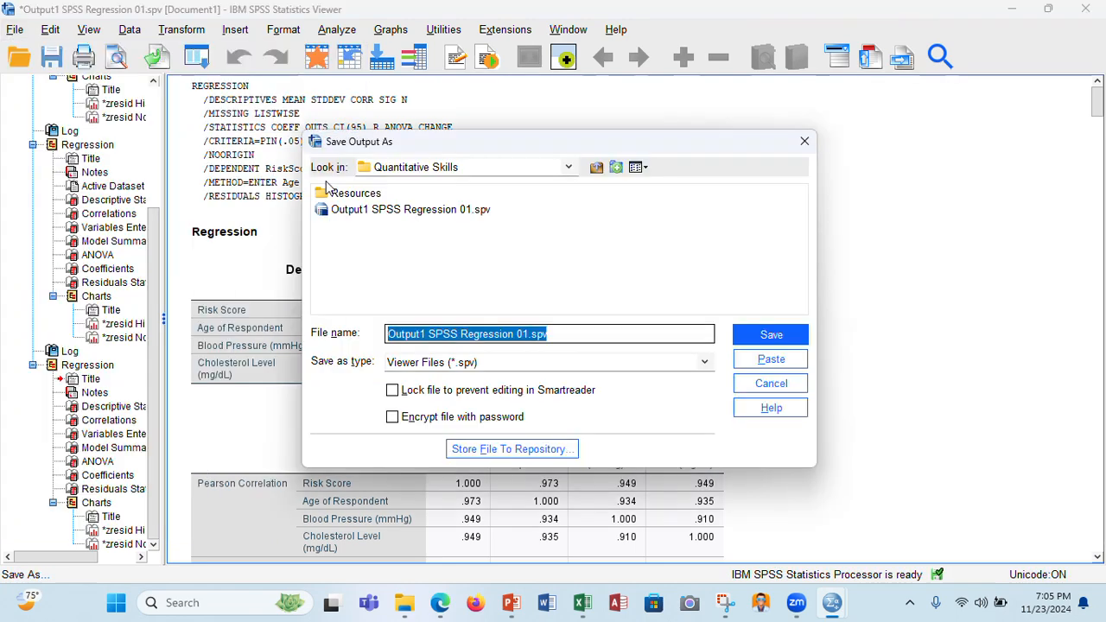
left_click(529, 335)
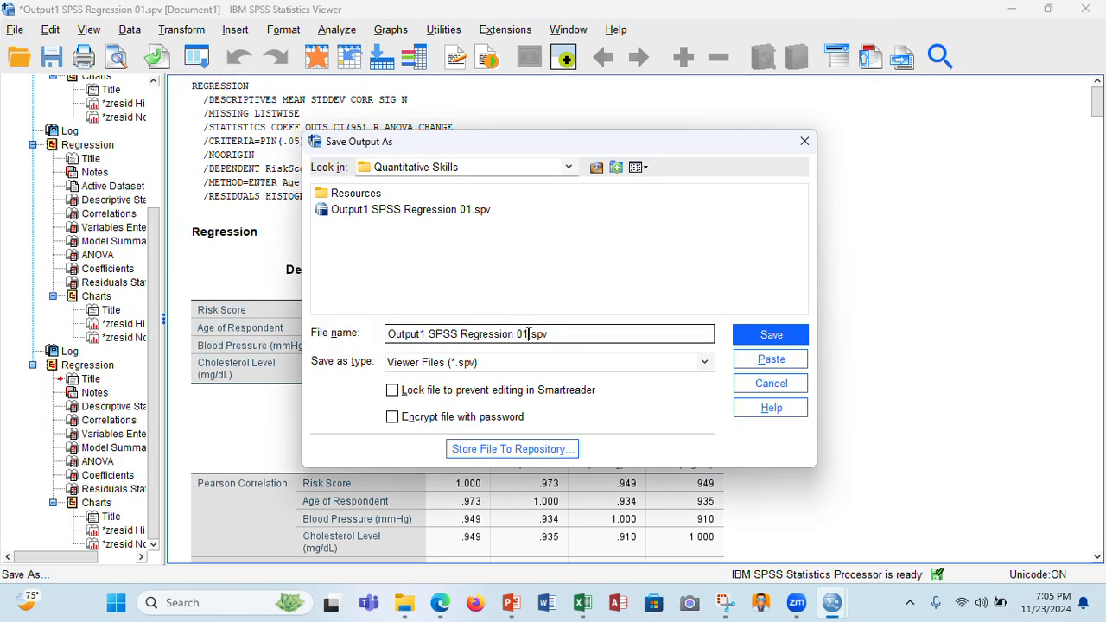
key("BackSpace")
type("2")
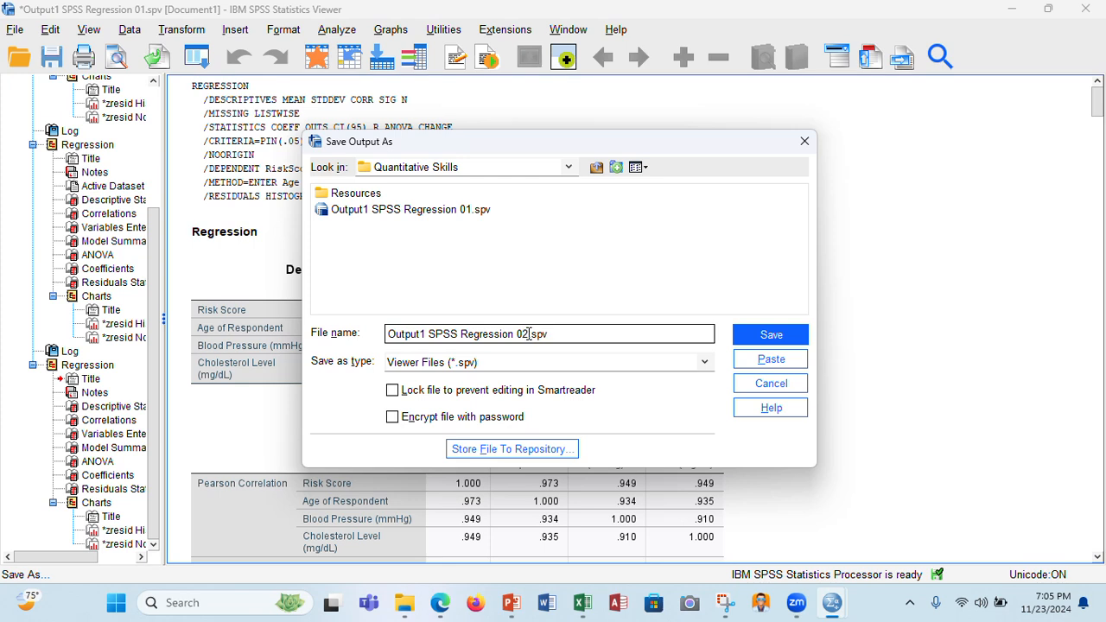
left_click(771, 337)
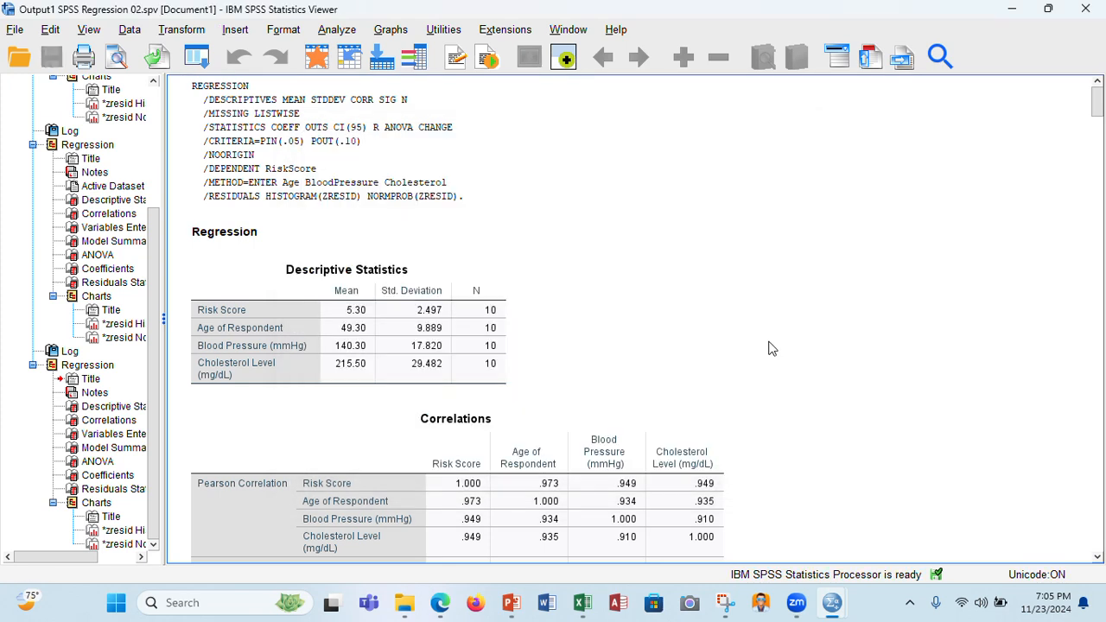
Switch to the hospital data file's variable definitions and save a copy as "SPSS Data File for Hospital Data.sav_V2.sav".
mouse_move(825, 610)
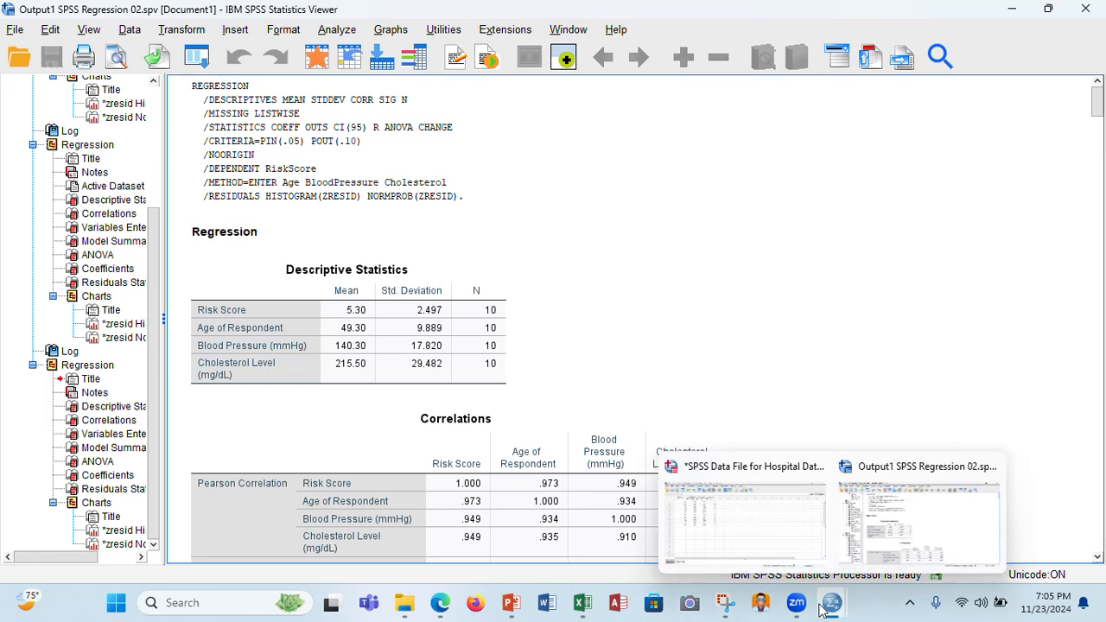
left_click(778, 535)
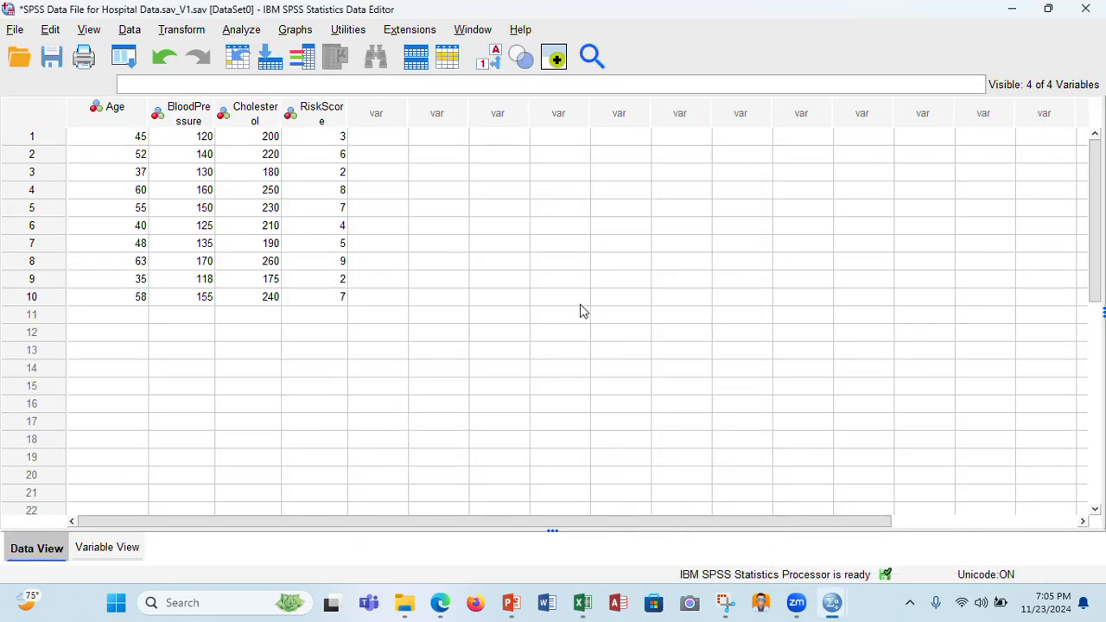
left_click(100, 549)
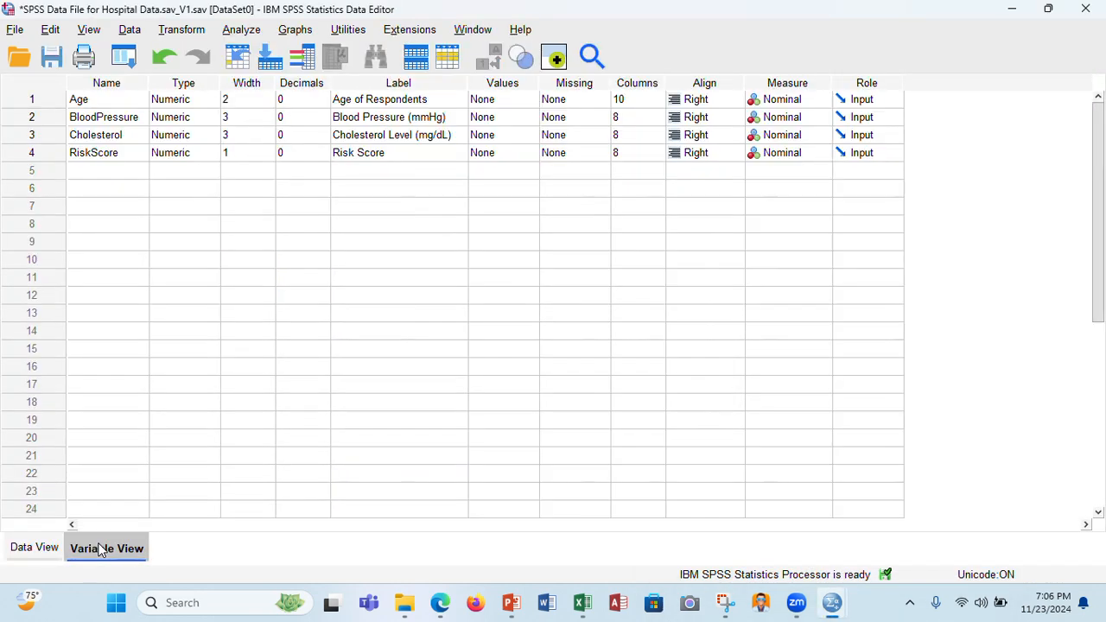
left_click(15, 30)
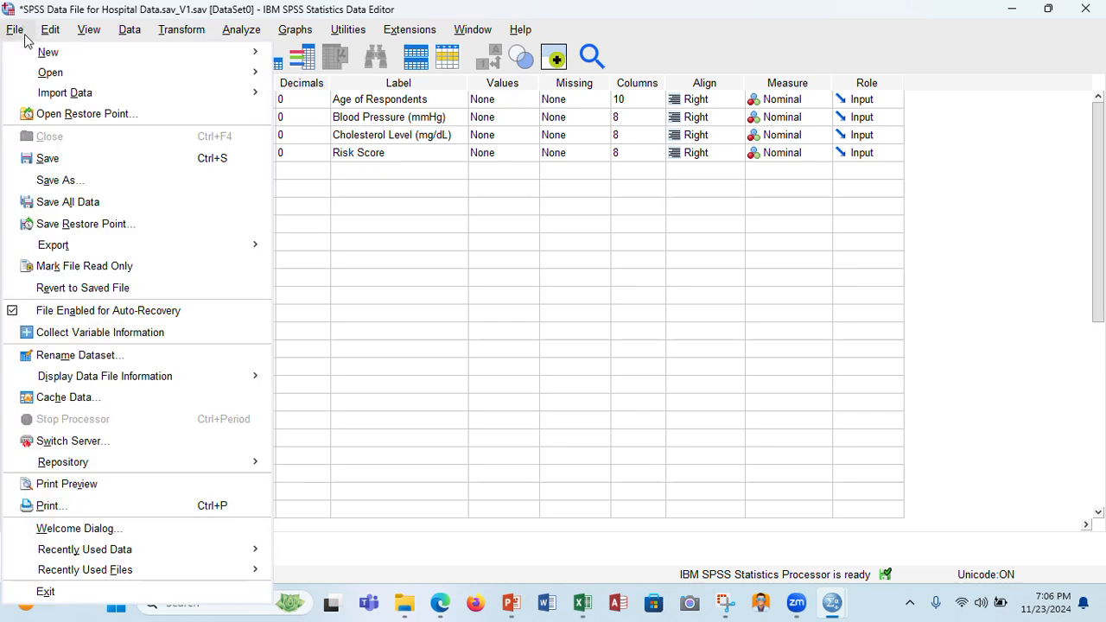
left_click(54, 192)
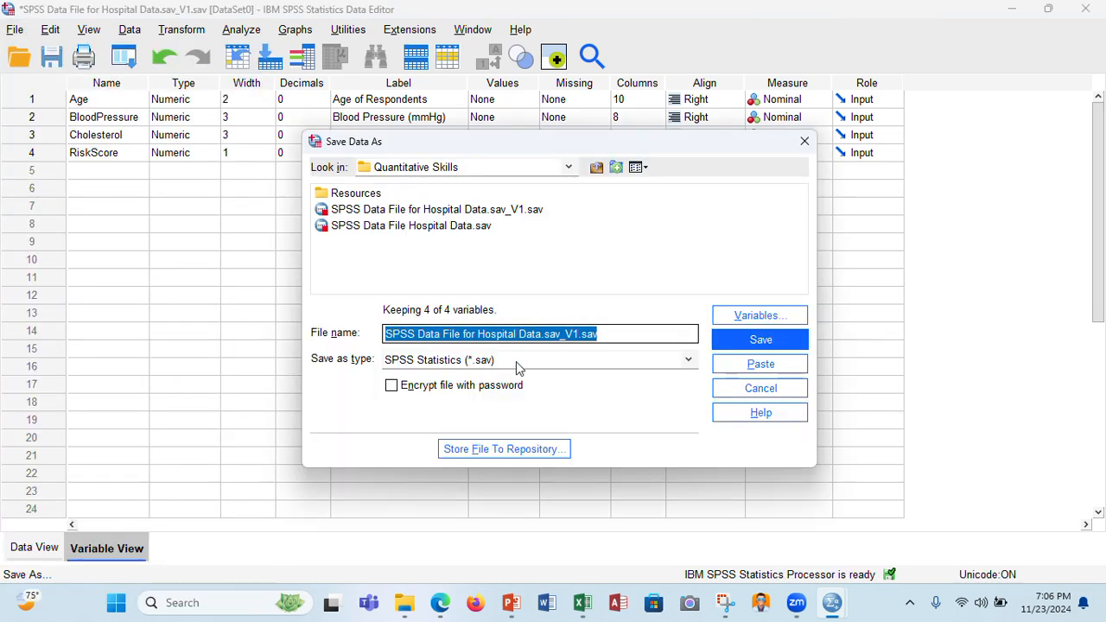
left_click(578, 334)
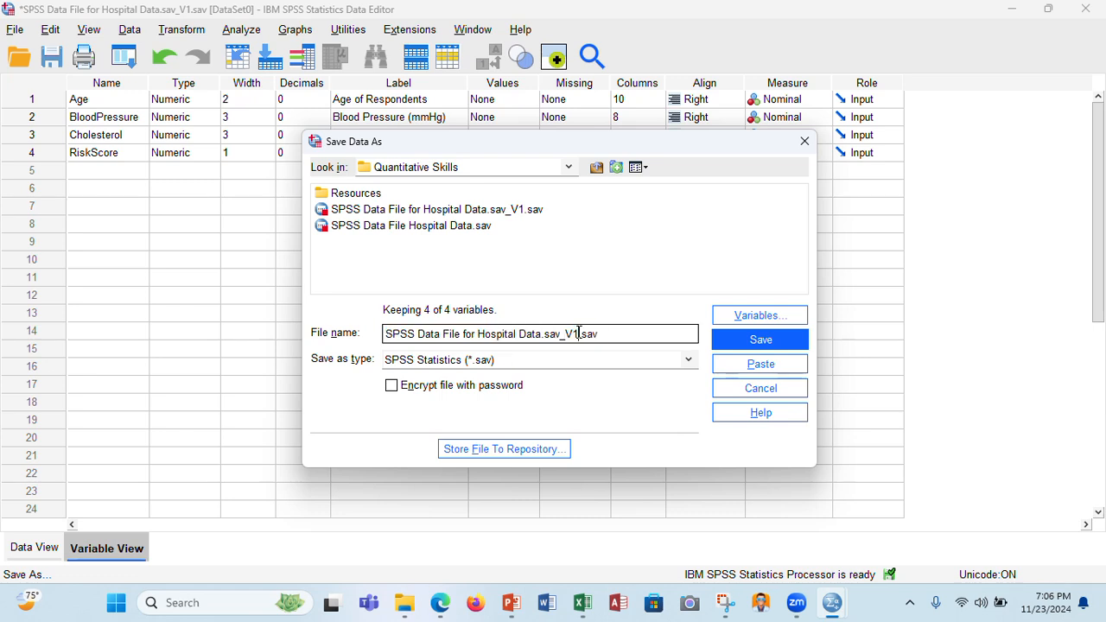
key("BackSpace")
type("2")
left_click(759, 342)
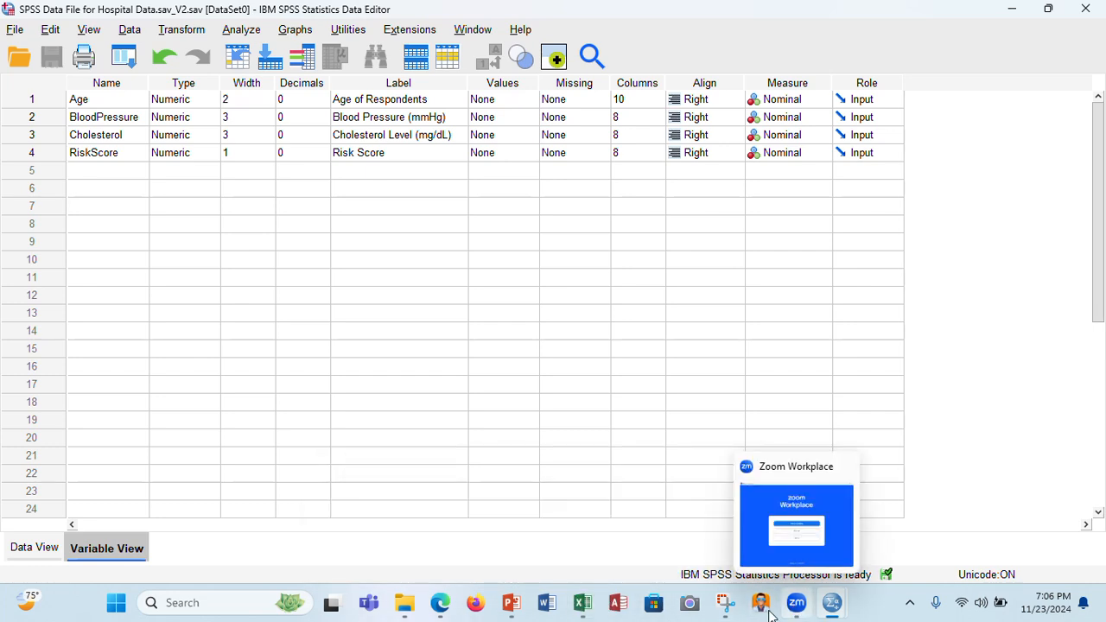
Switch to the Week 2 MANAGERIAL ECONOMICS 1 presentation in PowerPoint and start the slide show from slide 12.
mouse_move(513, 605)
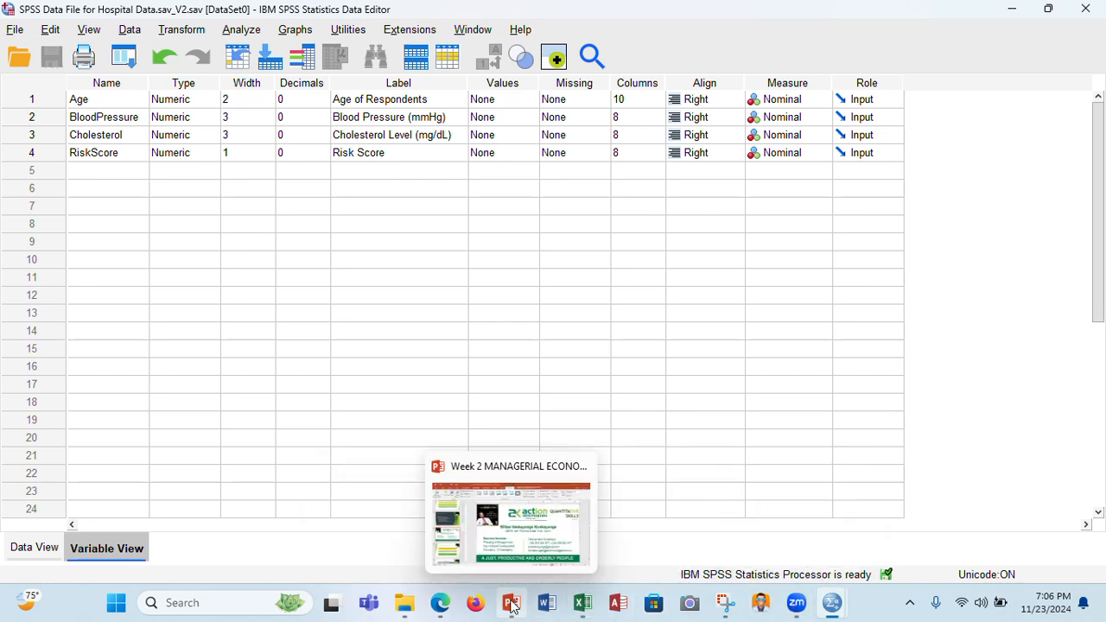
left_click(512, 605)
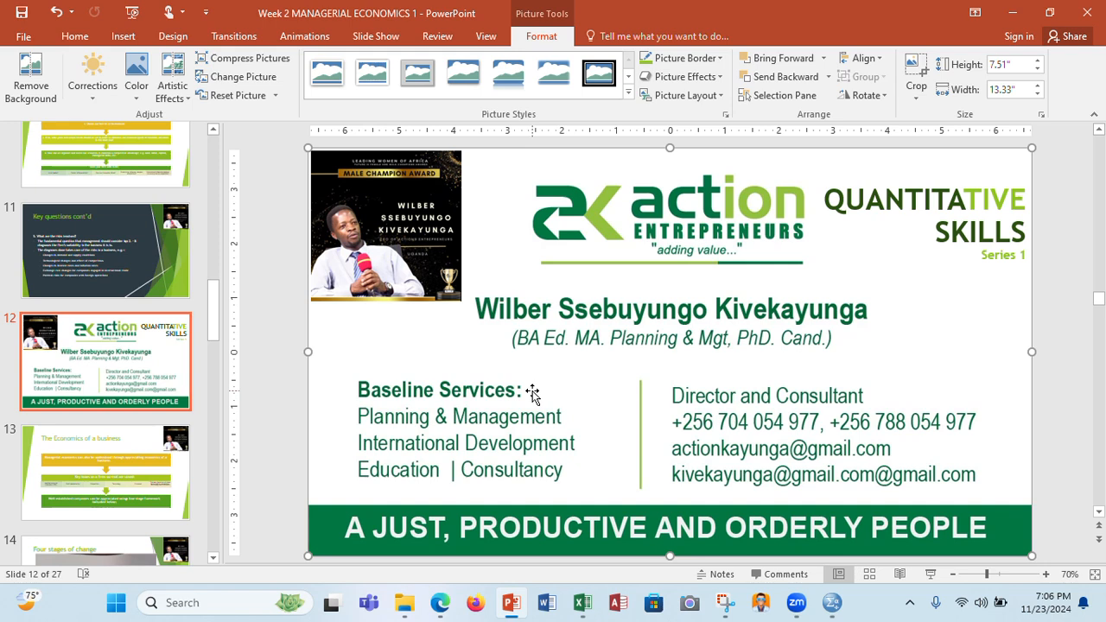
left_click(931, 574)
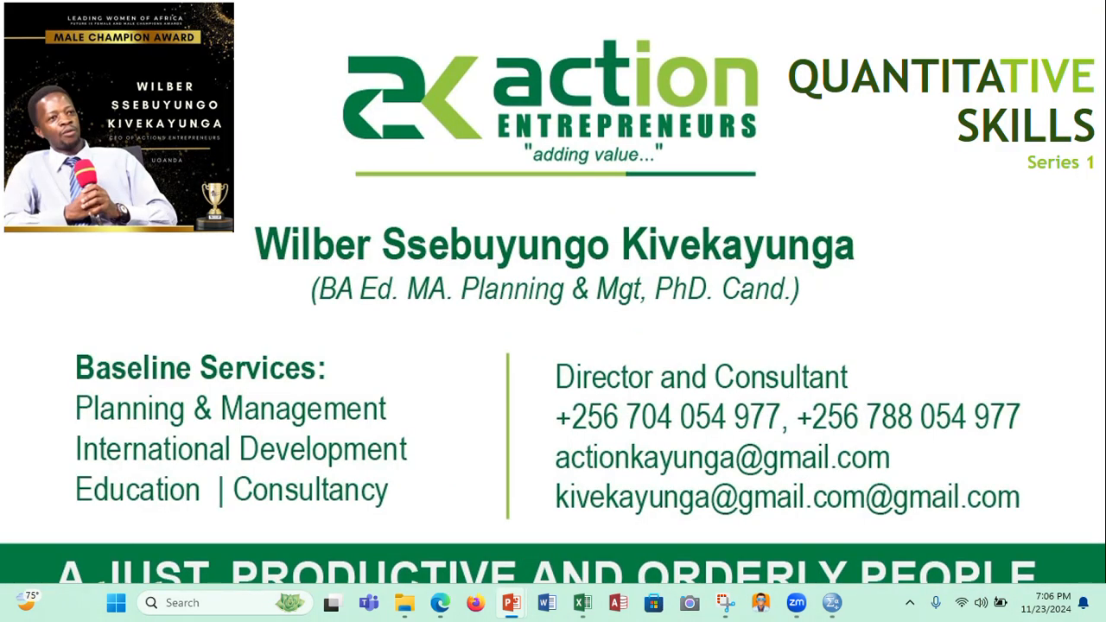